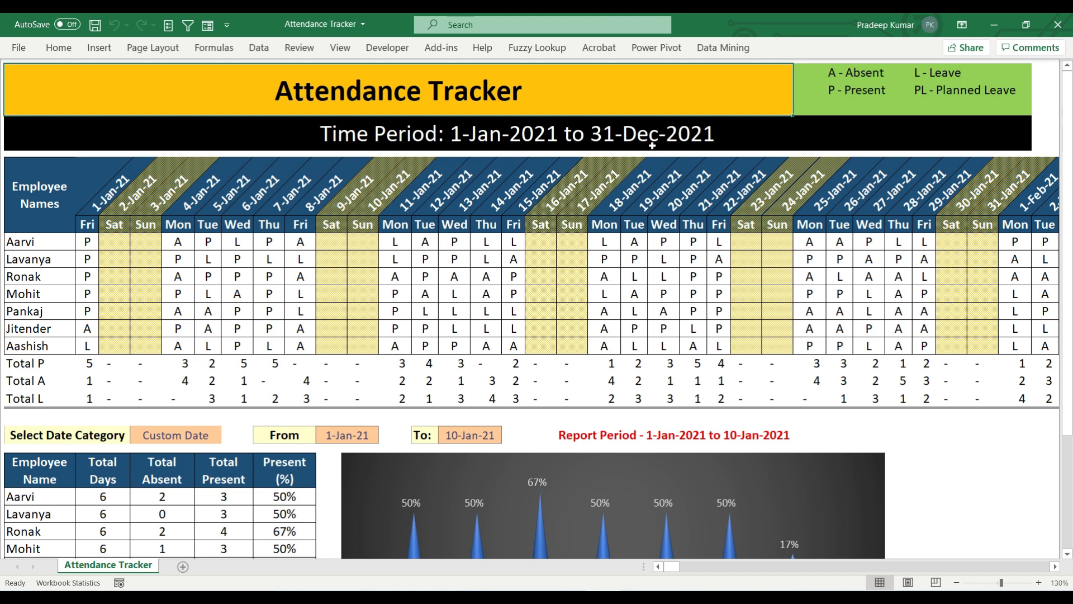
- Examine the tracker's date headers through the end of December 2021 and the list of employee names
click(91, 207)
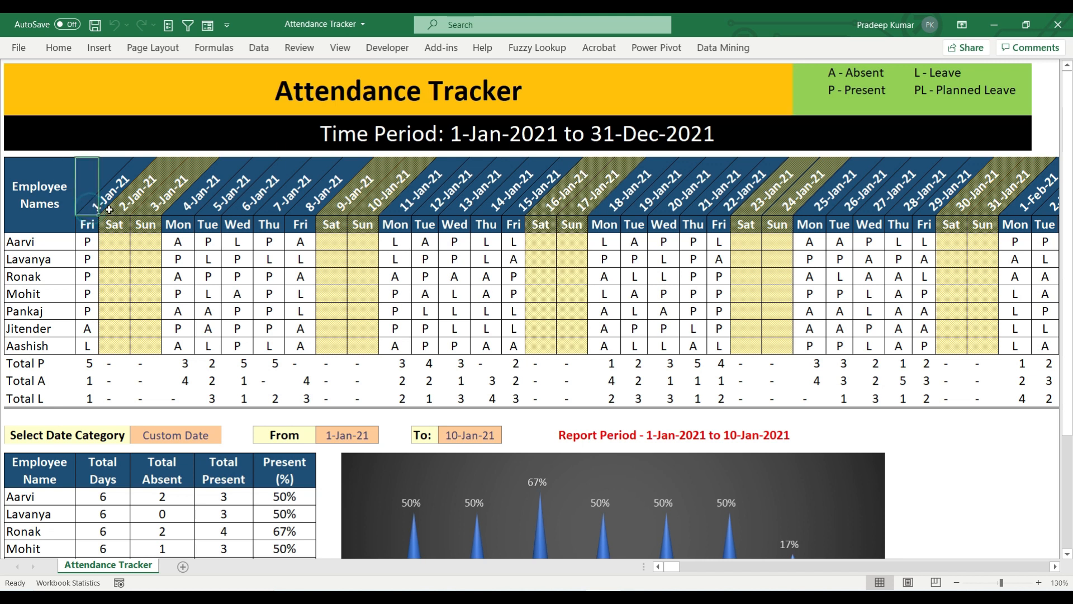
key(ctrl+Right)
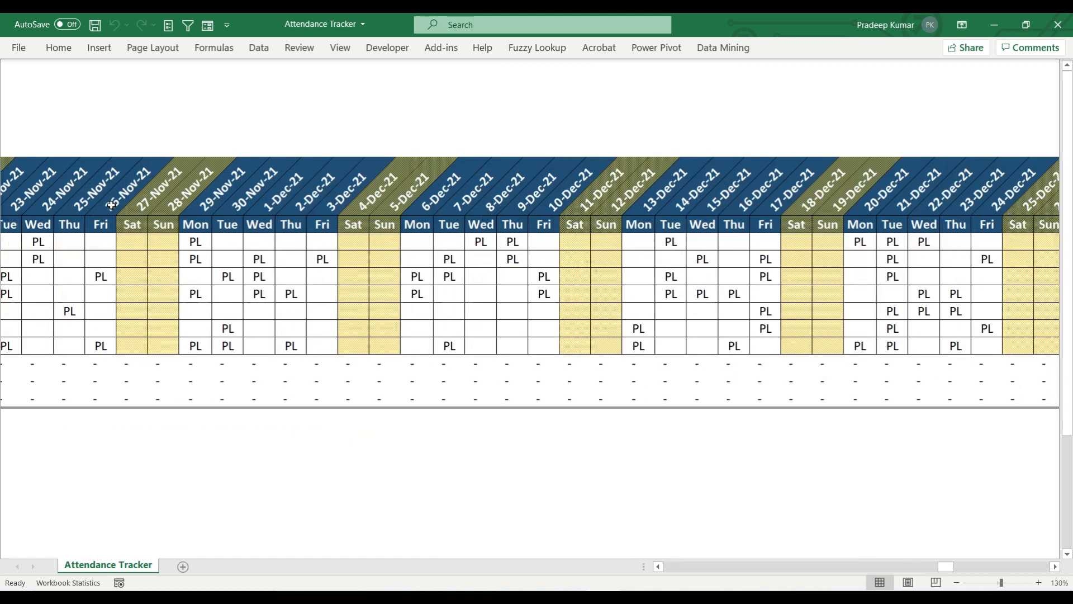
key(ctrl+Left)
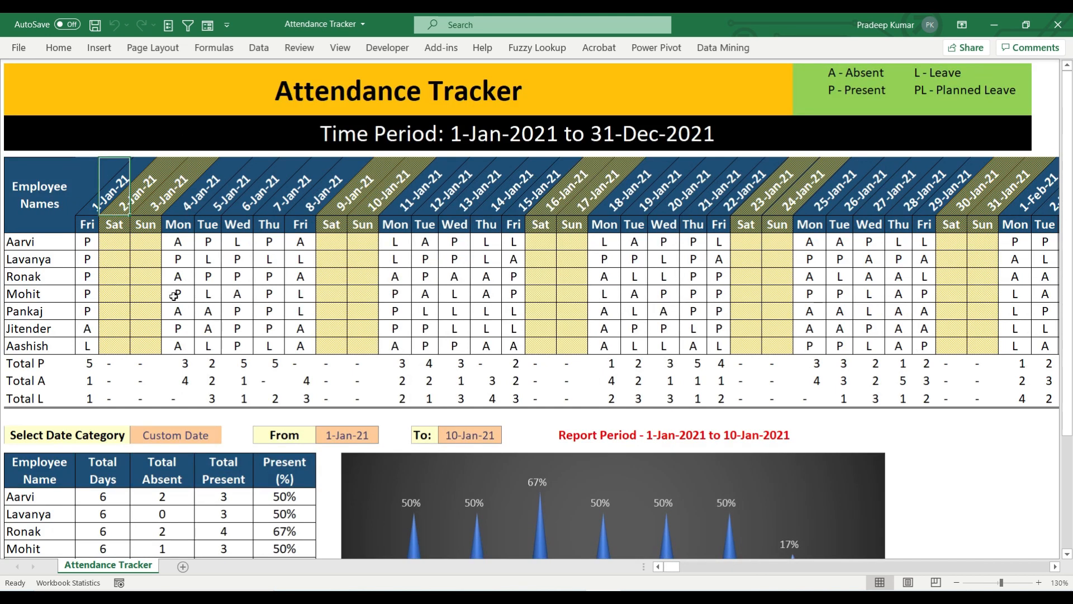
drag(48, 240, 45, 346)
click(169, 254)
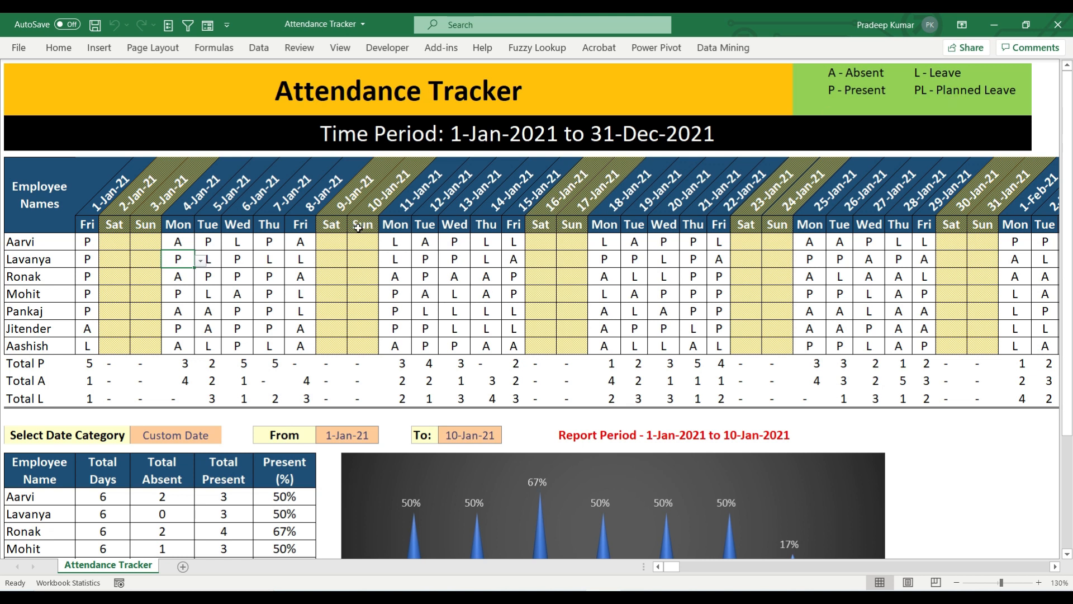
- Check the attendance status choices for the second employee on 6-Jan-21
click(224, 264)
key(alt+Down)
key(Up)
key(Escape)
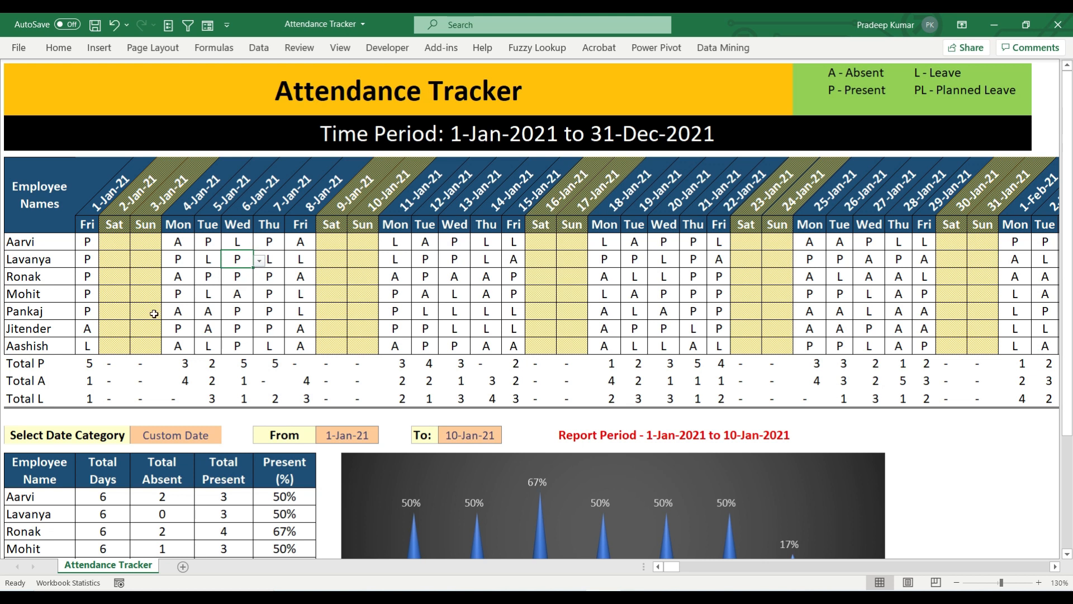
- Review the daily Total P, Total A and Total L rows, including the full 6-Jan-21 column
drag(53, 363, 42, 400)
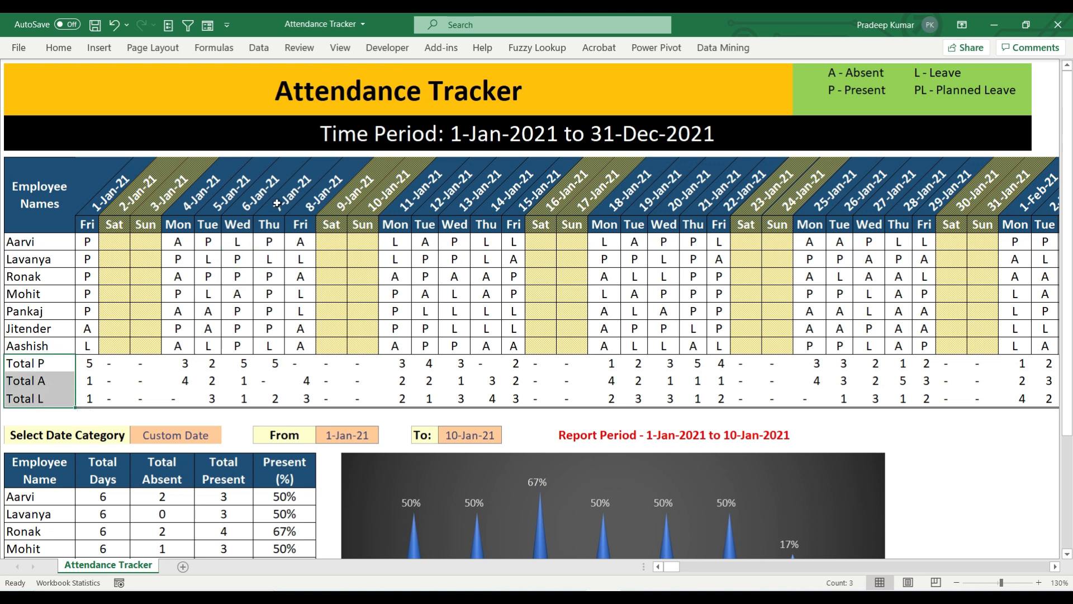
click(244, 363)
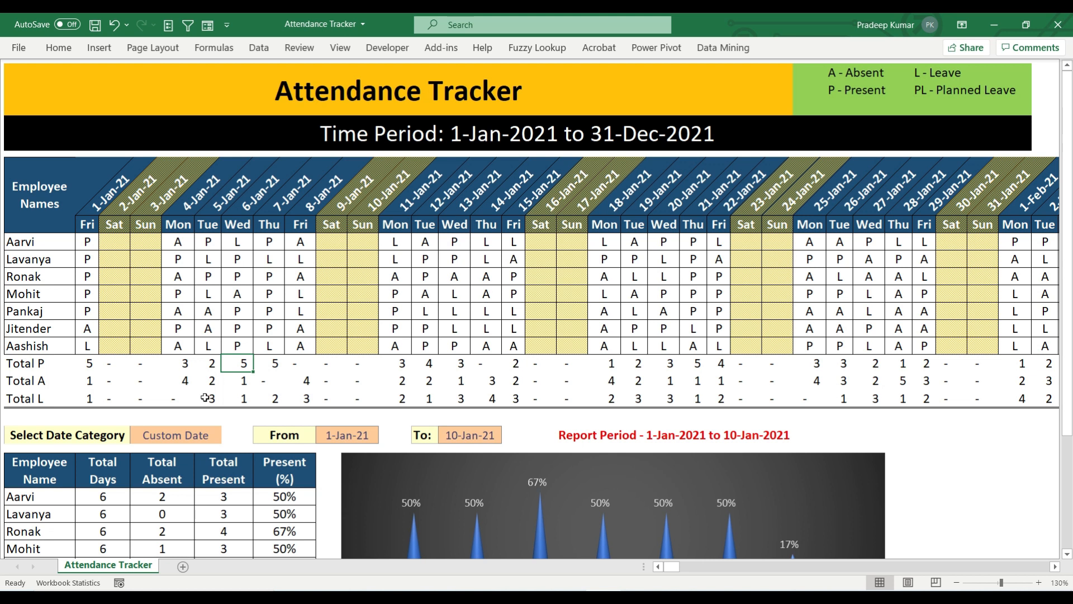
drag(242, 398, 237, 185)
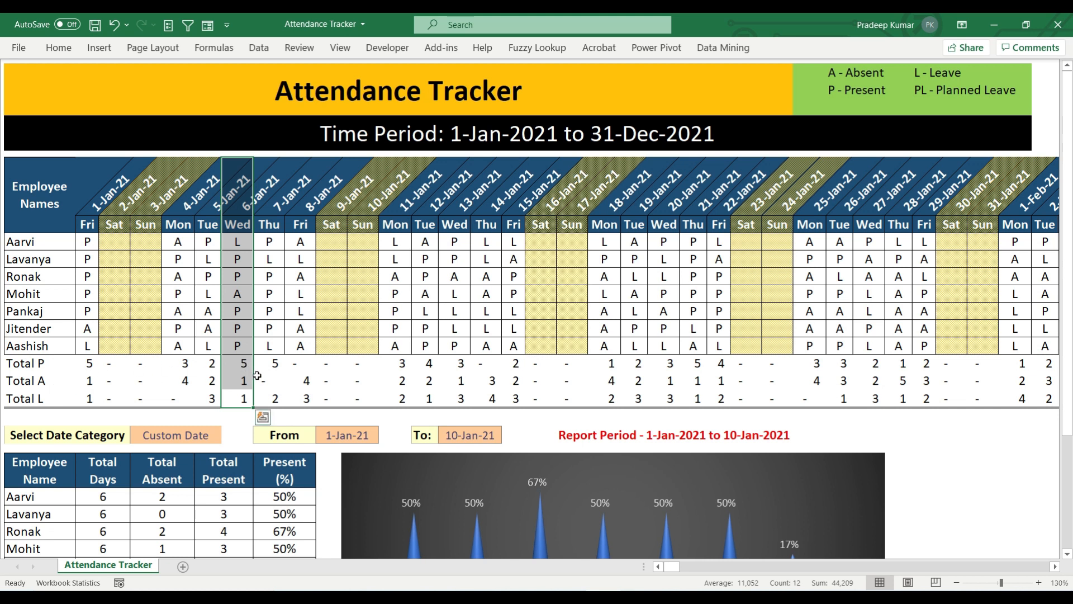
drag(237, 364, 238, 394)
key(shift+space)
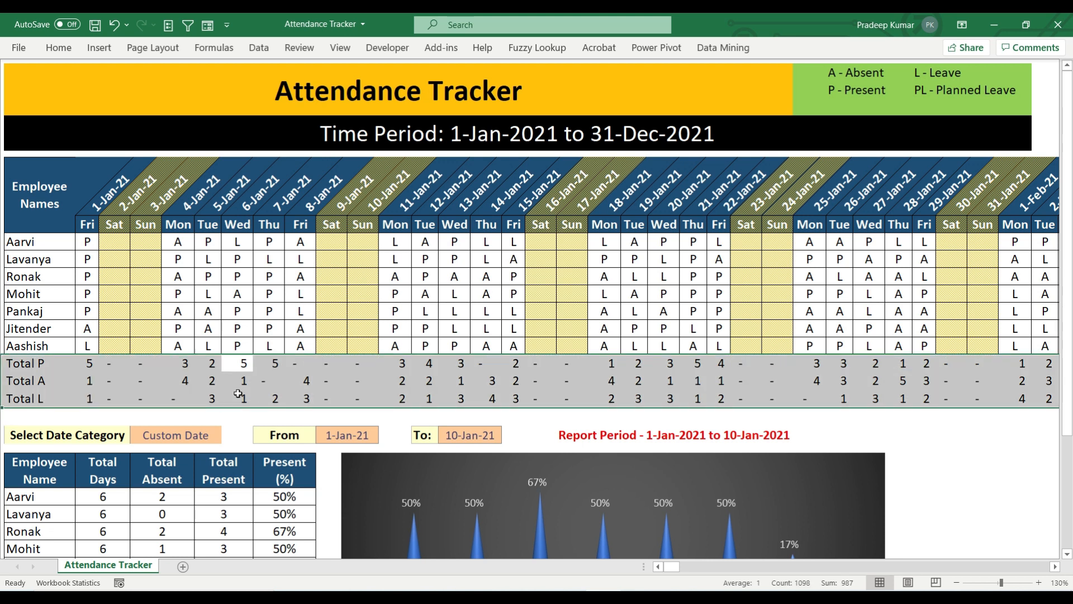
- Browse the report's date category options and set the category to Jan
click(284, 469)
scroll(402, 341, down, 1)
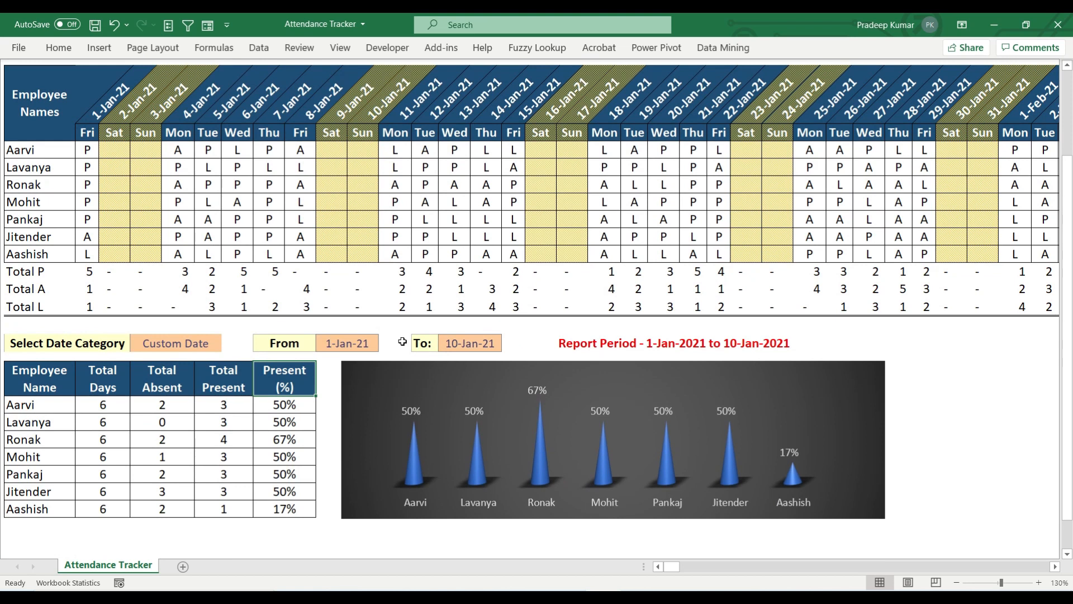
click(195, 344)
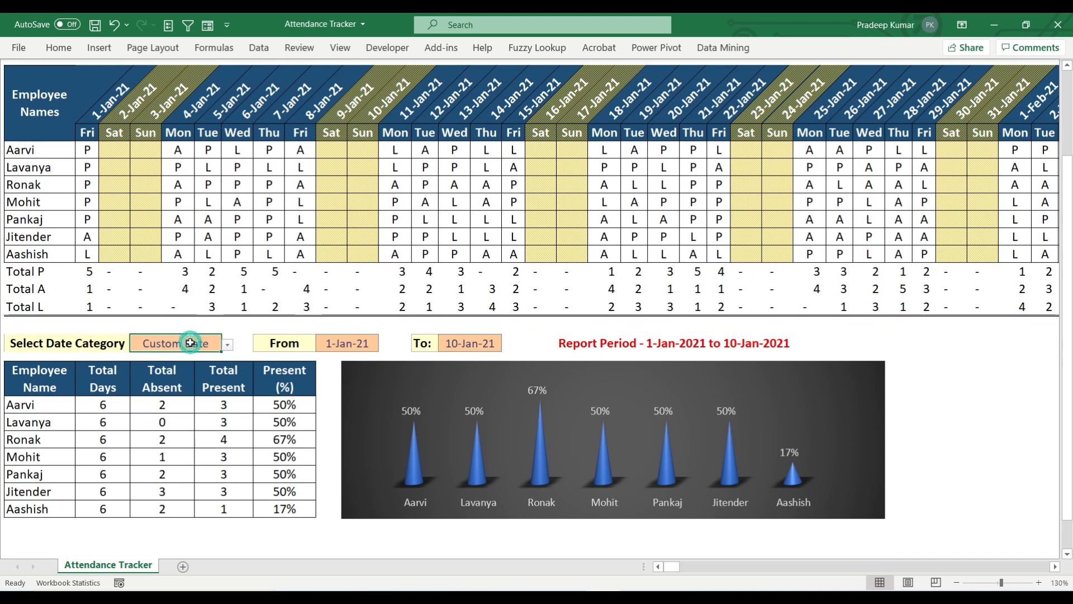
click(227, 345)
click(228, 345)
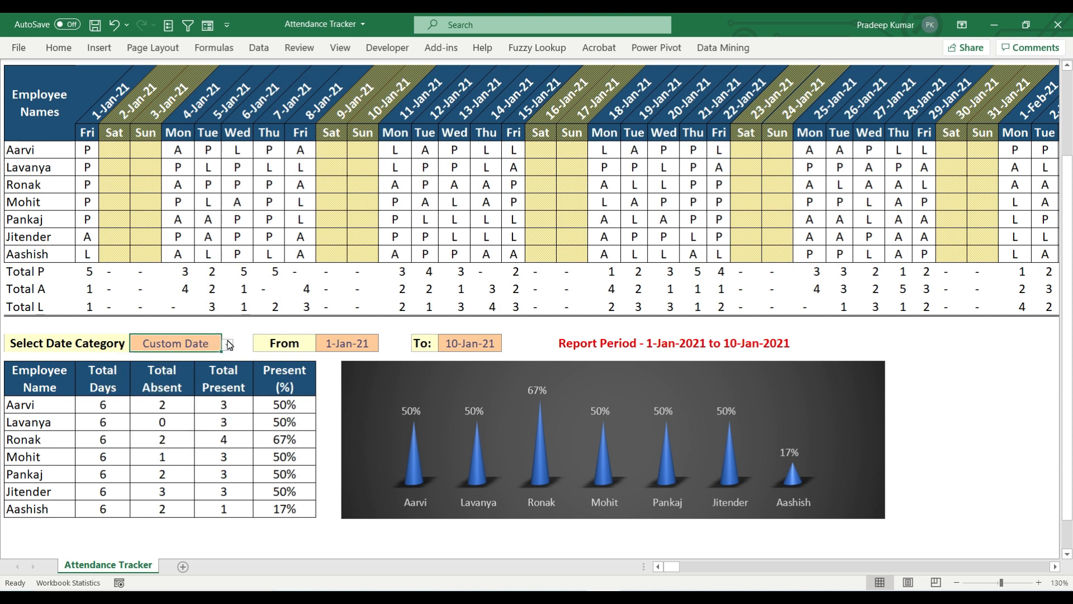
click(228, 345)
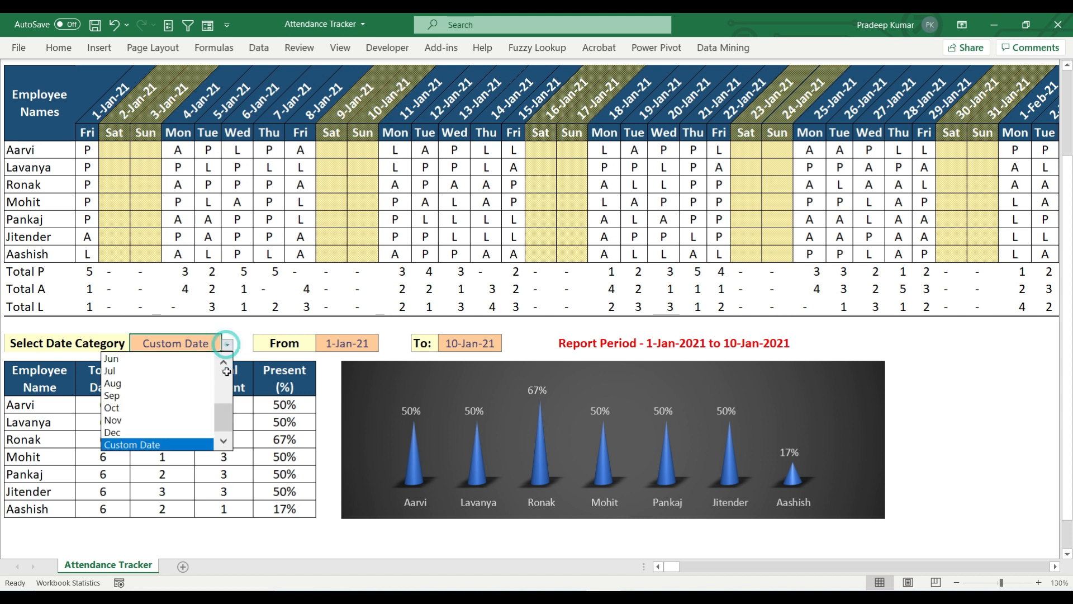
drag(223, 418, 226, 358)
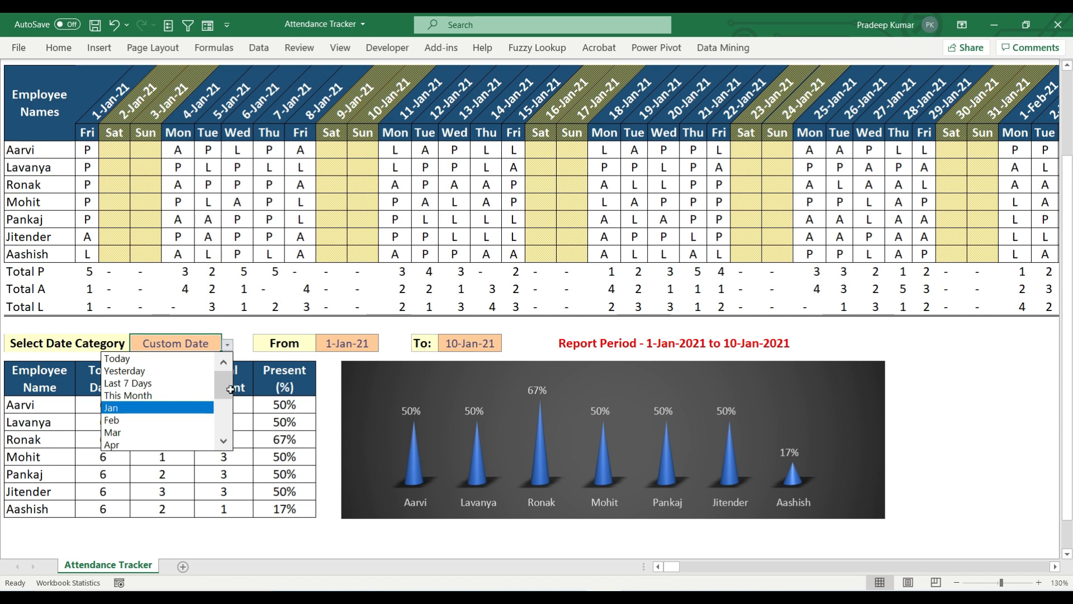
drag(227, 388, 227, 400)
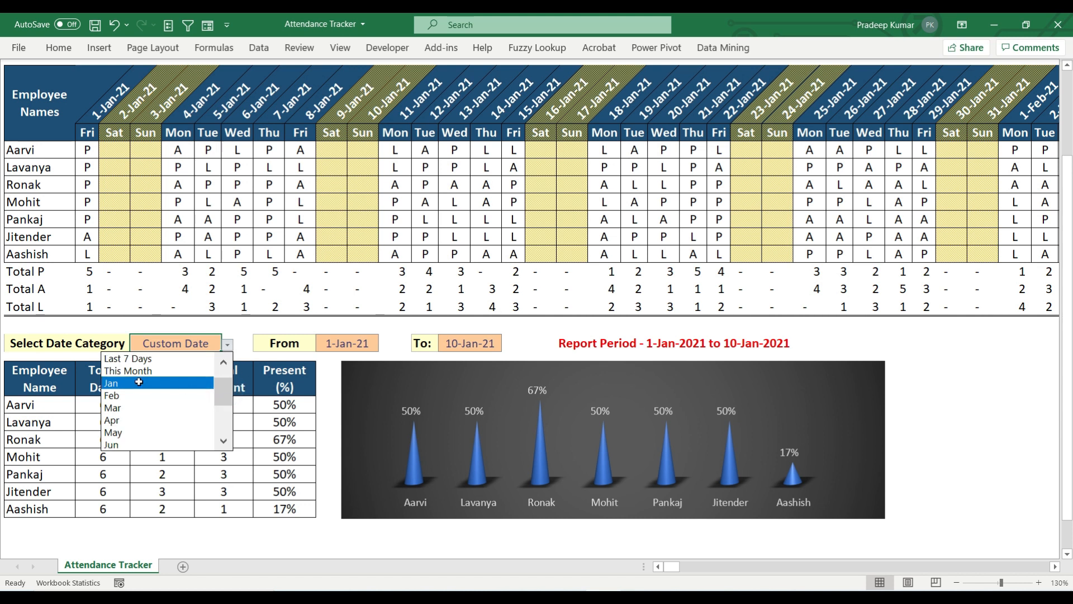
mouse_move(223, 398)
mouse_down()
mouse_move(223, 428)
mouse_move(222, 379)
mouse_up()
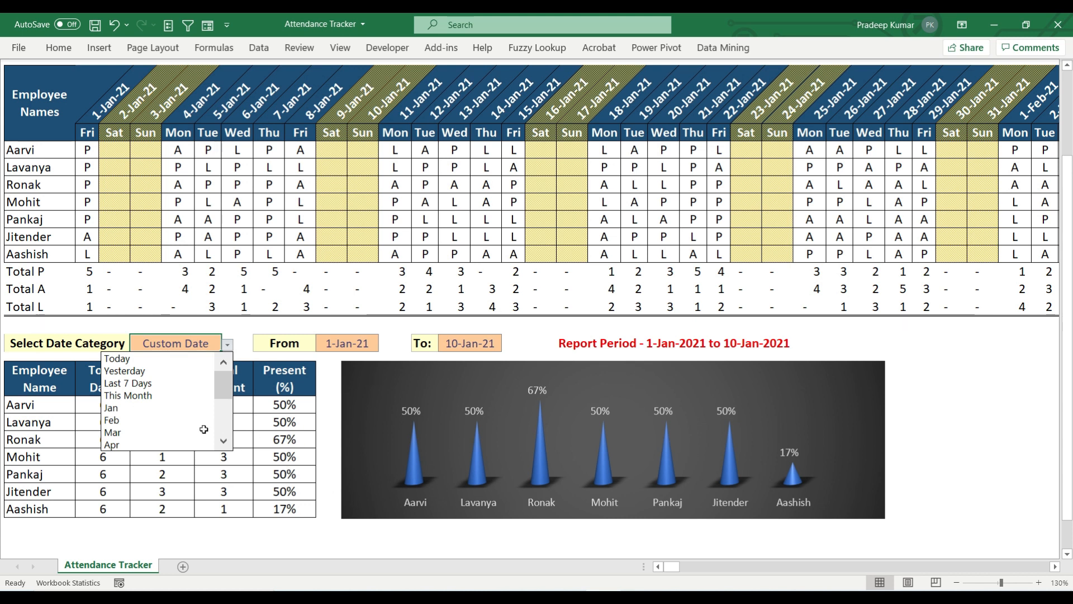
click(133, 407)
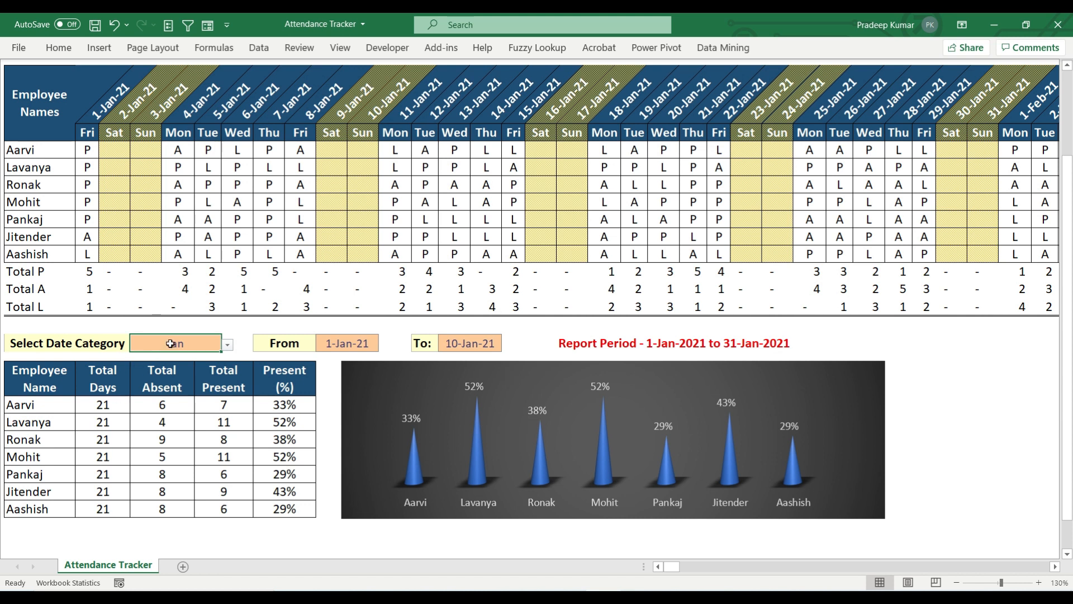
- Review the summary table's Total Days column and the first employee's days, absent, present and percentage figures
drag(101, 386, 101, 508)
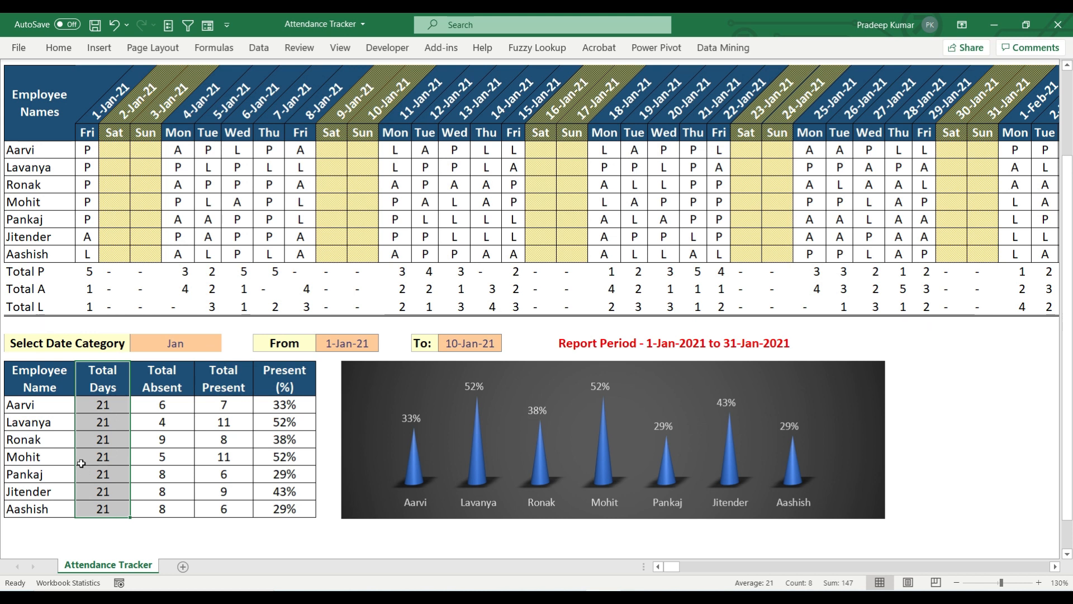
click(100, 374)
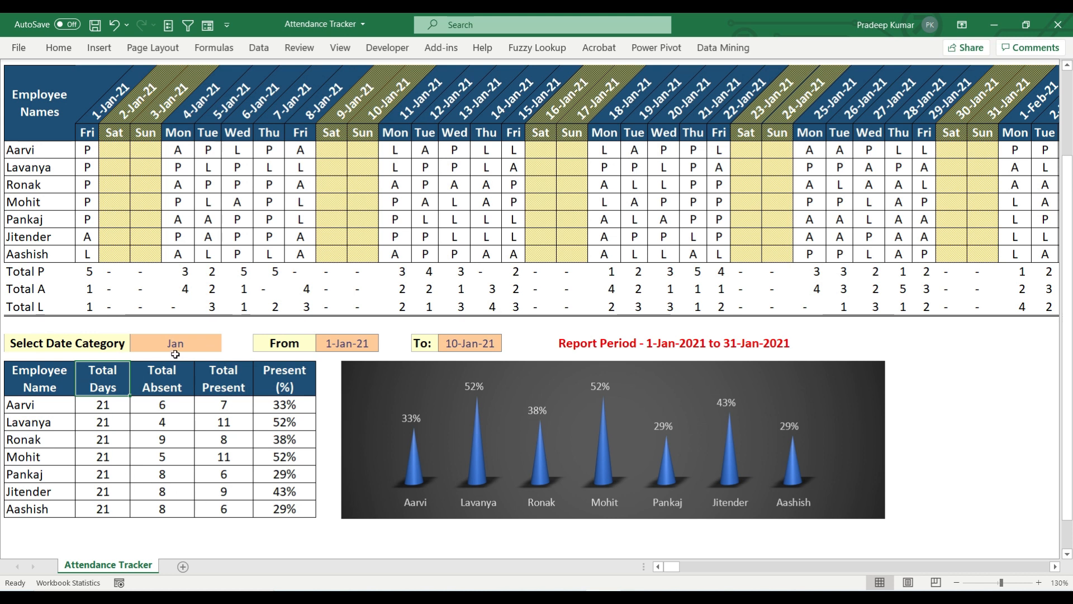
click(37, 408)
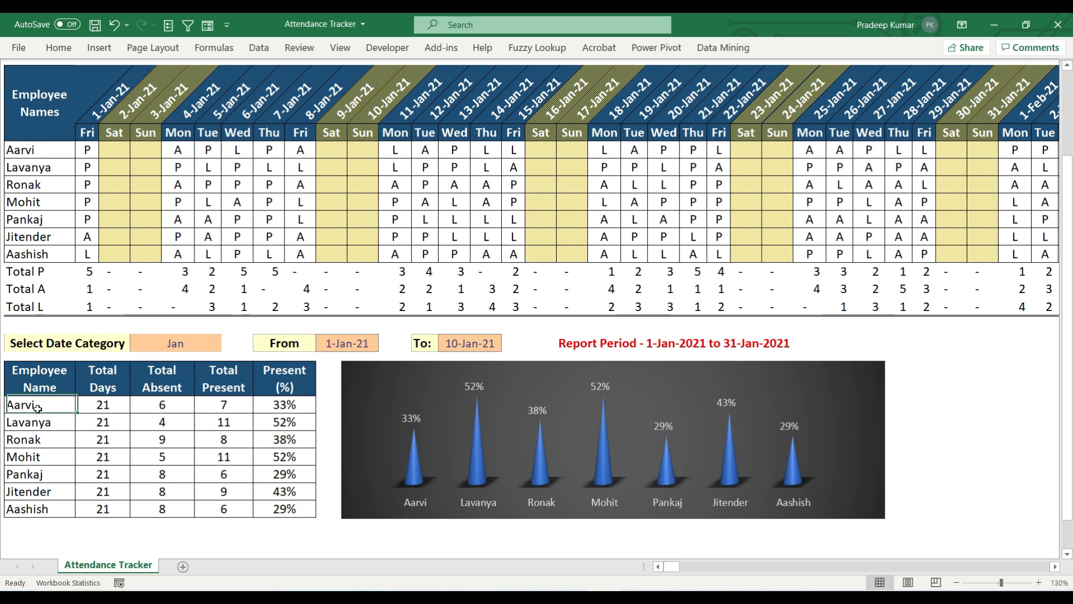
click(99, 406)
click(169, 399)
click(211, 404)
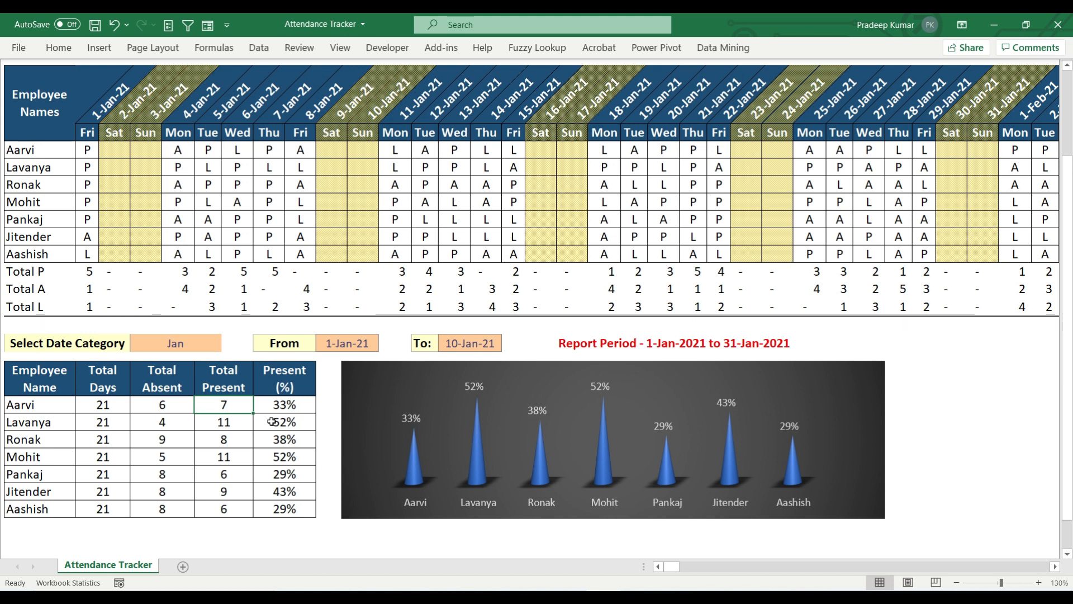
key(Right)
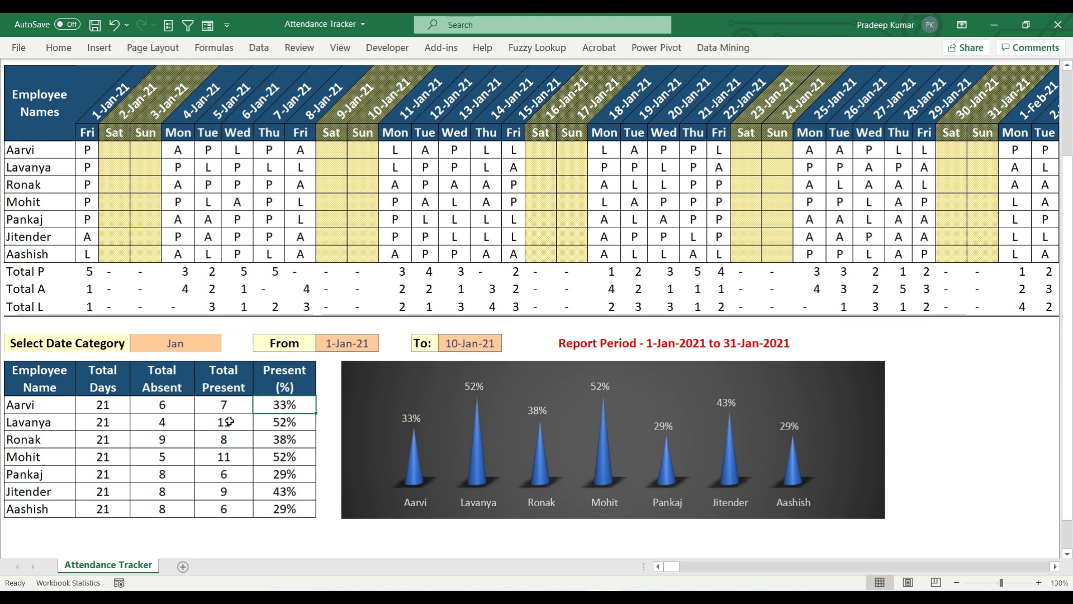
- Set the report's date category to Last 7 Days
click(200, 345)
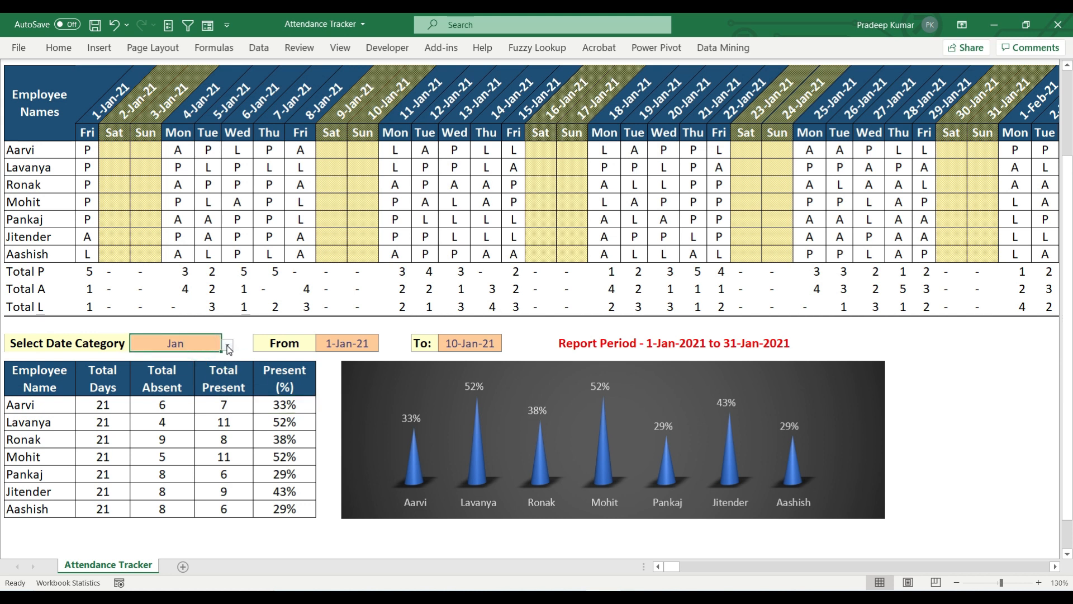
click(227, 345)
drag(219, 398, 219, 385)
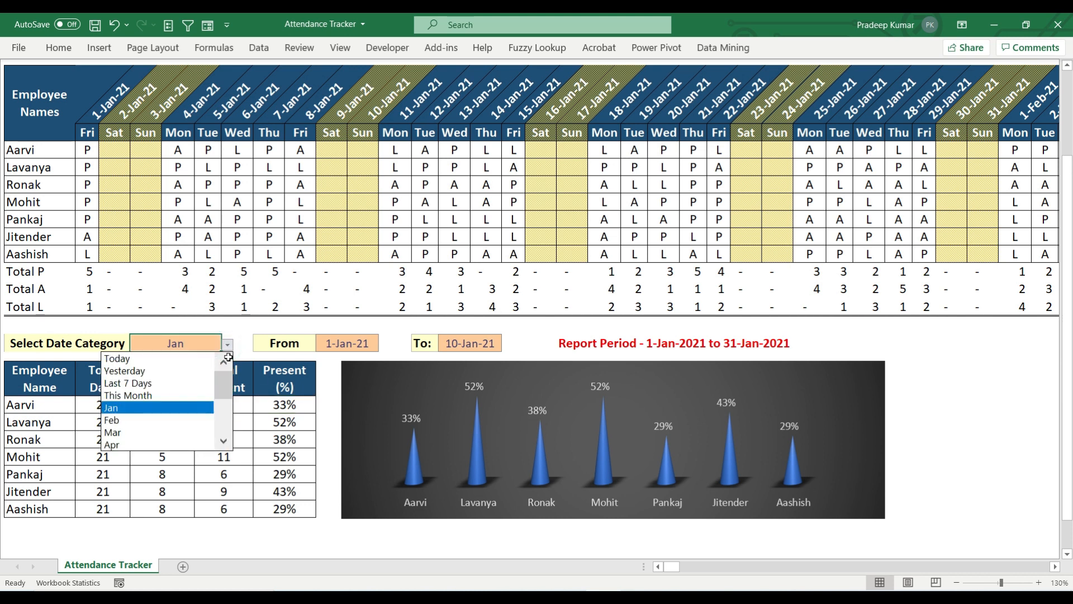
click(160, 383)
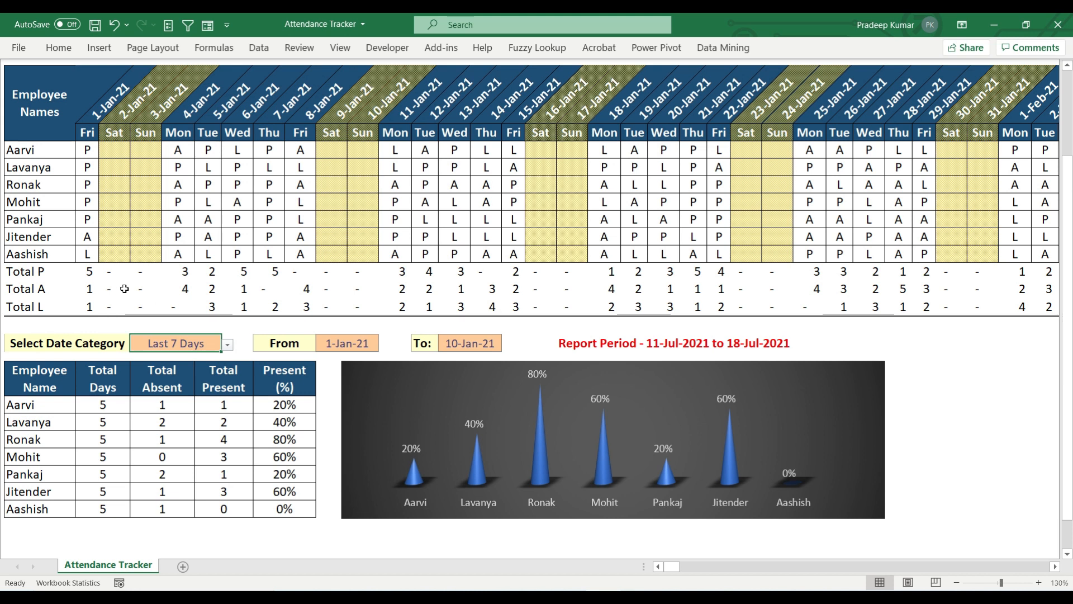
- Set the report's date category to Custom Date and its To date to 15 Mar 2021
click(228, 344)
drag(227, 381, 226, 428)
click(153, 444)
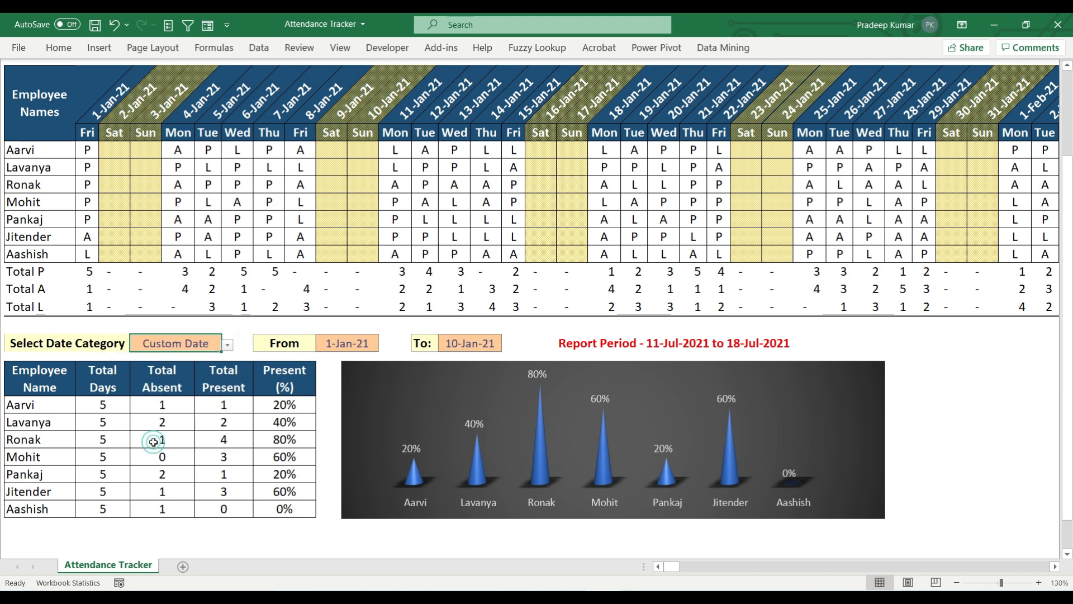
click(340, 345)
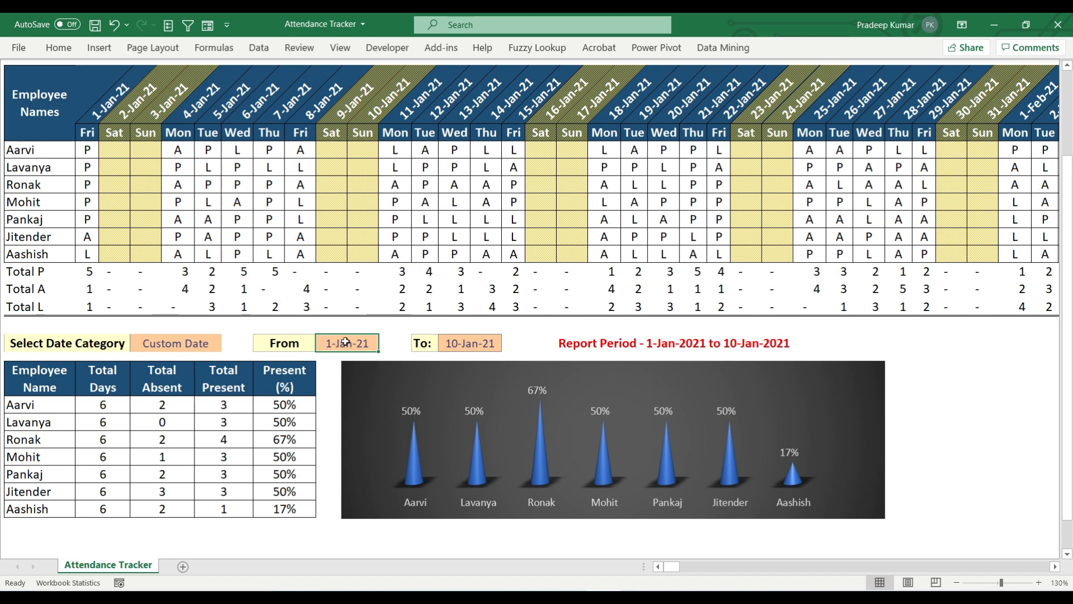
click(470, 342)
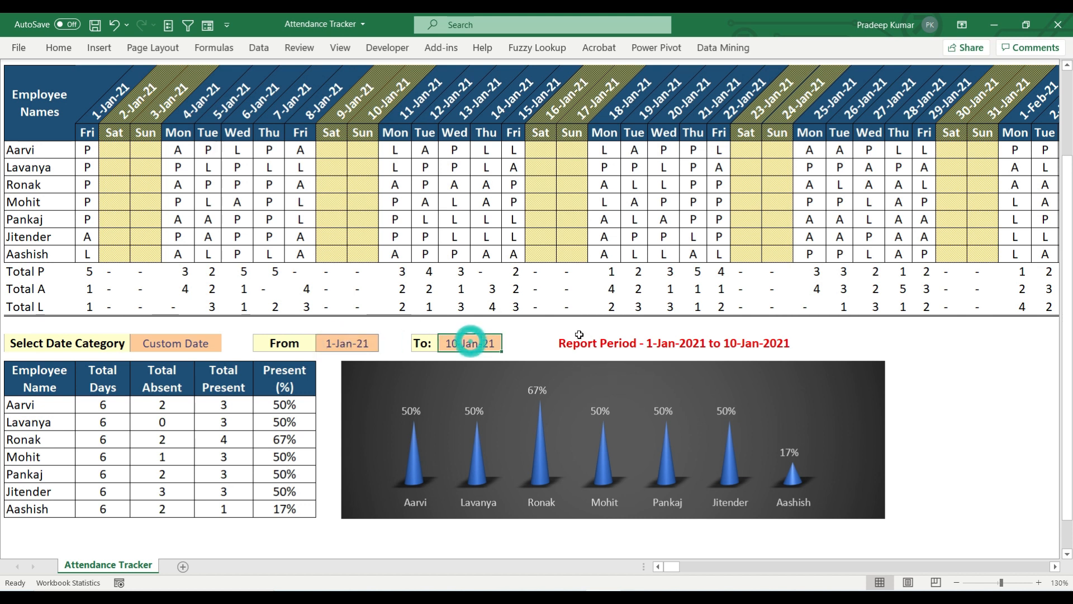
text(15 Ma)
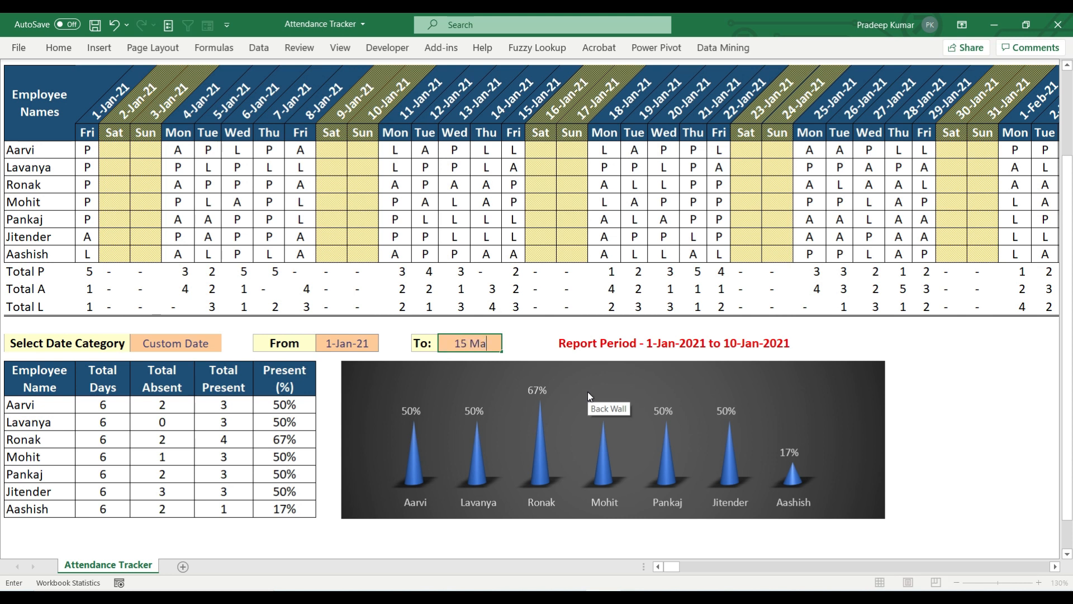
text(r 2021)
key(Return)
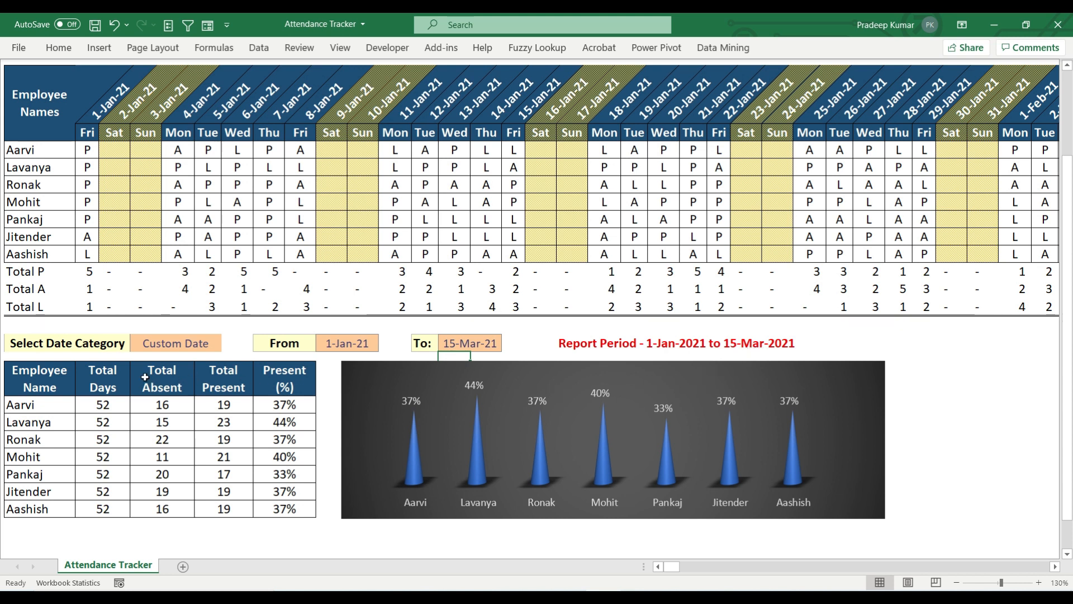
- Look over the employee summary figures and the available date category options for the report
drag(106, 378, 308, 504)
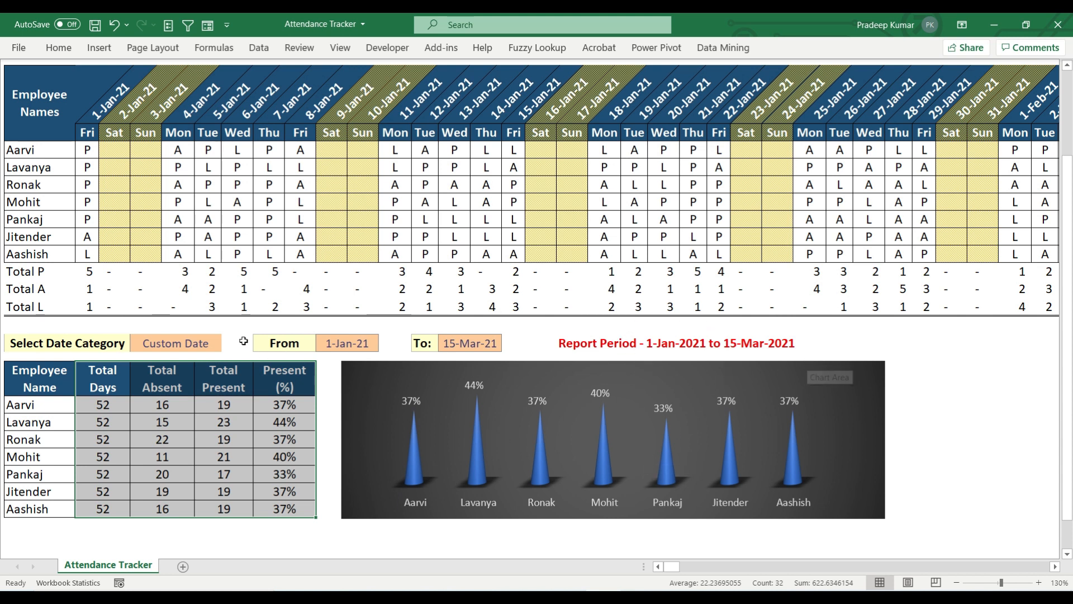
click(212, 338)
click(226, 346)
drag(225, 419, 229, 378)
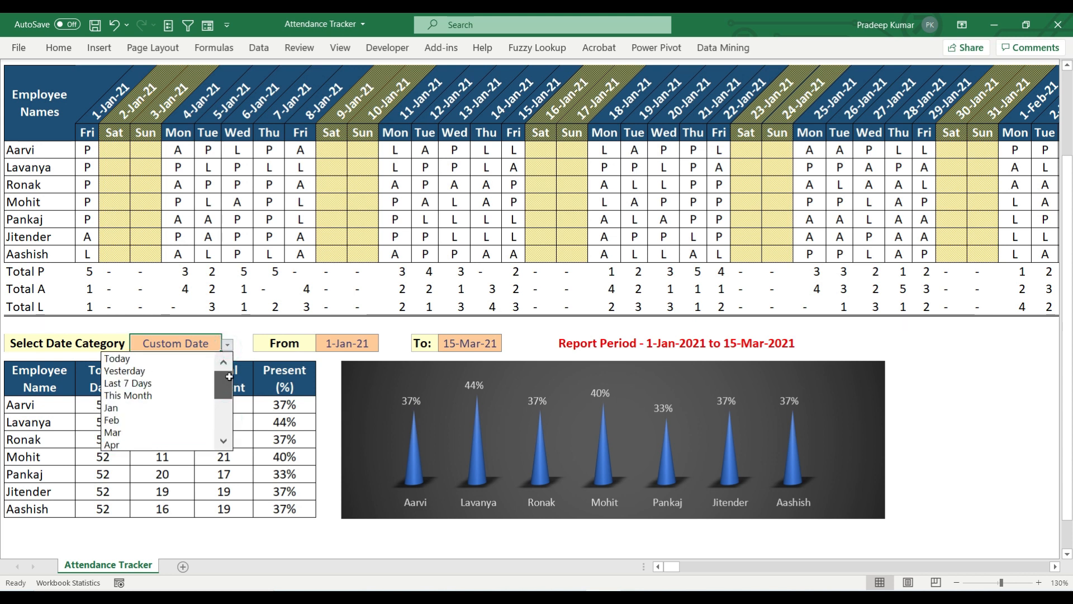
click(206, 345)
scroll(206, 345, up, 2)
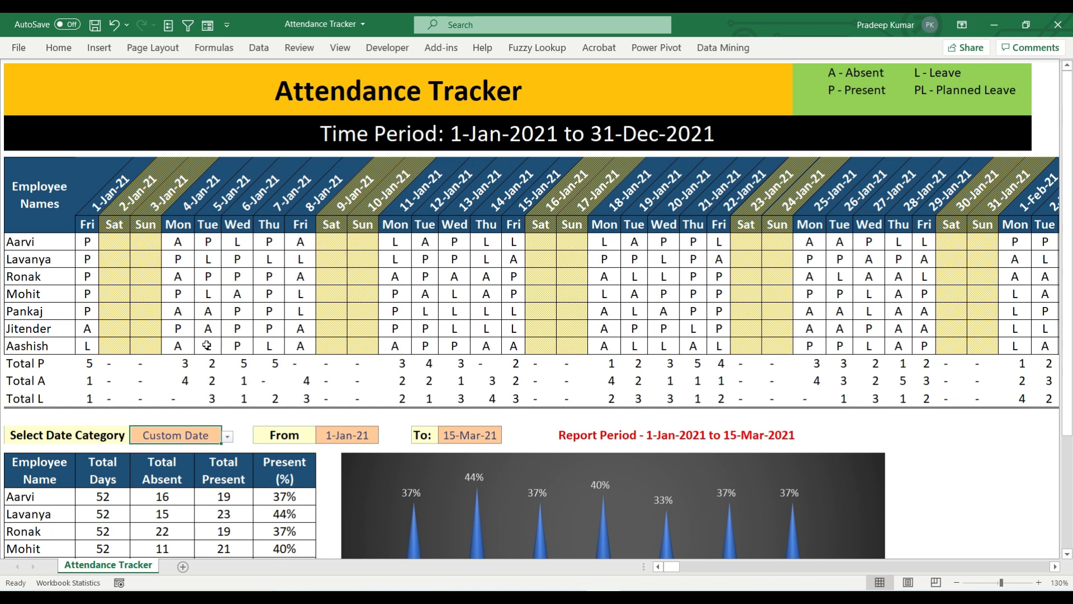
- Create a new blank workbook and rename its sheet as Attendance
key(ctrl+n)
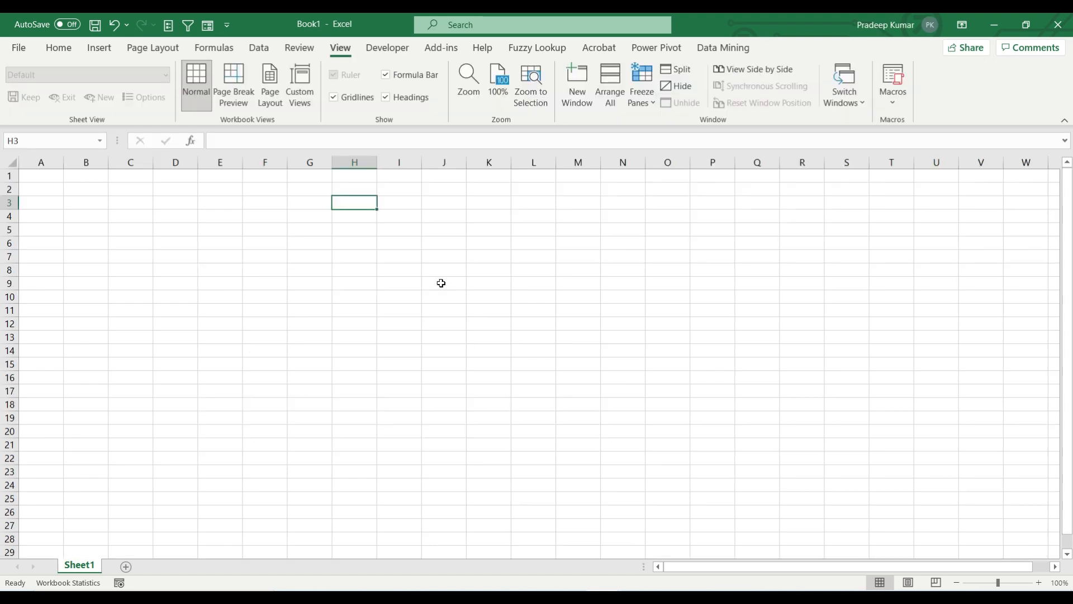
double_click(79, 565)
text(Attendance)
key(Return)
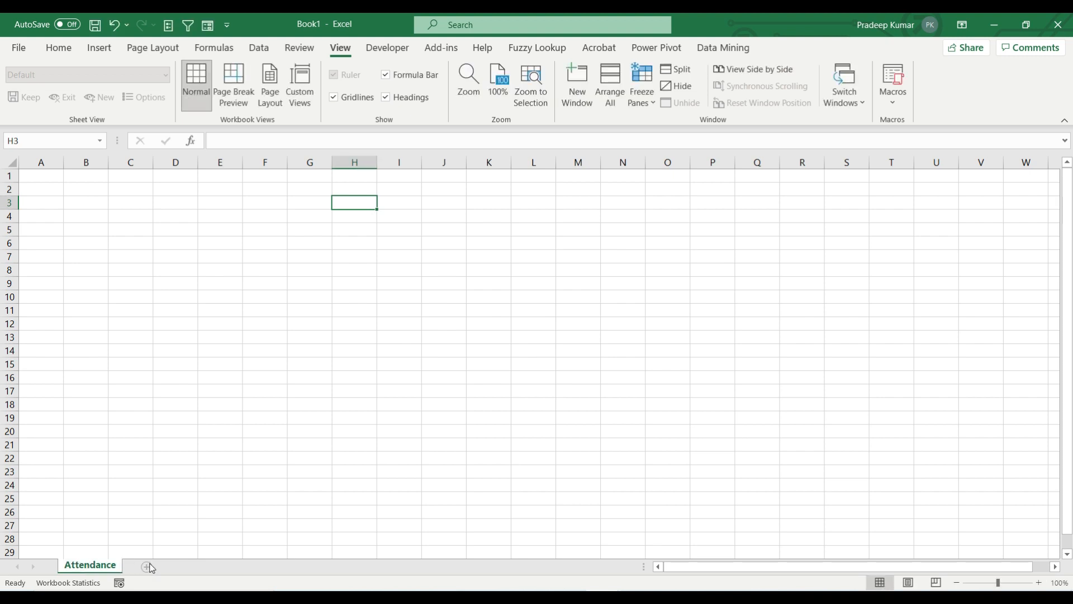
- Add a second sheet to the workbook and rename it as Working
click(147, 566)
double_click(145, 567)
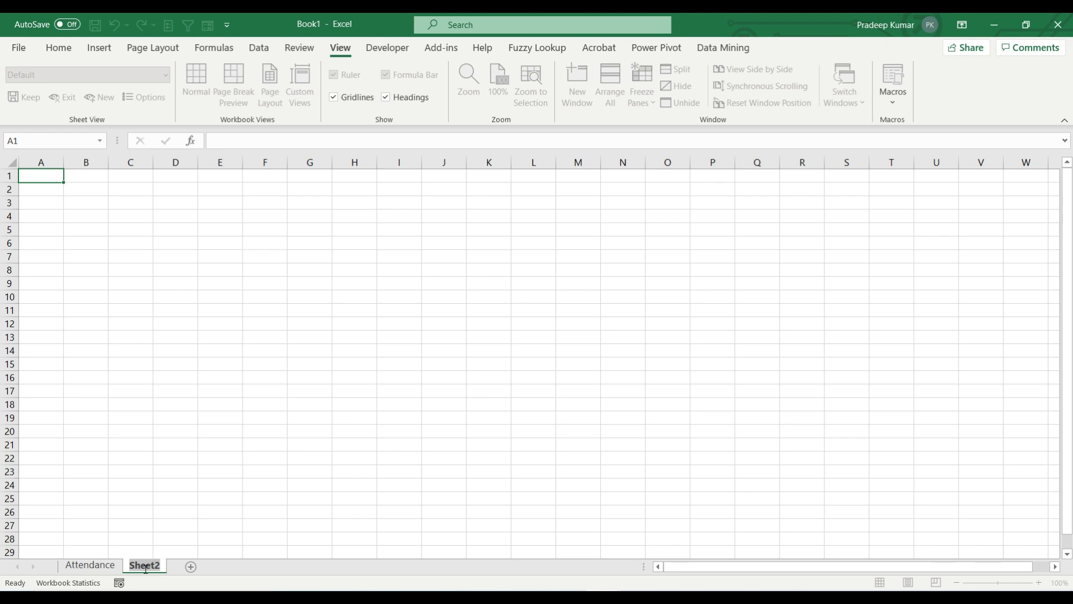
text(Working)
key(Return)
- Enter the heading Employee Names in cell A3 of the Attendance sheet
click(115, 567)
key(Home)
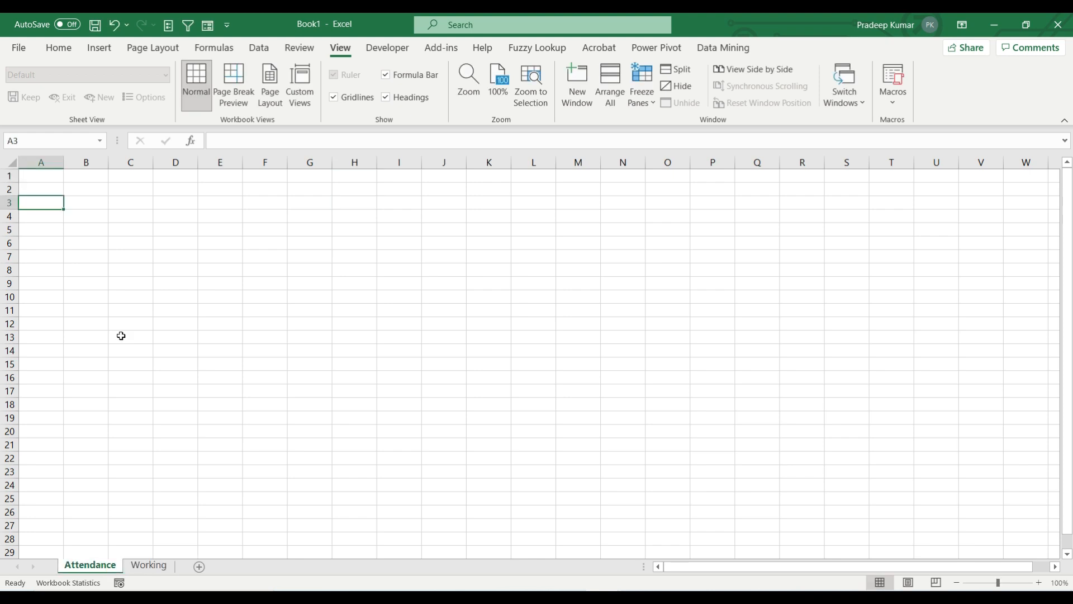
text(Employe)
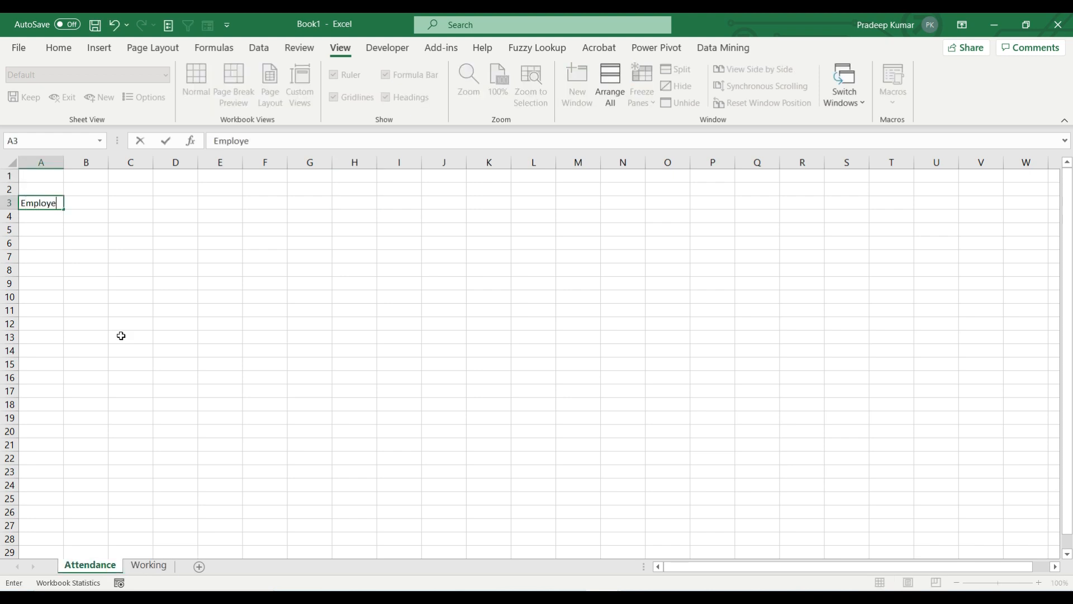
text(e Names)
key(Return)
scroll(122, 335, up, 5)
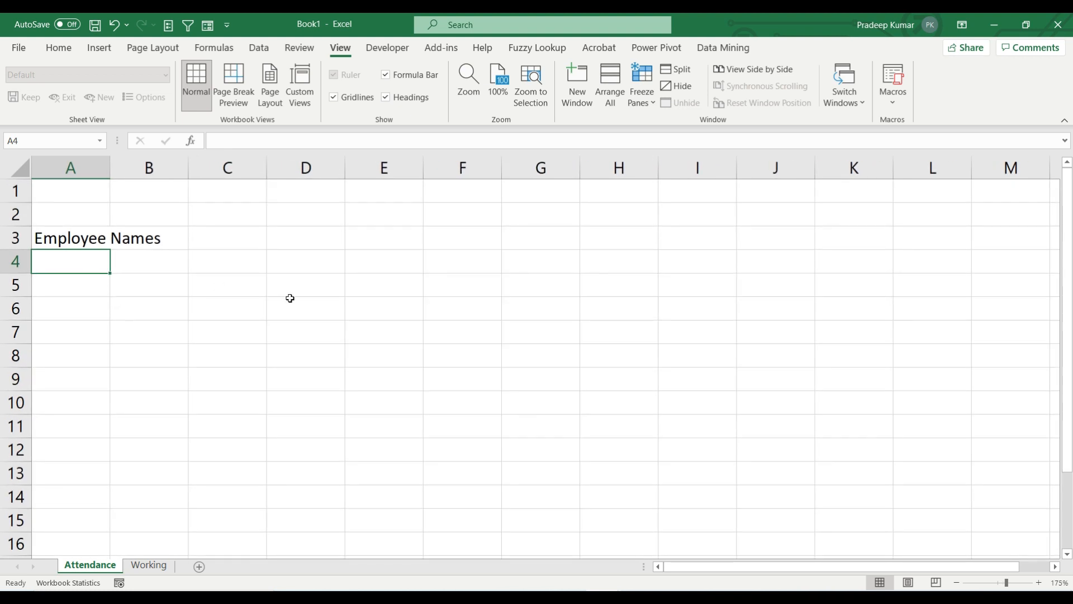
- List the employees Emp1, Emp2, Emp3, Emp4 and Emp5 in cells A4 to A8
text(Emp)
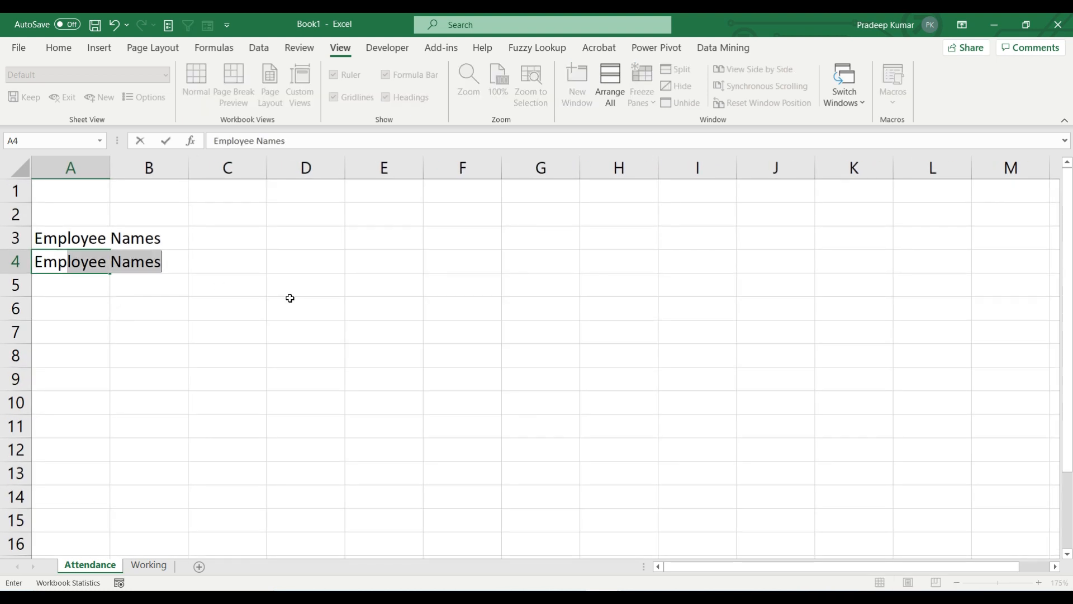
text(1)
key(Return)
text(Emp2)
key(Return)
text(Em)
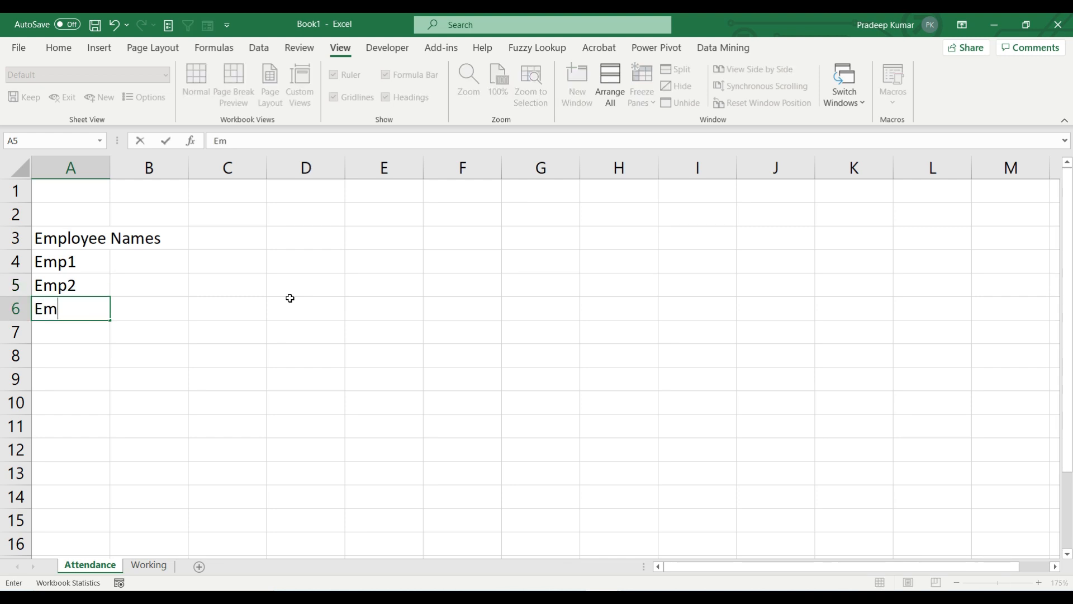
text(p3)
key(Return)
text(Emp4)
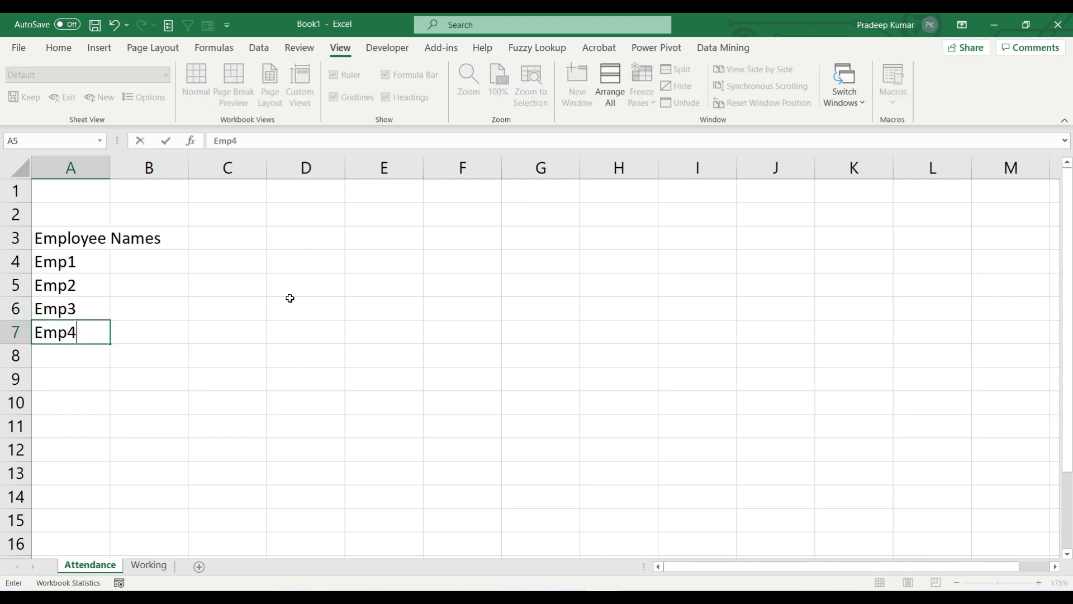
key(Return)
text(Emp5)
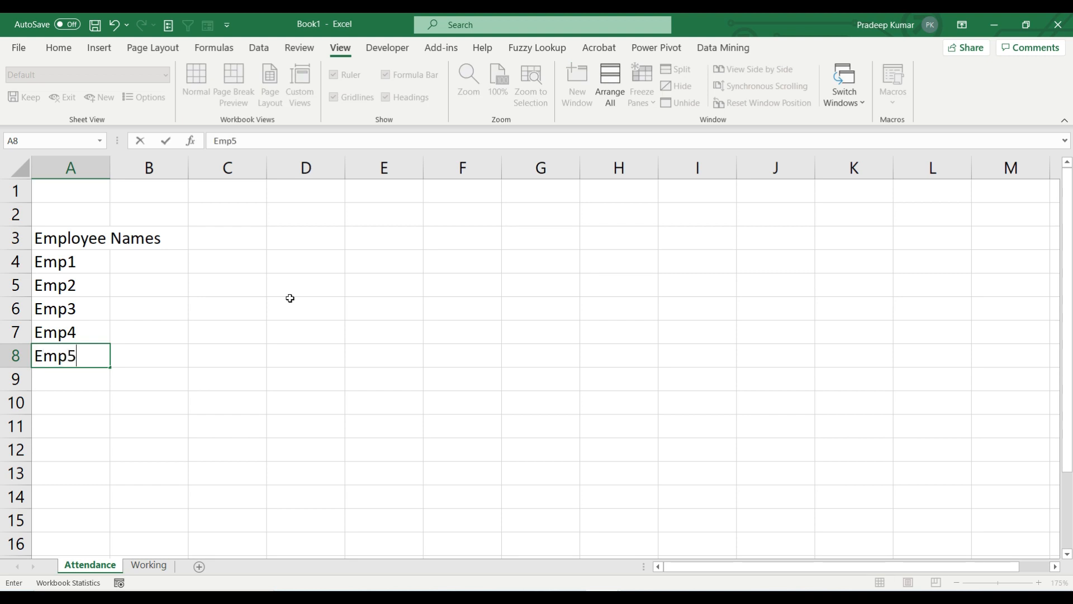
key(Return)
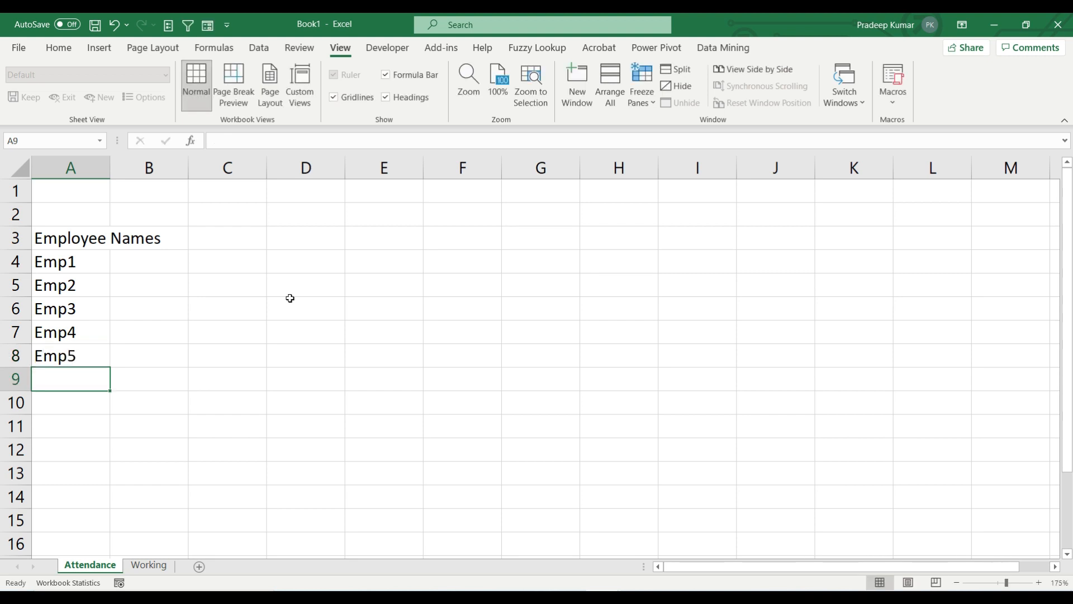
- Fit column A's width to the Employee Names heading
key(Up)
key(Up)
key(Up)
key(Up)
key(Up)
key(Up)
key(alt+h)
key(o)
key(i)
- On the Working sheet, enter the label Start Date in A2 and the date 1 Jan 2021 in B2
click(180, 241)
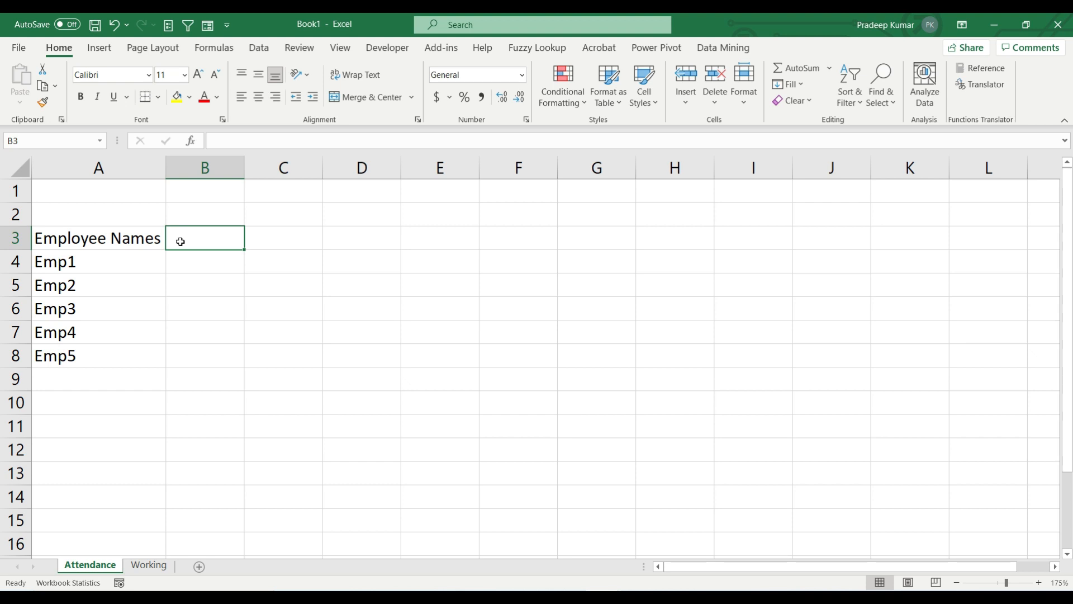
click(150, 564)
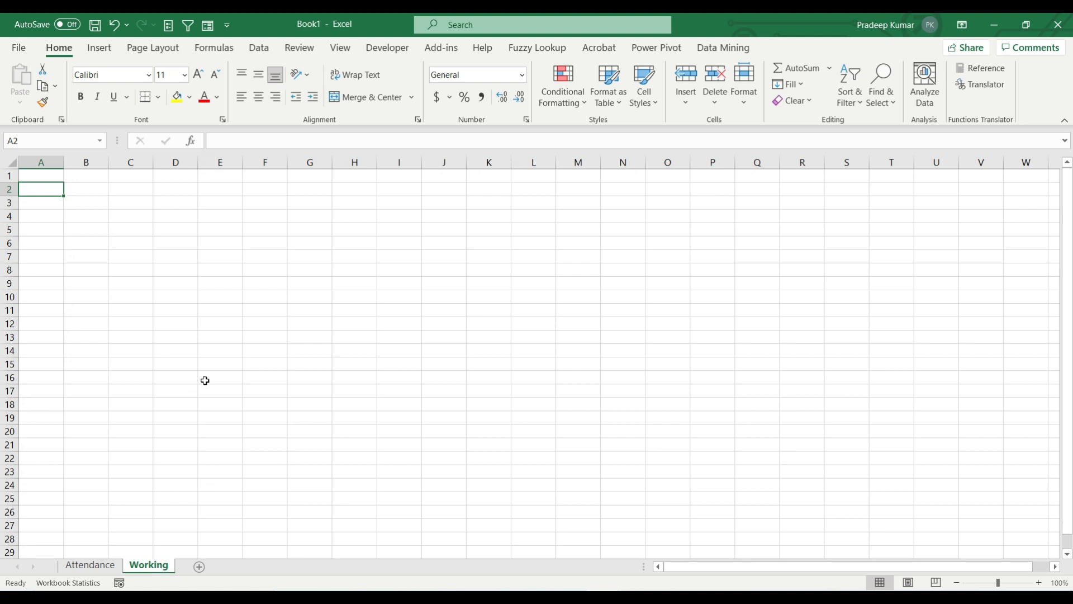
scroll(240, 367, up, 5)
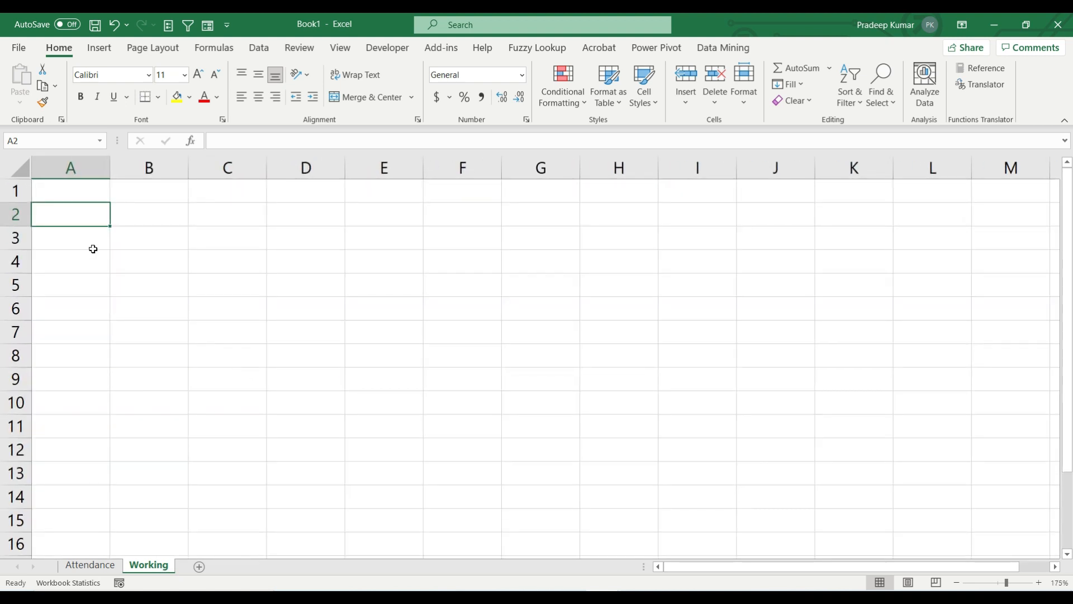
text(Start Date)
key(Tab)
text(1 jan 202)
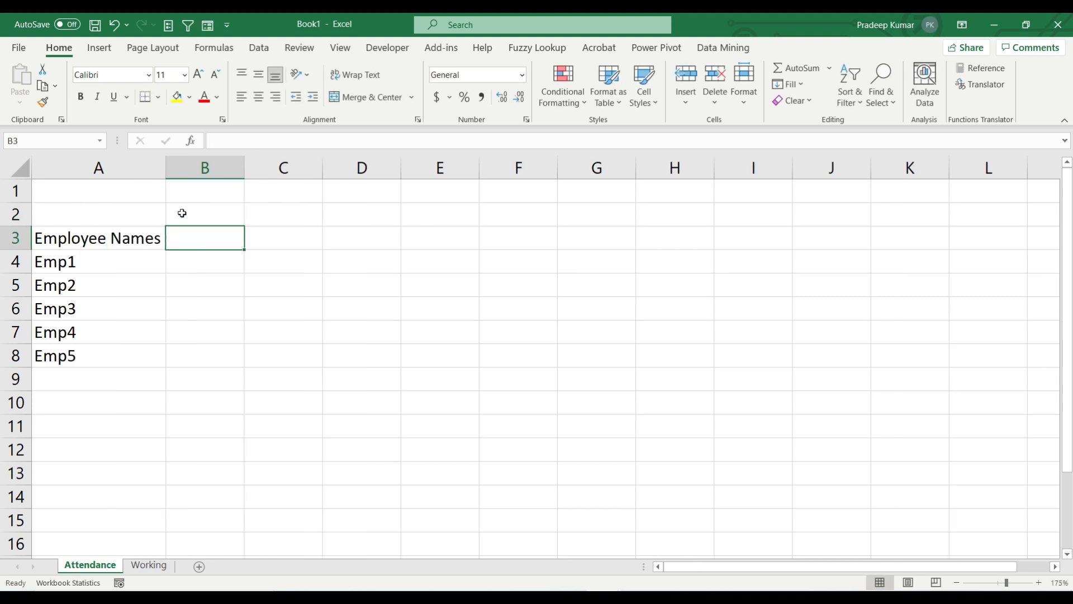
- Link cell B2 of the Attendance sheet to the start date with the formula =Working!B2
click(182, 213)
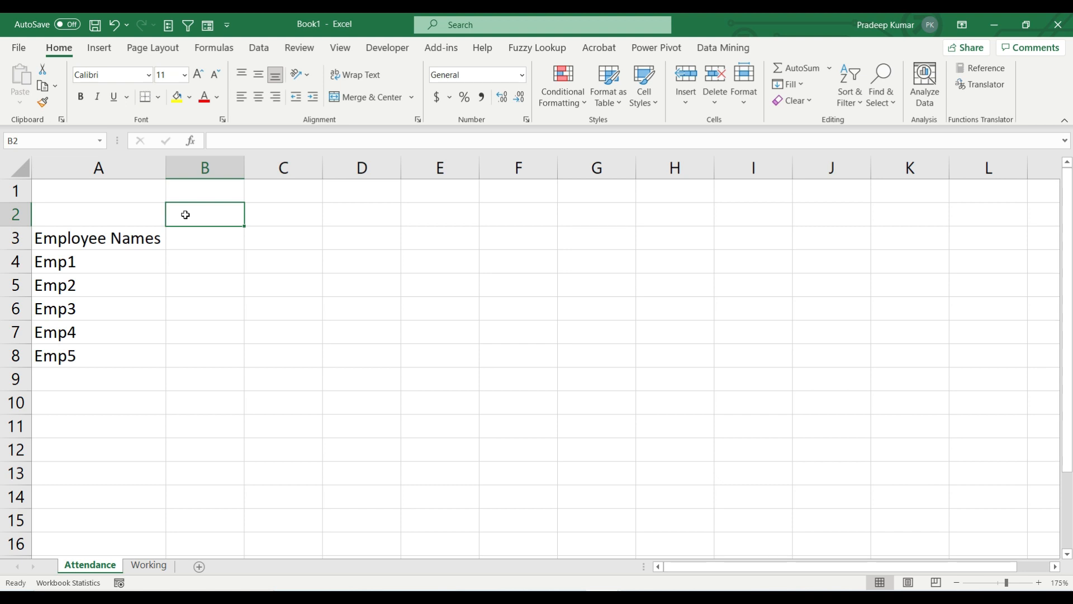
text(=)
click(149, 563)
click(164, 213)
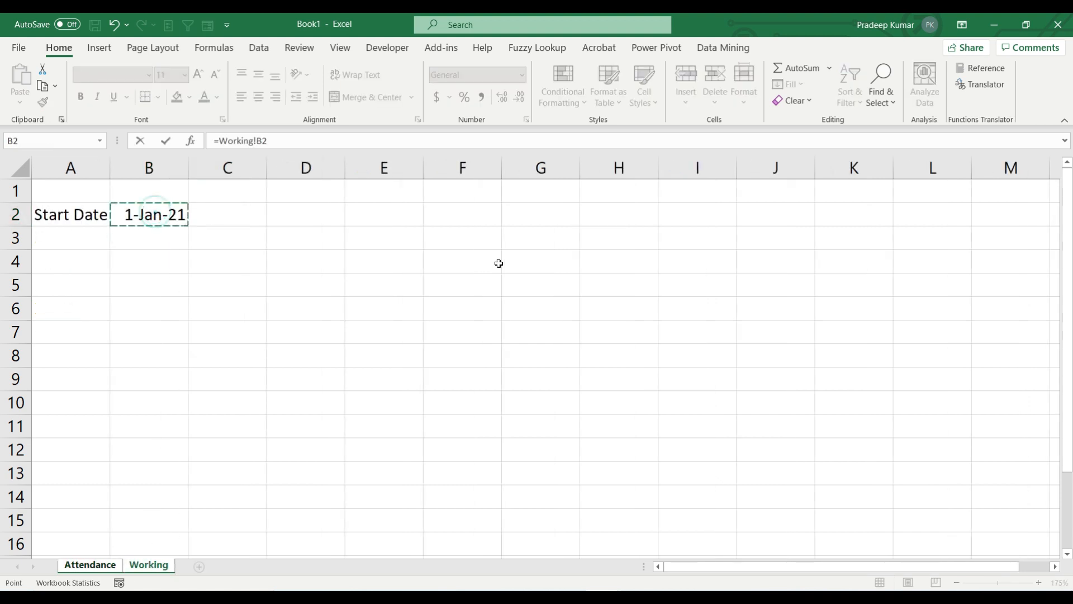
key(Return)
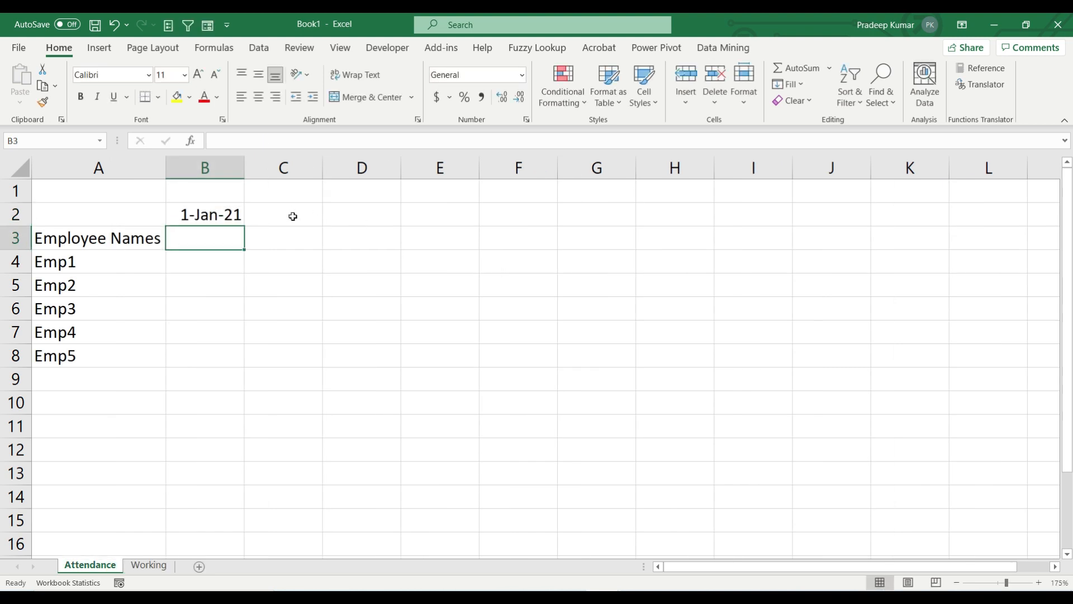
click(226, 214)
click(156, 561)
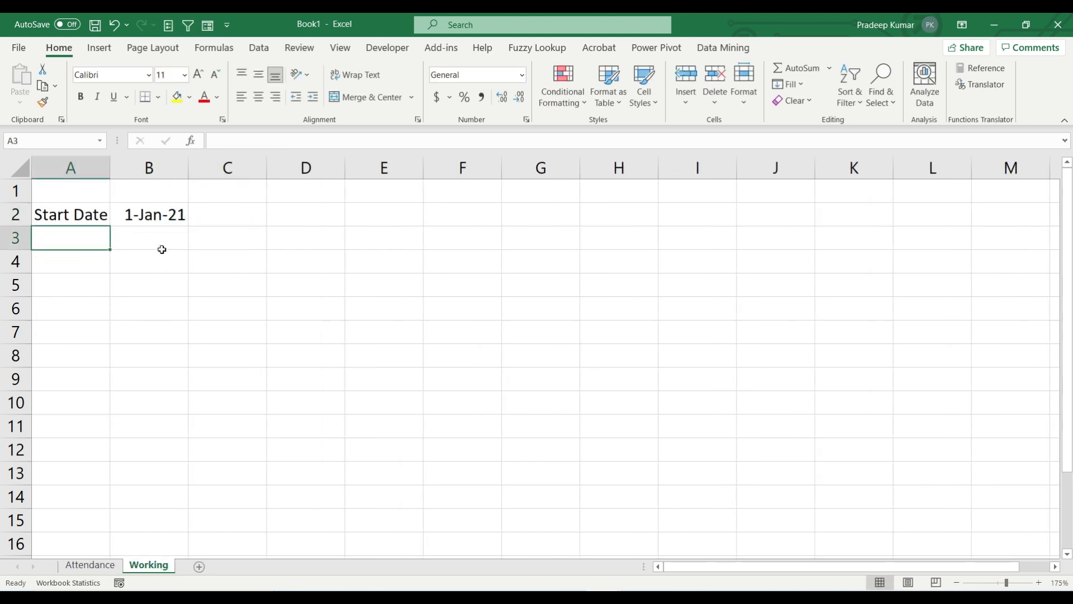
click(89, 564)
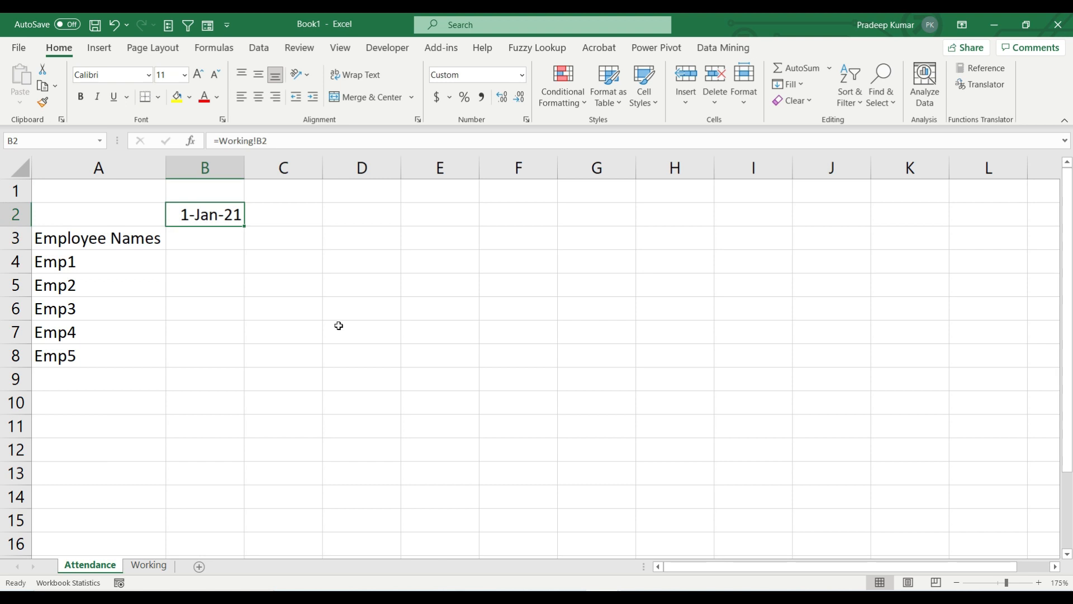
click(152, 564)
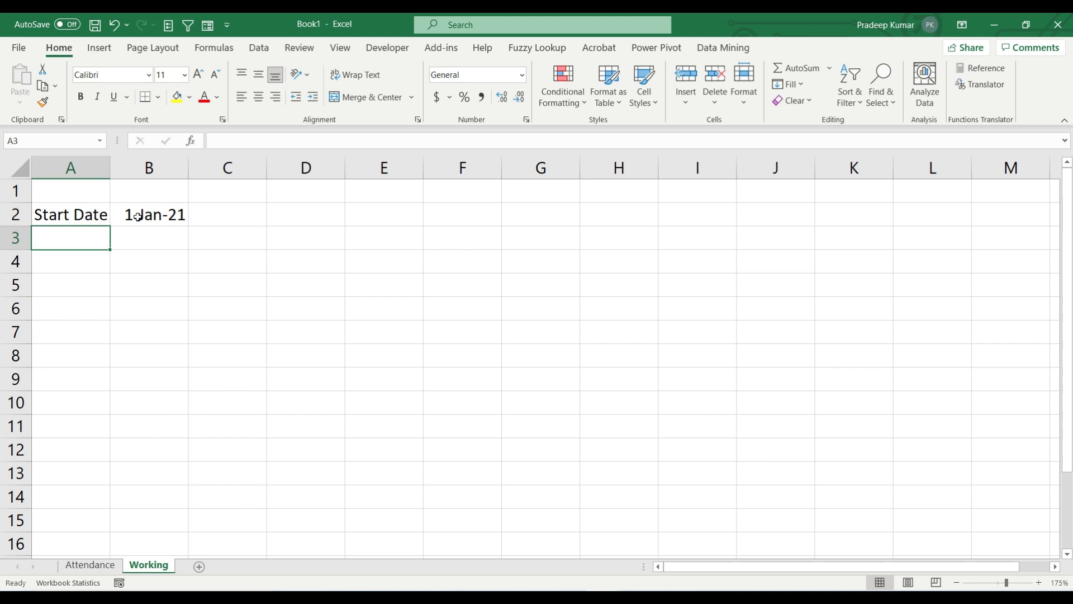
click(89, 565)
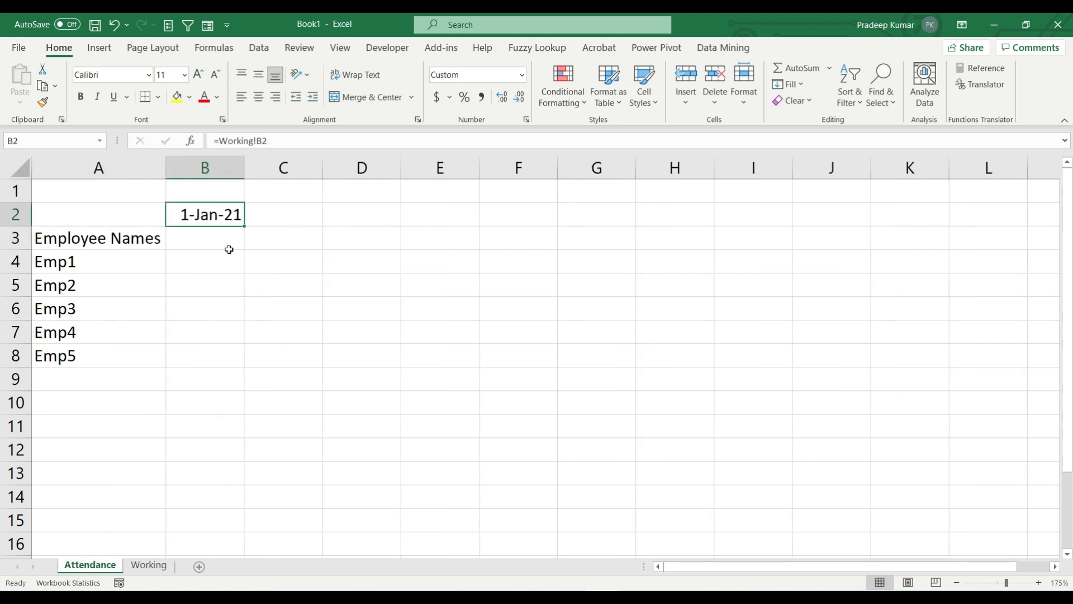
- Enter the formula =B2+1 in cell C2 of the Attendance sheet to produce the following day's date
click(266, 213)
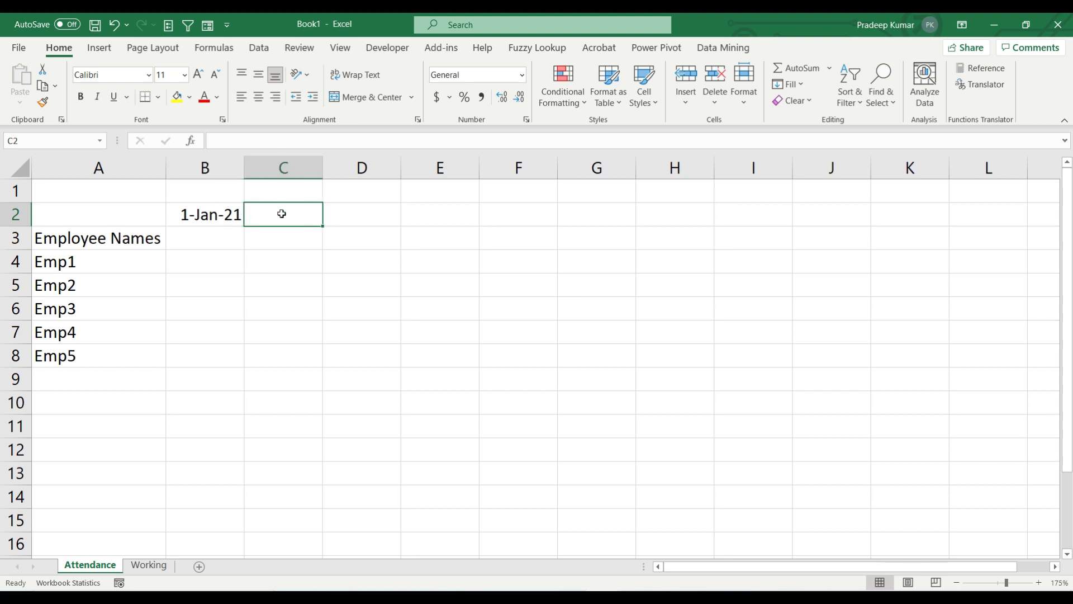
text(=)
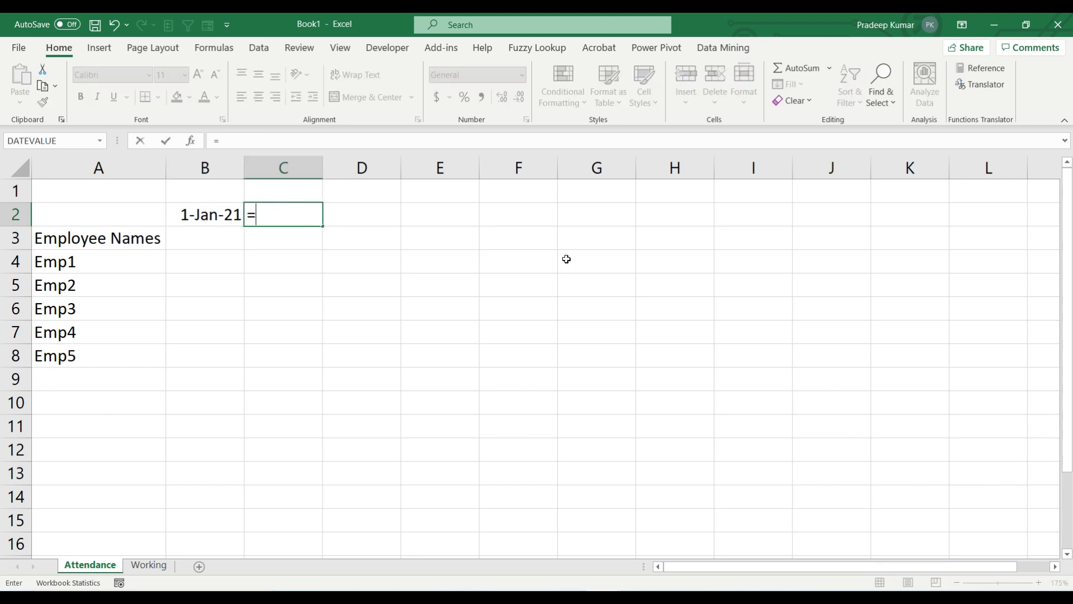
key(Left)
text(+1)
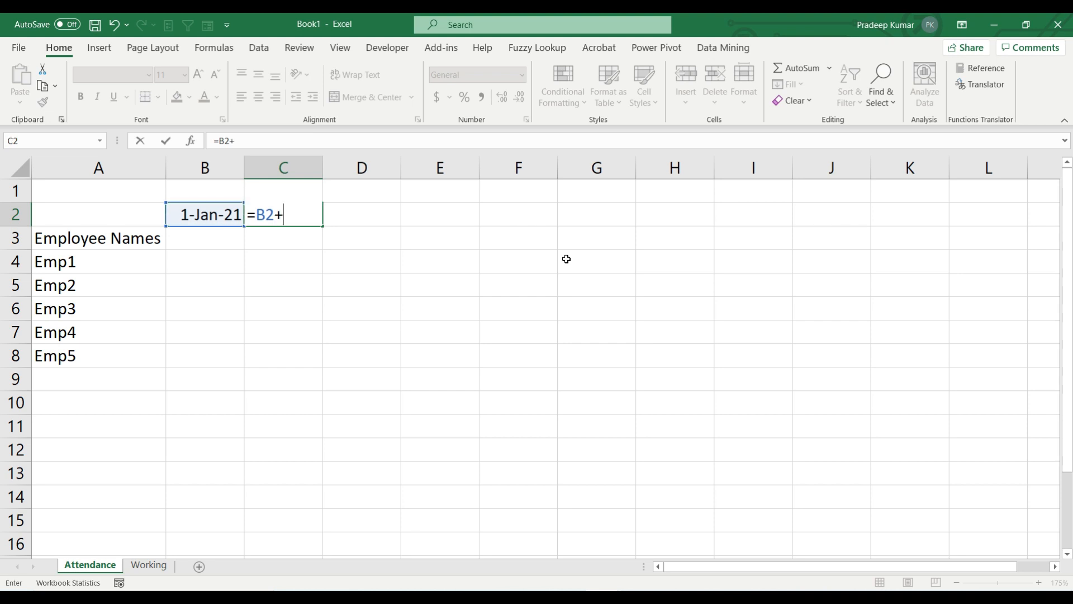
key(ctrl+Return)
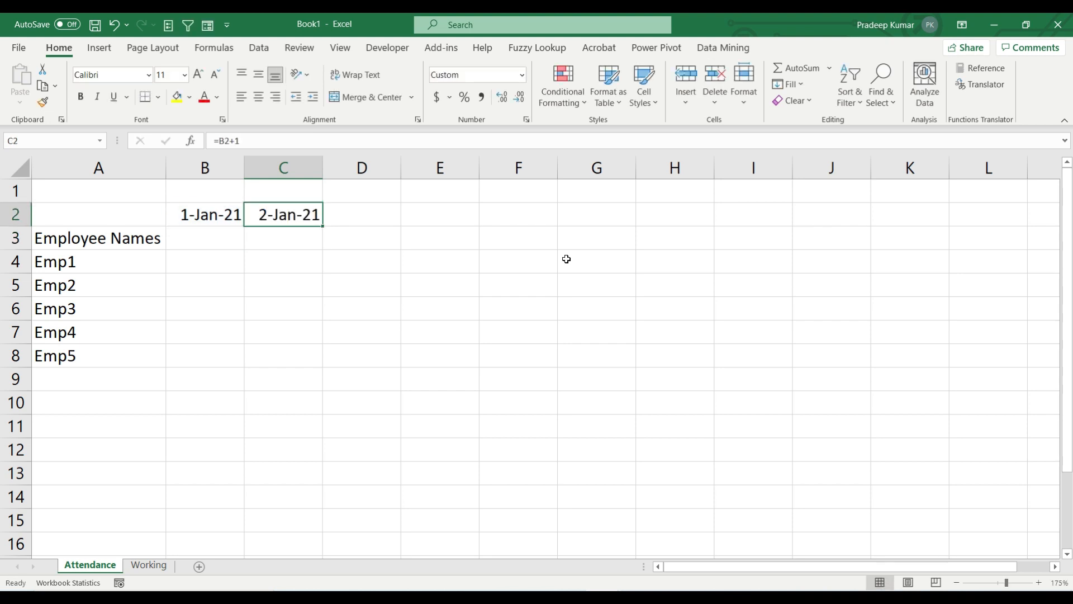
- Copy the next-day formula from C2 across row 2 through column NB, so the dates run to 31-Dec-21
key(ctrl+c)
key(Right)
key(shift+Right)
key(shift+Right)
key(shift+Right)
key(shift+Right)
key(shift+Right)
key(shift+Right)
key(shift+Right)
key(shift+Right)
key(shift+Right)
key(shift+Right)
key(shift+Right)
key(shift+Right)
key(shift+Right)
key(shift+Right)
key(shift+Right)
key(shift+Right)
key(shift+Right)
key(shift+Right)
key(shift+Right)
key(shift+Right)
key(shift+Right)
key(shift+Right)
key(shift+Right)
key(shift+Right)
key(shift+Right)
key(shift+Right)
key(shift+Right)
key(shift+Right)
key(shift+Right)
key(shift+Right)
key(shift+Right)
key(shift+Right)
key(shift+Right)
key(shift+Right)
key(shift+Right)
key(shift+Right)
key(shift+Right)
key(shift+Right)
key(shift+Right)
key(shift+Right)
key(shift+Right)
key(shift+Right)
key(shift+Right)
key(shift+Right)
key(shift+Right)
key(shift+Right)
key(shift+Right)
key(shift+Right)
key(shift+Right)
key(shift+Right)
key(shift+Right)
key(shift+Right)
key(shift+Right)
key(shift+Right)
key(shift+Right)
key(shift+Right)
key(shift+Right)
key(shift+Right)
key(shift+Right)
key(shift+Right)
key(shift+Right)
key(shift+Right)
key(shift+Right)
key(shift+Right)
key(shift+Right)
key(shift+Right)
key(shift+Right)
key(shift+Right)
key(shift+Right)
key(shift+Right)
key(shift+Right)
key(shift+Right)
key(shift+Right)
key(shift+Right)
key(shift+Right)
key(shift+Right)
key(shift+Right)
key(shift+Right)
key(shift+Right)
key(shift+Right)
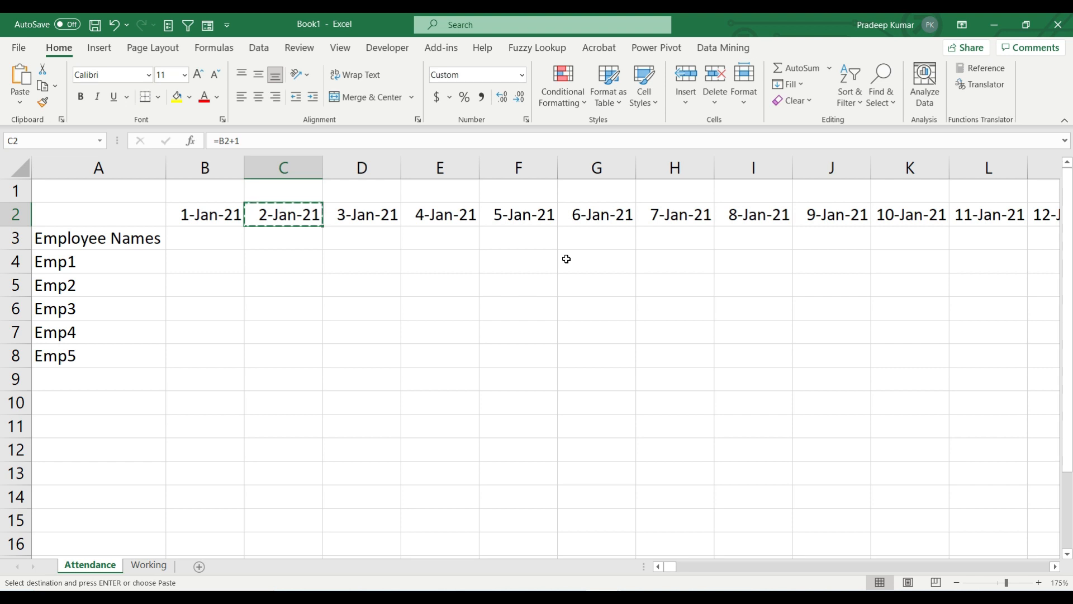
key(Escape)
- Fit the date columns' widths to their contents and check the last date in row 2
key(shift+space)
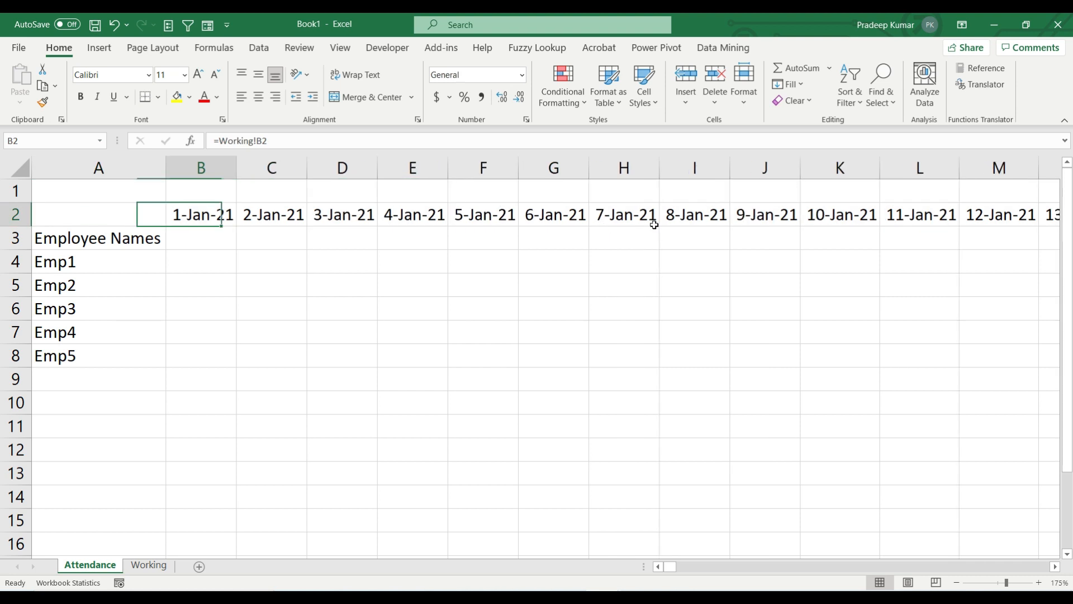
key(Right)
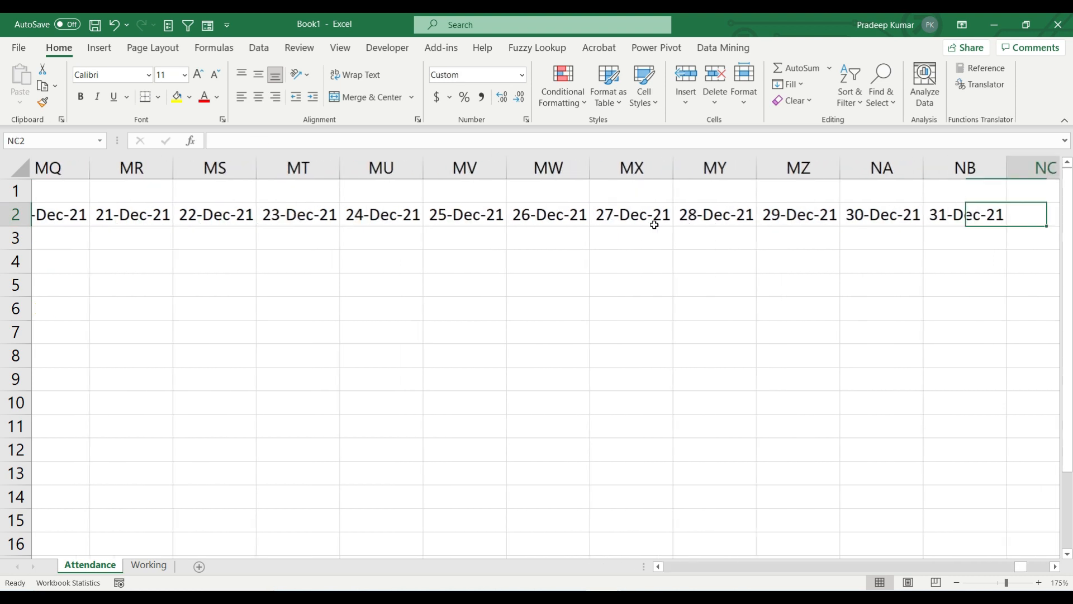
key(Left)
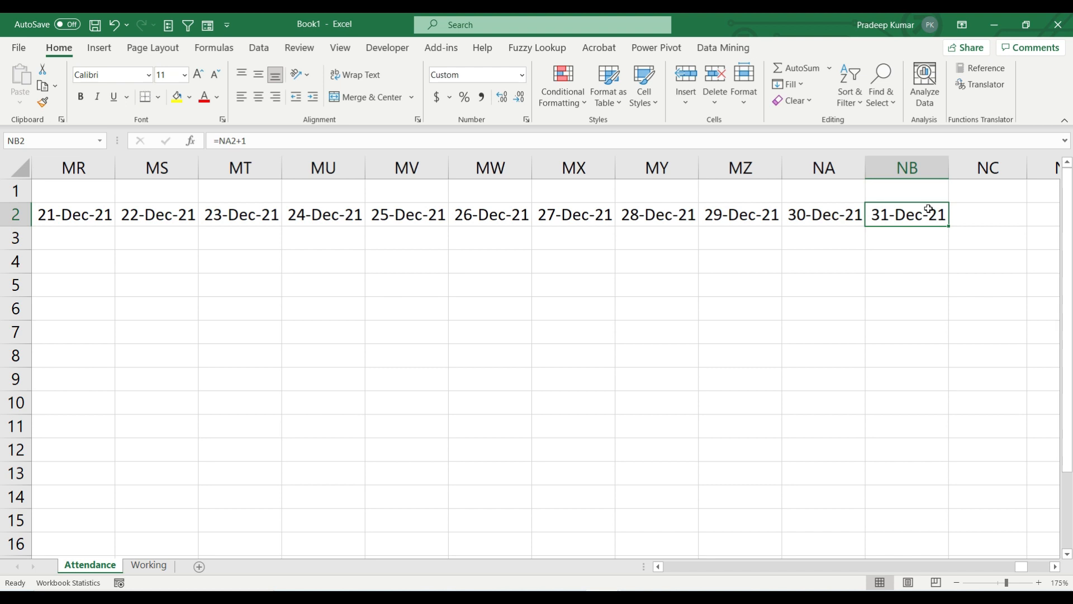
key(Home)
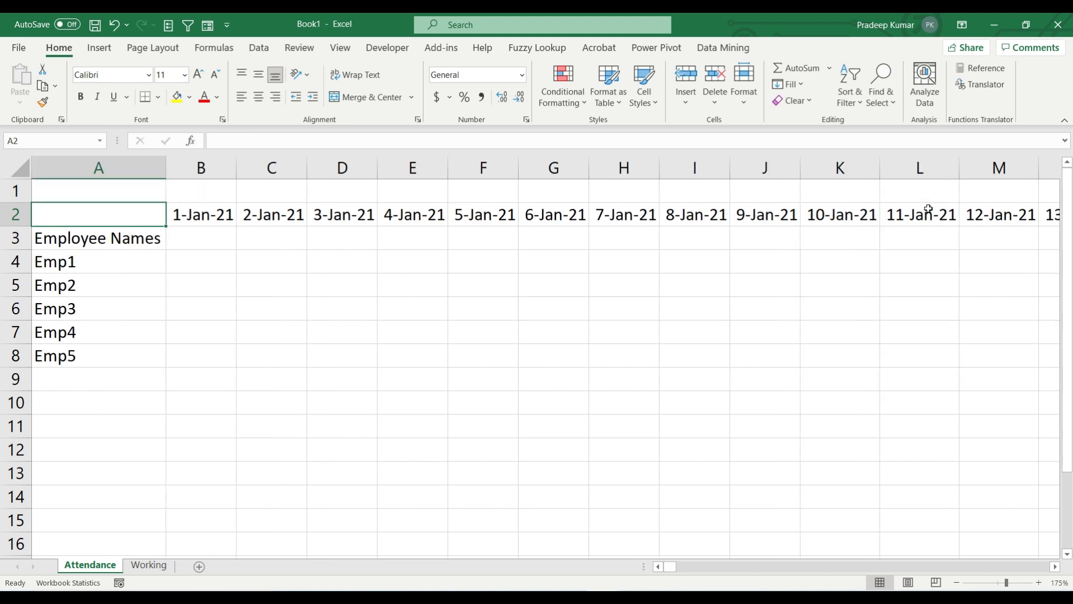
- Set the start date on the Working sheet to 1/1/2022 and check the date row on the Attendance sheet
click(149, 565)
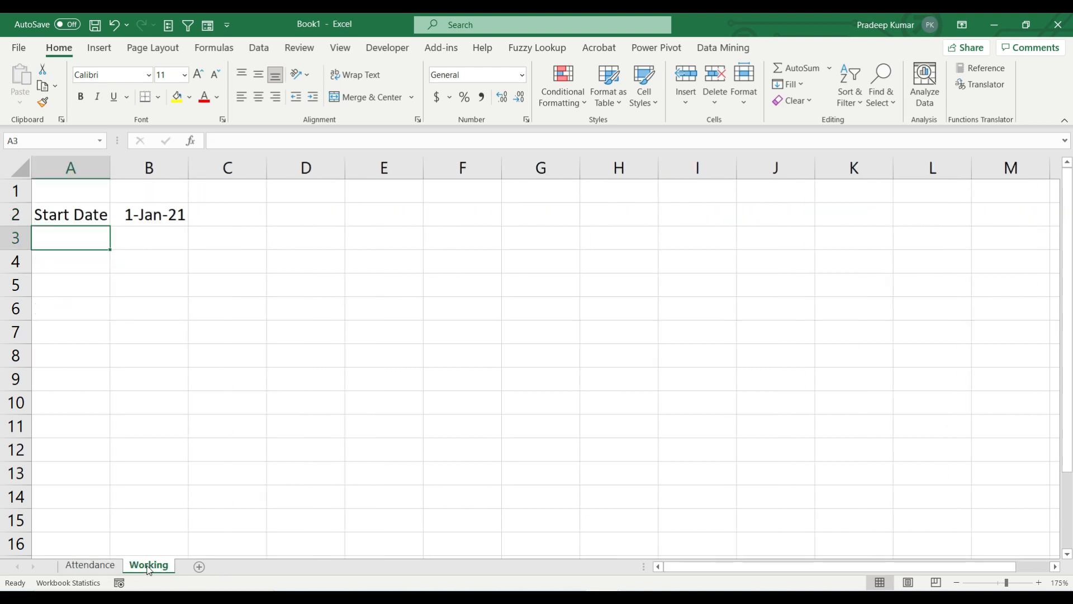
click(162, 213)
double_click(162, 213)
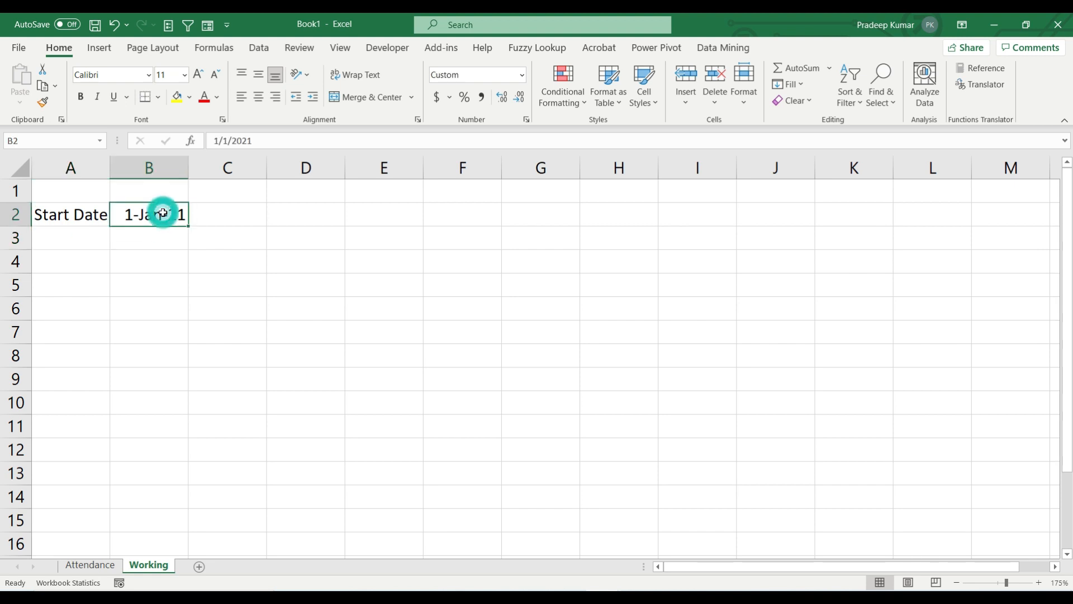
key(BackSpace)
text(2022)
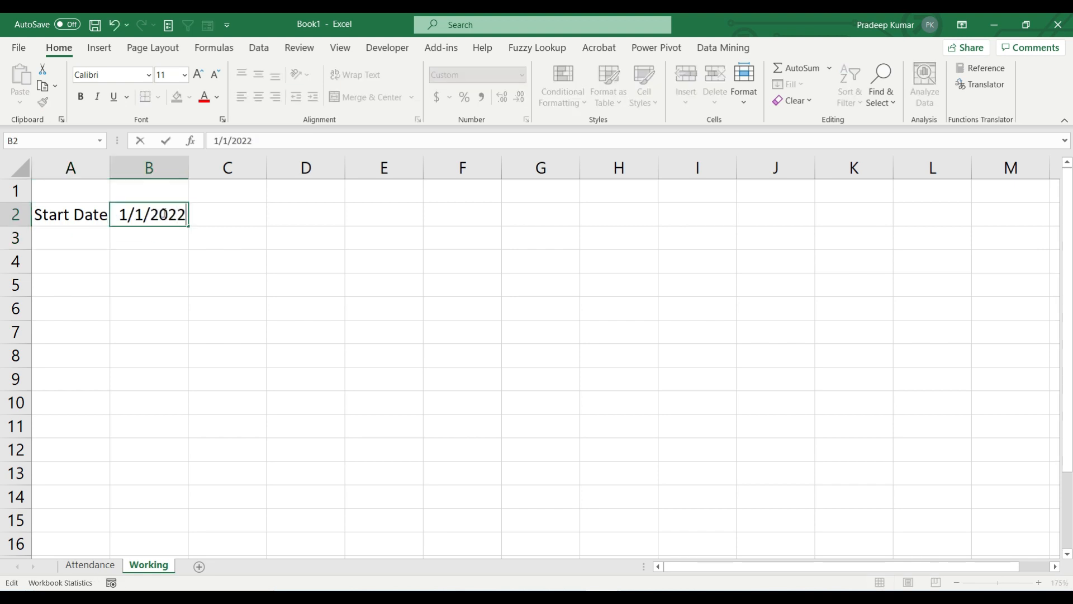
key(Return)
key(ctrl+Page_Up)
drag(187, 214, 611, 211)
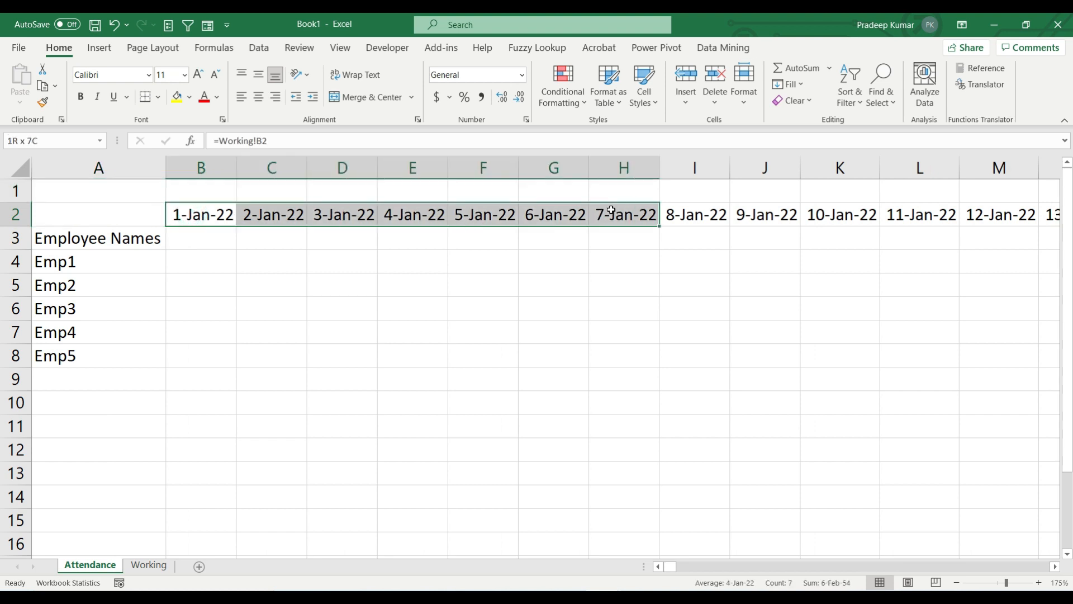
click(219, 217)
- Set the start date on the Working sheet to 1/1/2021 and return to the Attendance sheet
click(153, 564)
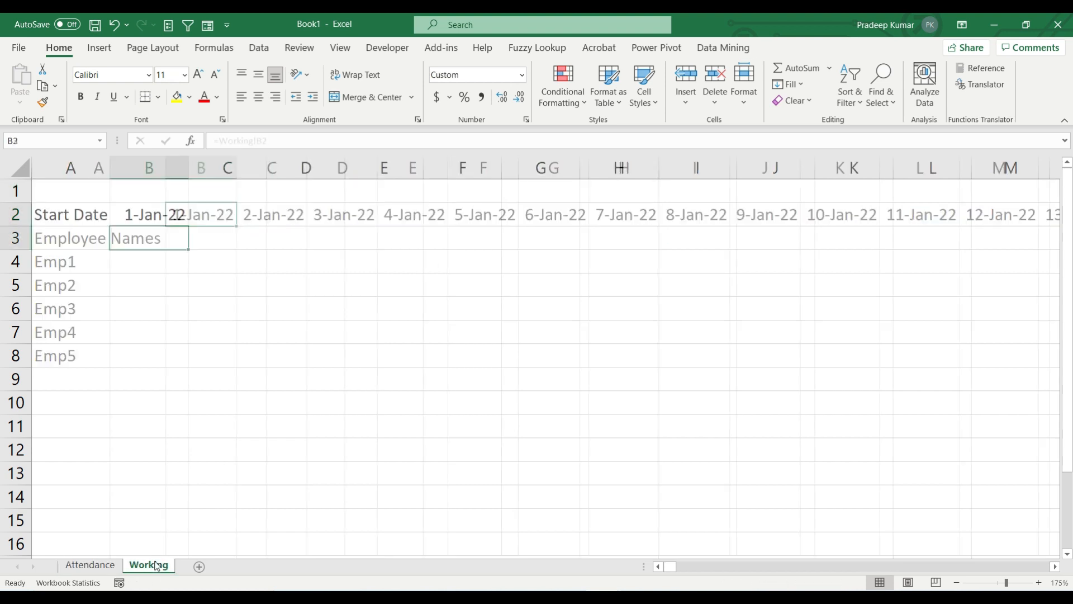
key(F2)
key(BackSpace)
text(1)
key(Return)
key(ctrl+Page_Up)
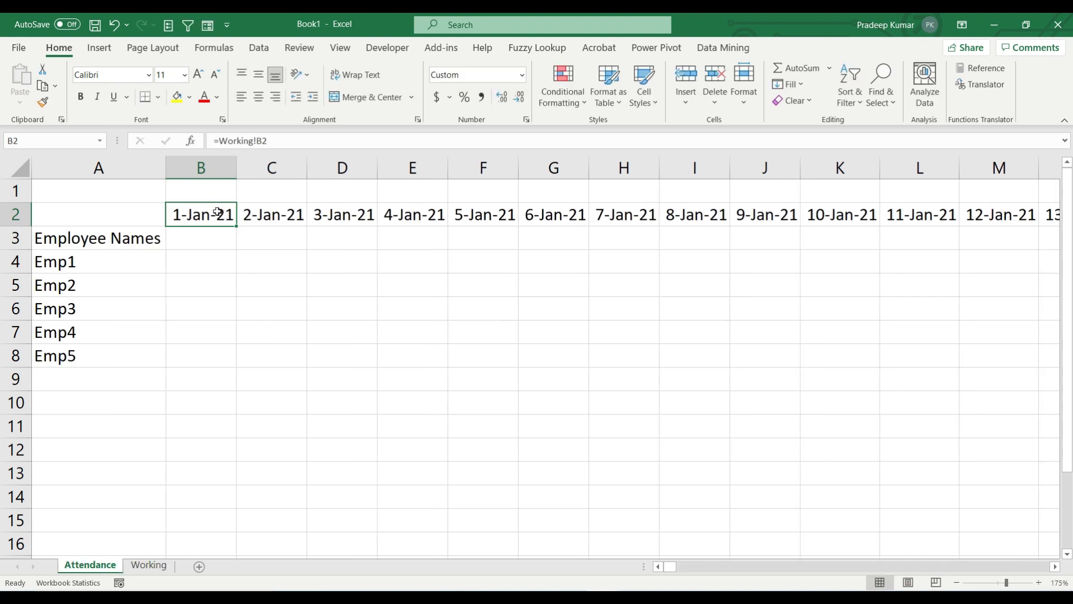
- Enter the formula =TEXT(B2,"ddd") in B3 to give the weekday of the first date
key(Return)
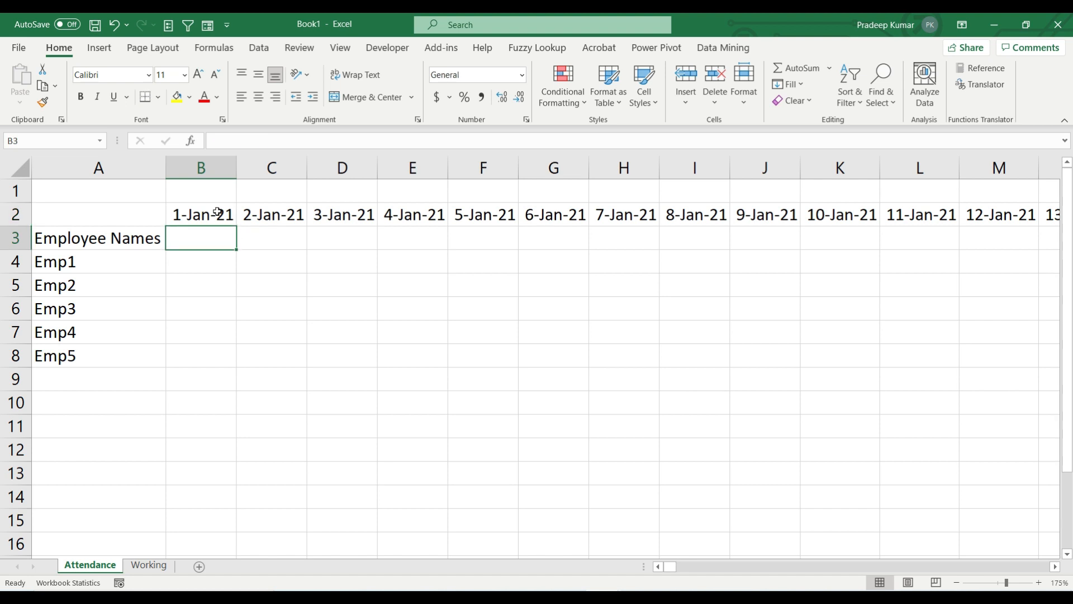
click(206, 207)
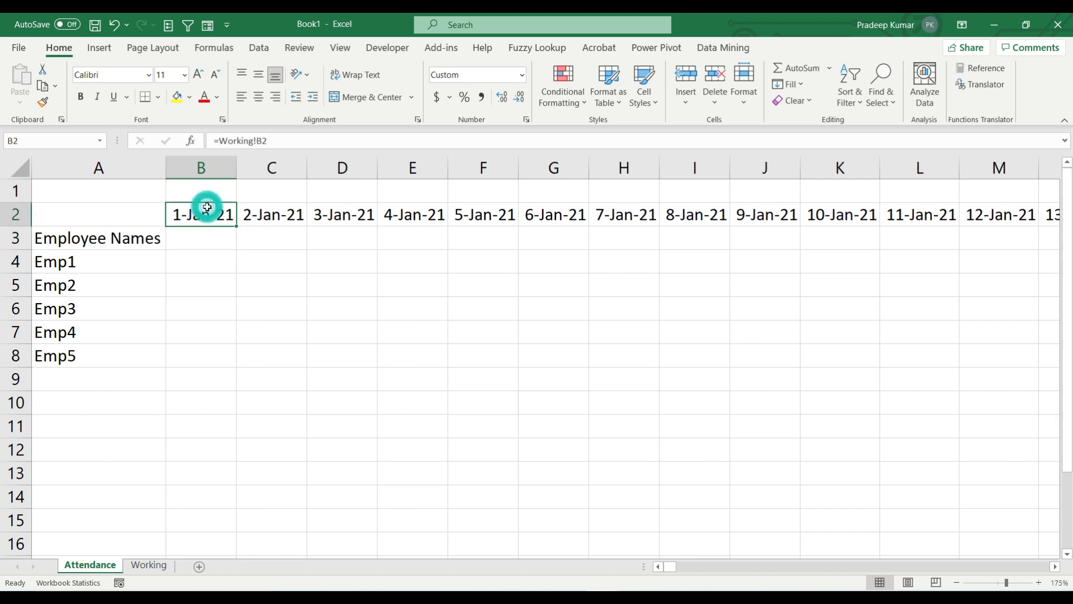
key(Return)
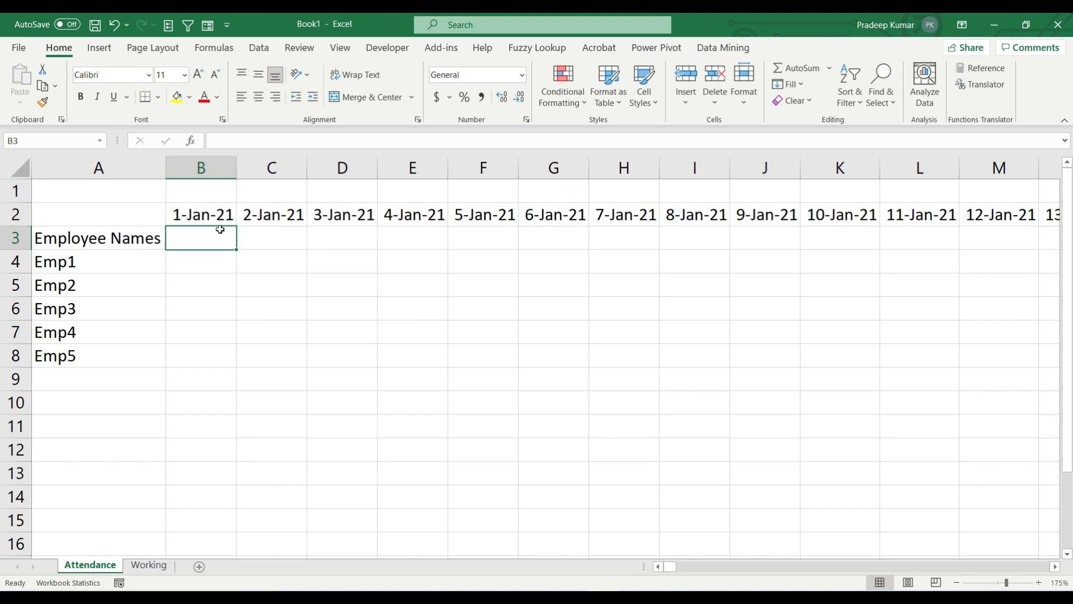
text(=tex)
key(Tab)
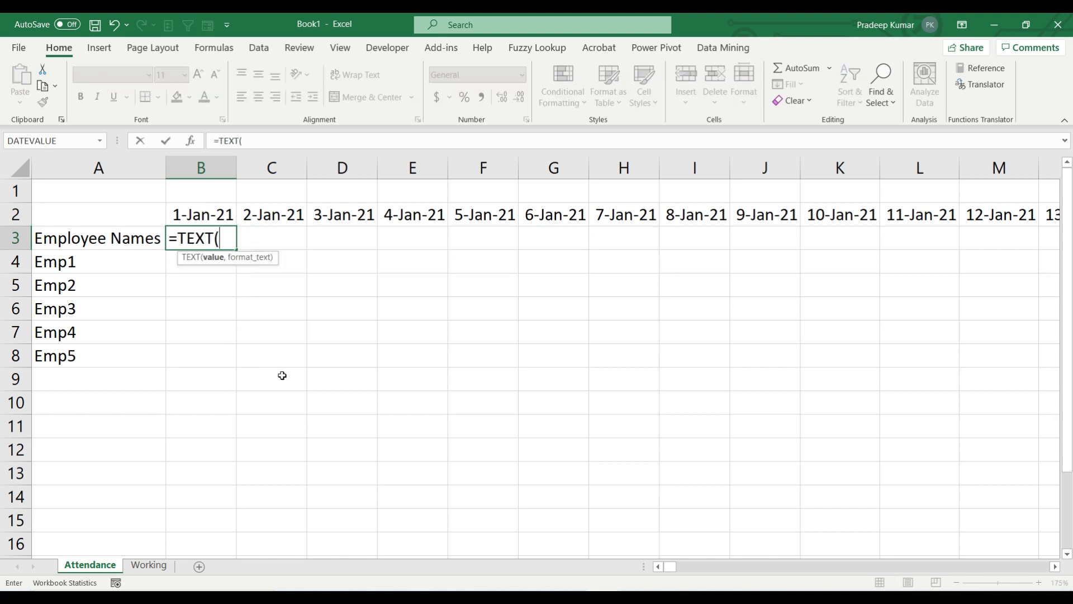
key(Up)
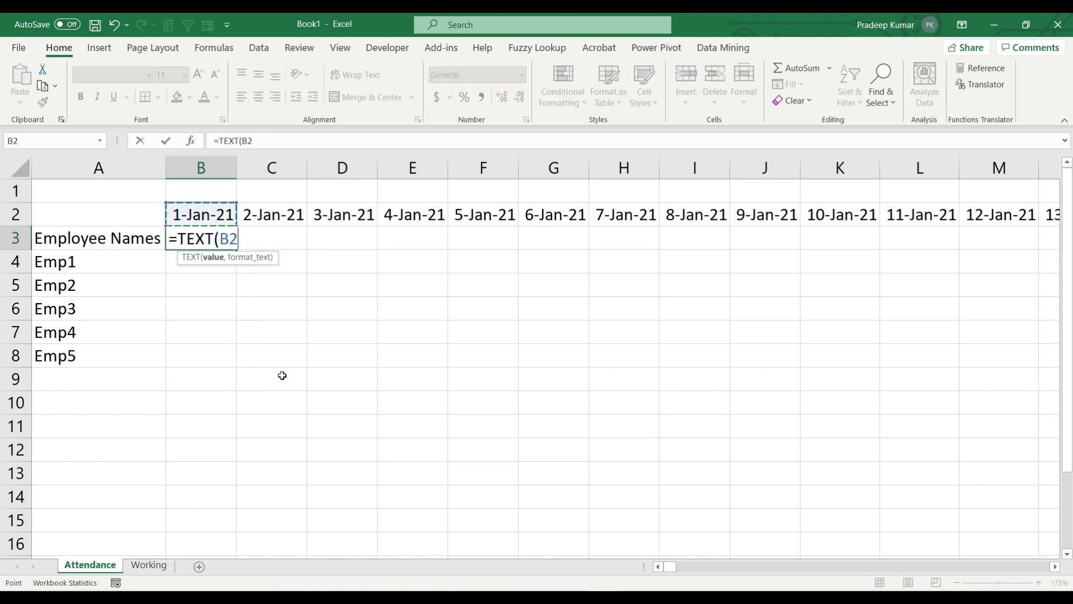
text(,"ddd)
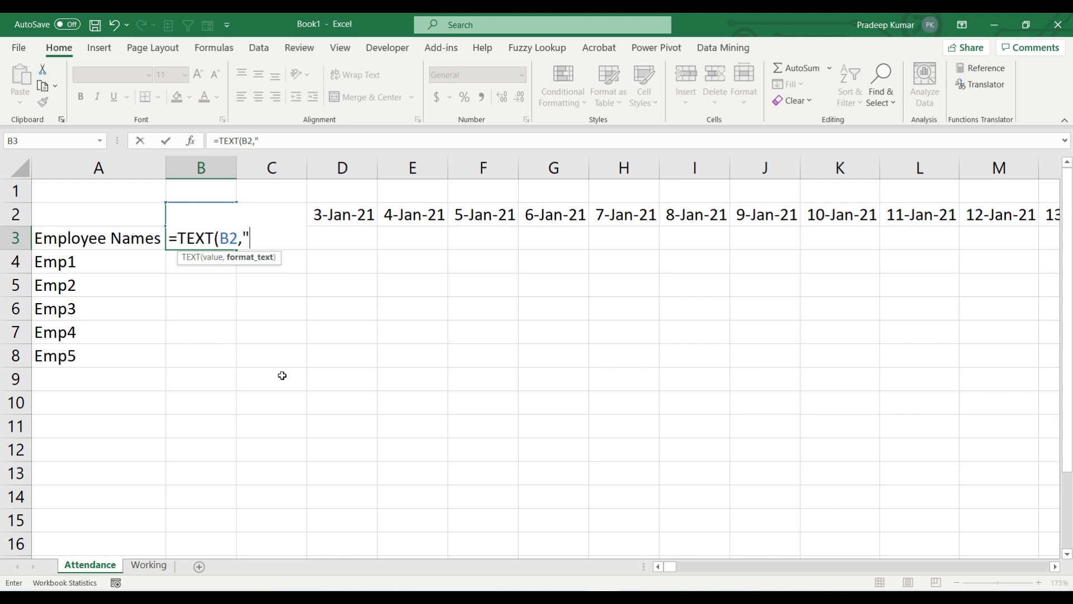
text("))
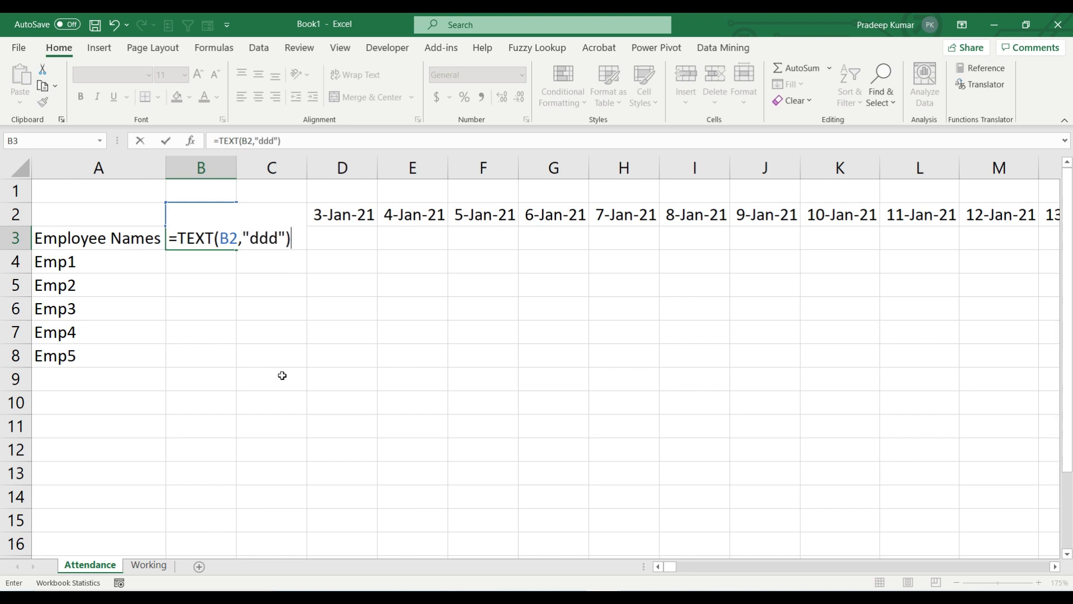
key(Return)
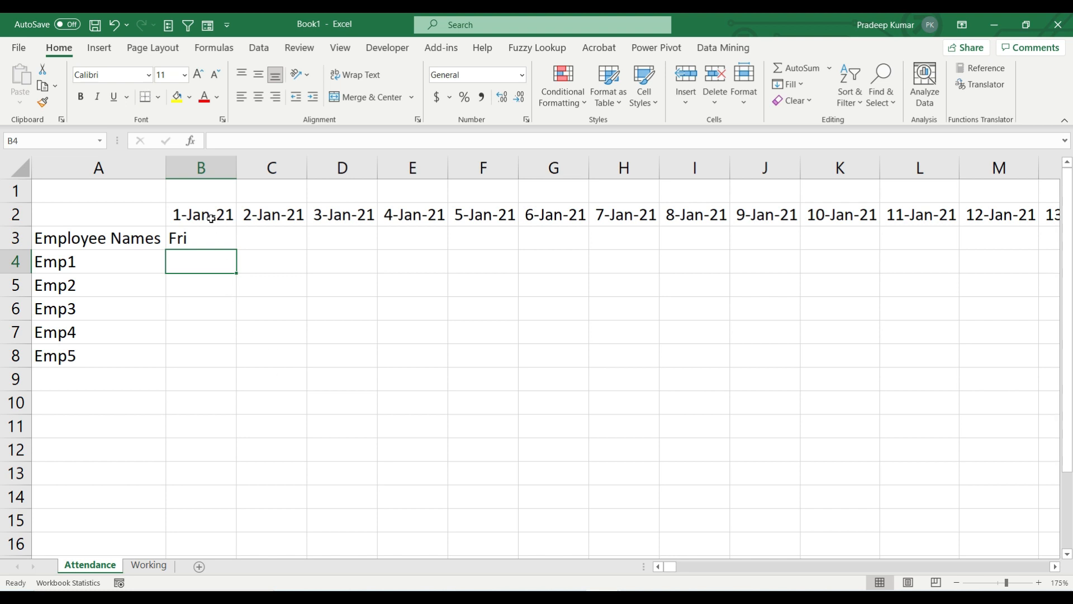
- Copy the weekday formula from B3 across row 3 through column NB
click(210, 215)
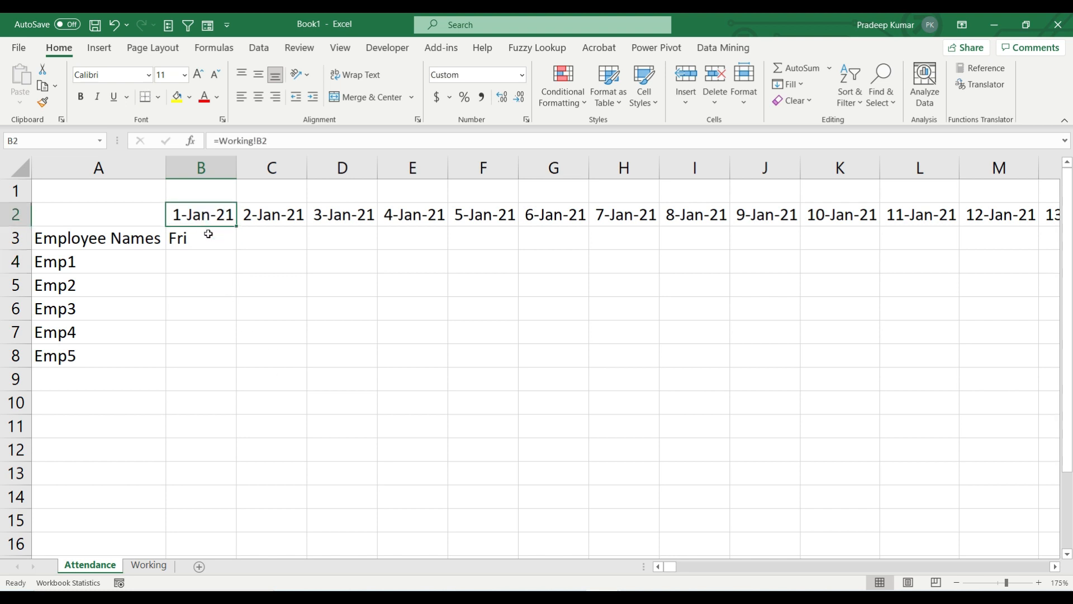
click(207, 233)
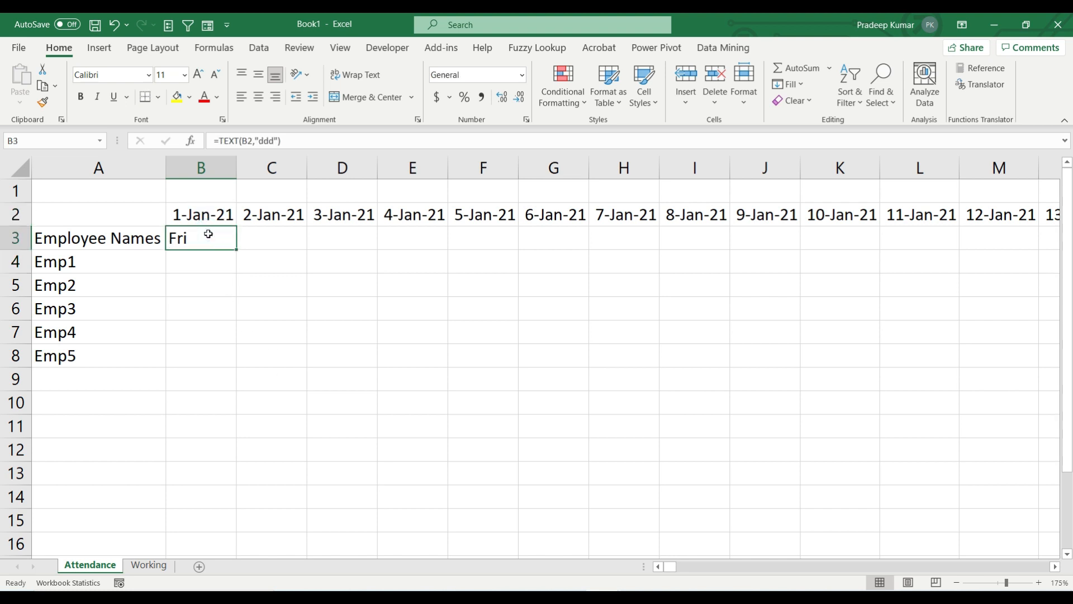
key(ctrl+c)
key(Up)
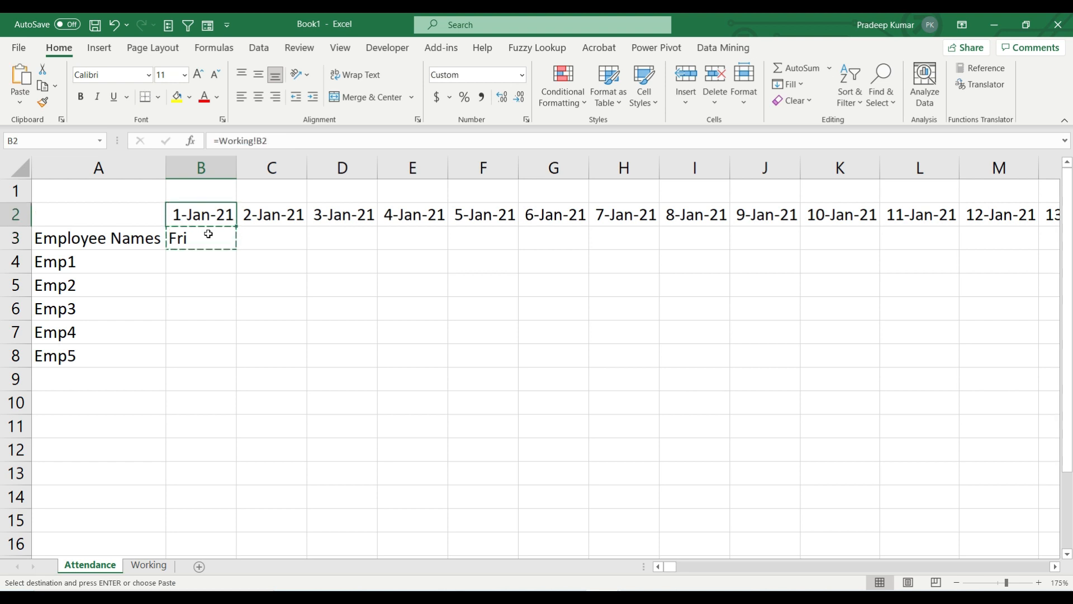
key(ctrl+Right)
key(Down)
key(ctrl+shift+Left)
key(shift+Right)
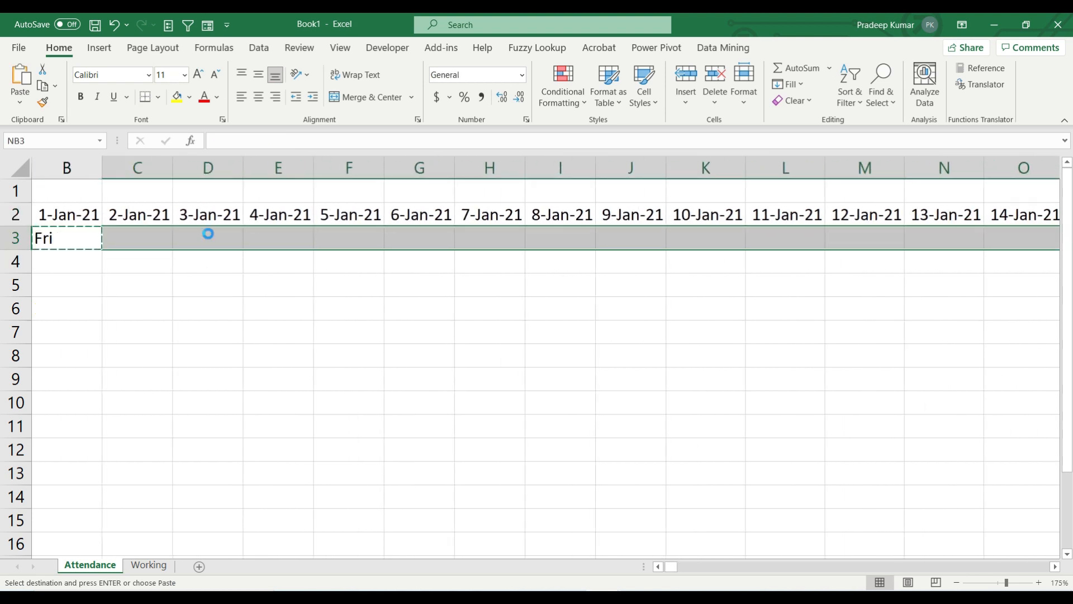
key(Return)
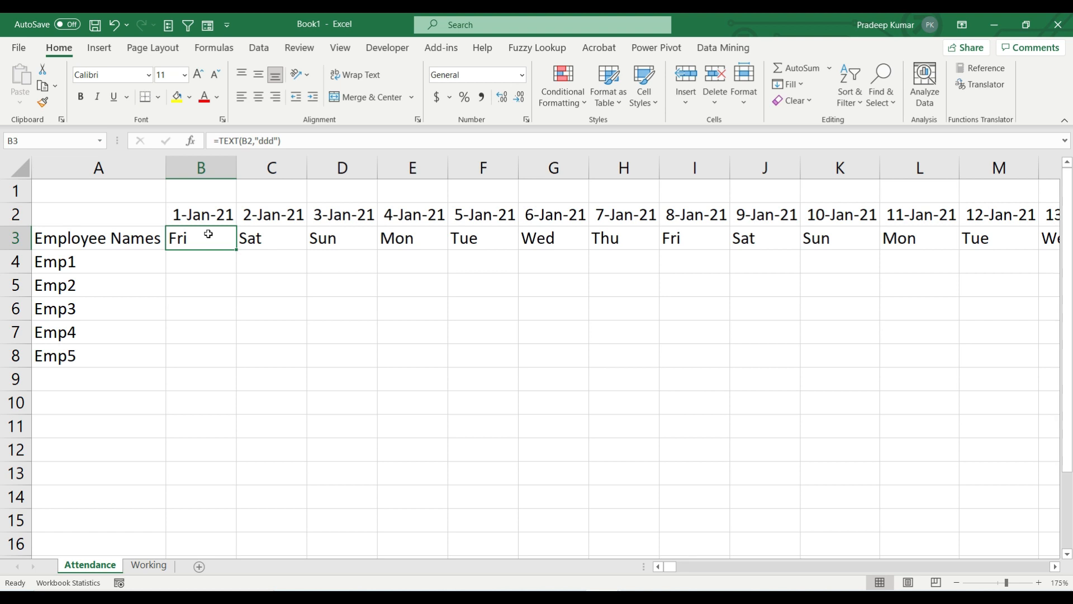
- Apply all borders to the table from A2 through NB8 and hide the sheet's gridlines
key(Left)
key(Up)
key(ctrl+shift+Down)
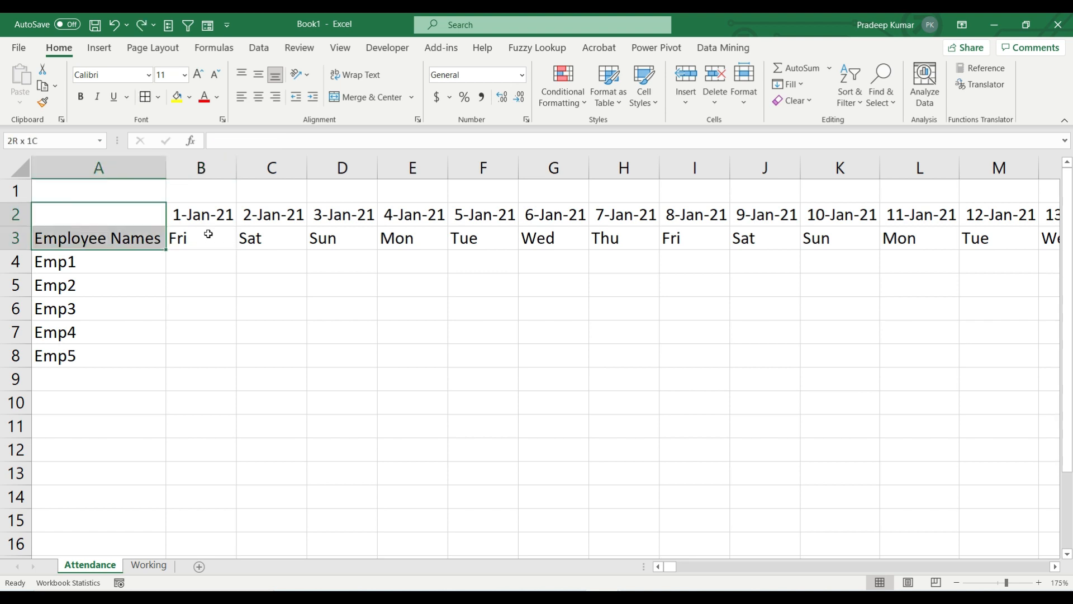
key(ctrl+shift+Down)
key(shift+Right)
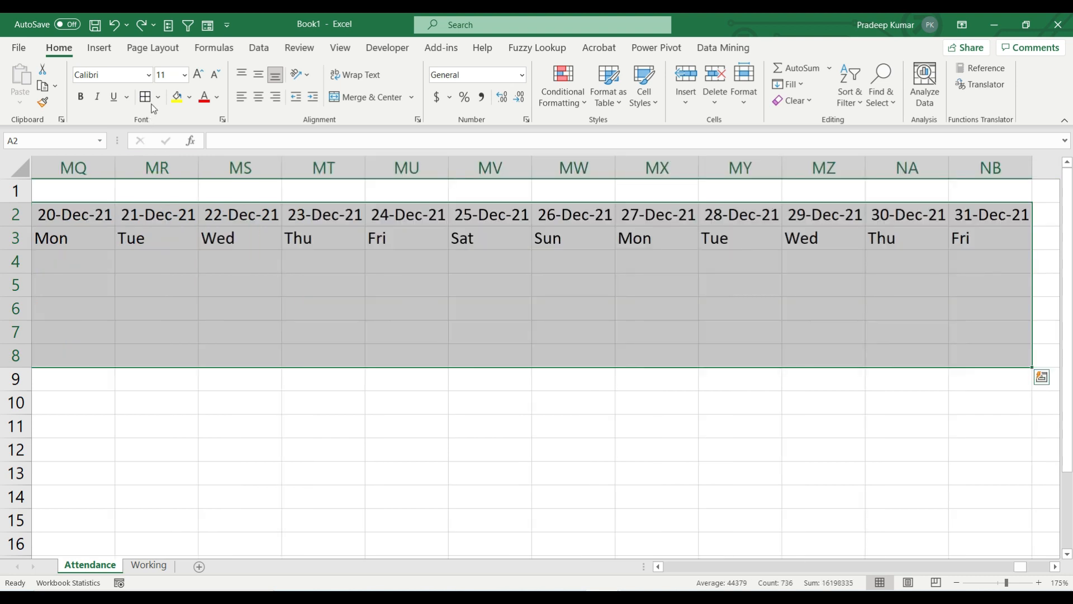
click(159, 101)
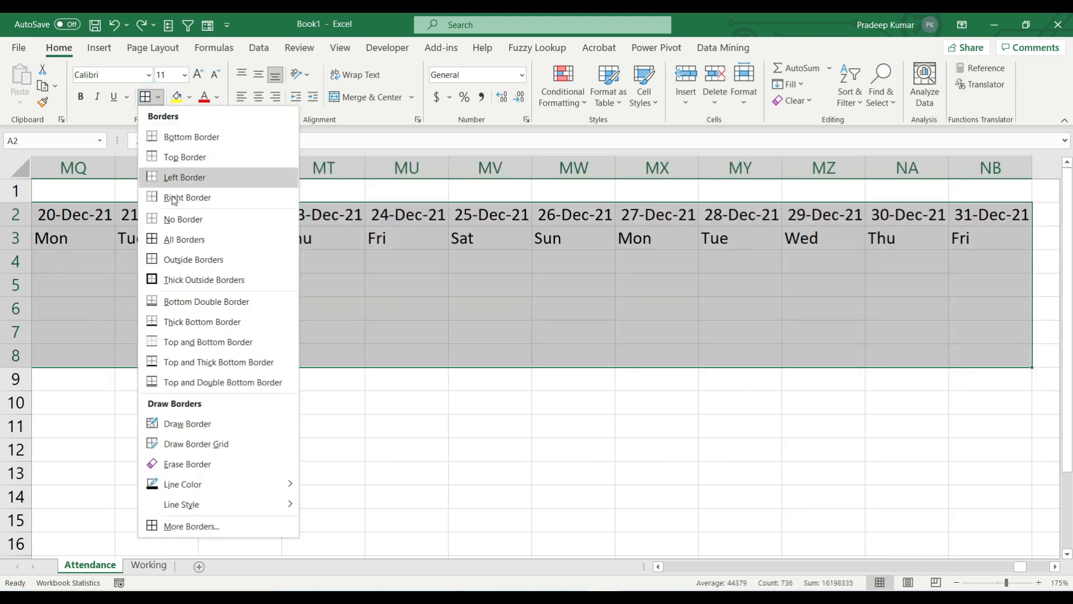
click(178, 243)
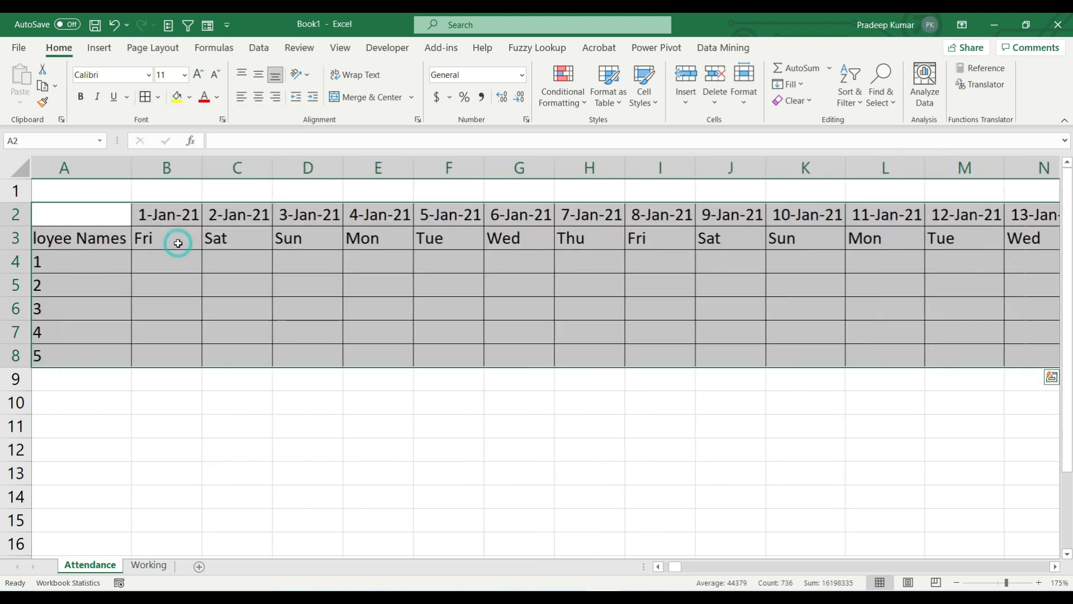
click(337, 49)
click(333, 97)
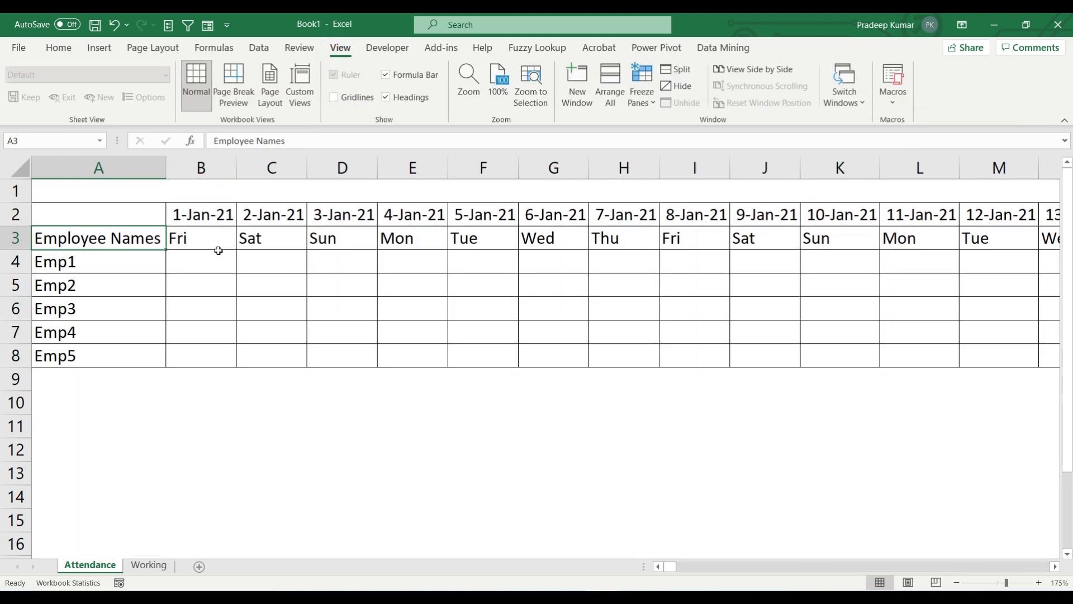
- Insert four blank rows above the date row
key(ctrl+shift+plus)
key(ctrl+shift+plus)
key(ctrl+shift+plus)
key(ctrl+shift+plus)
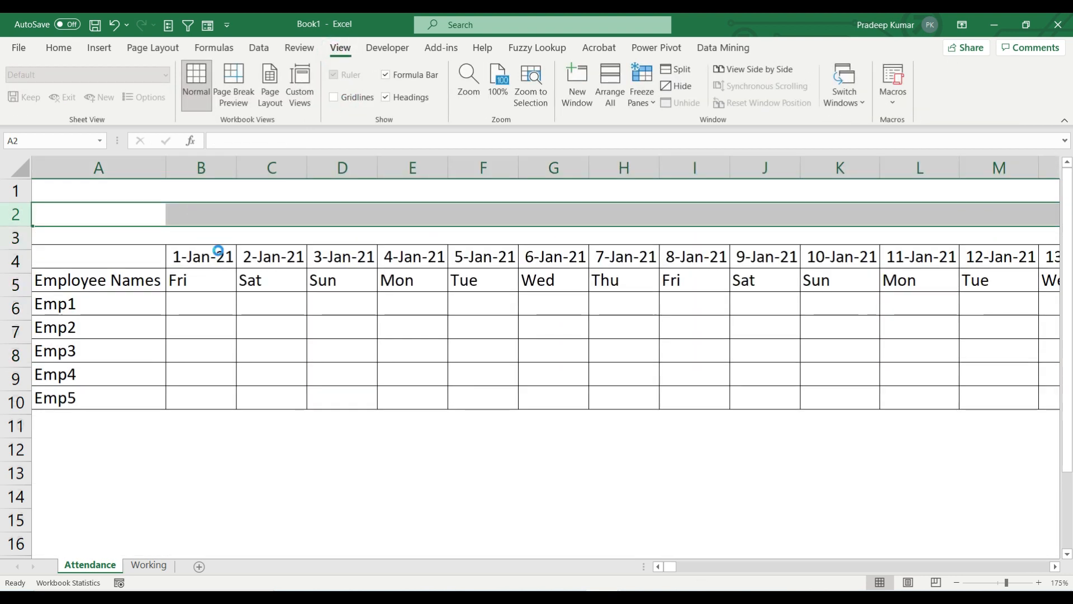
- Merge and center A2:J4 and enter the title "Attendance Tracker" in it
key(Up)
key(Down)
key(shift+Right)
key(shift+Right)
key(shift+Right)
key(shift+Right)
key(shift+Right)
key(shift+Right)
key(shift+Right)
key(shift+Right)
key(shift+Right)
key(shift+Right)
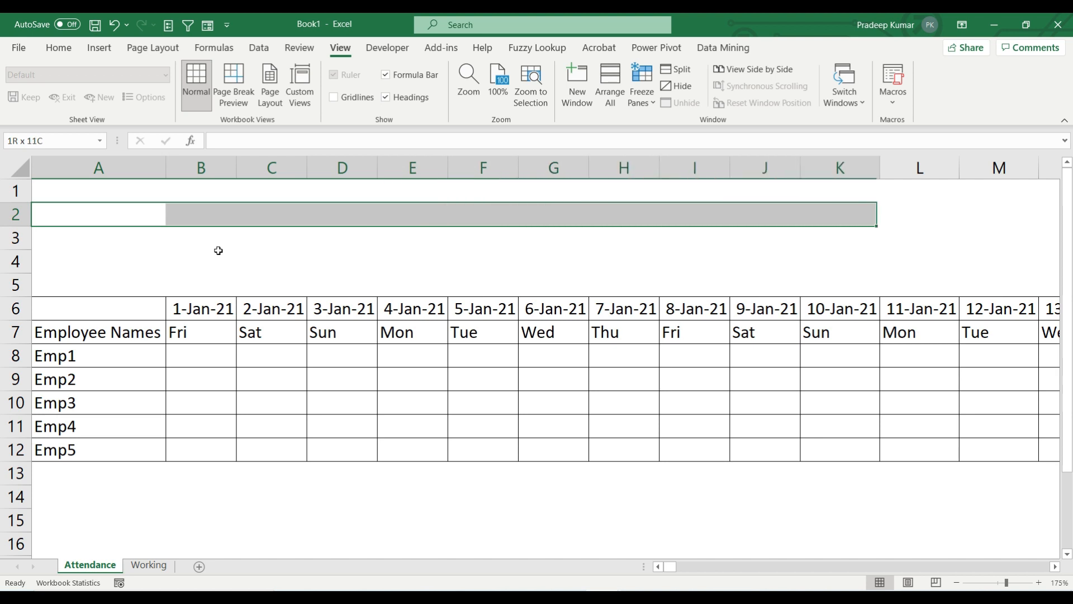
key(shift+Right)
key(shift+Left)
key(shift+Left)
key(shift+Down)
key(shift+Down)
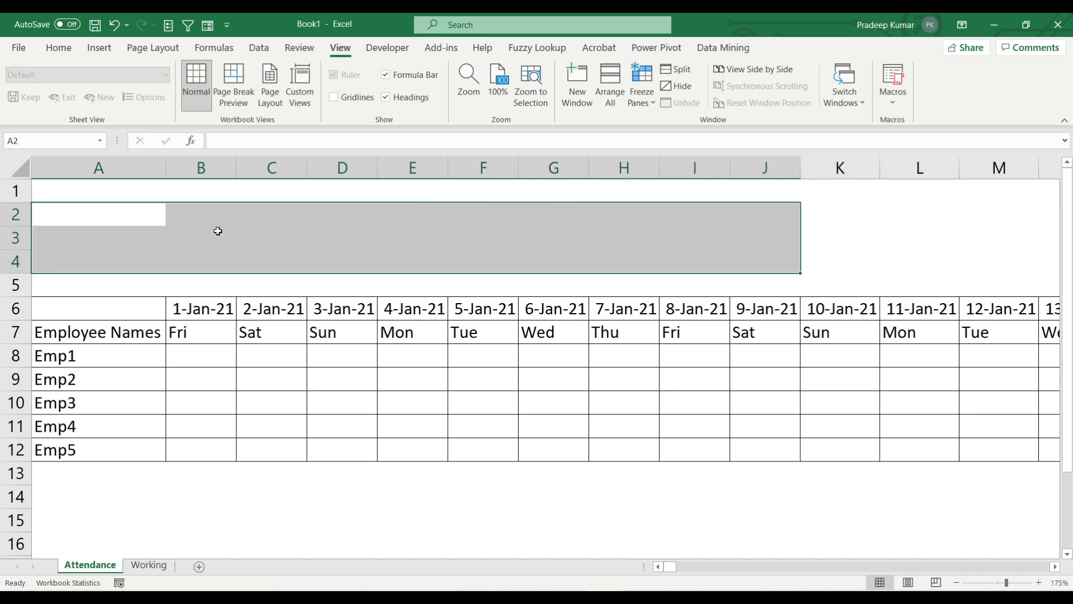
click(58, 47)
click(355, 100)
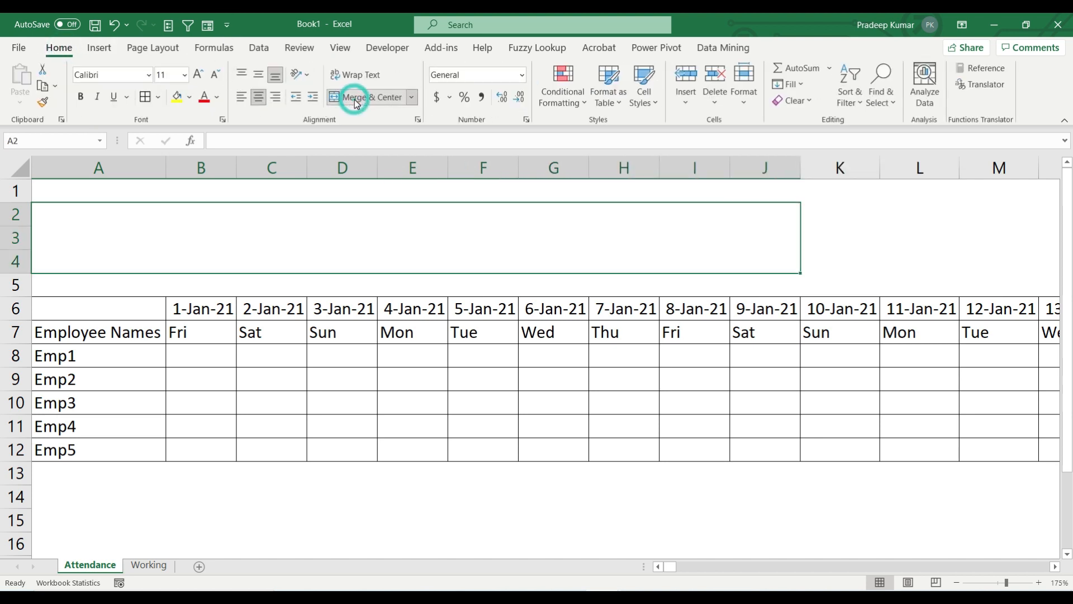
text(Attendance )
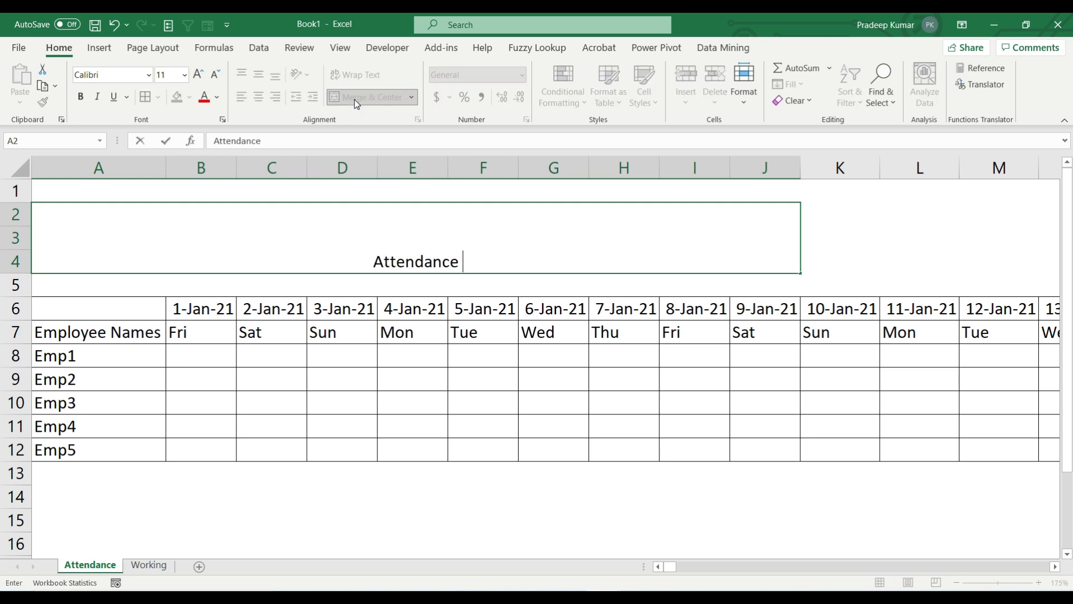
text(Tracker)
key(ctrl+Return)
- Format the title in bold at font size 20 and align it vertically to the middle
click(168, 75)
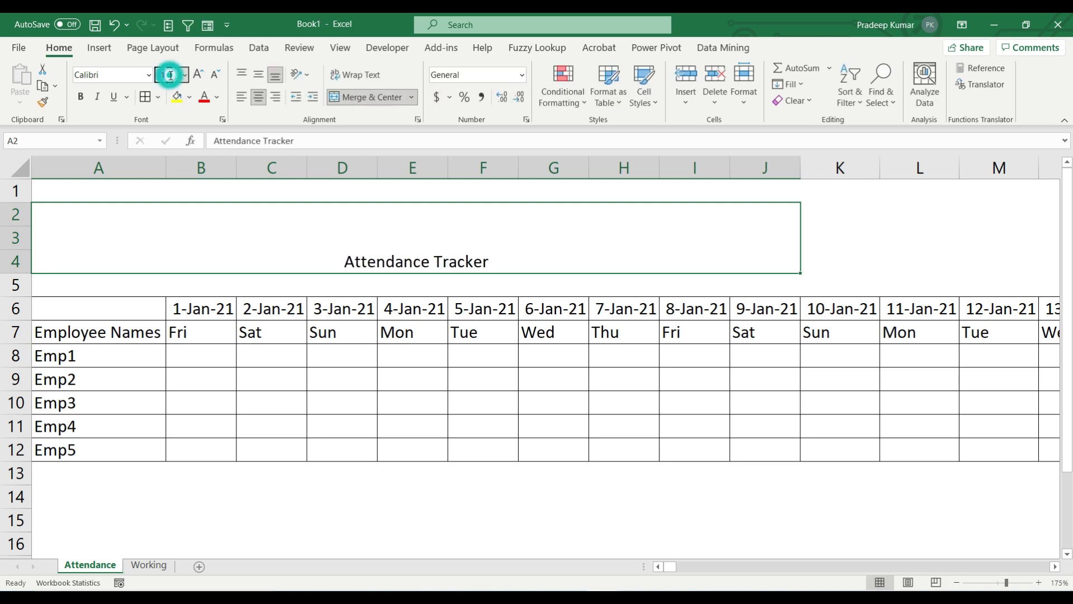
text(20)
key(Return)
key(Up)
key(Down)
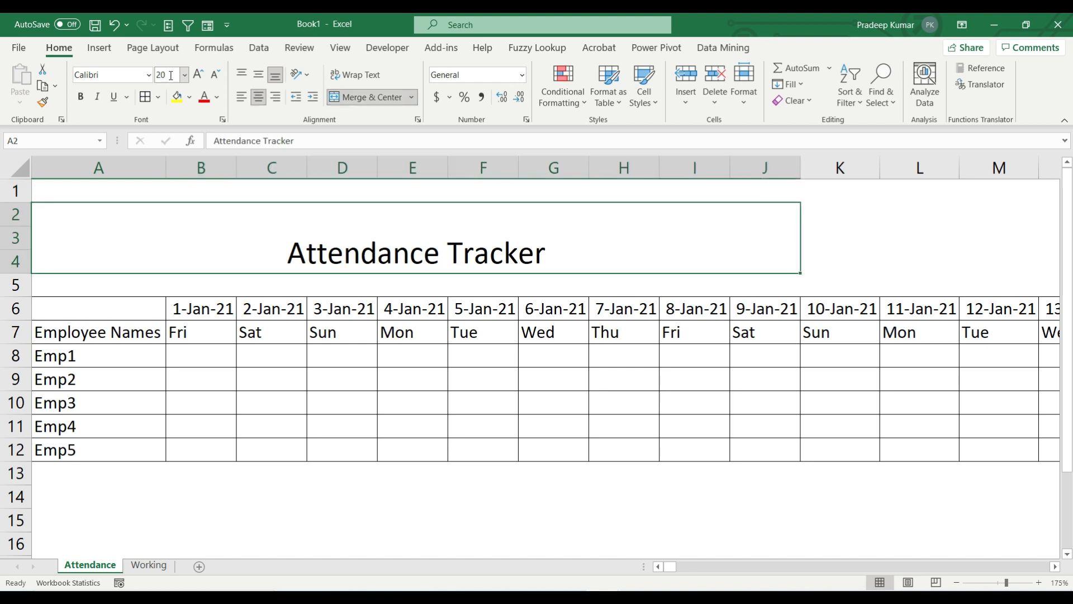
key(ctrl+b)
click(258, 75)
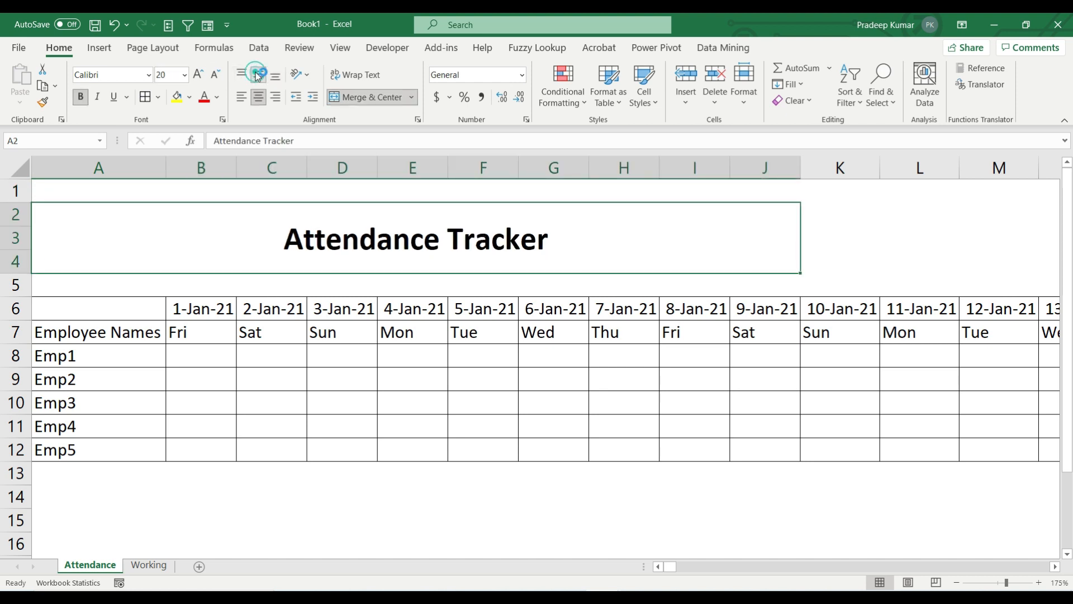
- Fill the merged title block with the standard orange color
click(190, 96)
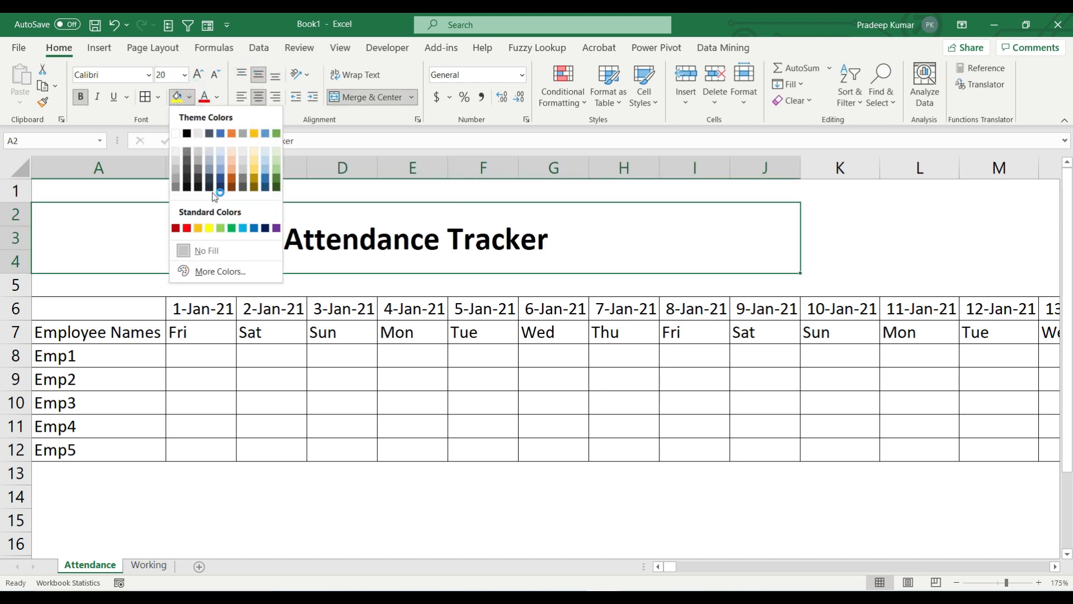
click(201, 226)
click(520, 223)
click(268, 243)
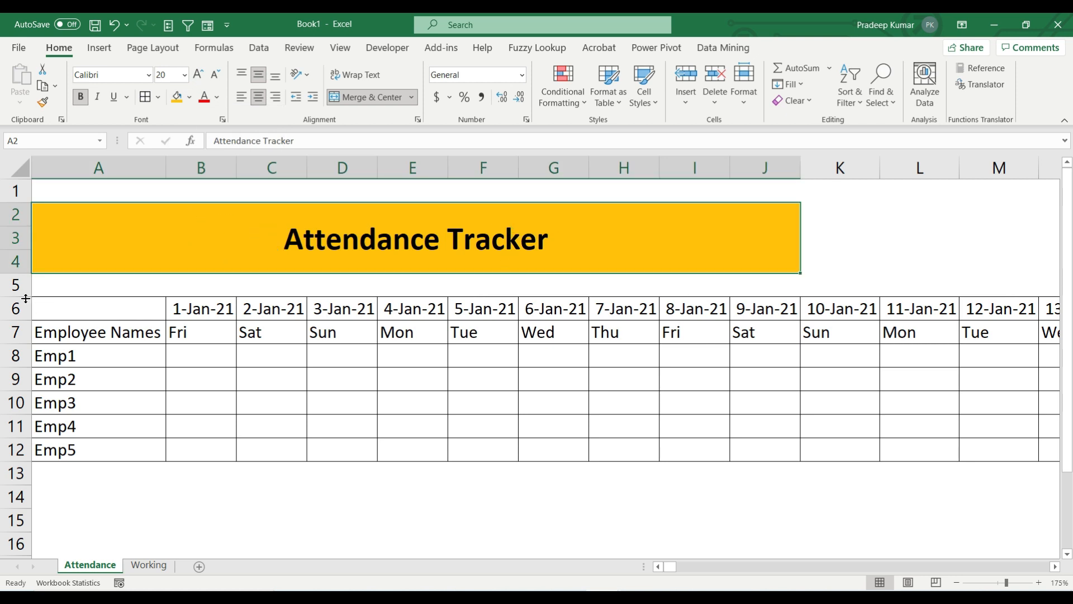
- Insert two more blank rows above the date row in row 6
click(14, 311)
key(ctrl+shift+plus)
key(ctrl+shift+plus)
- Merge and center A5:J6 directly below the title block
key(Up)
key(shift+Right)
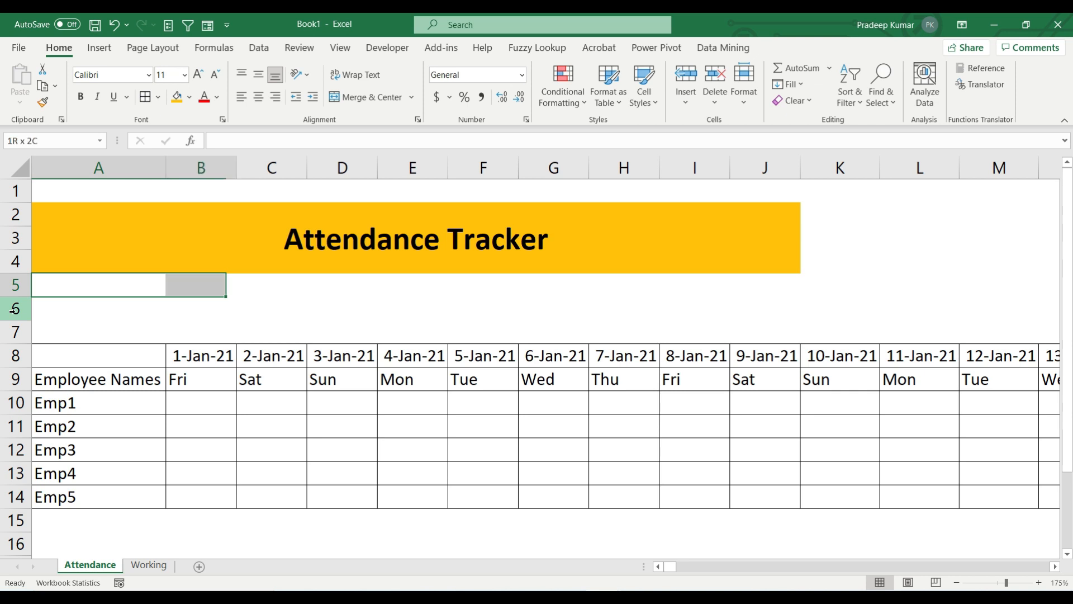
key(shift+Right)
key(shift+Right)
key(shift+Right)
key(shift+Right)
key(shift+Right)
key(shift+Right)
key(shift+Right)
key(shift+Right)
key(shift+Down)
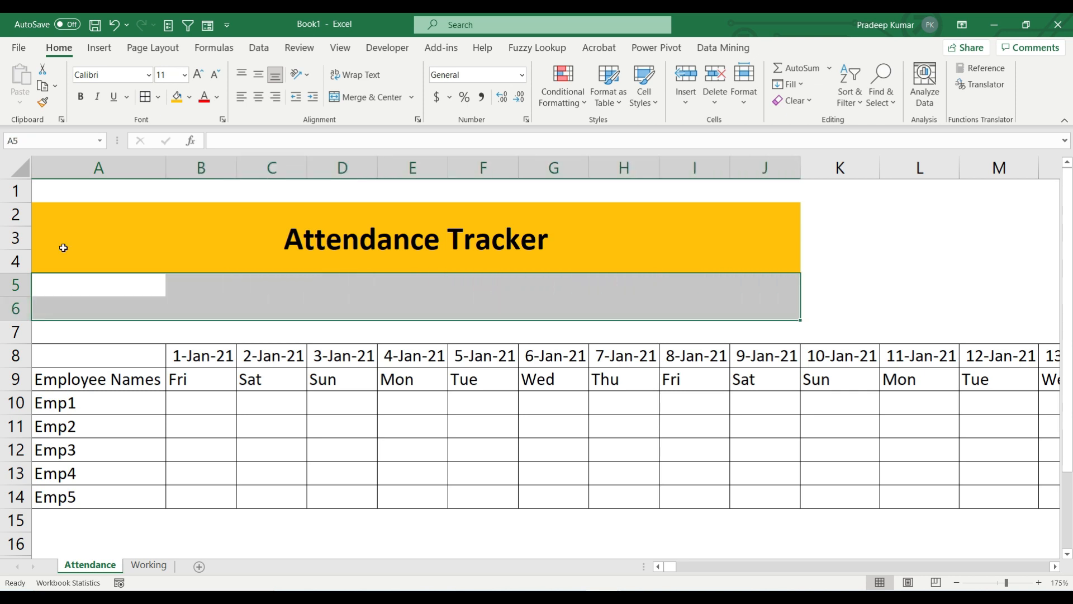
click(358, 93)
- Enter "Time Period: 1 Jan 2021 to 31 Dec 2021" in the merged A5:J6 block and align it vertically to the middle
text(Time Per)
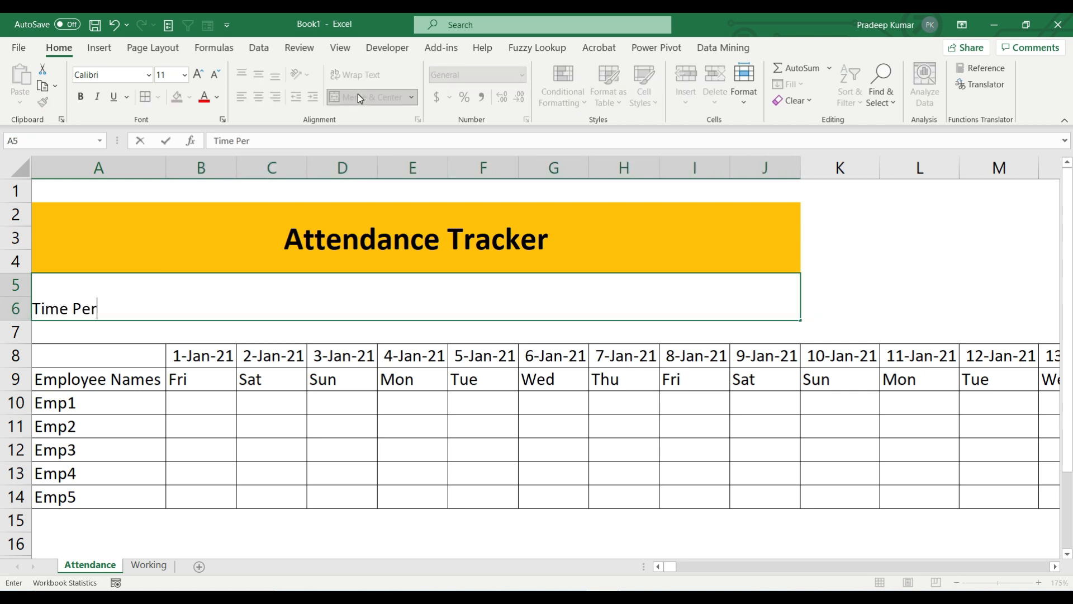
text(iod: 1 Jan 2021 to)
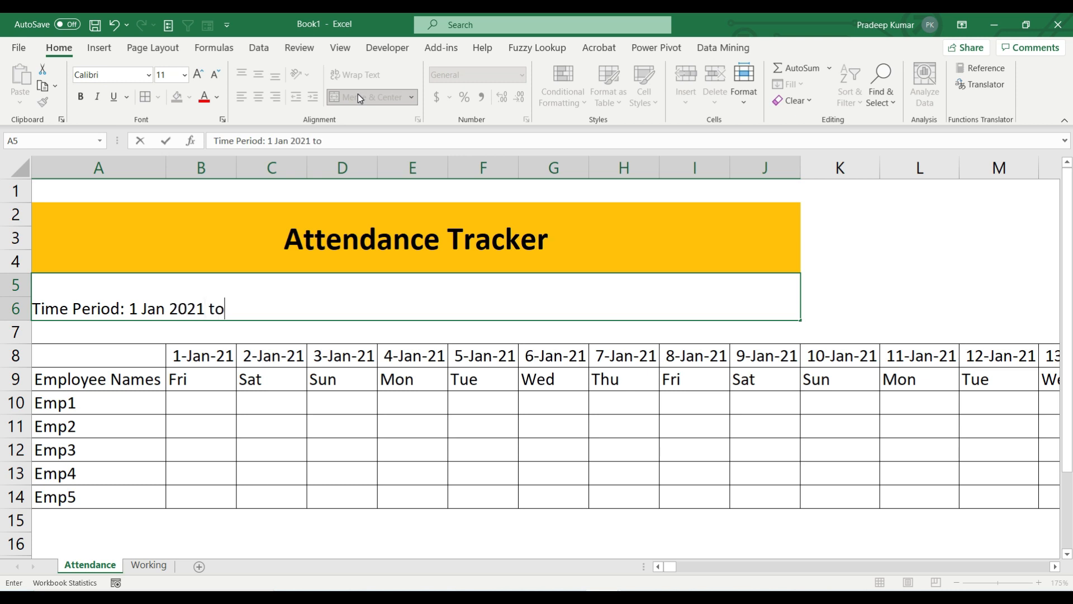
text( 31 Dec )
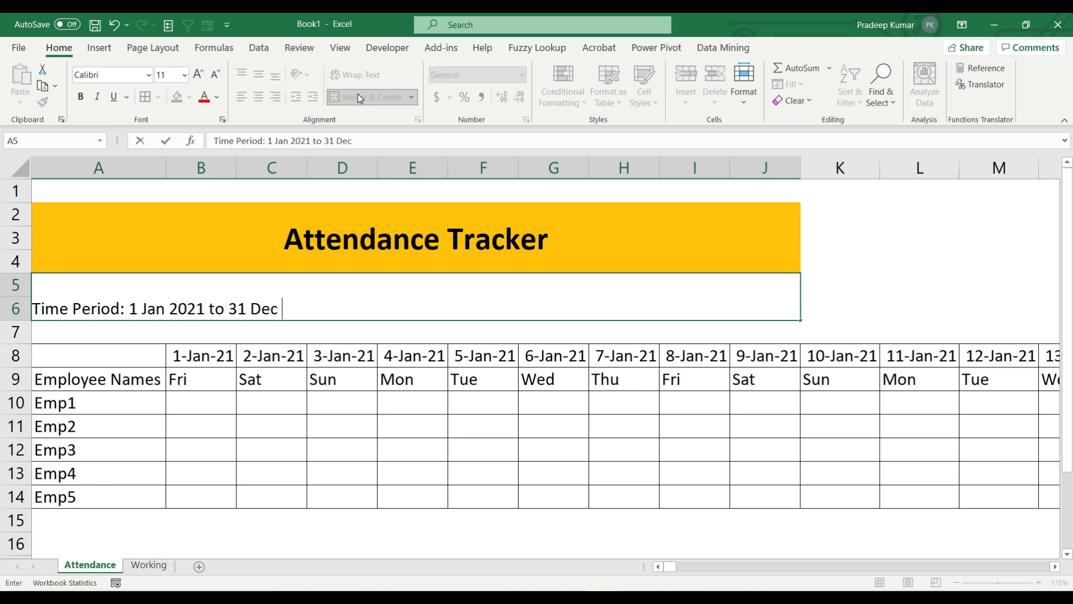
text(2021)
click(321, 302)
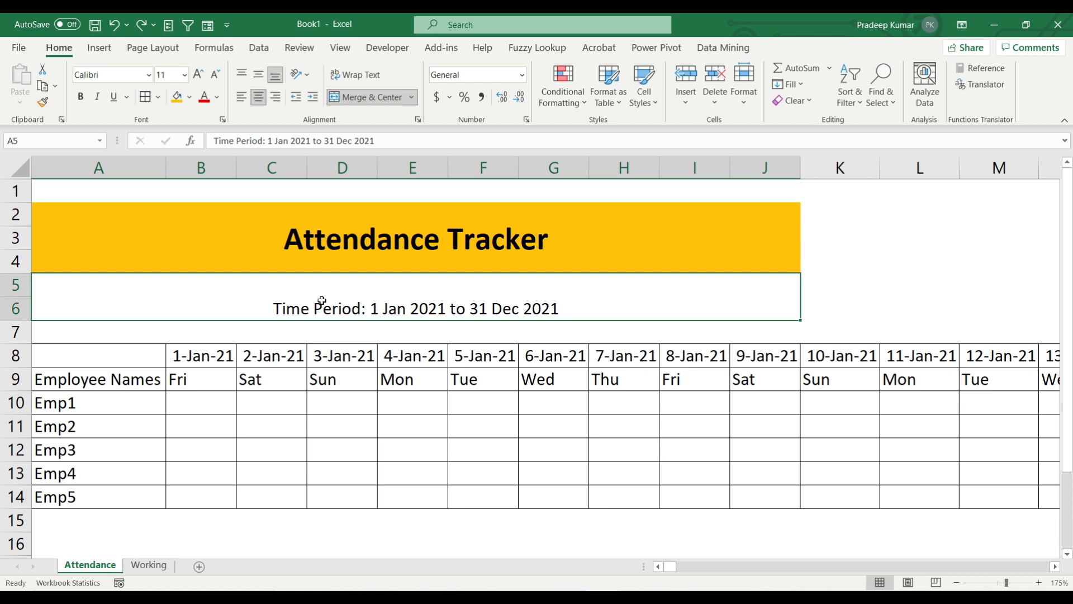
click(339, 299)
click(257, 76)
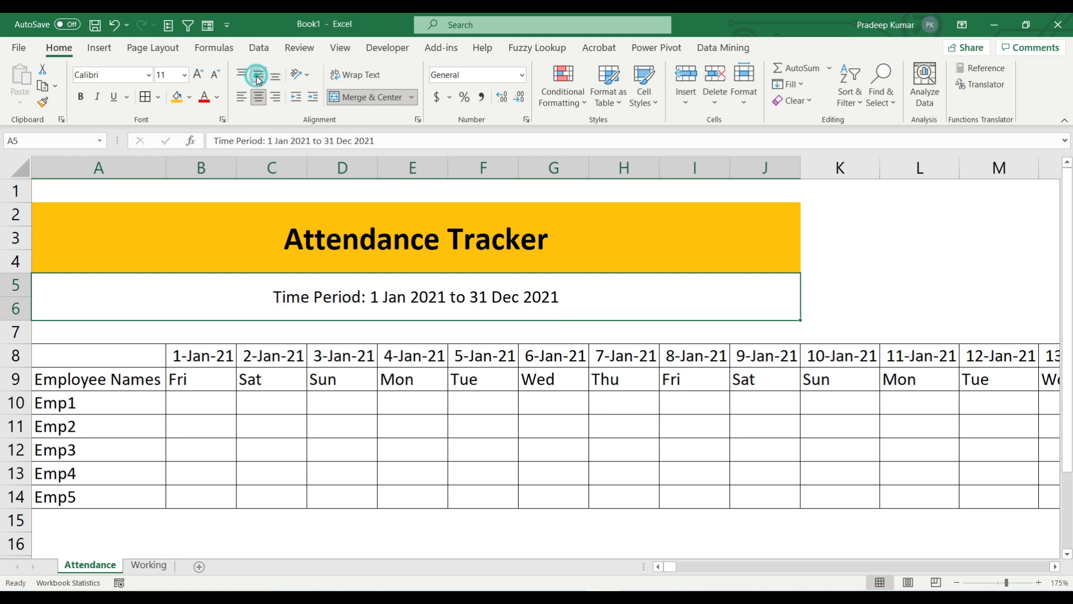
- Fill the merged Time Period block with black and make its text white and bold
click(189, 97)
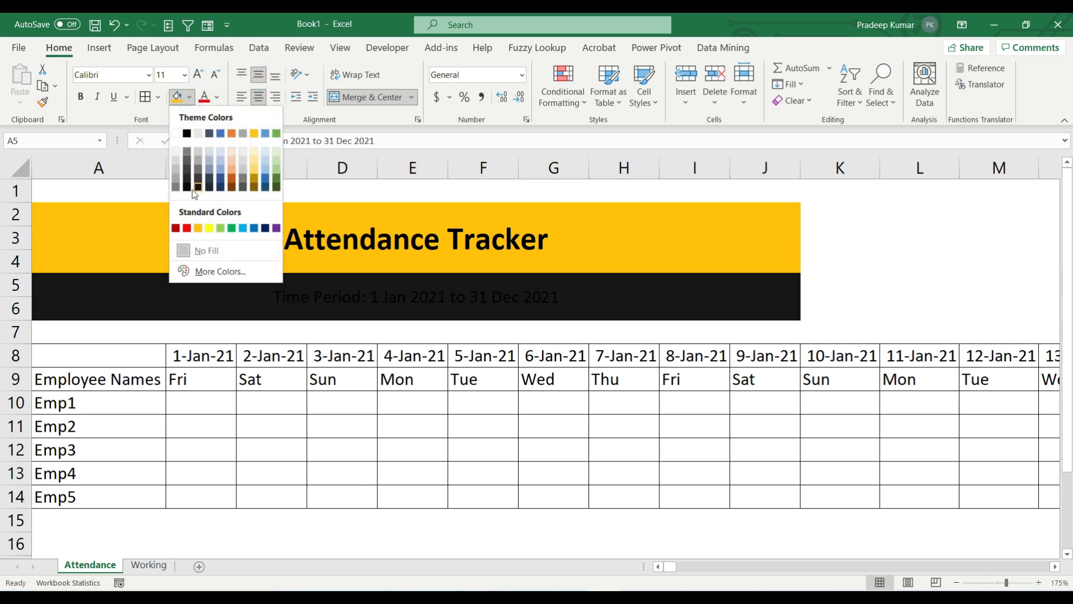
click(187, 133)
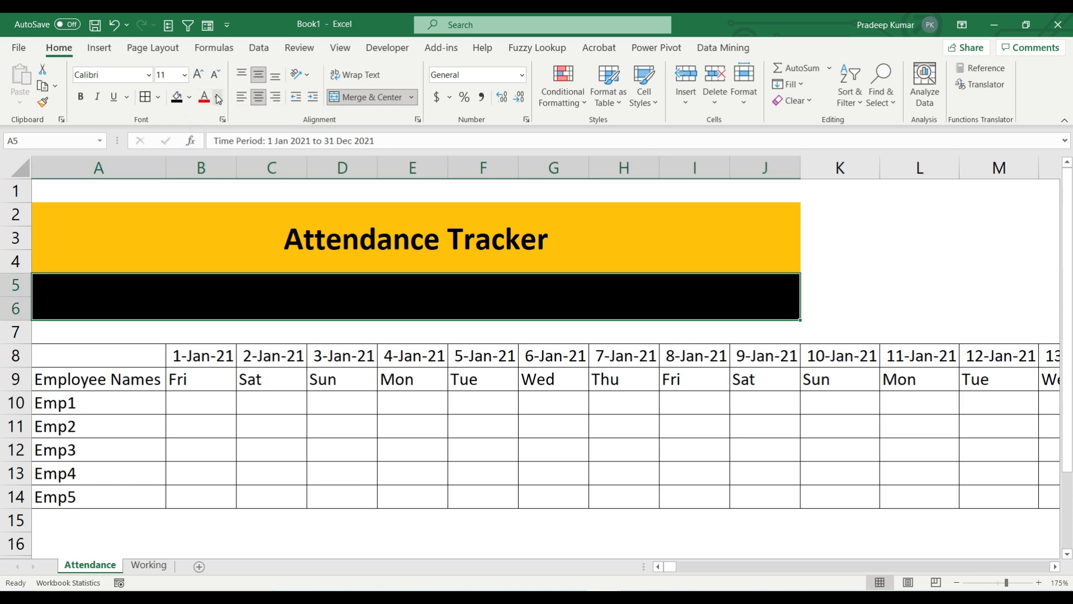
click(218, 98)
click(203, 155)
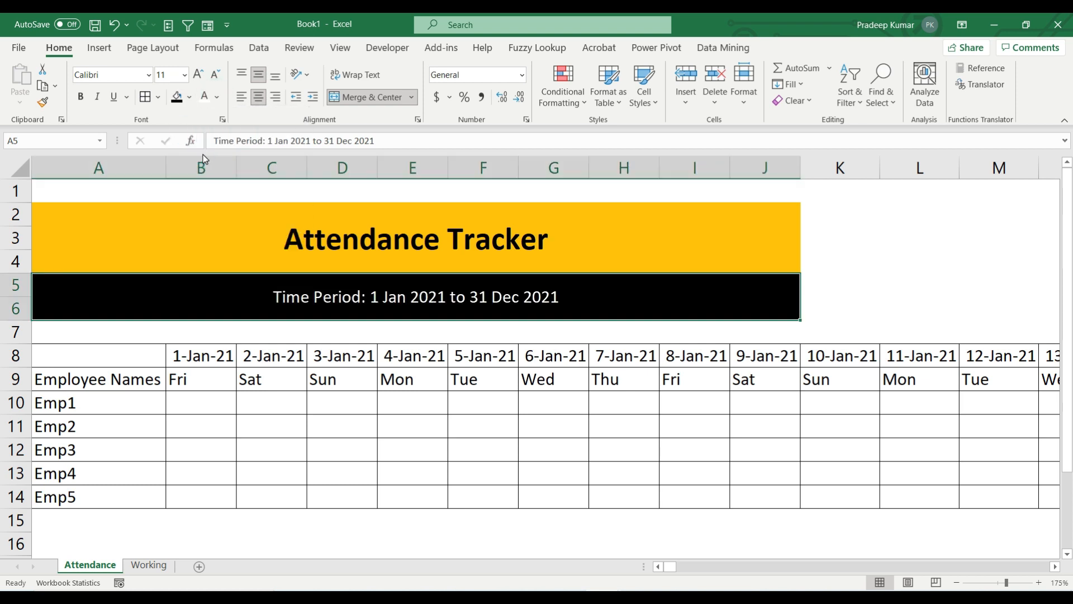
key(ctrl+b)
- Reduce the height of row 1 and insert a narrow blank column before the employee names
drag(28, 202, 27, 183)
click(65, 169)
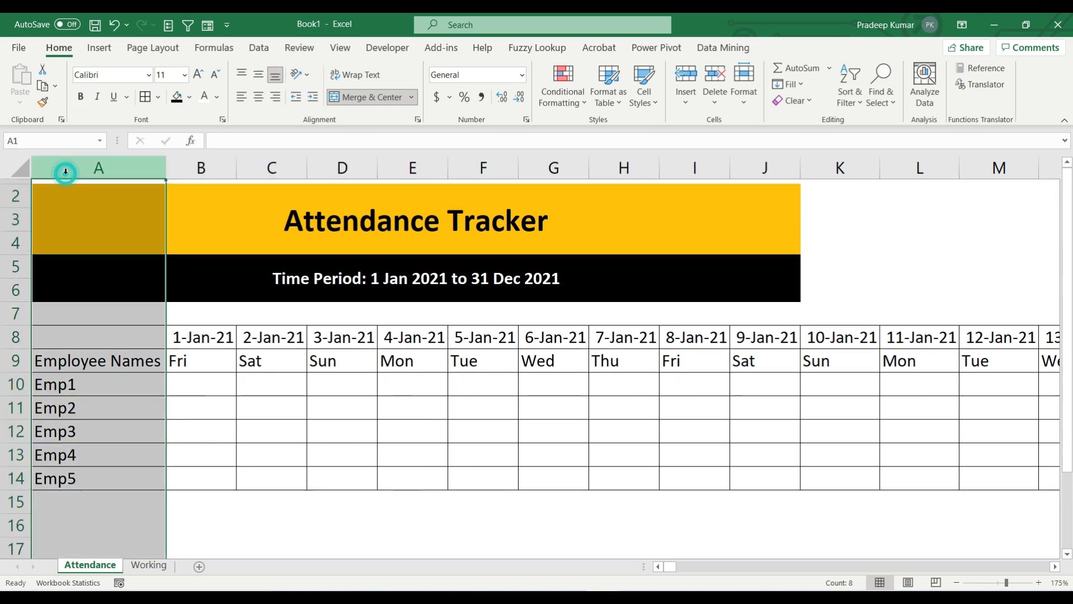
key(ctrl+shift+plus)
drag(112, 166, 41, 166)
- Start an attendance code legend beside the title with "A - Absent" in L2 and "L - Leave" in N2
click(846, 195)
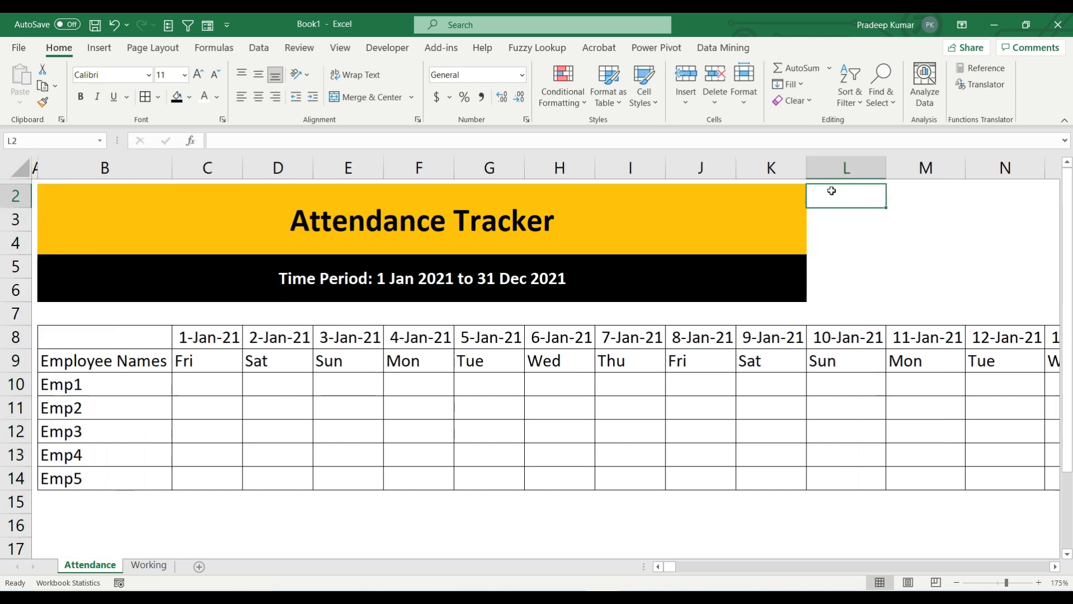
click(955, 582)
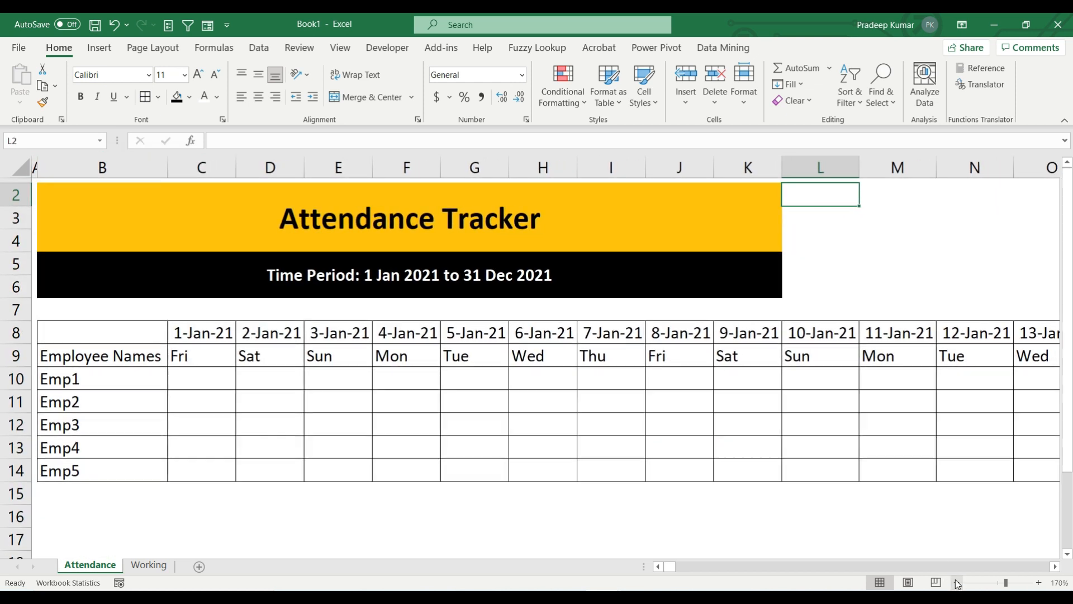
click(955, 582)
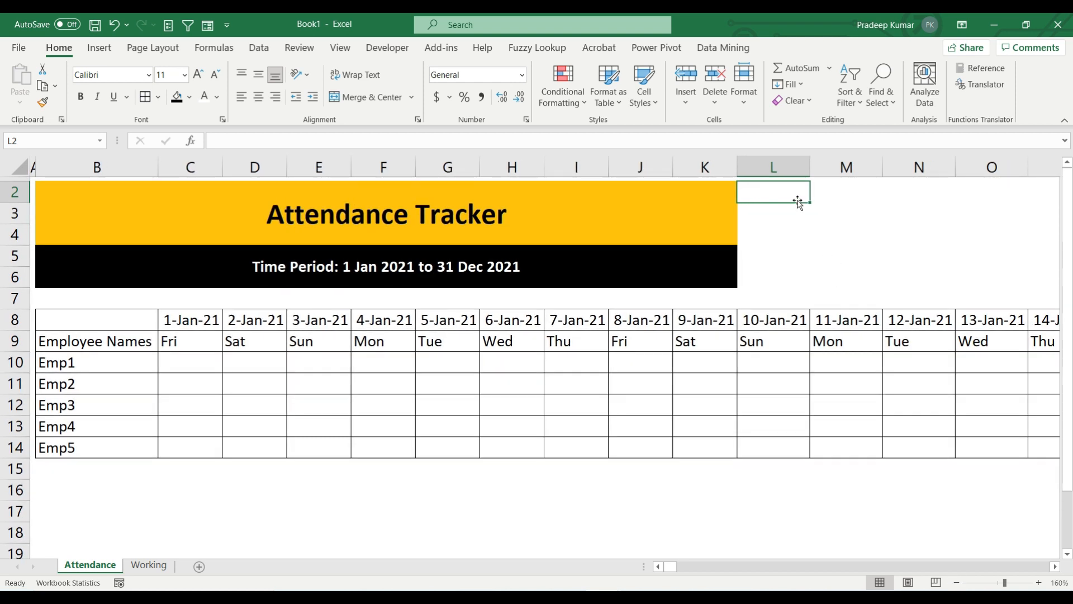
text(A - Absent)
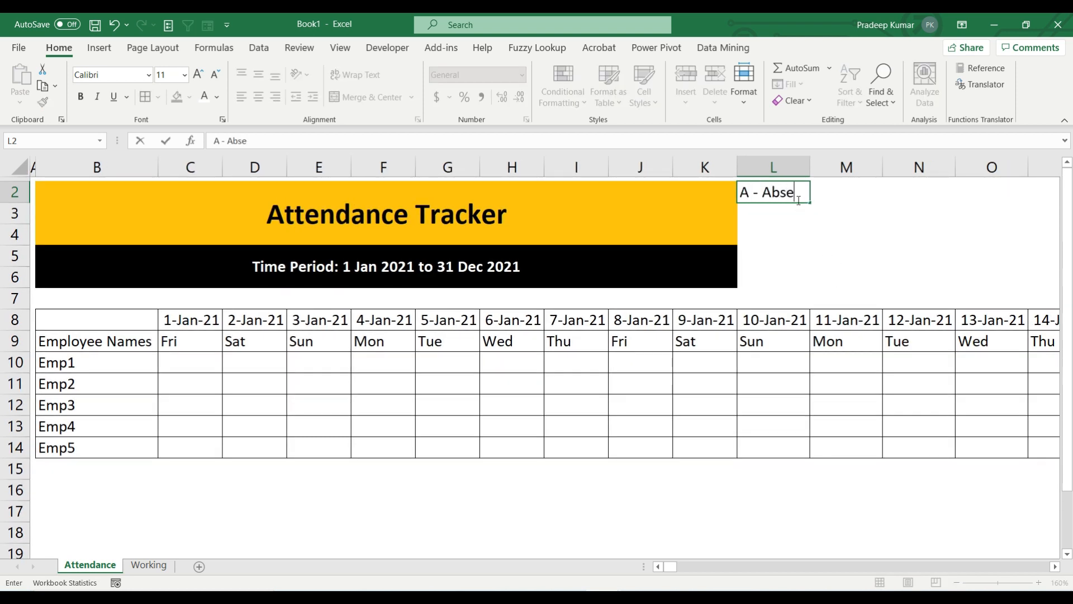
key(Tab)
key(Tab)
text(L - L)
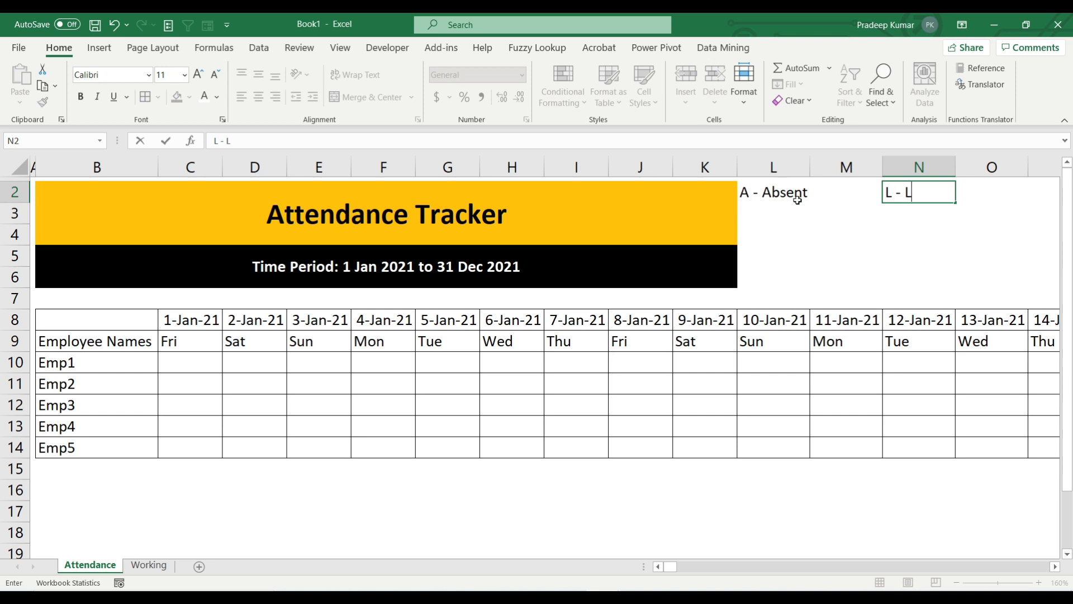
text(eave)
key(Return)
- Add "P - Present" in L3 and "PL - Planned Leave" in N3 to the legend
text(P - Present)
key(Tab)
key(Tab)
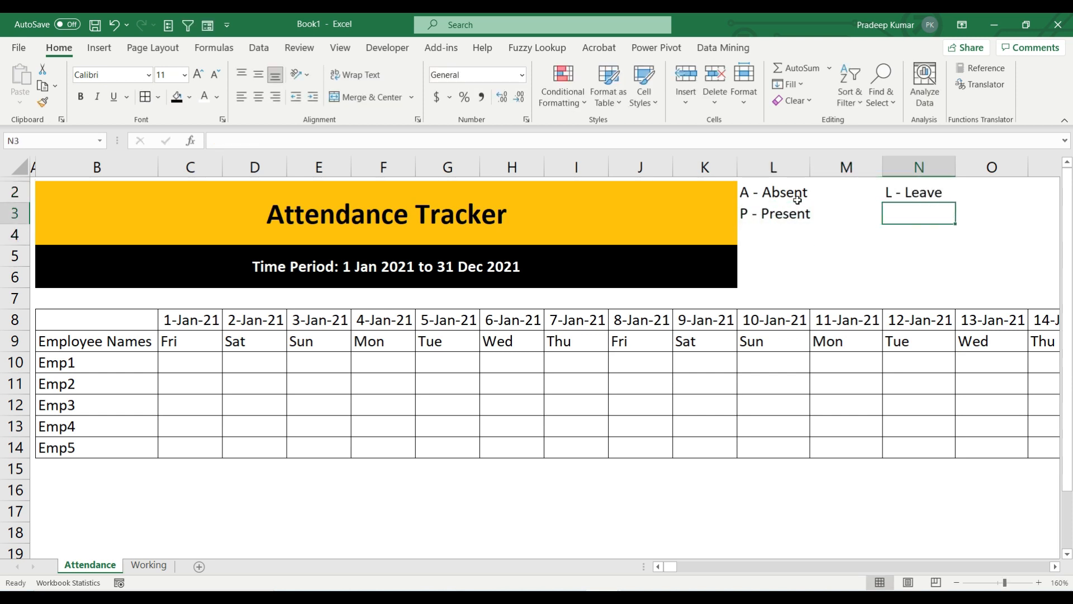
text(PL - Planned Lave)
key(BackSpace)
key(BackSpace)
key(BackSpace)
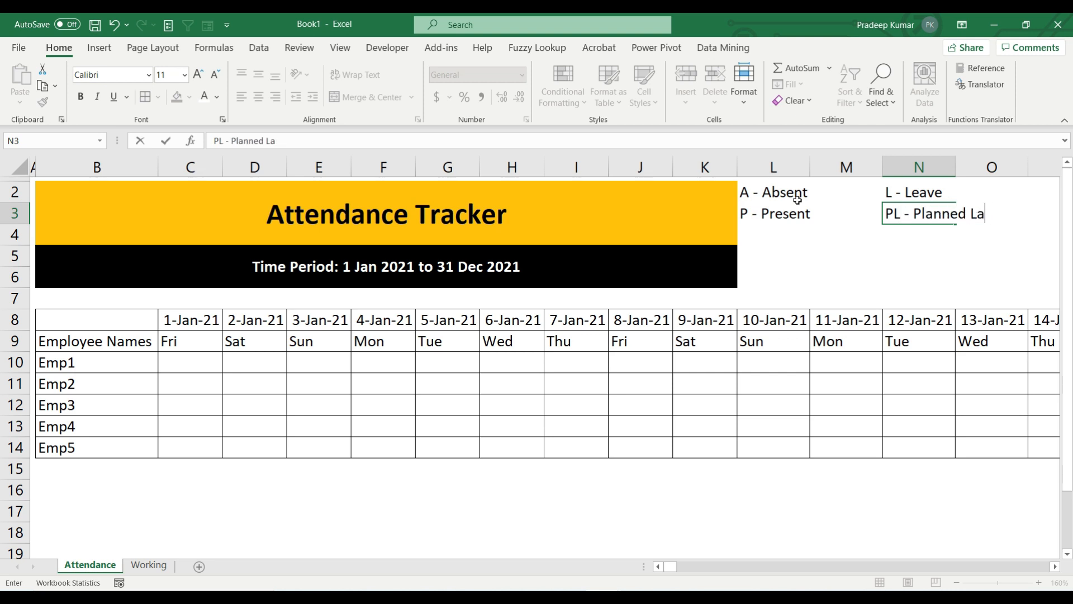
text(eave)
- Extend the Time Period block to column O by unmerging it and merging and centering B5:O6
click(613, 263)
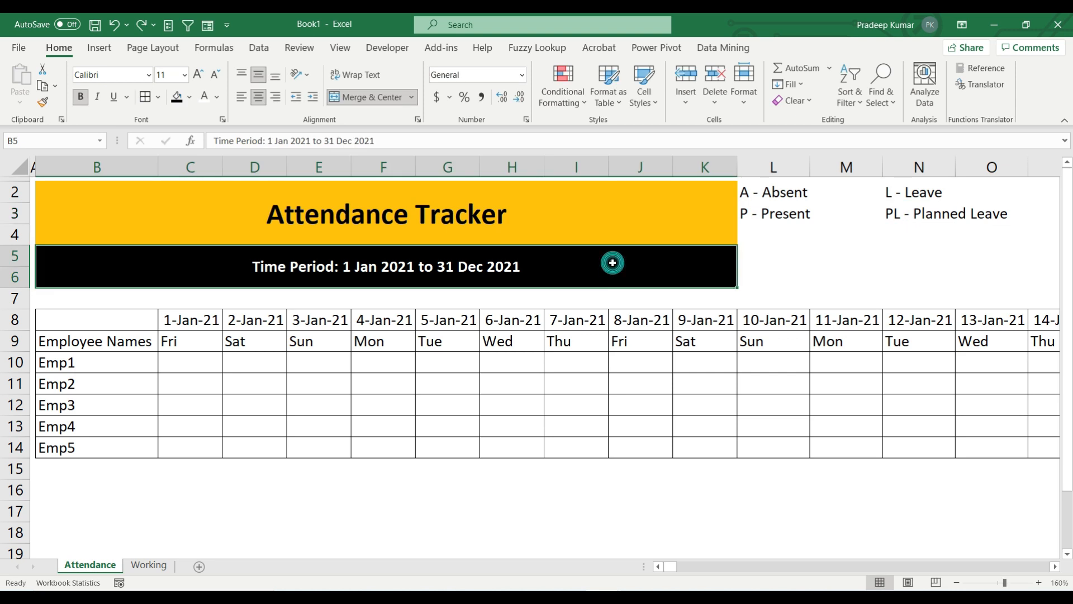
key(shift+Right)
key(shift+Right)
key(shift+Right)
key(shift+Right)
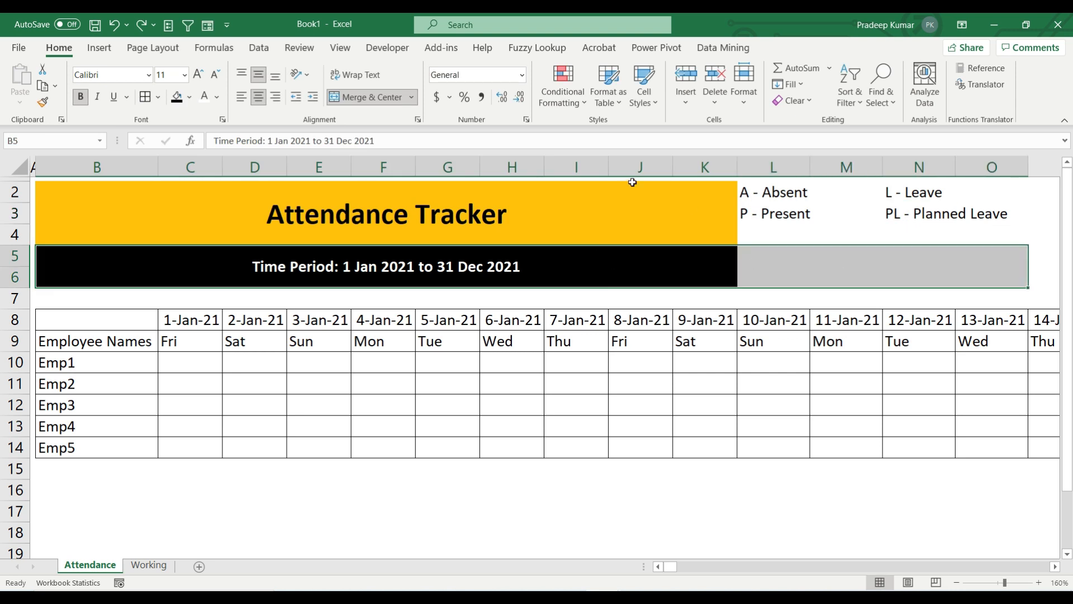
click(368, 102)
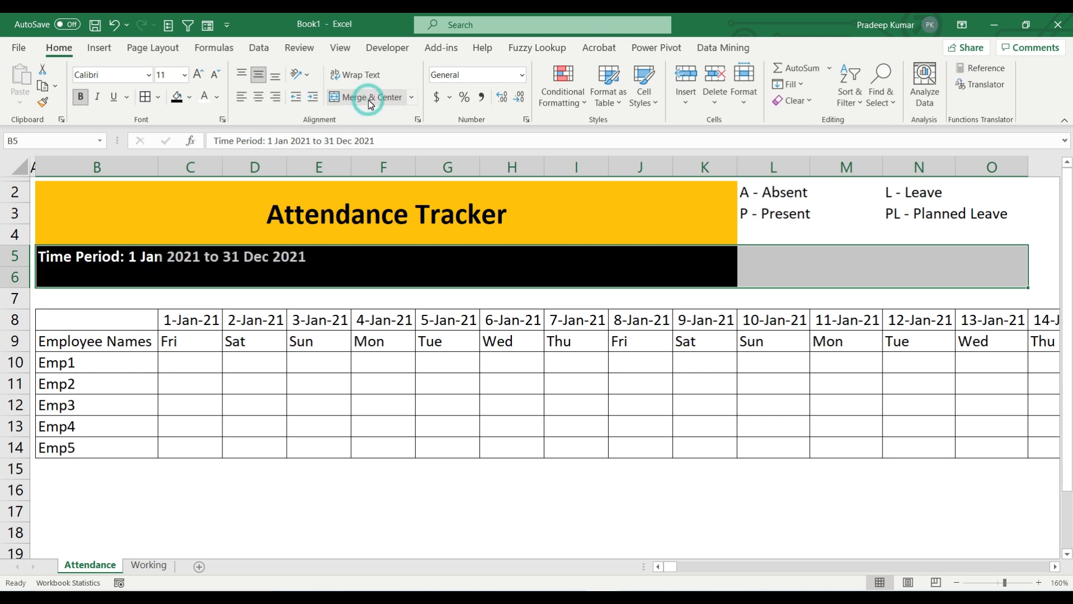
click(369, 102)
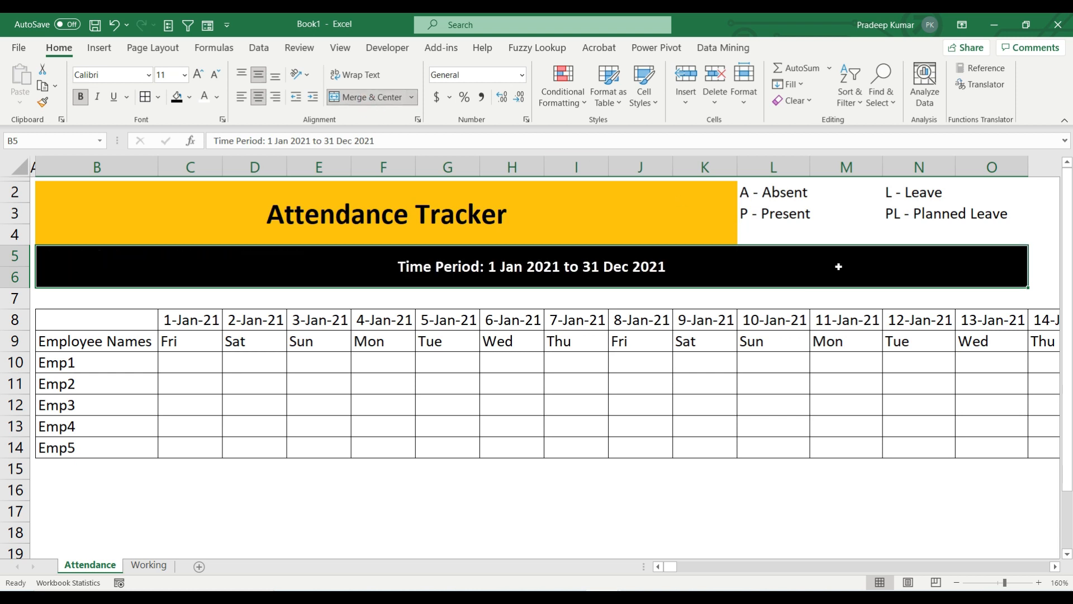
- Fill the legend area L2:O4 with the standard light green color
drag(777, 193, 975, 226)
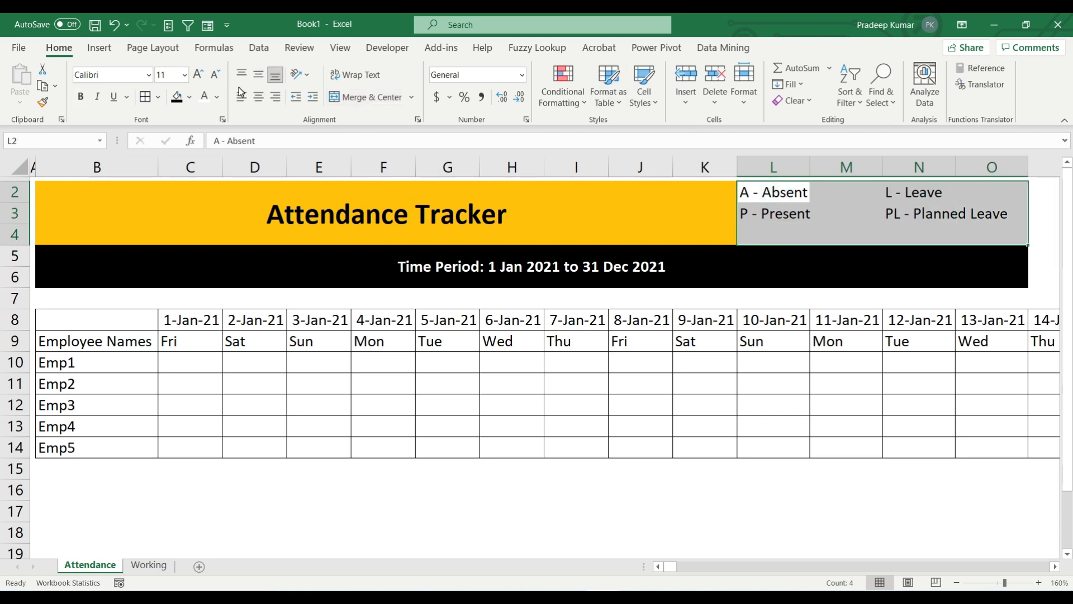
click(189, 98)
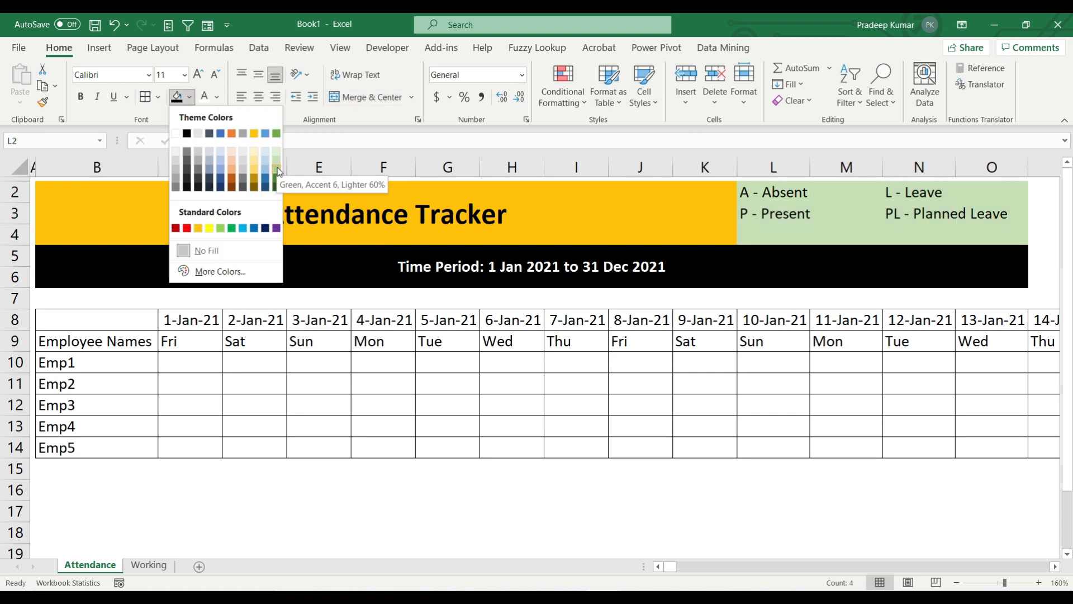
click(220, 227)
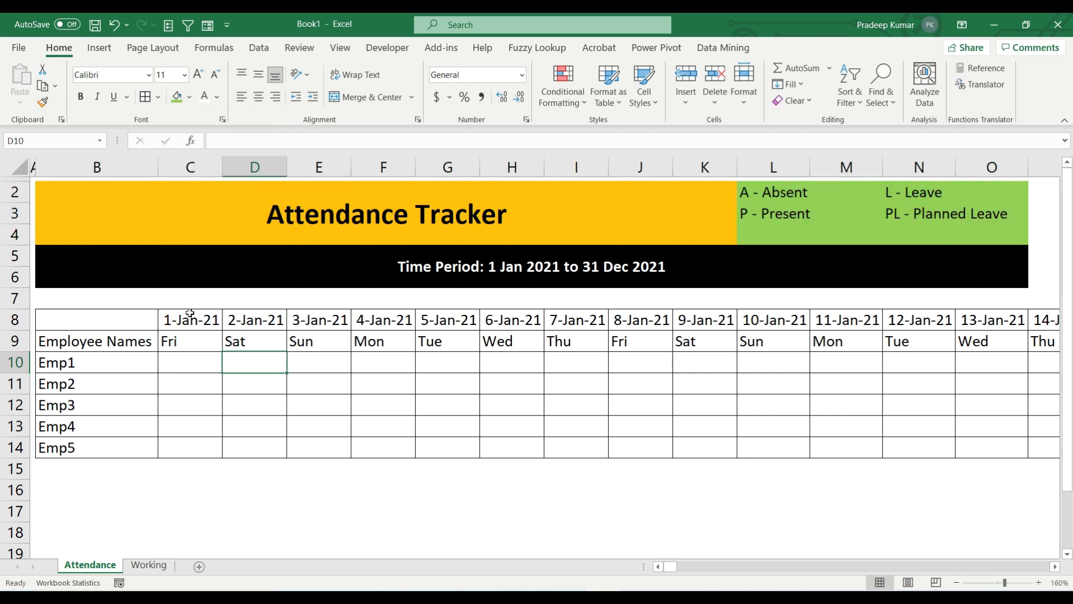
- Format the date and weekday headings in C8:NC9 with a dark blue fill and bold white text
click(190, 313)
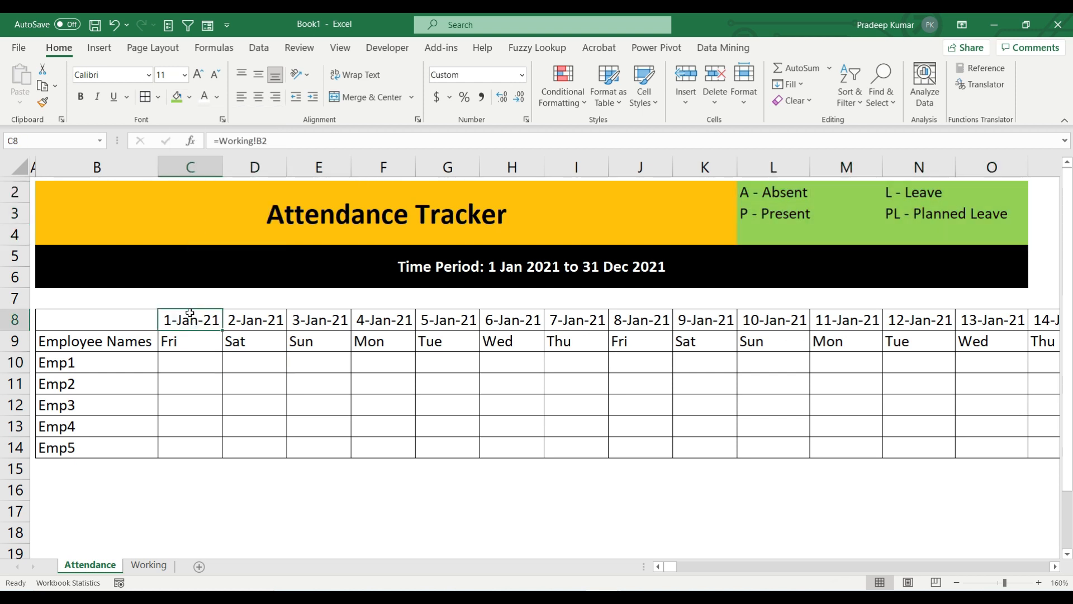
key(shift+Down)
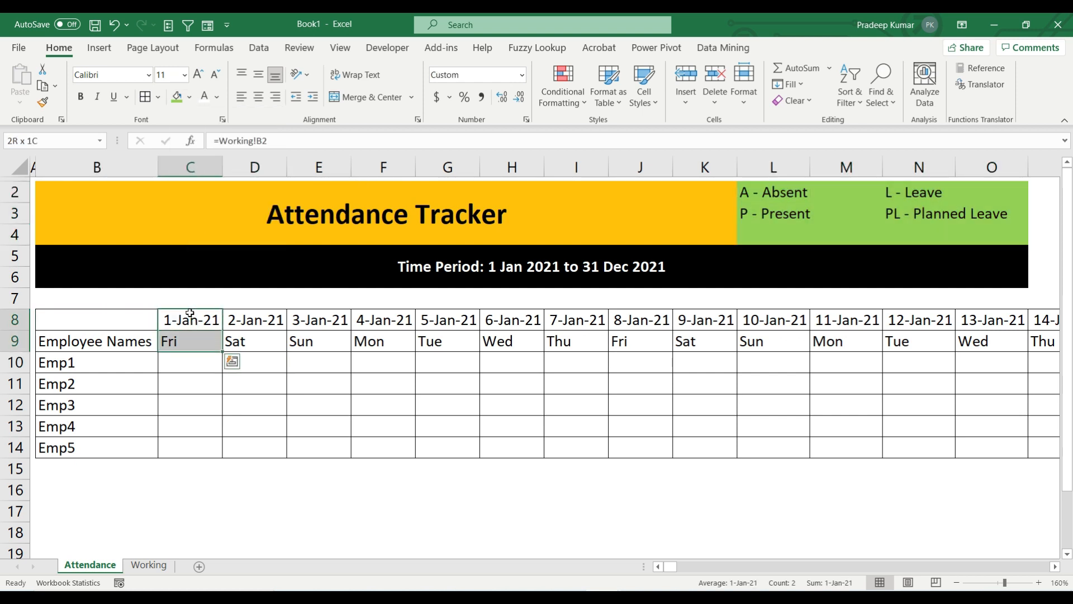
key(ctrl+shift+Right)
click(190, 97)
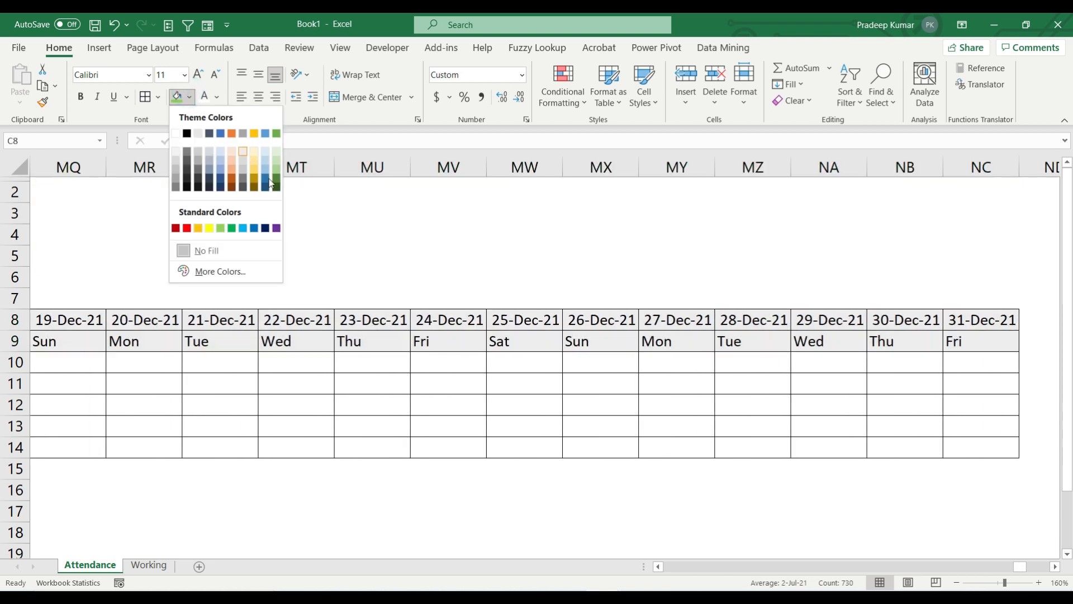
click(265, 190)
key(ctrl+BackSpace)
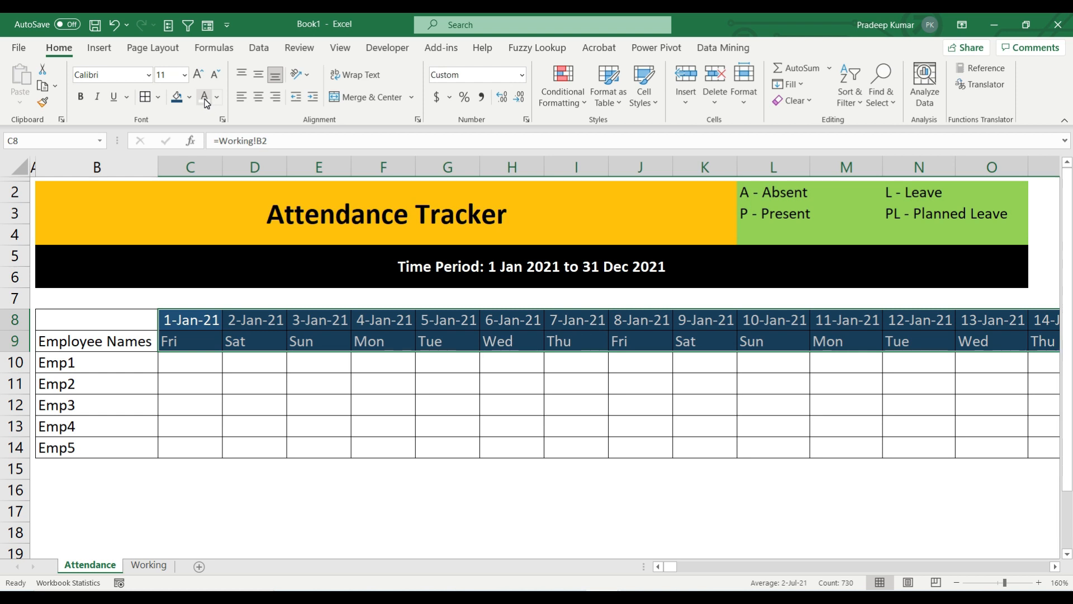
key(ctrl+b)
- Center the headings and attendance cells in C8:NC14 horizontally and align them vertically to the middle
key(shift+Down)
key(shift+Down)
key(shift+Down)
key(shift+Down)
key(shift+Down)
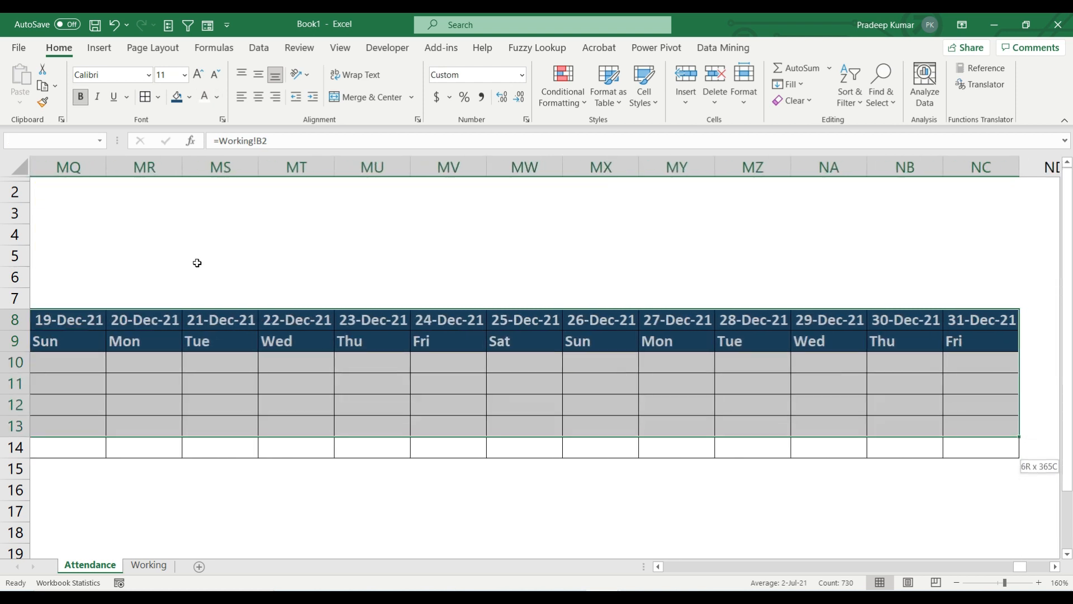
click(259, 97)
click(258, 77)
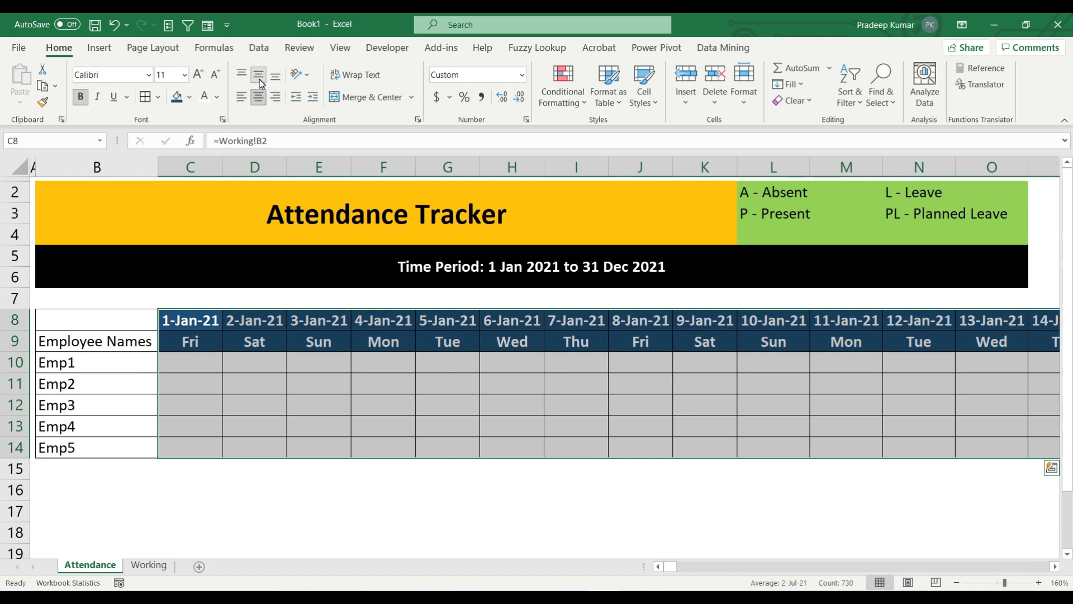
- Apply List data validation with an in-cell dropdown to the attendance cells C10:NC14 and open the dropdown in C10
click(188, 365)
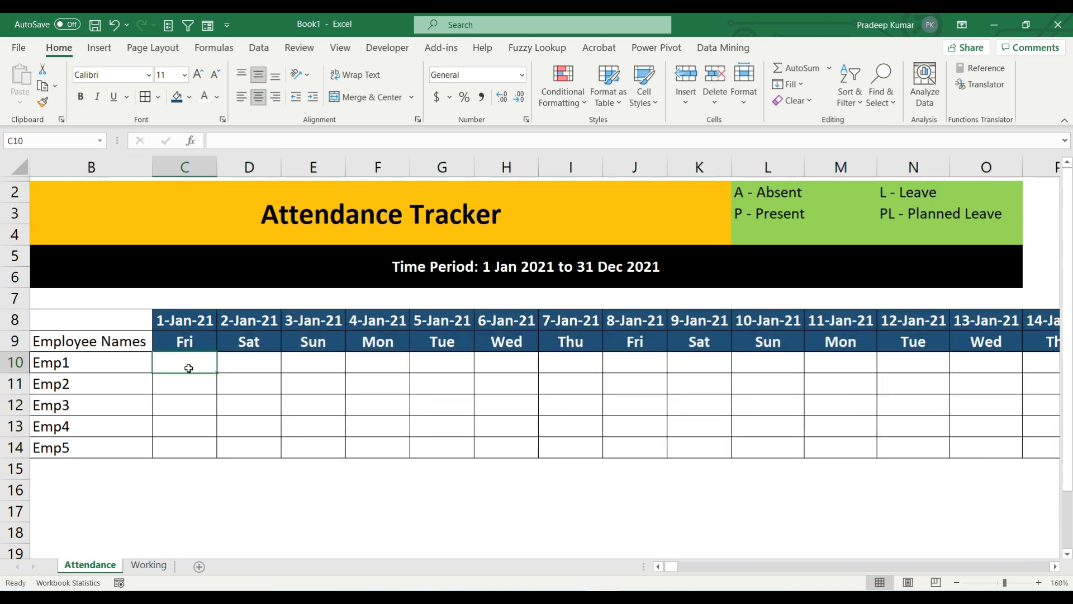
key(Up)
key(ctrl+Right)
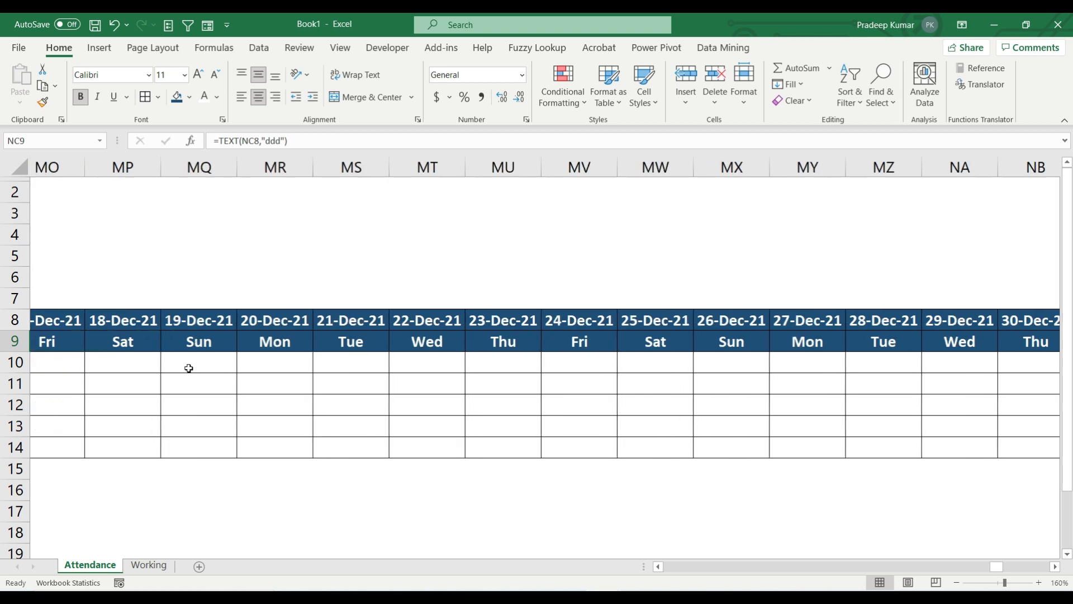
key(Down)
key(shift+Down)
key(shift+Down)
key(shift+Down)
key(shift+Down)
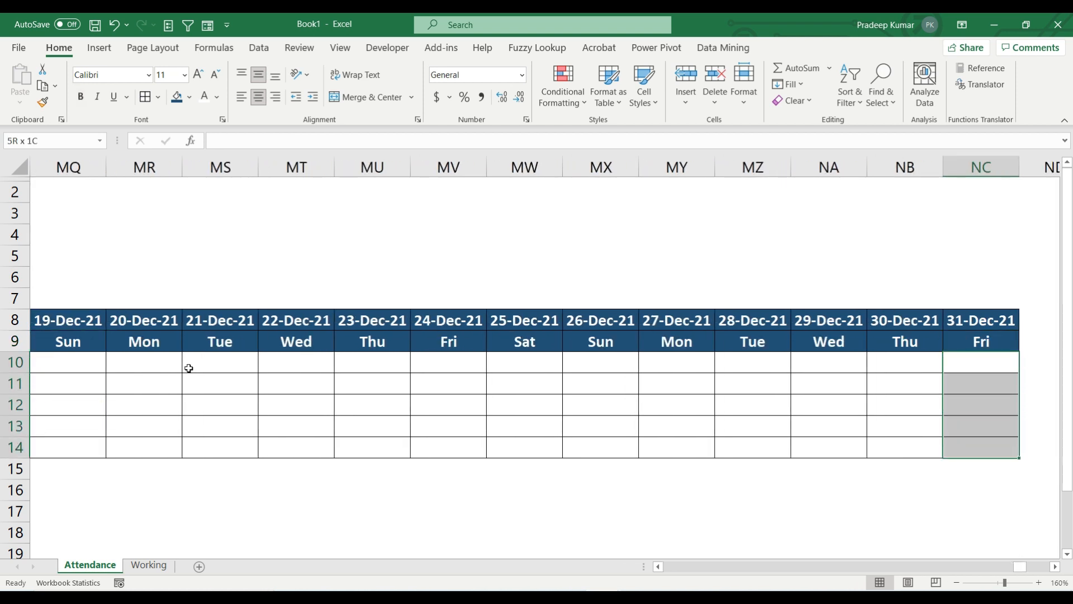
key(ctrl+shift+Left)
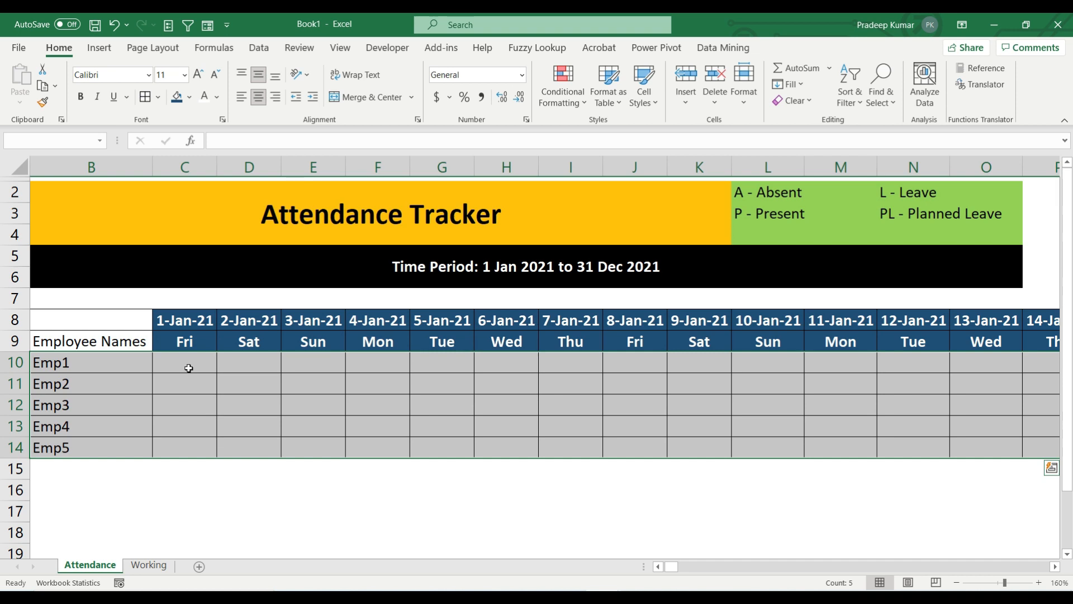
key(shift+Right)
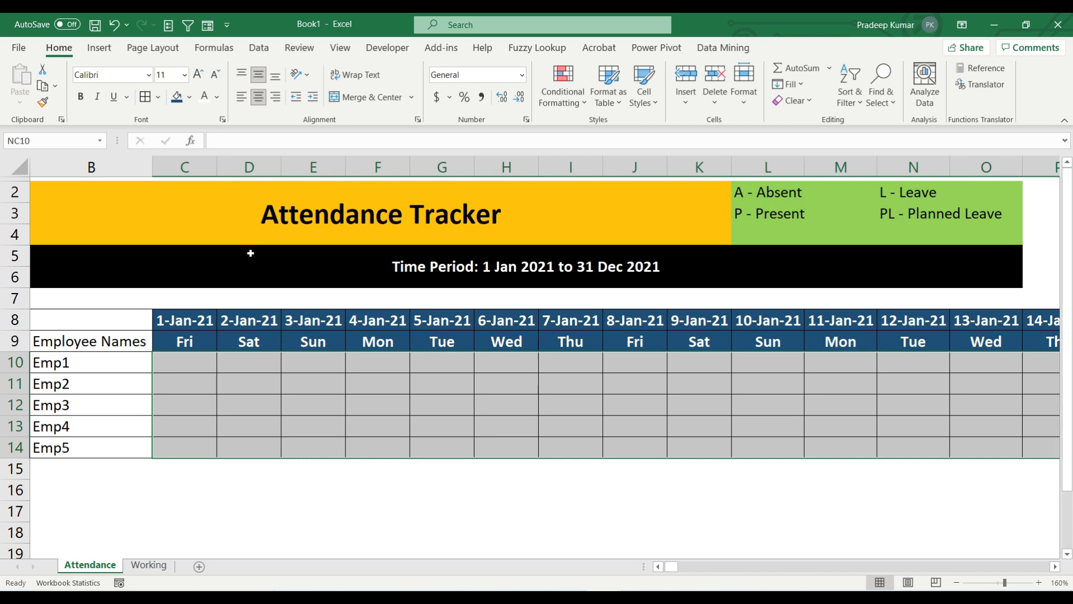
click(252, 48)
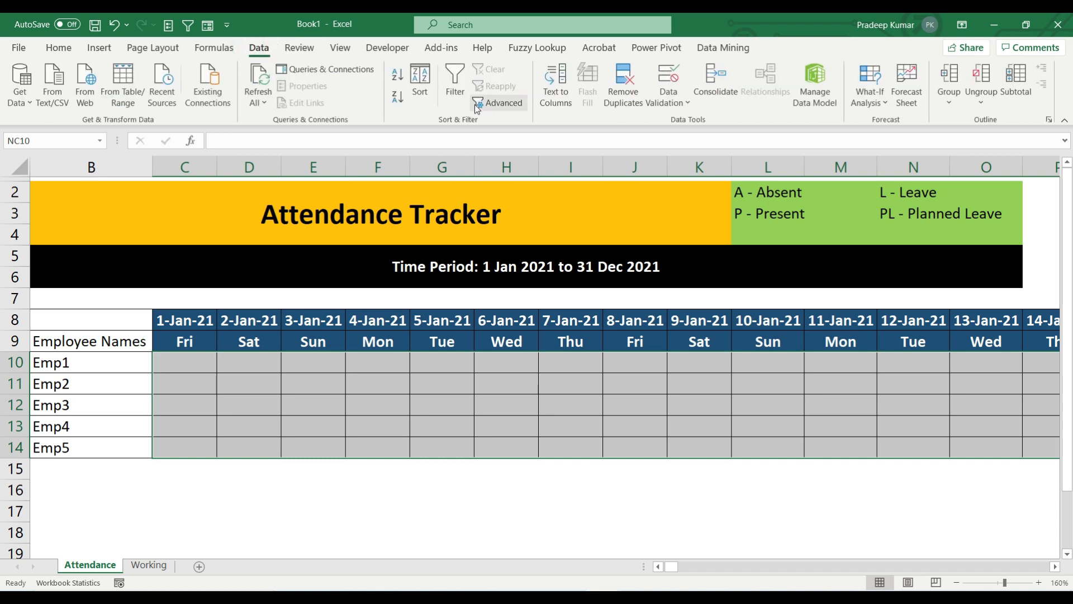
click(675, 104)
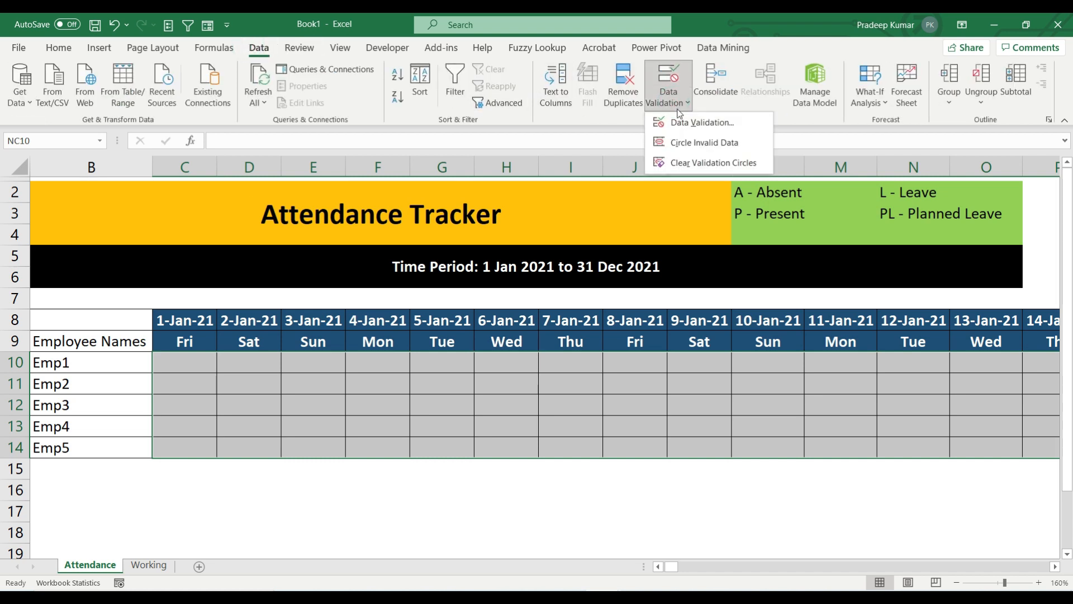
click(683, 123)
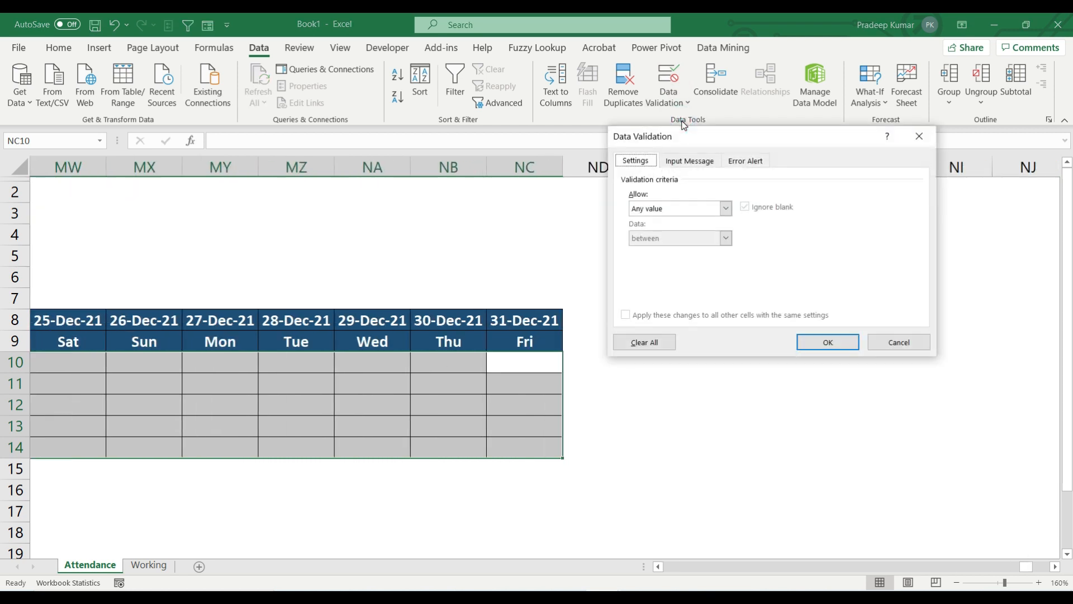
click(678, 208)
click(670, 250)
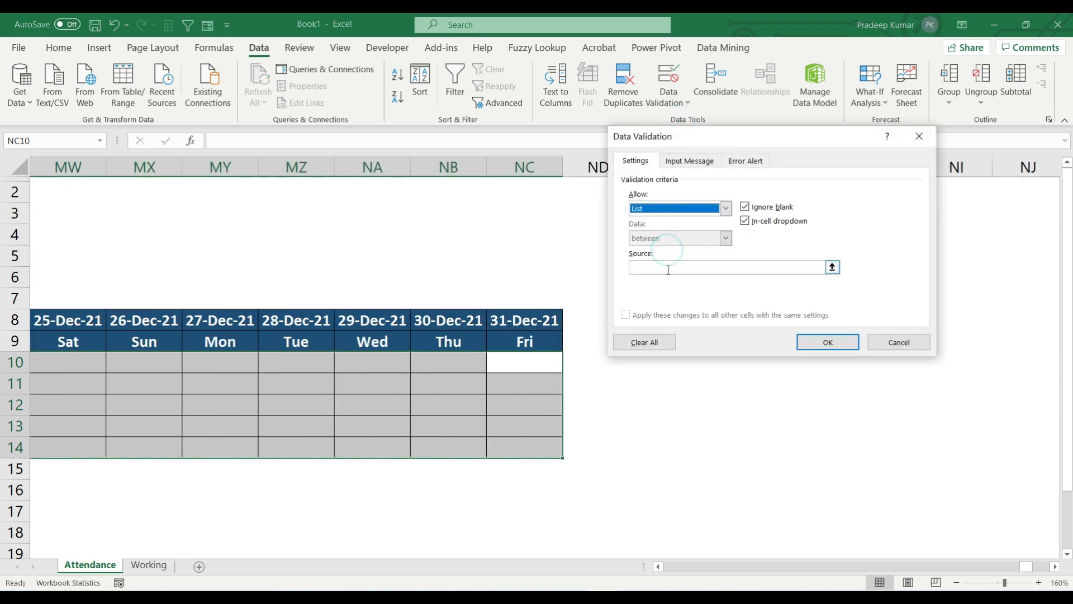
click(667, 267)
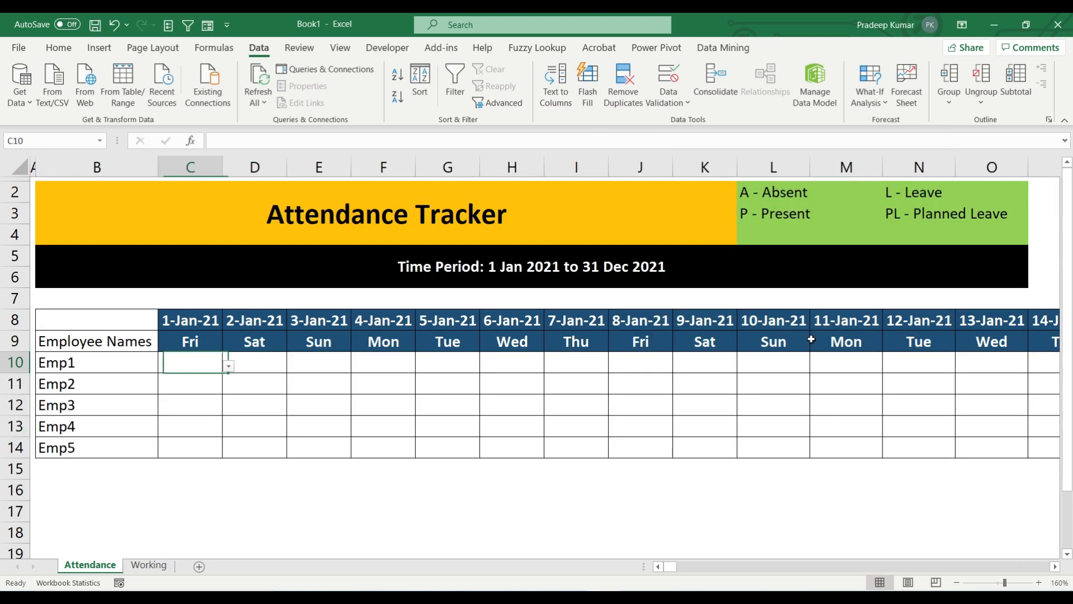
key(alt+Down)
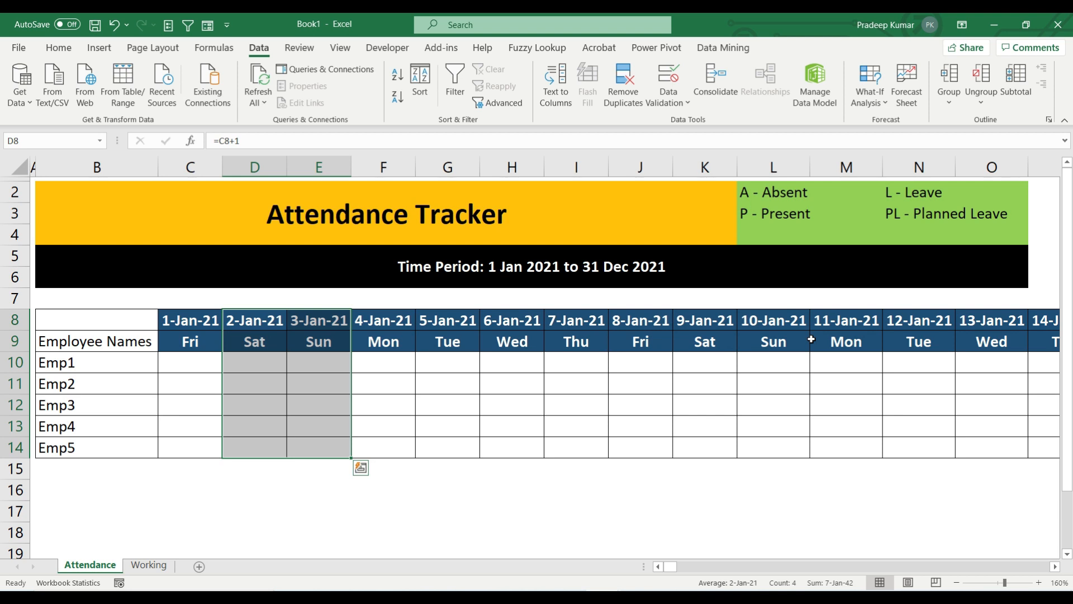
- Start a new conditional formatting rule for the dates, weekdays and attendance cells C8:NC14, using a formula to determine which cells to format
click(200, 317)
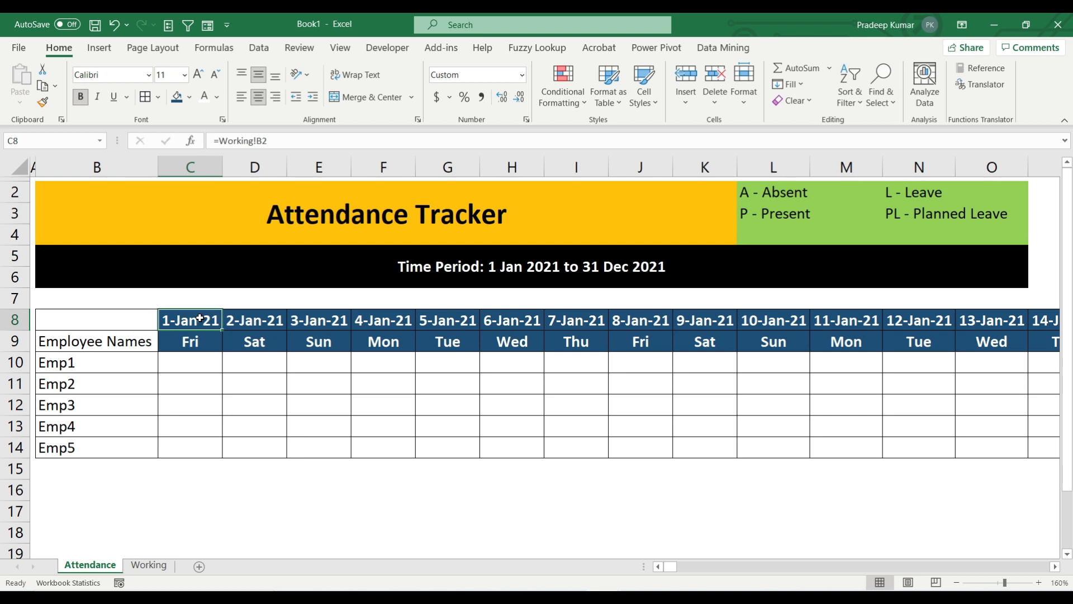
key(ctrl+shift+Right)
key(shift+Down)
key(shift+Down)
key(shift+Down)
key(shift+Down)
key(shift+Down)
key(shift+Down)
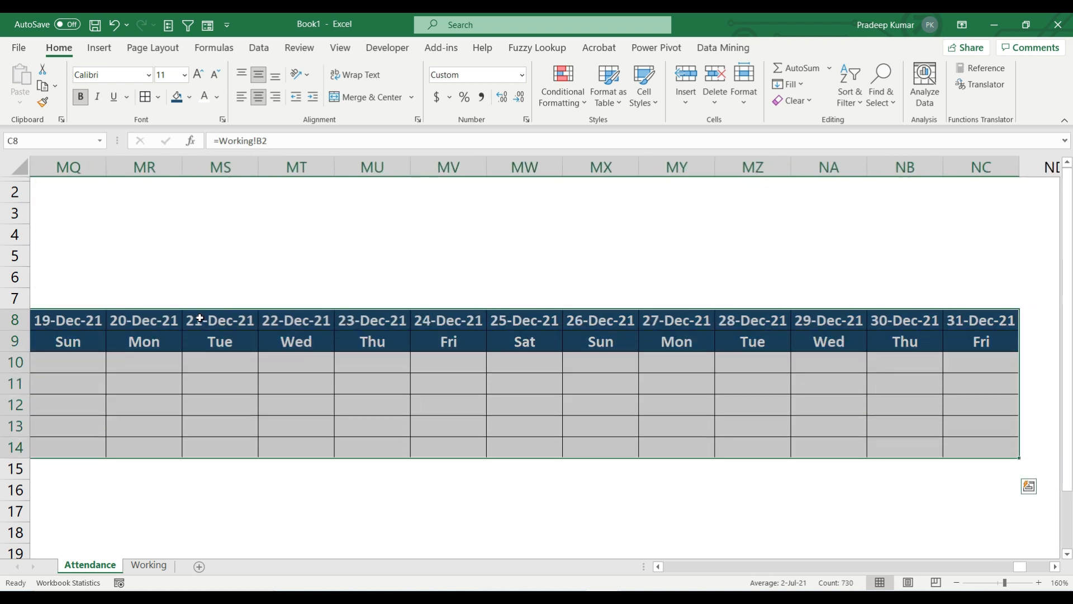
drag(1018, 566, 664, 568)
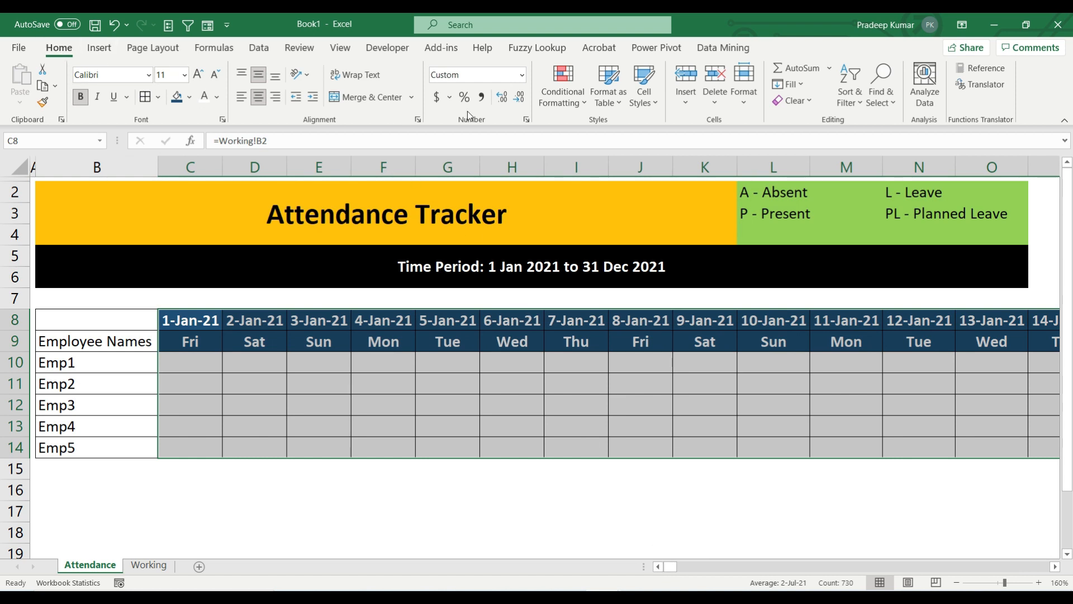
click(560, 97)
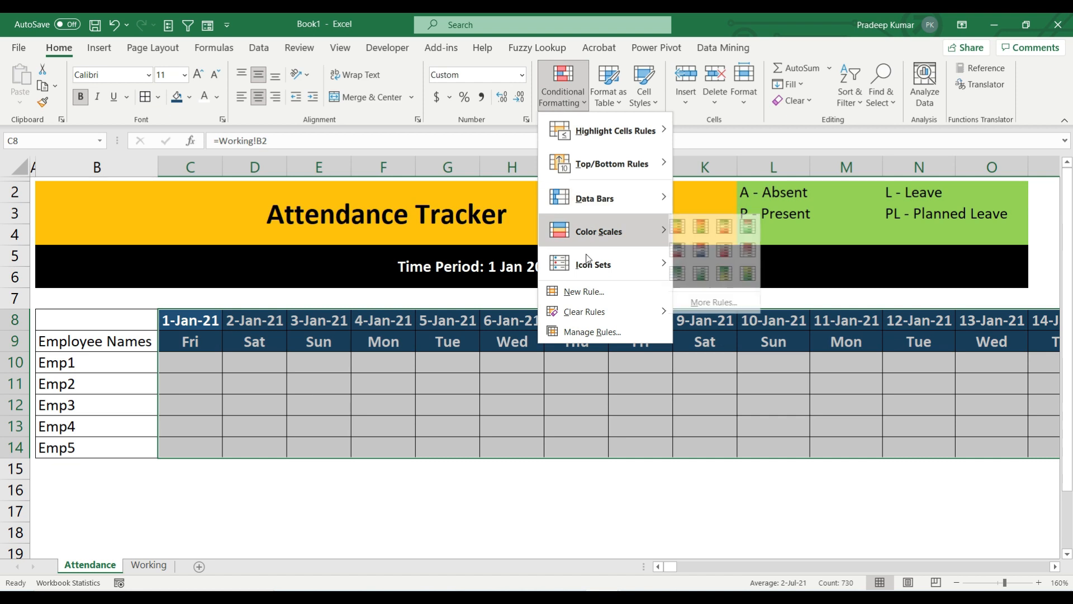
click(592, 293)
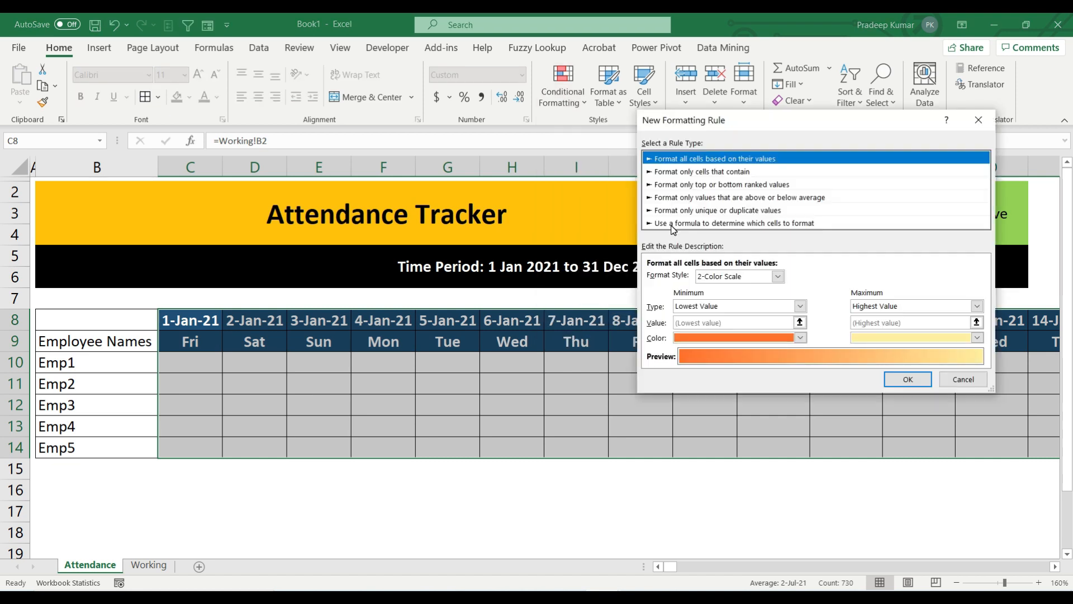
click(679, 223)
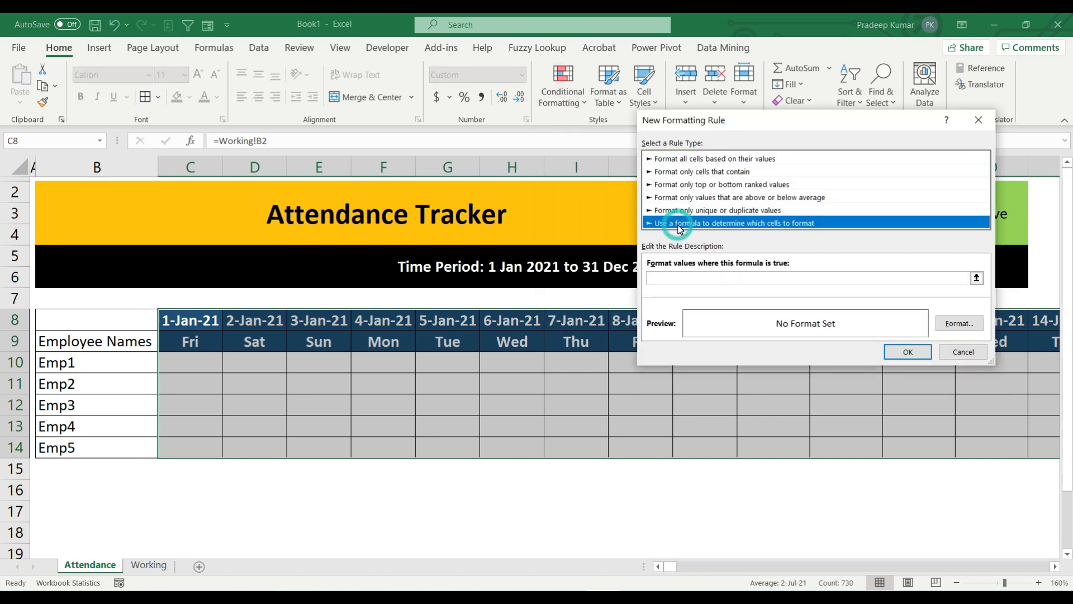
- Enter the rule formula =or(C$9="Sat",C$9="Sun") so that it matches weekend columns
click(678, 276)
text(=or()
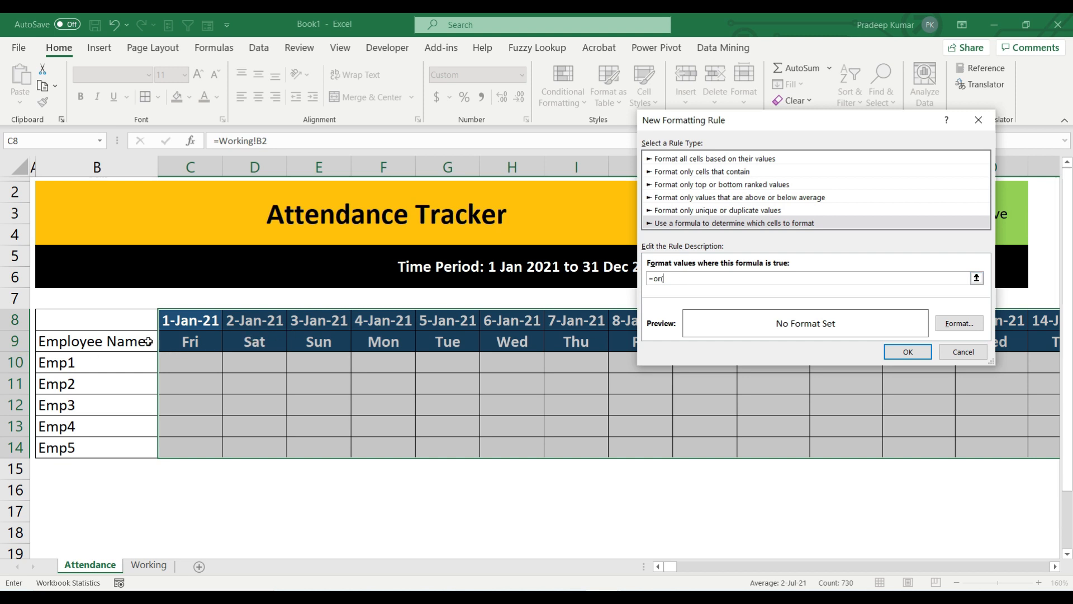
click(200, 345)
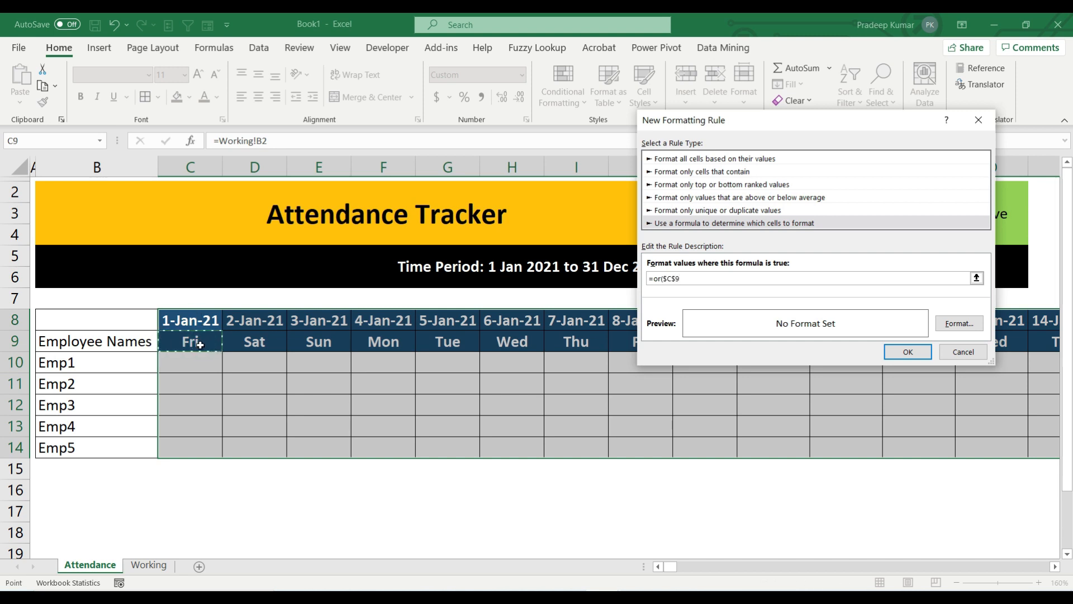
key(F4)
text(="Sat",)
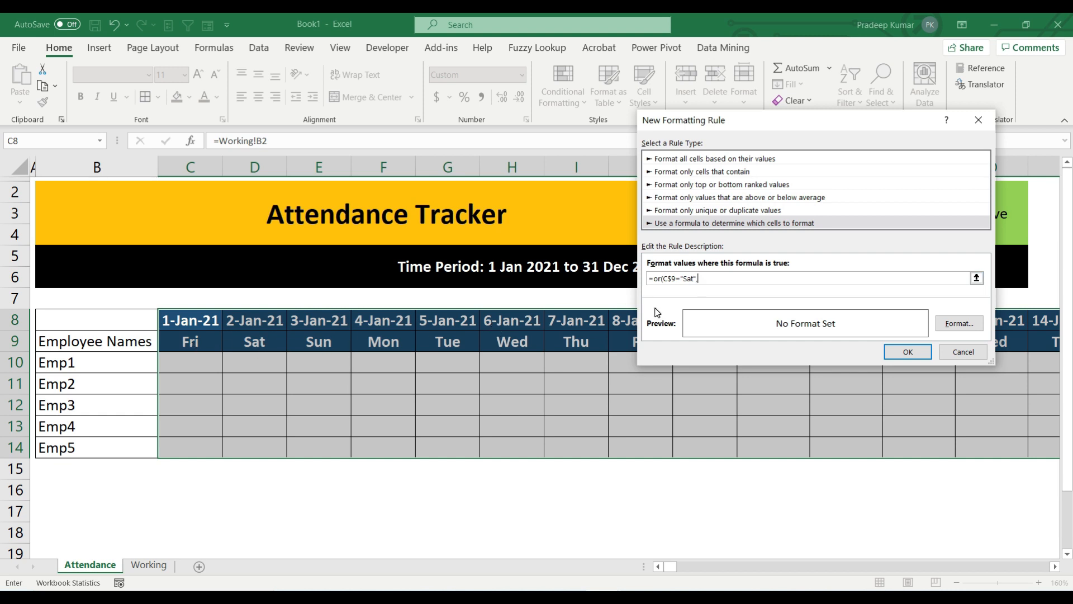
click(190, 345)
key(F4)
text(="Sun)
- Give the weekend rule a thin diagonal crosshatch fill pattern in standard orange and apply the rule
click(964, 324)
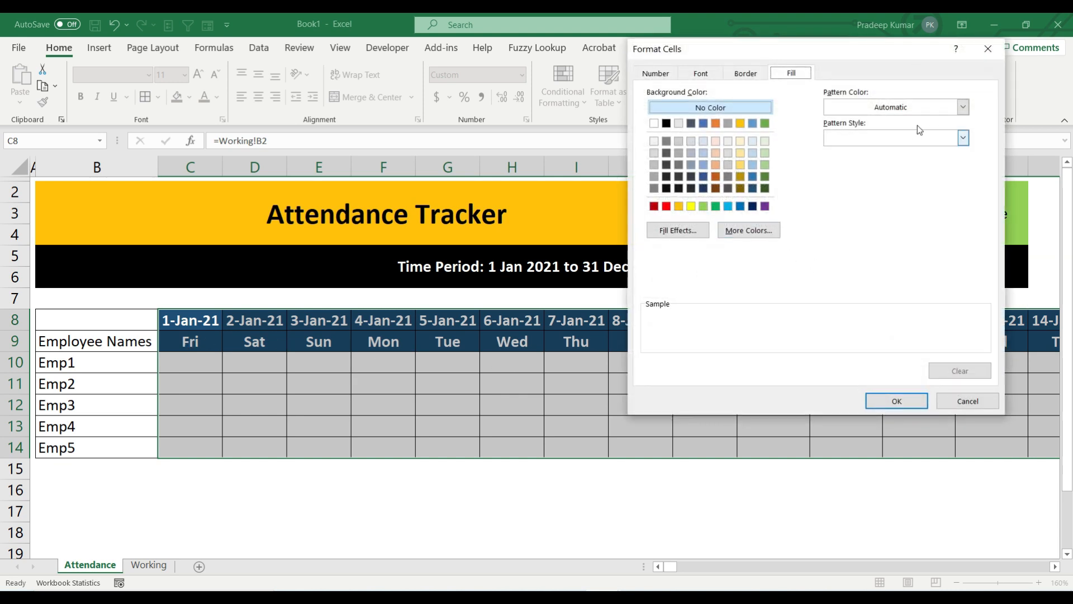
click(924, 108)
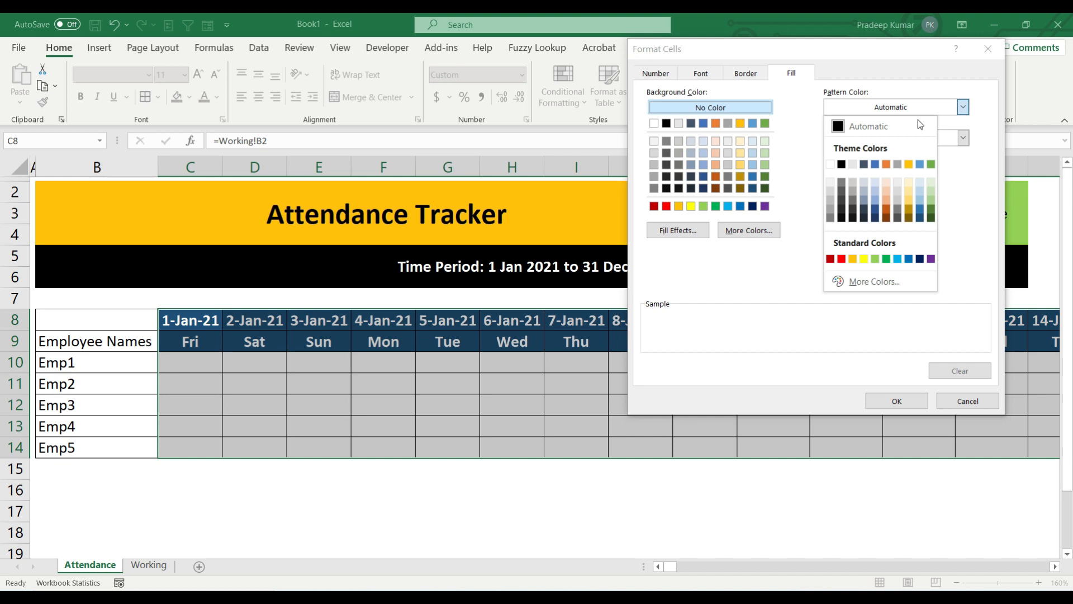
click(853, 260)
click(856, 137)
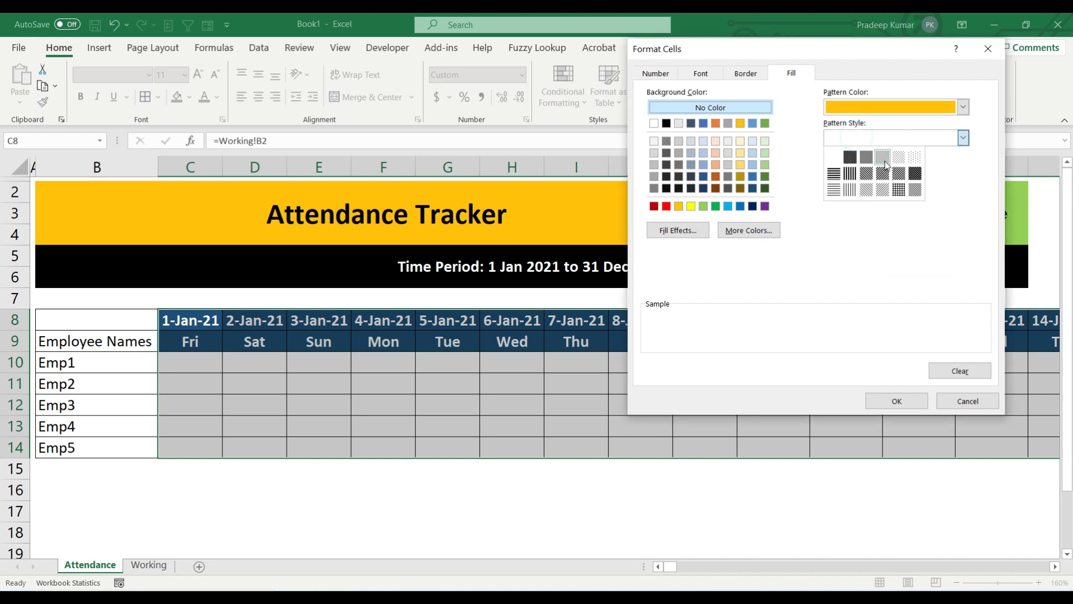
click(914, 190)
click(897, 401)
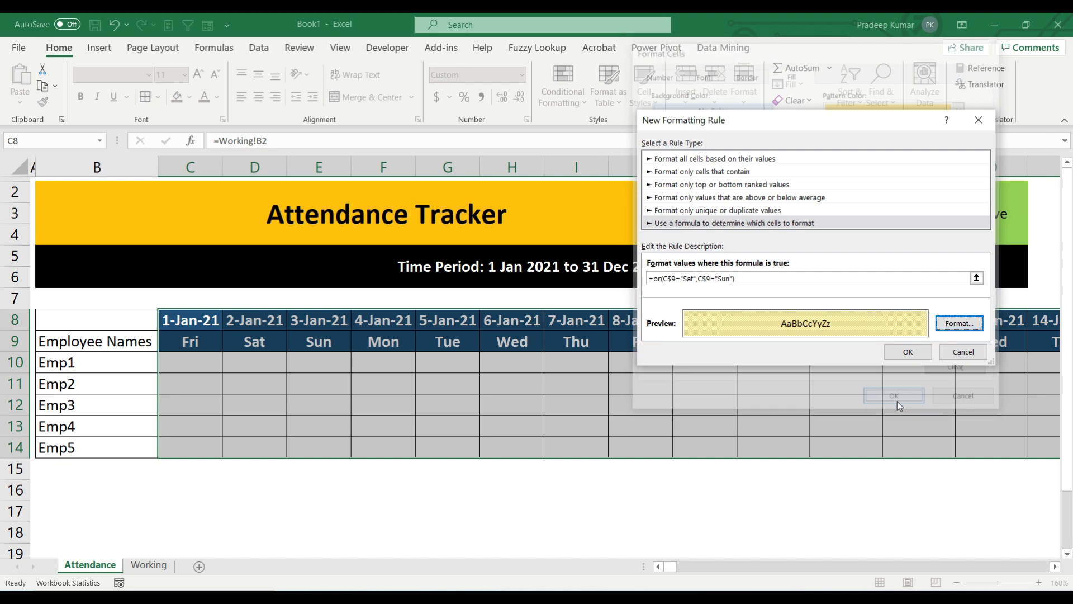
click(908, 352)
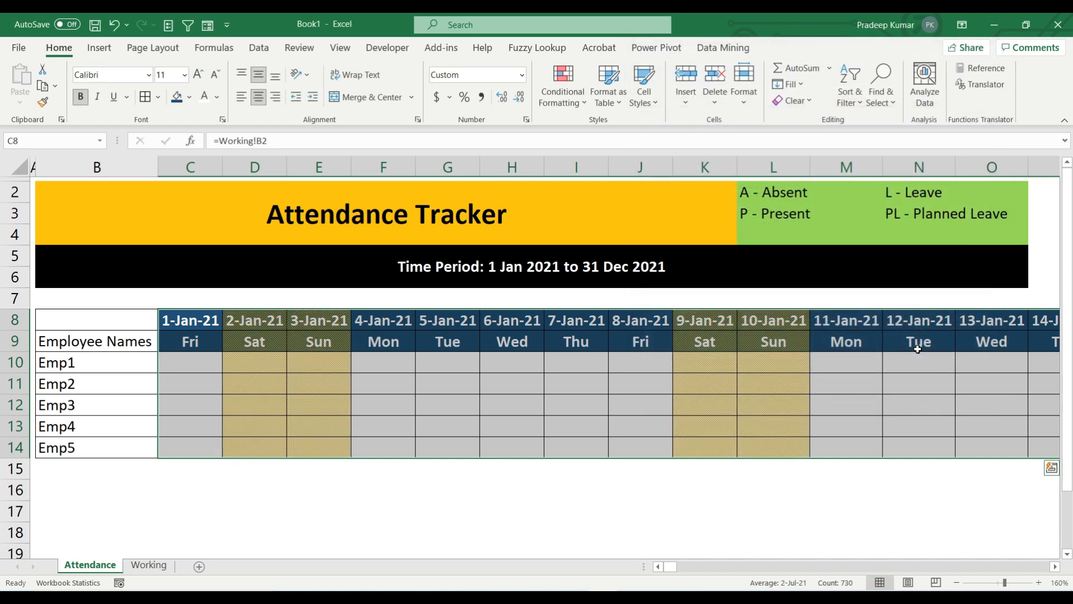
- Review the weekend formatting across the January date columns and return to the start of the tracker
click(252, 337)
key(Down)
key(Right)
key(Right)
key(Right)
key(Right)
key(Right)
key(Right)
key(Right)
key(Right)
key(Right)
key(Right)
key(Right)
key(Right)
key(Right)
key(Right)
key(Right)
key(Right)
key(Right)
key(Right)
key(Right)
key(Right)
key(Right)
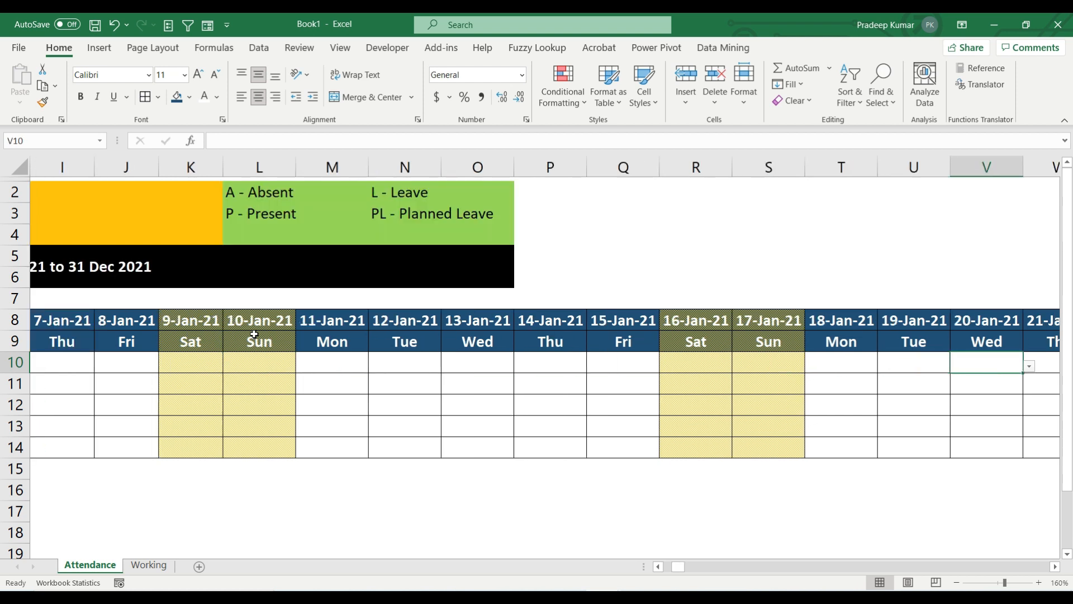
key(Right)
key(Right)
key(Right)
key(Right)
key(Right)
key(Up)
key(Up)
key(ctrl+Left)
key(Left)
key(Left)
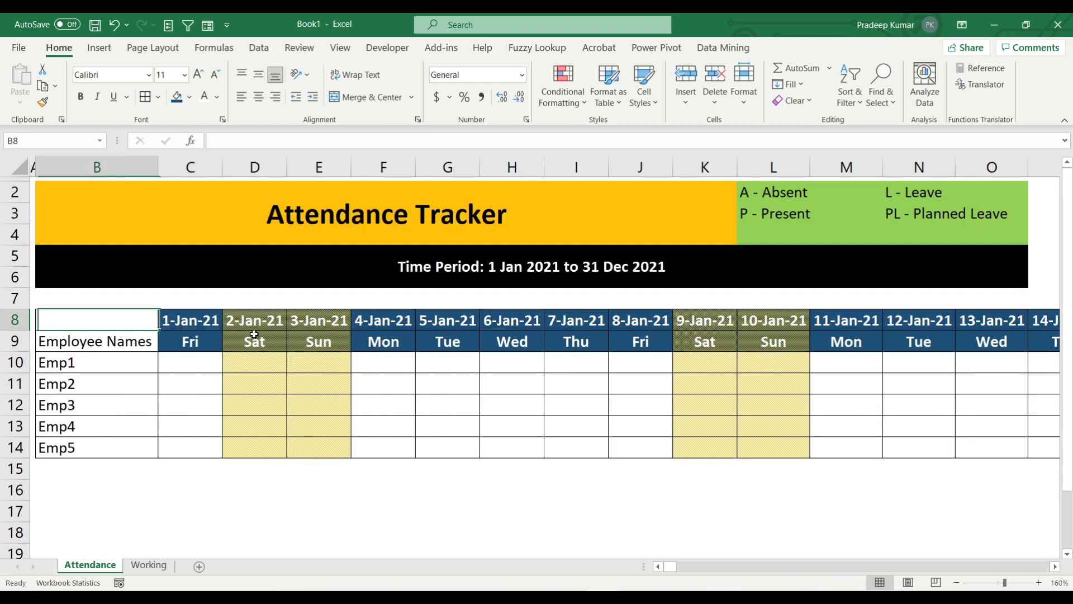
key(Right)
- Fill the 1-Jan-21 attendance from the dropdowns with P, A, P, L and P for Emp1 to Emp5
click(185, 364)
key(alt+Down)
key(Down)
key(Return)
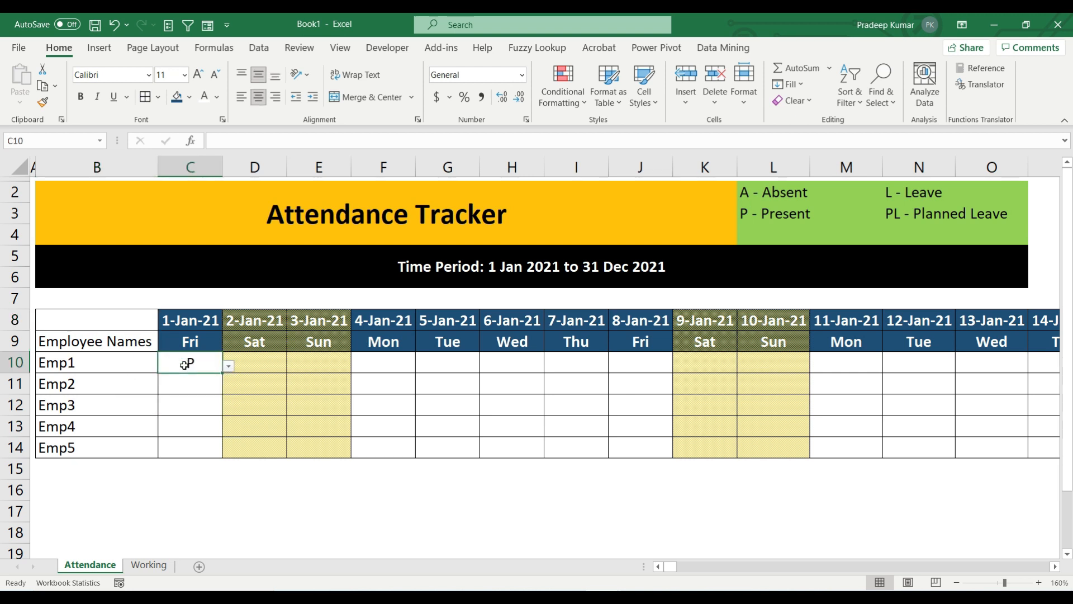
key(Return)
key(alt+Down)
key(Return)
key(Return)
key(alt+Down)
key(Down)
key(Down)
key(Return)
key(Return)
key(alt+Down)
key(Down)
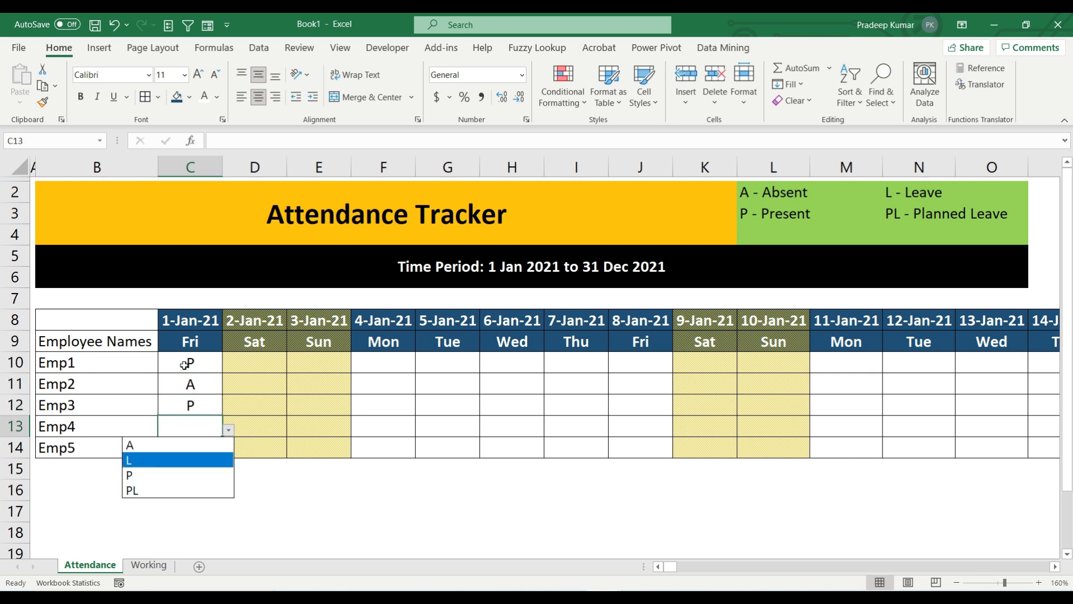
key(Return)
key(Right)
key(Right)
key(Right)
key(Up)
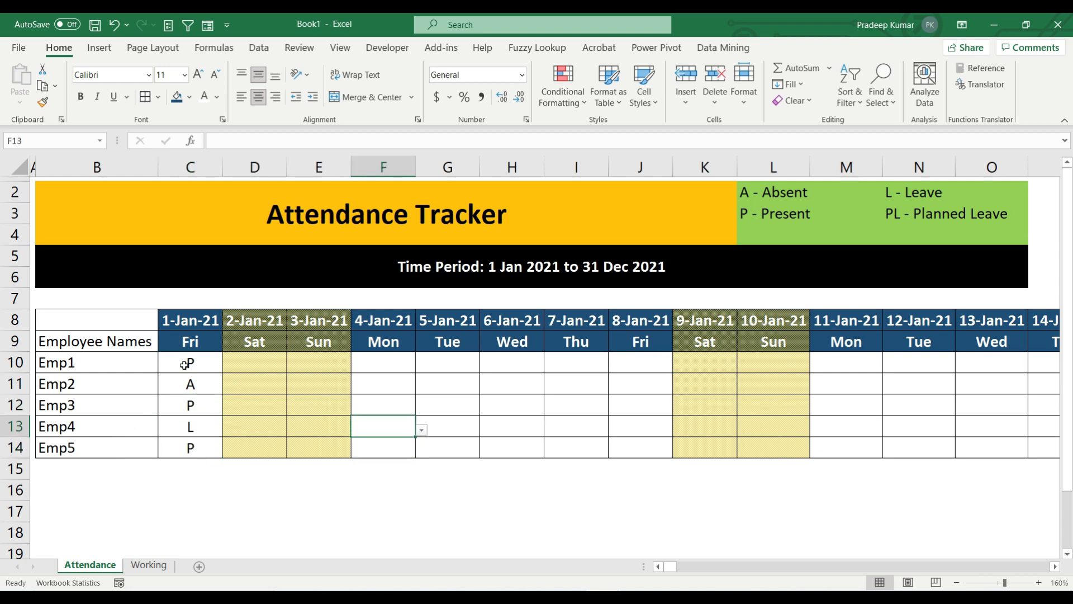
- Merge and center the Employee Names heading across B8:B9 and format it with a dark blue fill and white text
key(ctrl+F1)
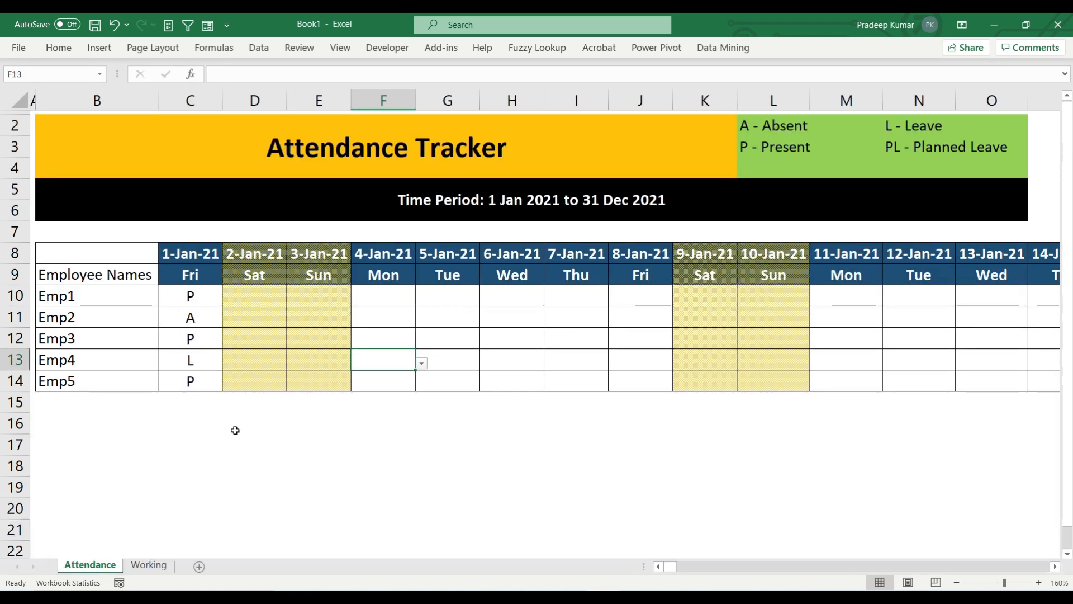
click(235, 429)
drag(122, 249, 122, 265)
key(ctrl+F1)
click(364, 96)
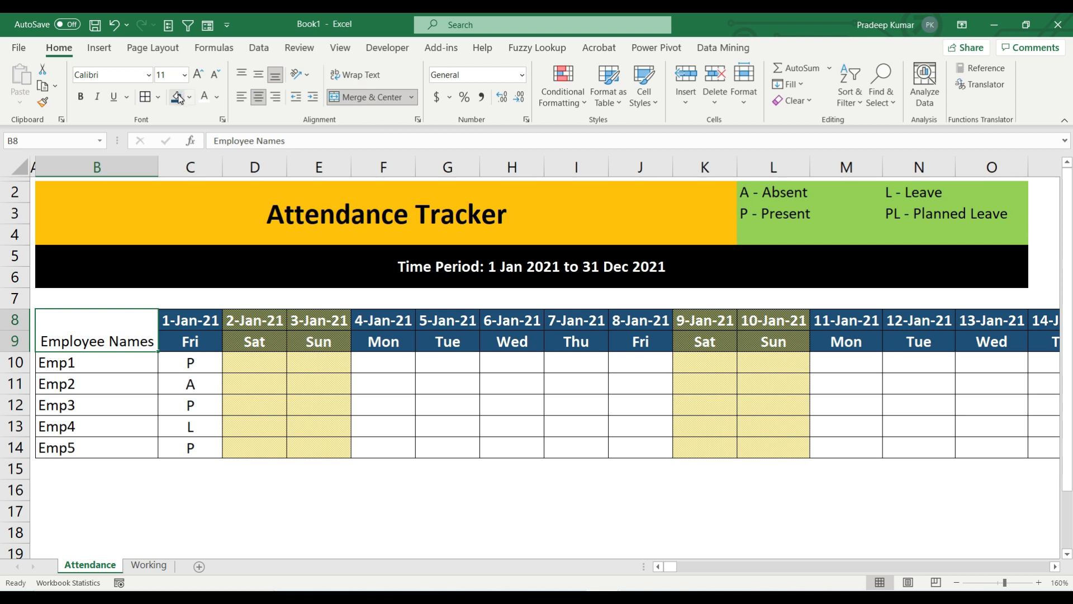
click(176, 96)
click(204, 98)
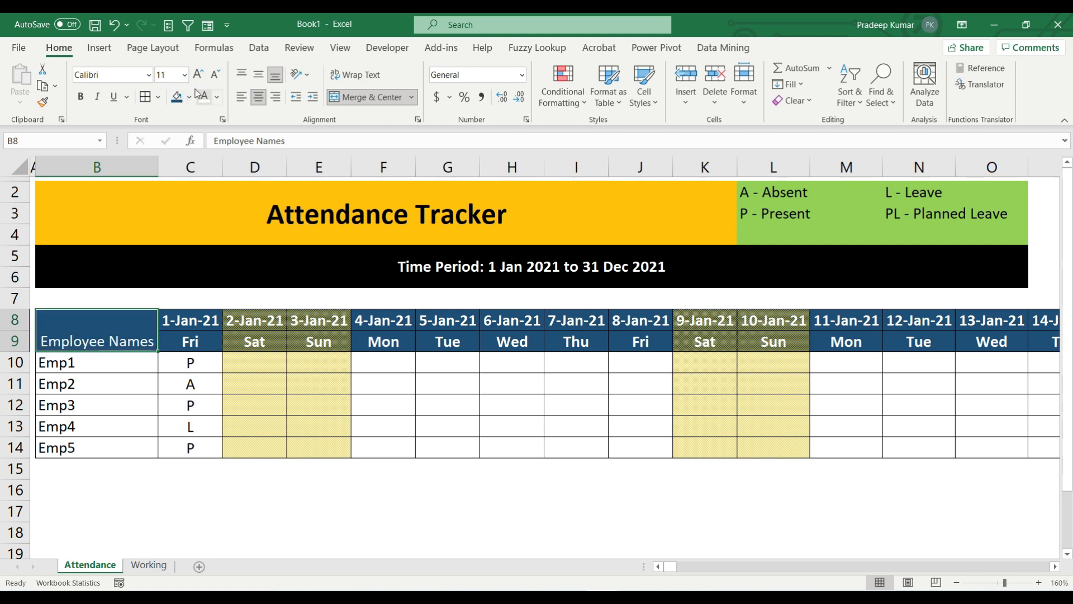
- Wrap and bold the Employee Names heading, narrowing column B so the text fits on two lines
click(361, 79)
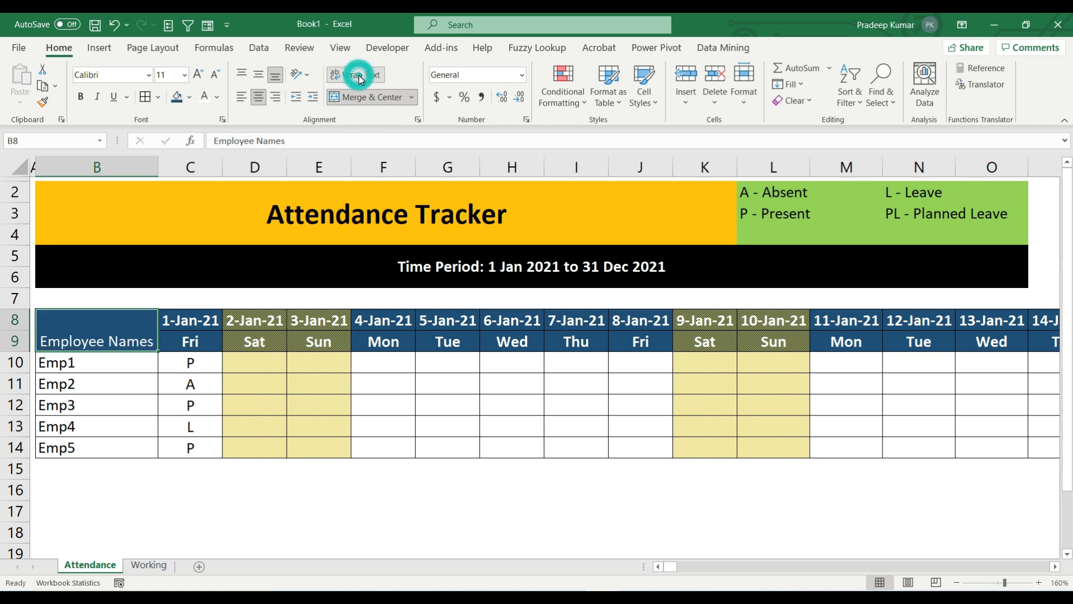
drag(157, 162, 139, 162)
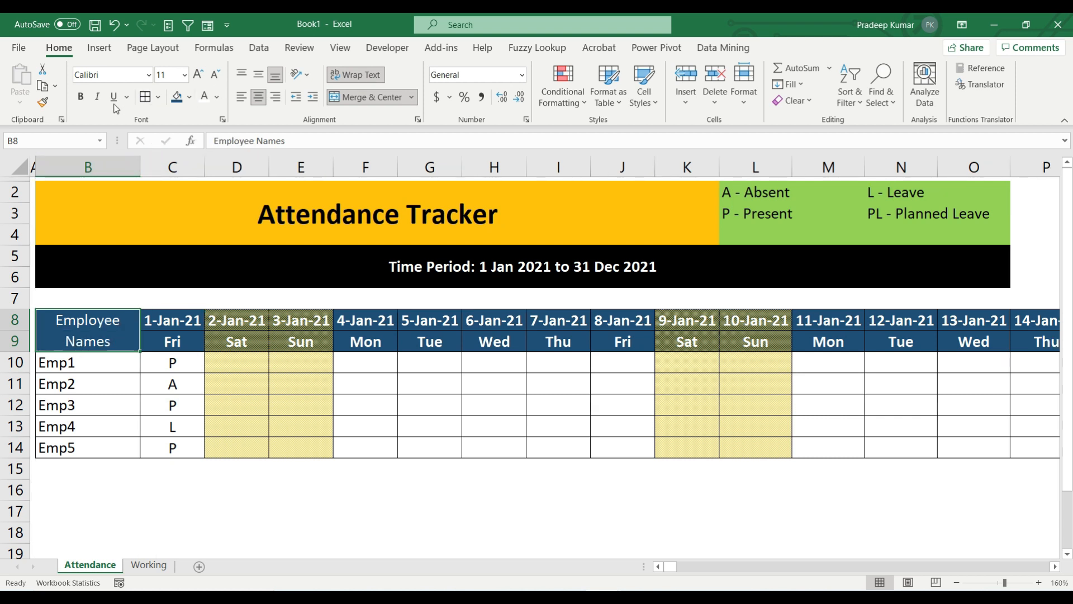
click(80, 97)
- Rotate the text of the date headings C8:NC8 upward
click(194, 316)
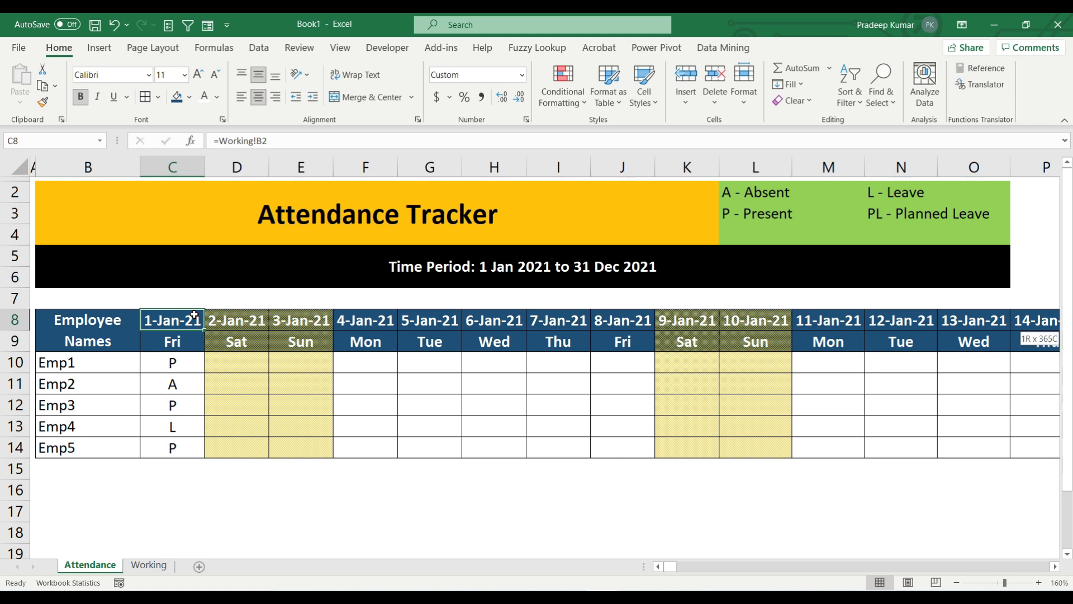
key(ctrl+shift+Right)
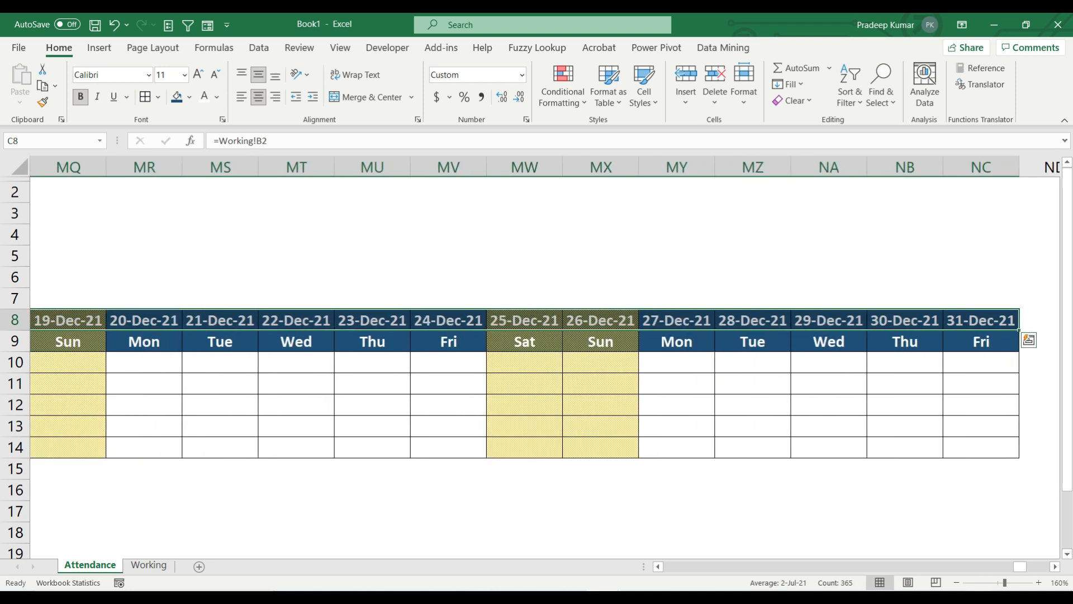
drag(1027, 570, 658, 569)
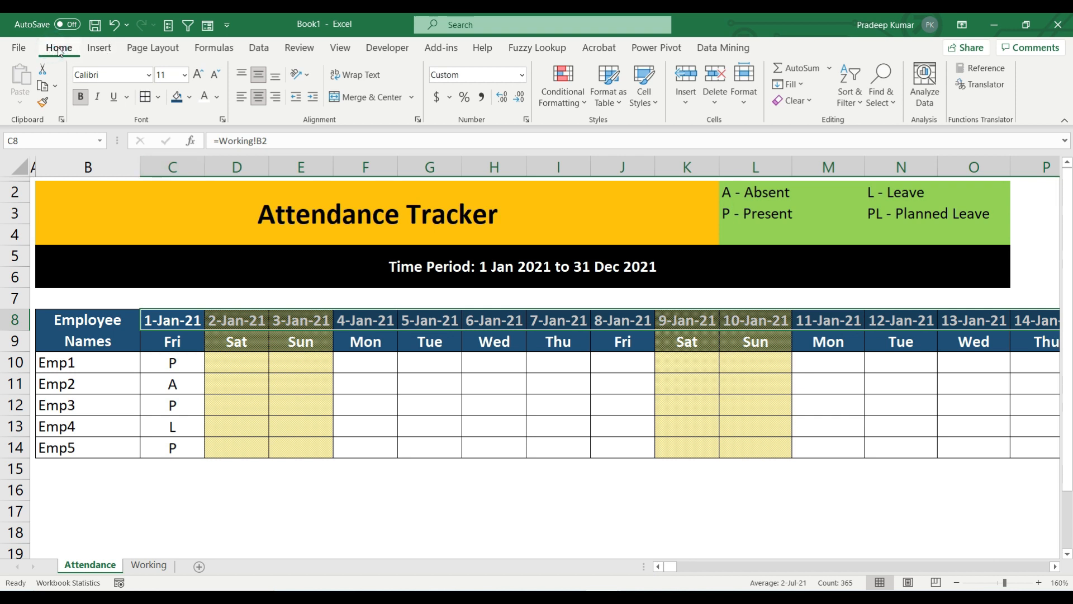
click(306, 78)
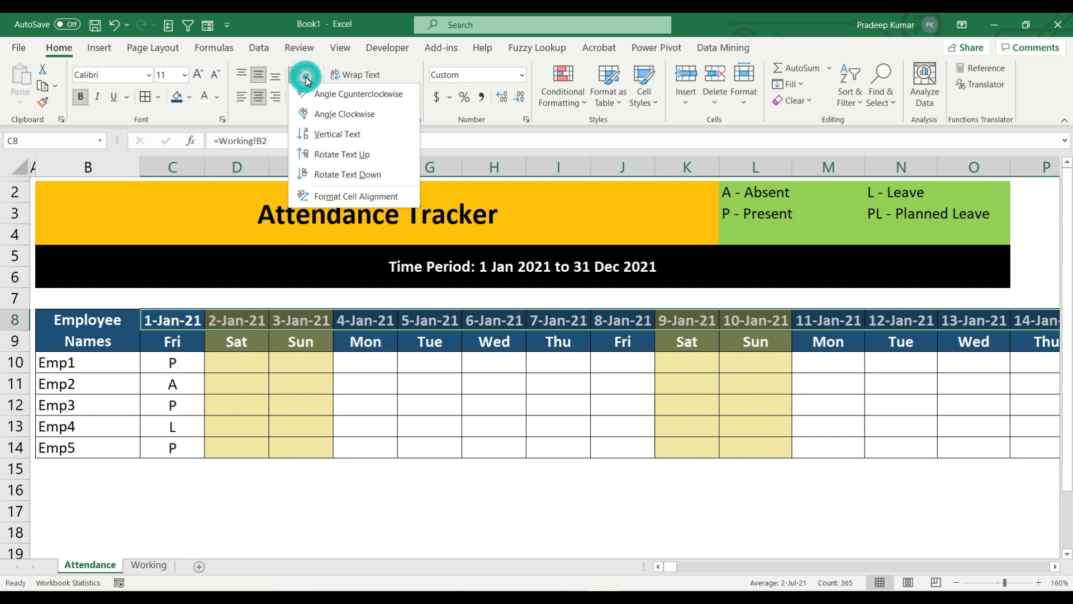
click(319, 157)
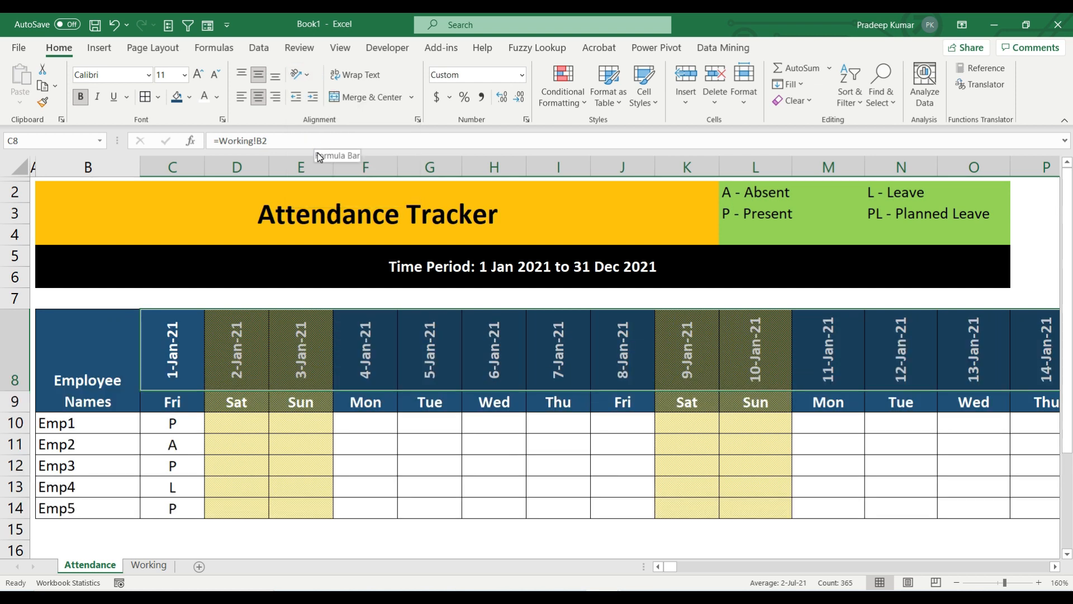
- Set the text orientation of the date headings C8:NC8 to 45 degrees
right_click(196, 348)
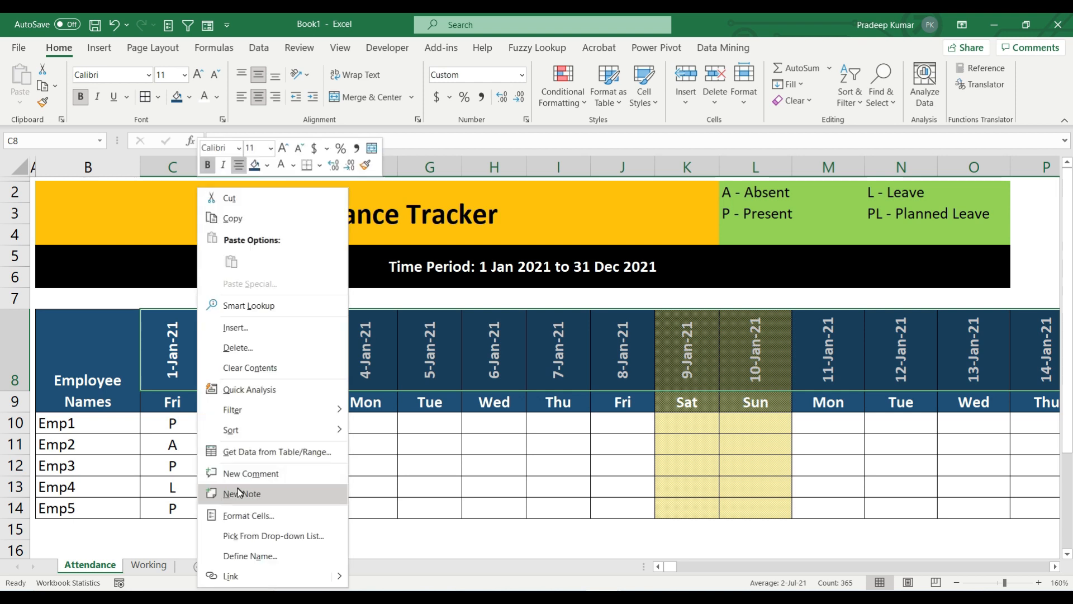
click(249, 516)
click(425, 193)
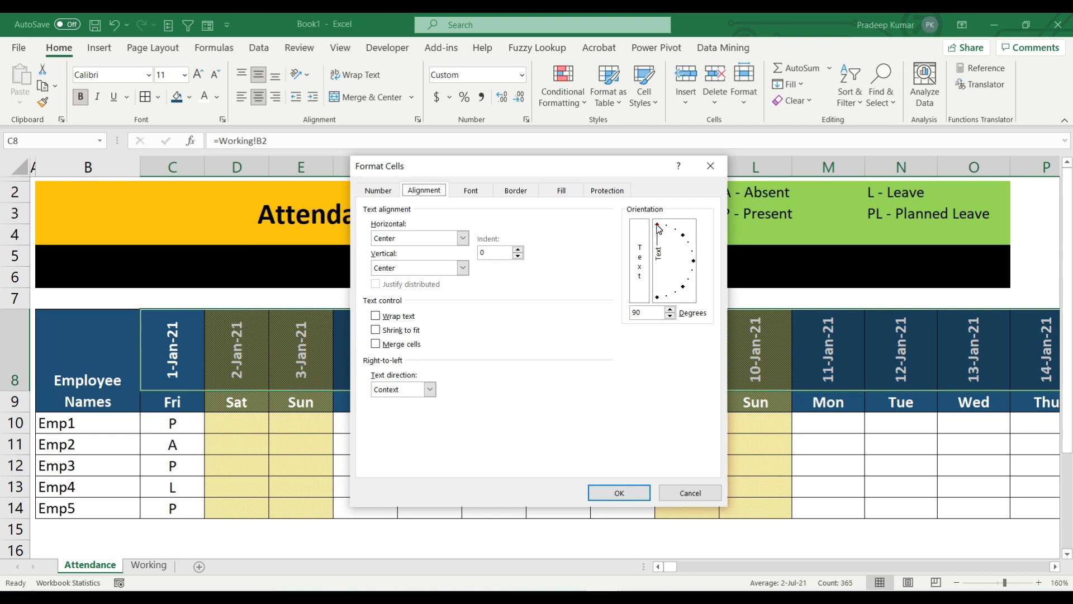
drag(660, 233, 683, 240)
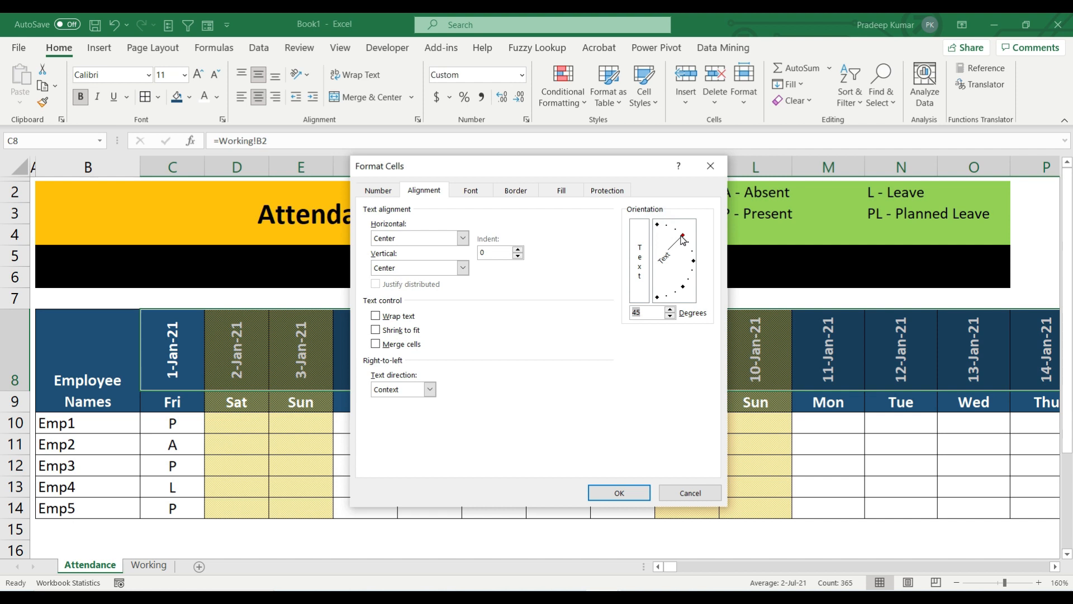
click(618, 492)
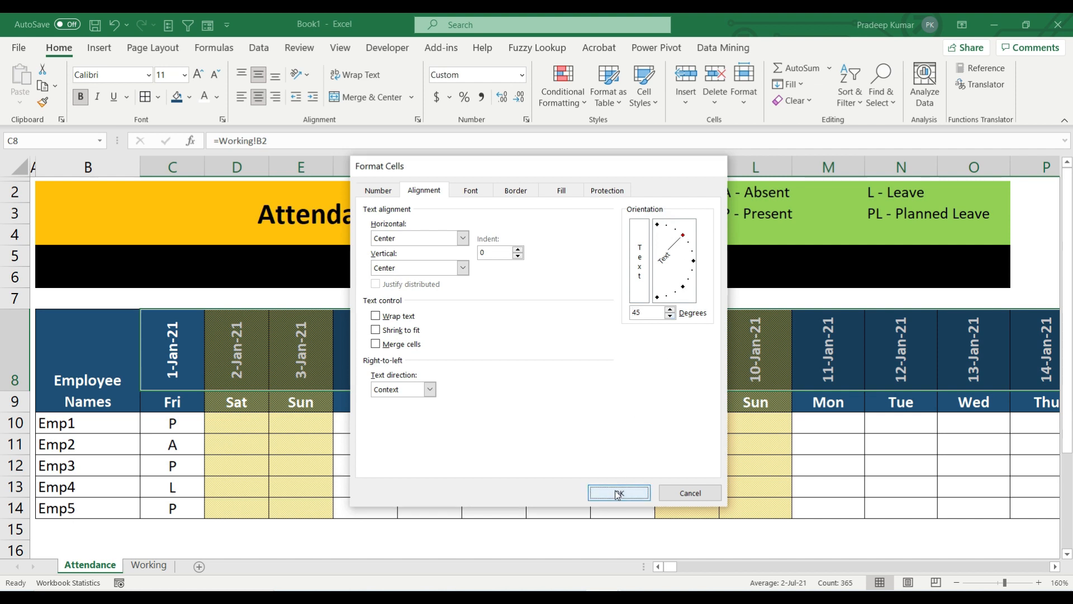
click(229, 352)
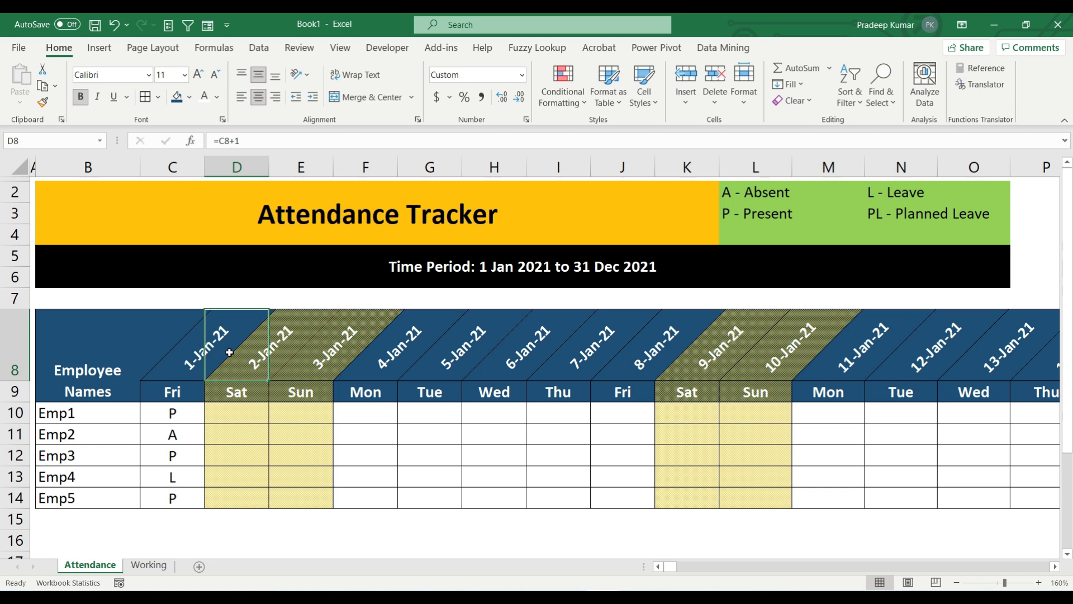
key(ctrl+F1)
drag(132, 283, 190, 426)
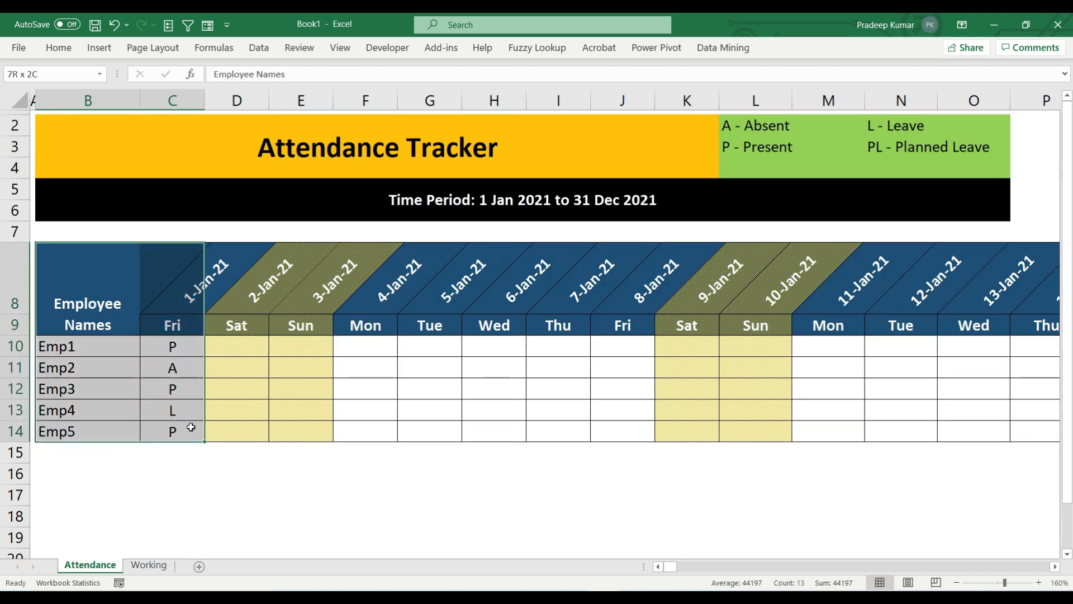
key(ctrl+shift+Right)
drag(365, 348, 604, 431)
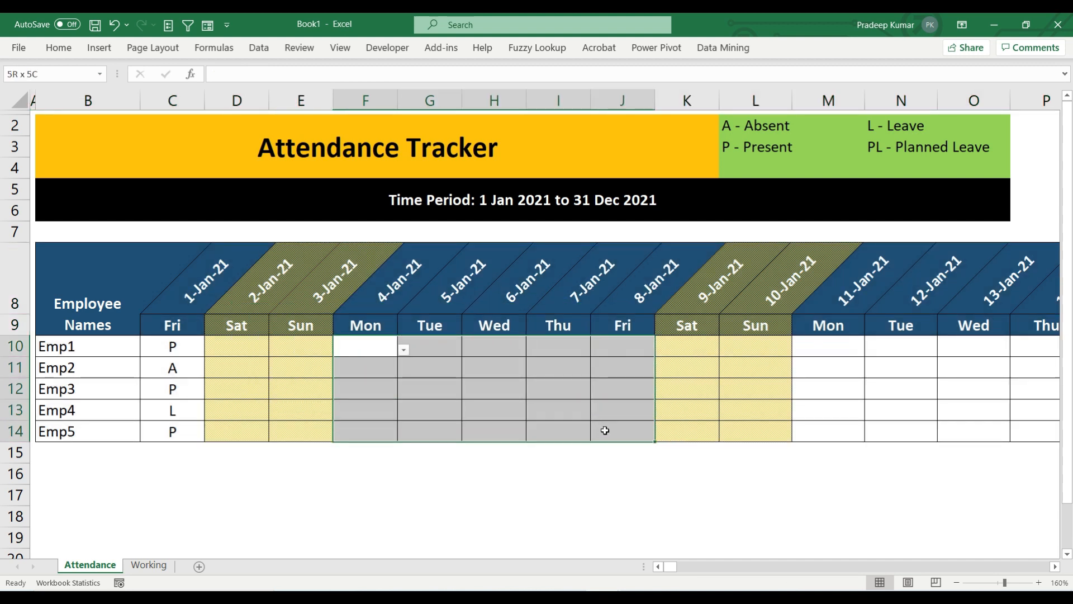
click(106, 462)
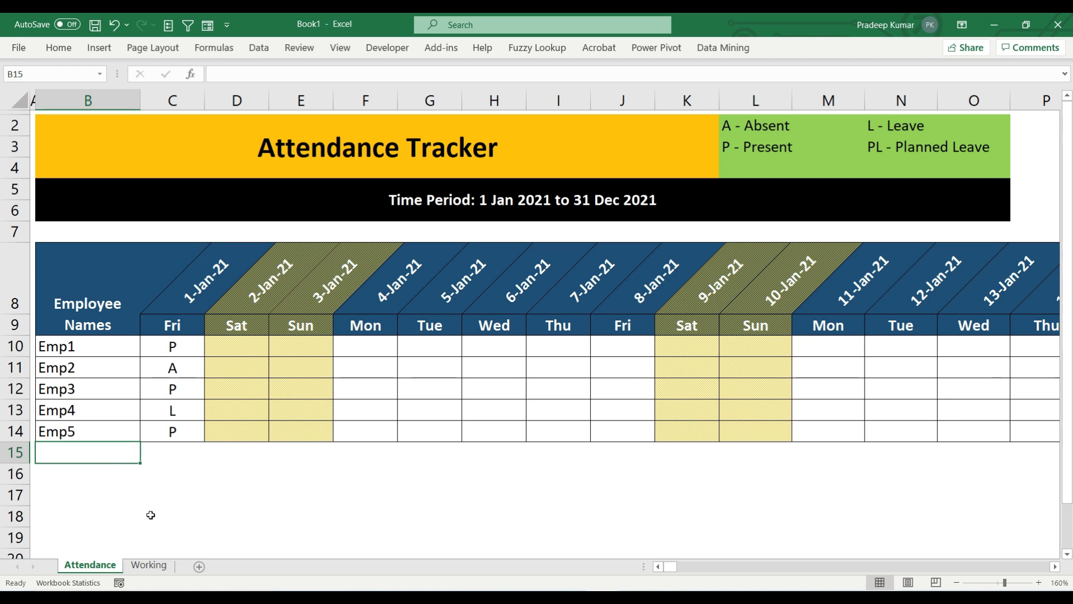
- On the Working sheet, enter the heading Select Date Category in D2 and autofit column D to it
click(149, 565)
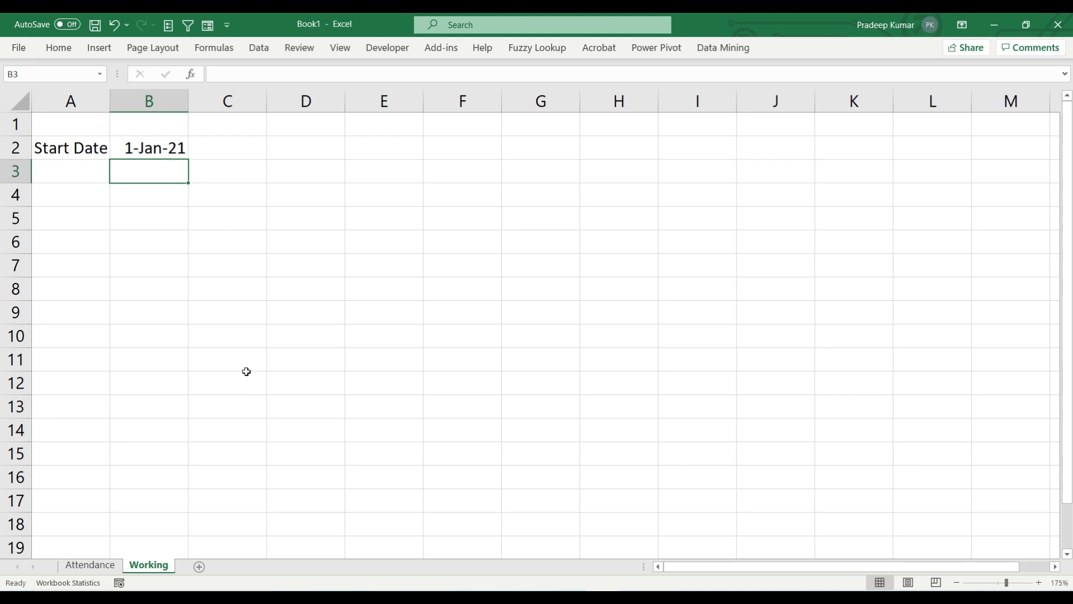
click(90, 565)
click(141, 567)
click(308, 152)
text(Select Dare)
key(BackSpace)
key(BackSpace)
text(te Category)
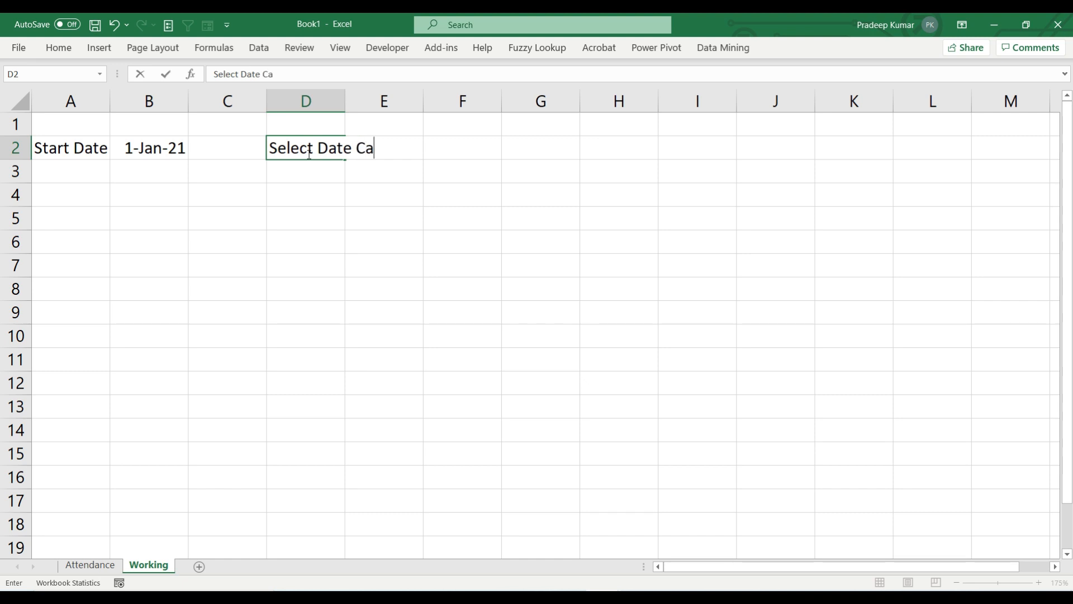
key(ctrl+Return)
key(alt+h)
key(o)
key(i)
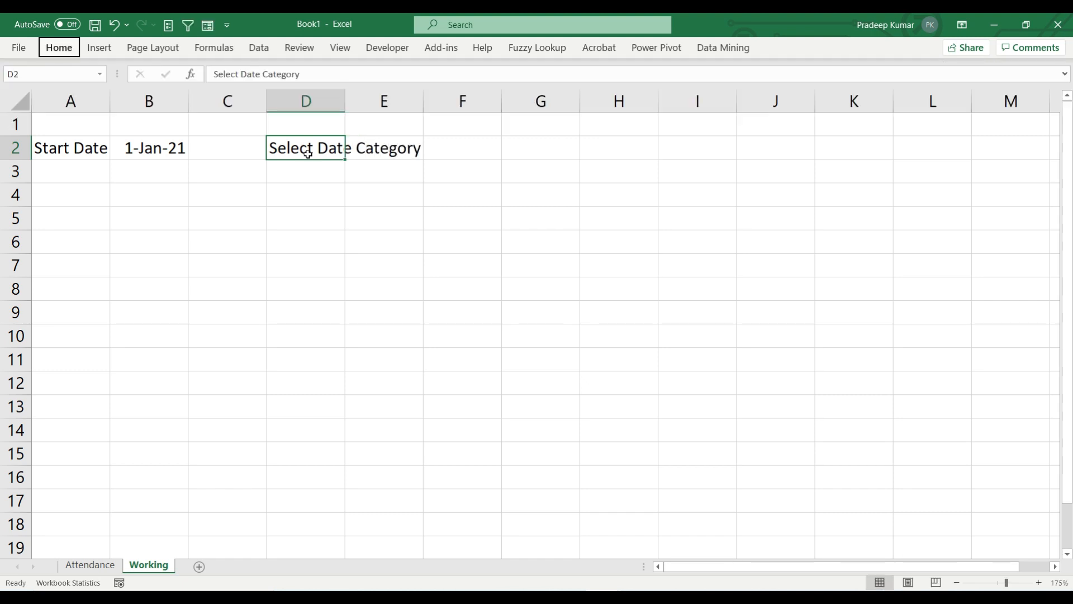
- List the date categories Today, Yesterday, Last 7 Days and This Month in D3:D6
key(Down)
text(Today)
key(Return)
text(Yesterday)
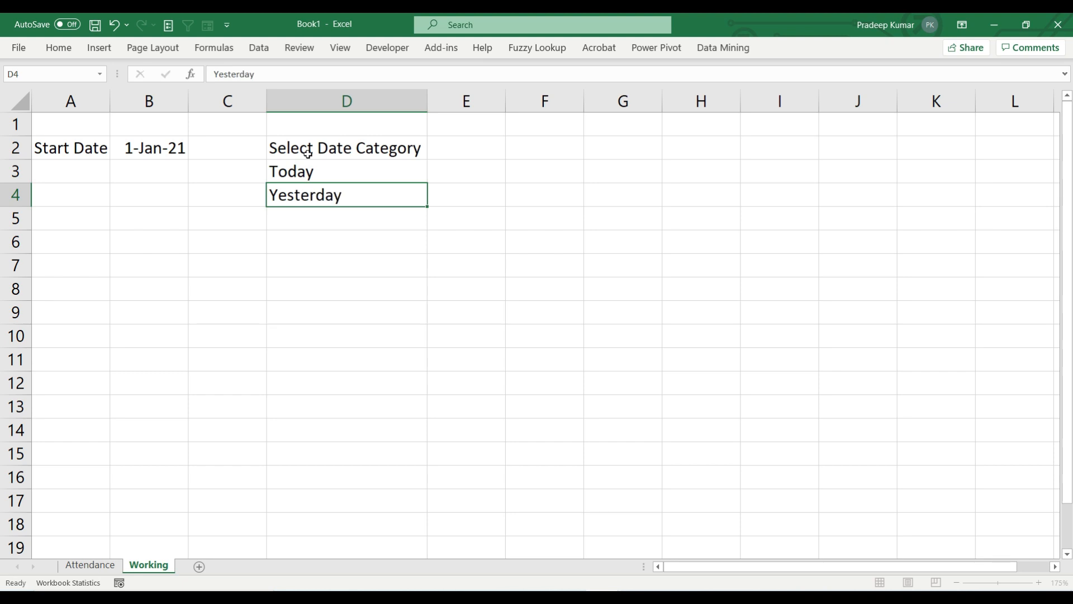
key(Return)
text(Last)
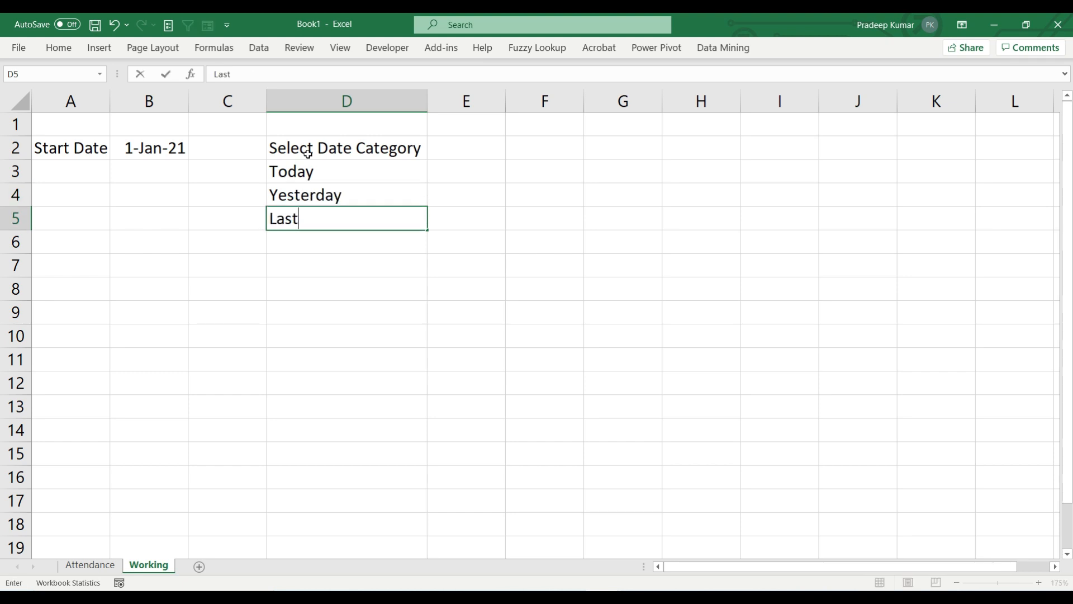
text( 7 Days)
key(Return)
text(This Month)
key(Return)
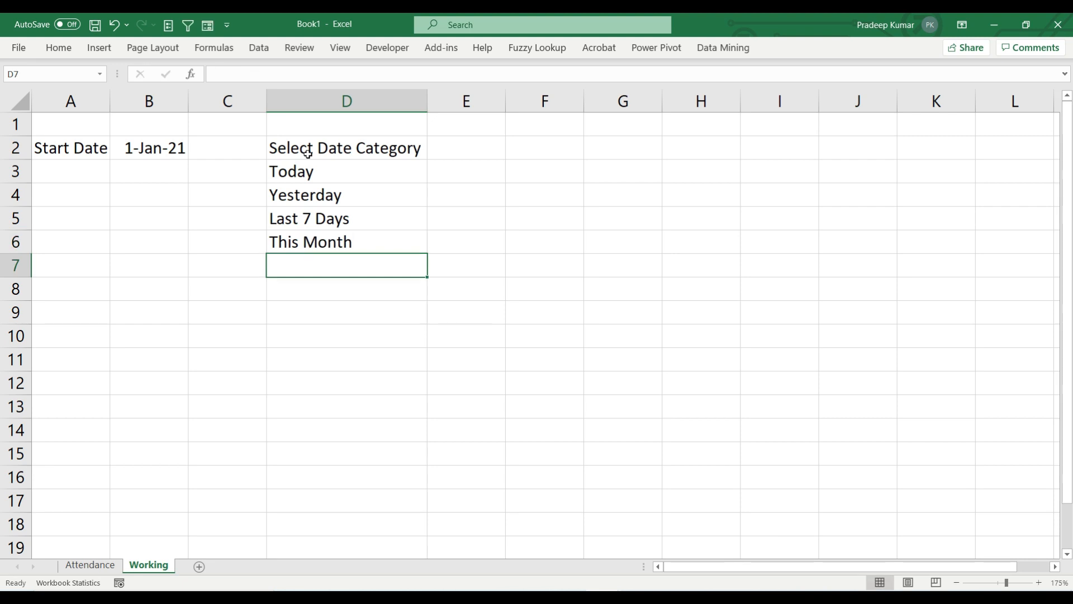
- Enter Jan and Feb in D7:D8 and fill the month series down to Dec in D18
text(Jan)
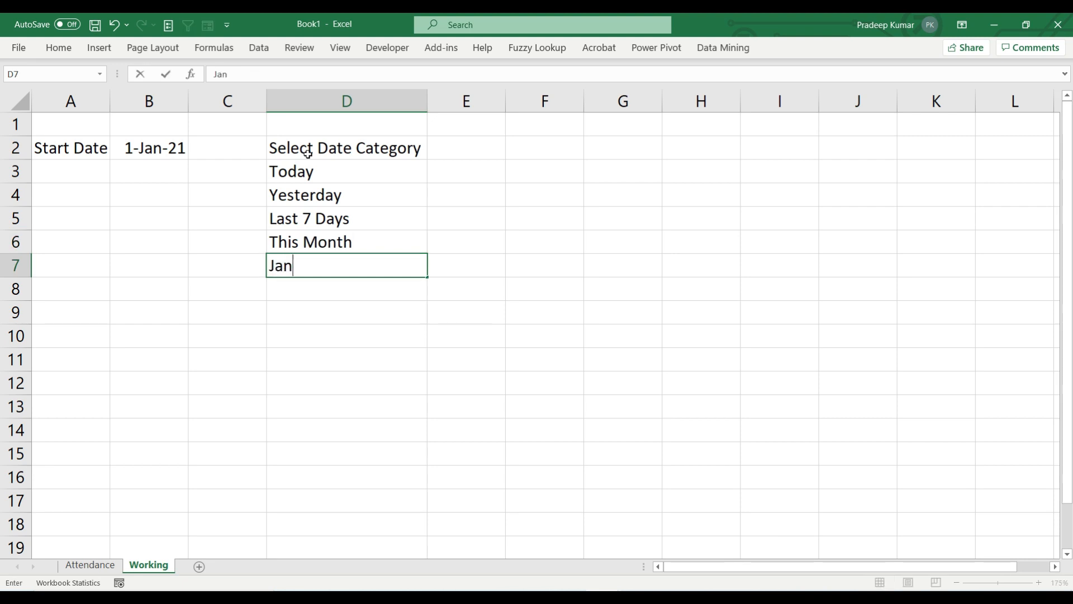
key(Return)
text(Feb)
drag(313, 265, 335, 289)
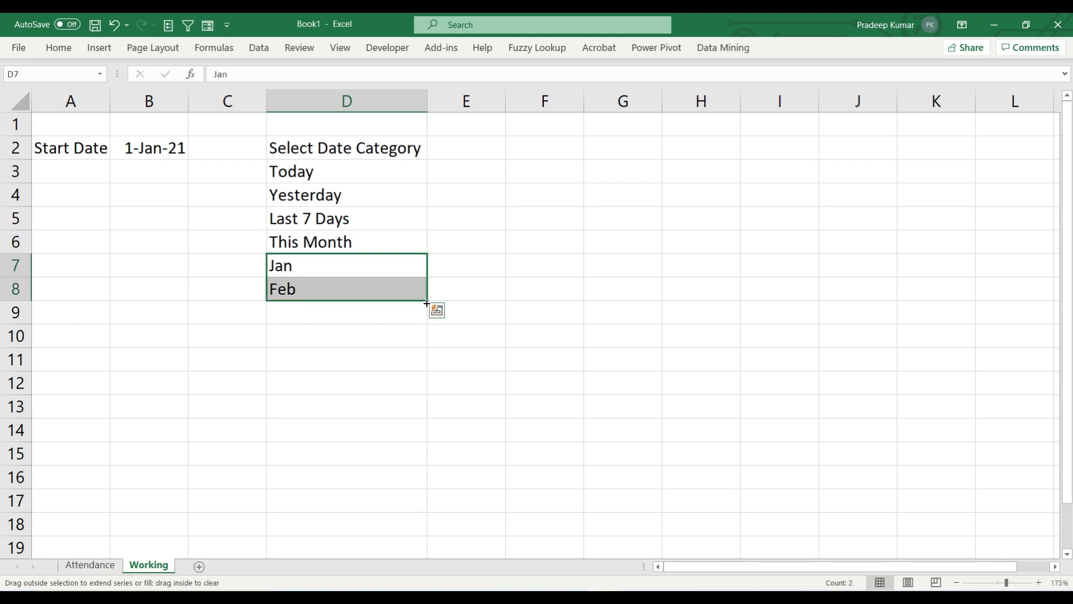
drag(427, 301, 416, 529)
- Add Custom Date in D19 as the last entry of the category list
key(ctrl+Down)
key(Down)
key(Down)
key(Down)
key(Up)
key(Up)
text(Custom Date)
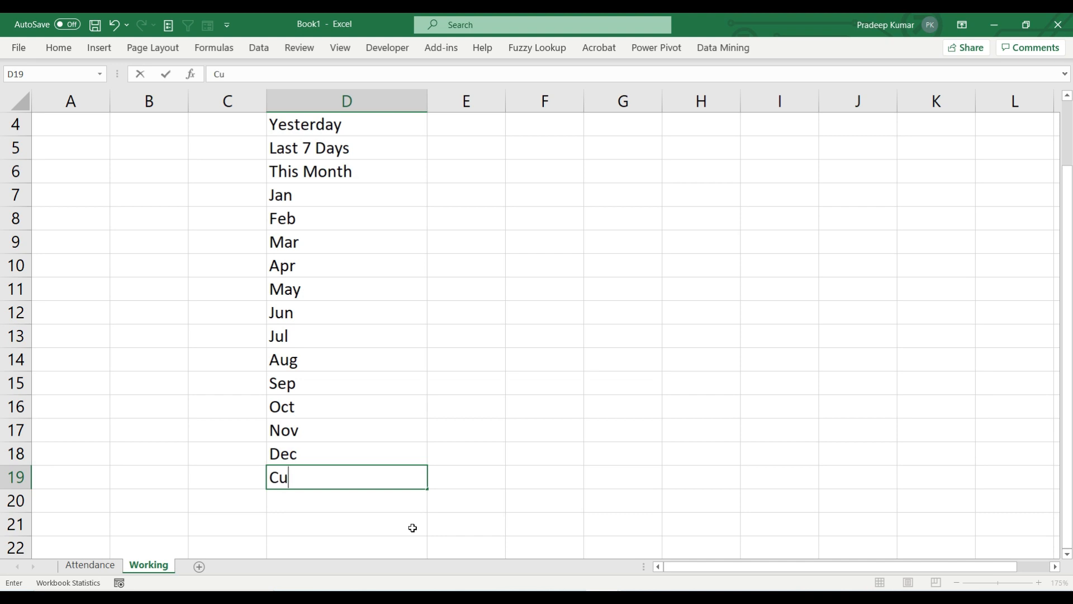
key(ctrl+Return)
key(ctrl+Up)
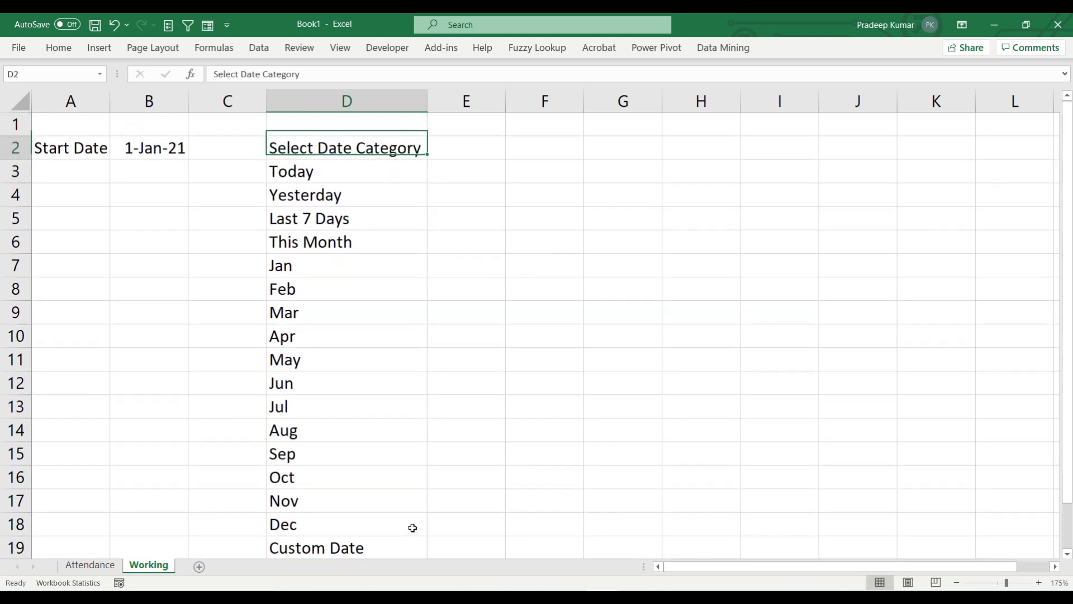
key(Down)
key(ctrl+shift+Down)
- On the Attendance sheet, merge and center B16:C16 and enter the label Select Date Category
key(ctrl+Page_Up)
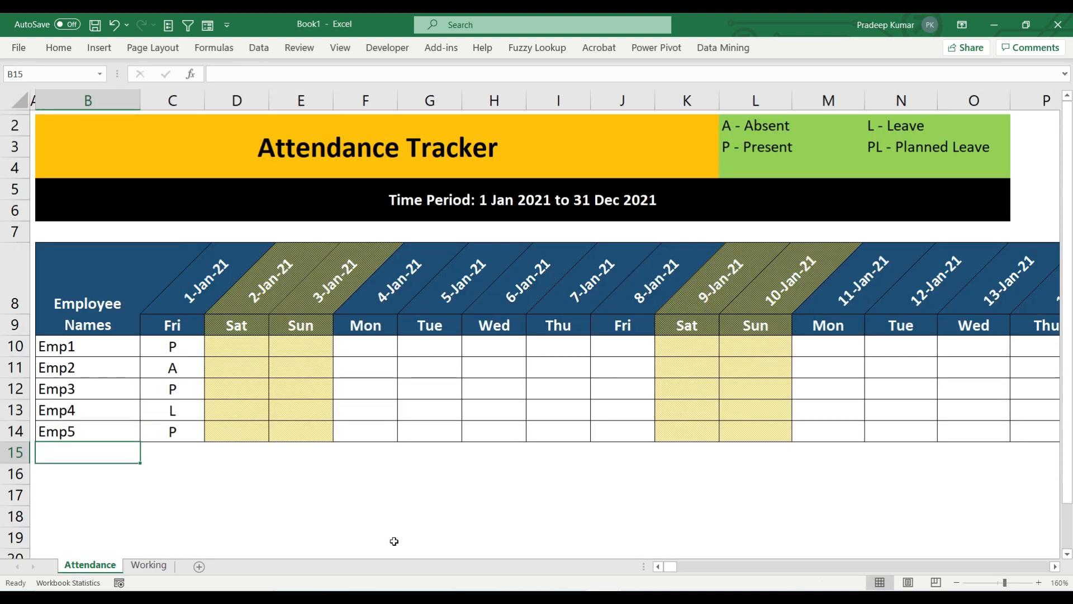
click(109, 480)
drag(109, 480, 175, 474)
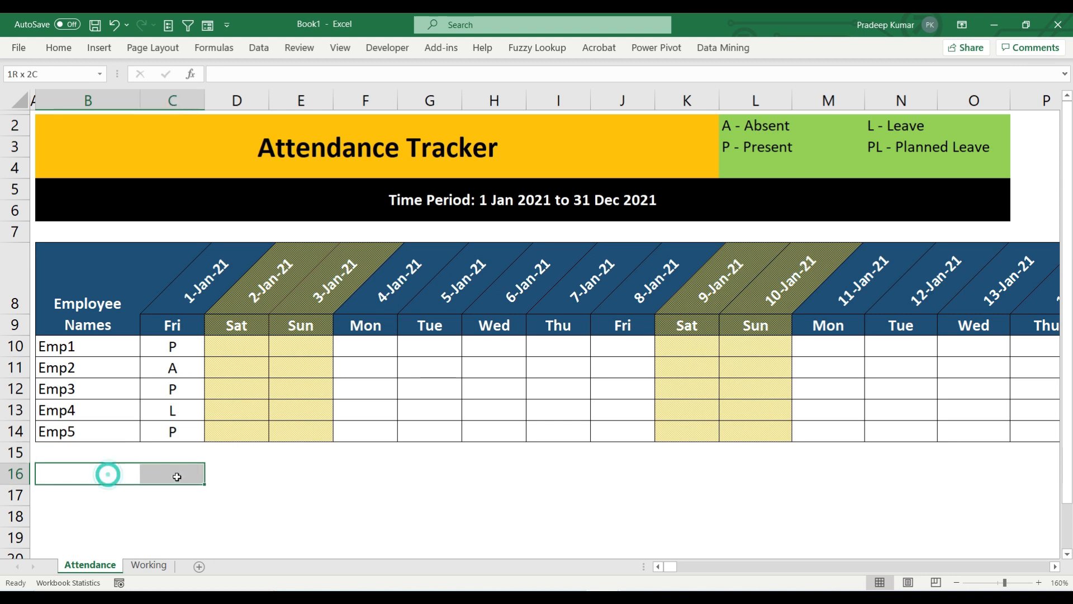
click(59, 48)
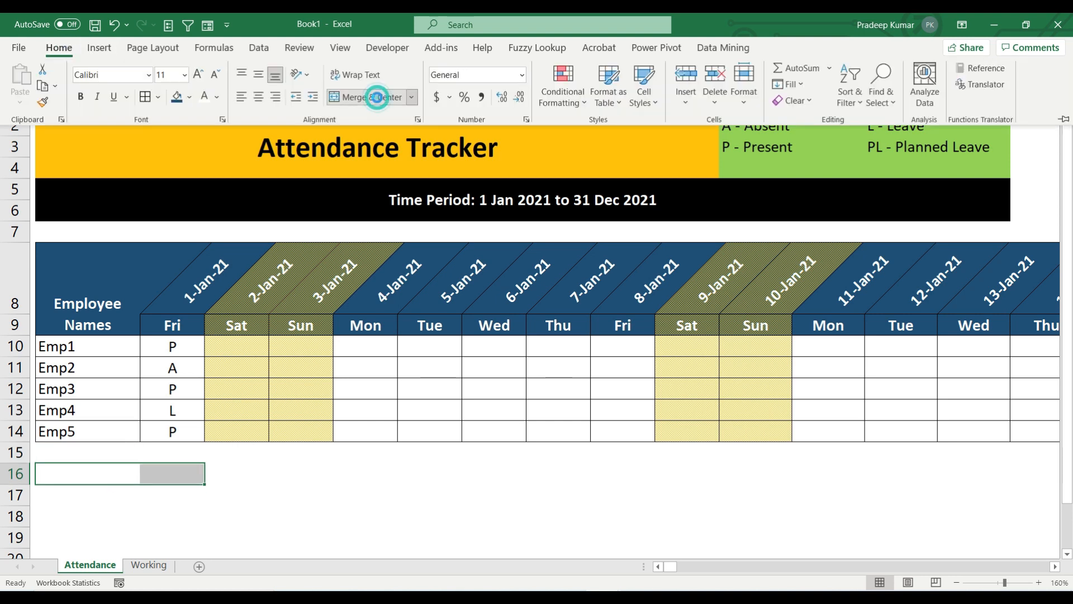
click(371, 97)
scroll(669, 356, down, 2)
text(Sel)
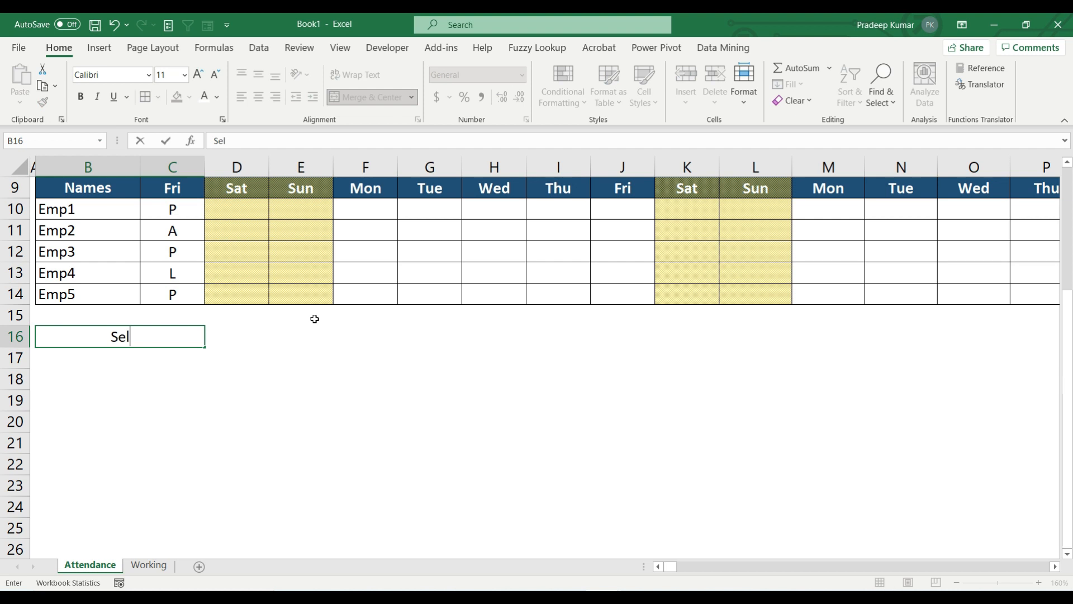
text(ect Date )
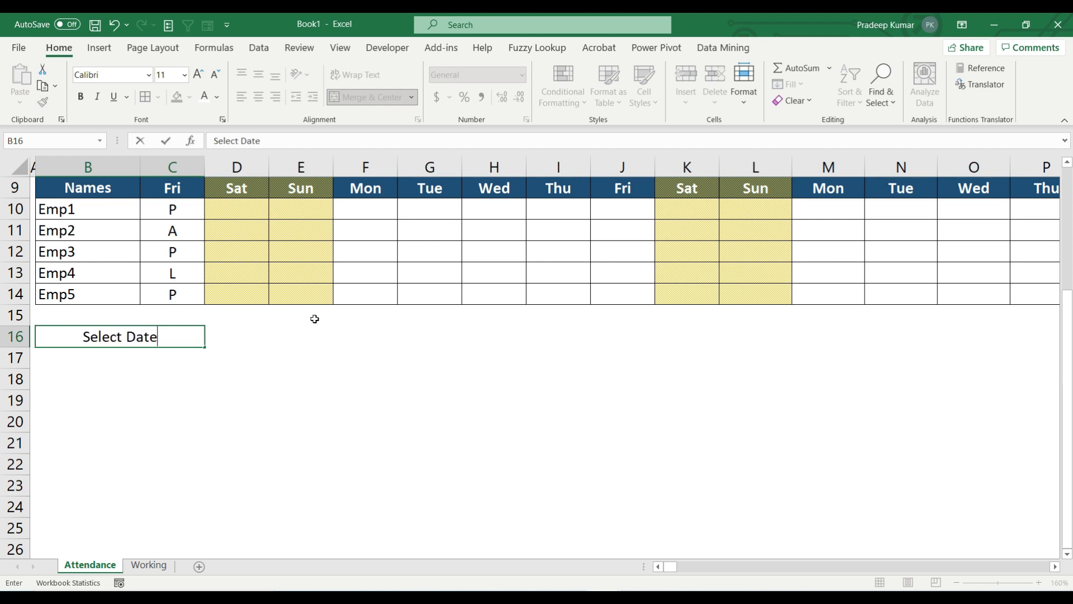
text(Category)
key(ctrl+Return)
- Merge and center D16:F16 beside the Select Date Category label
key(Right)
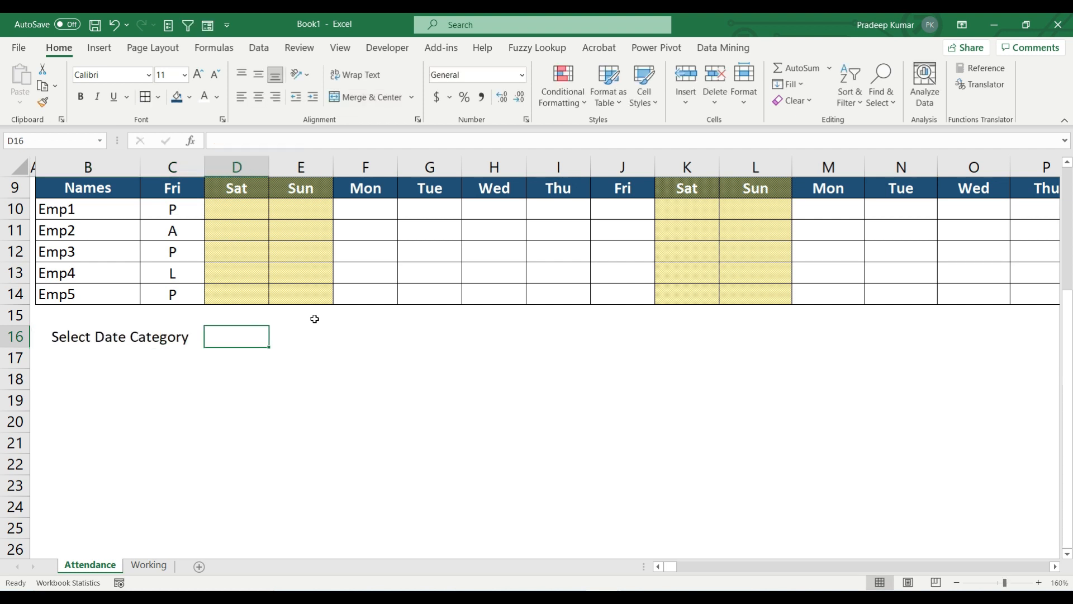
key(shift+Right)
key(shift+Right)
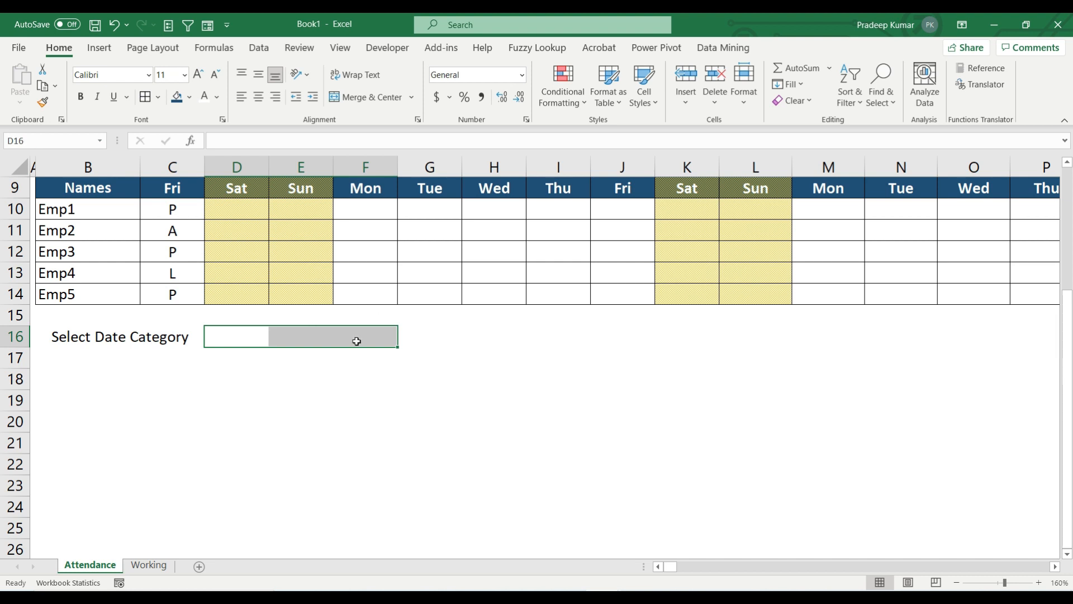
click(369, 98)
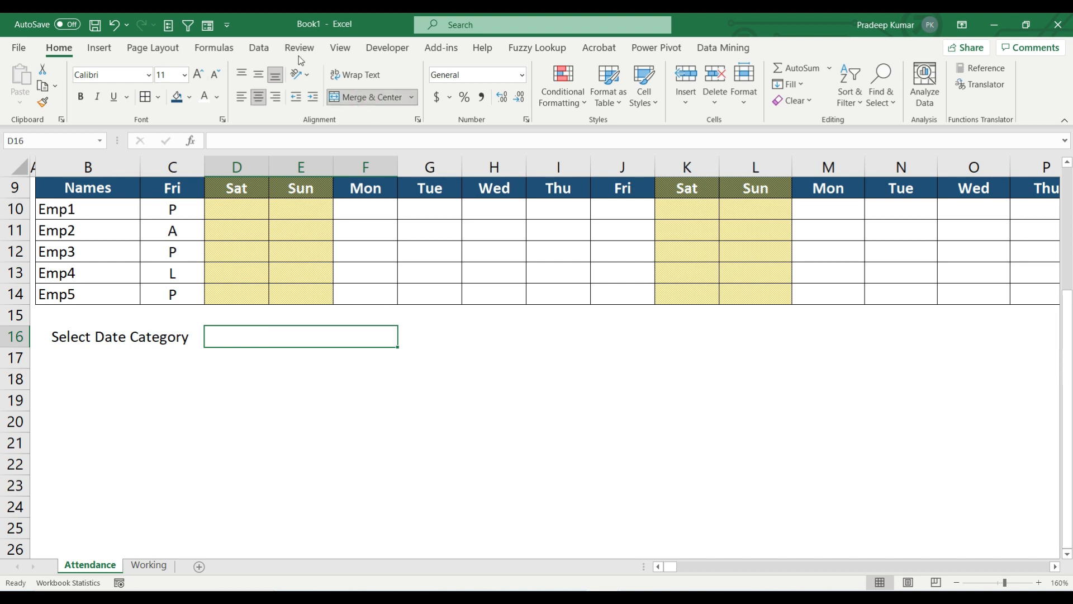
- Add a list data validation to the merged cell D16 with the source =Working!$D$3:$D$19 and check its dropdown
click(259, 48)
click(668, 104)
click(693, 119)
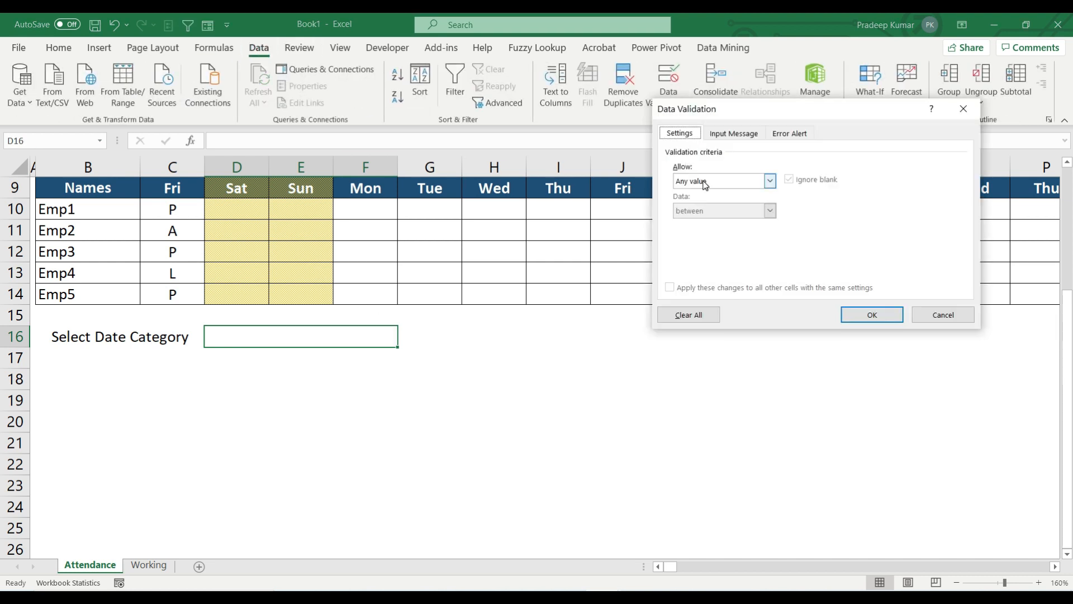
click(703, 180)
click(693, 223)
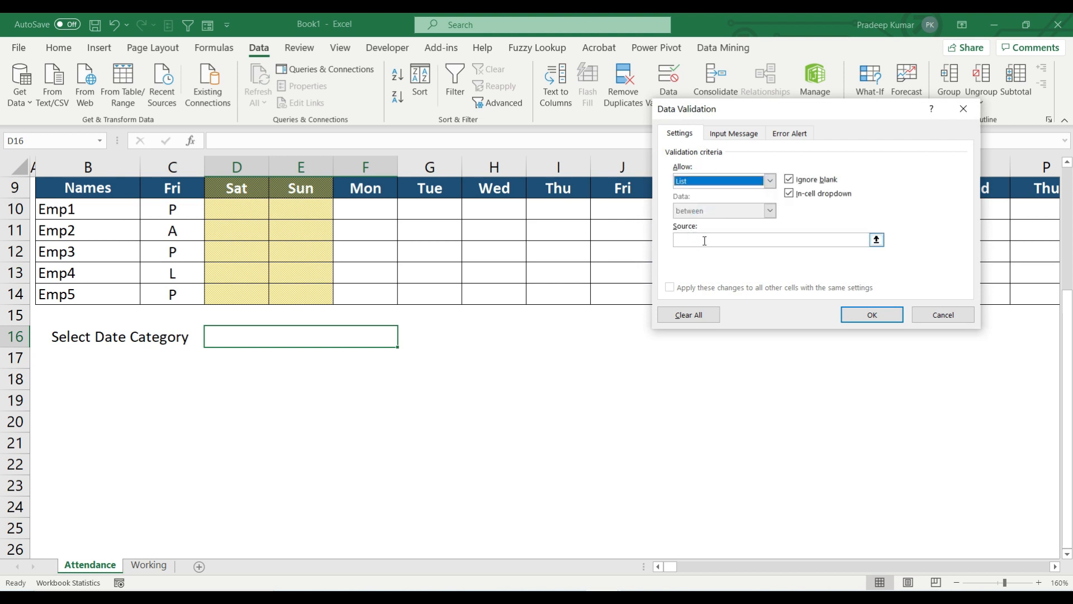
click(704, 241)
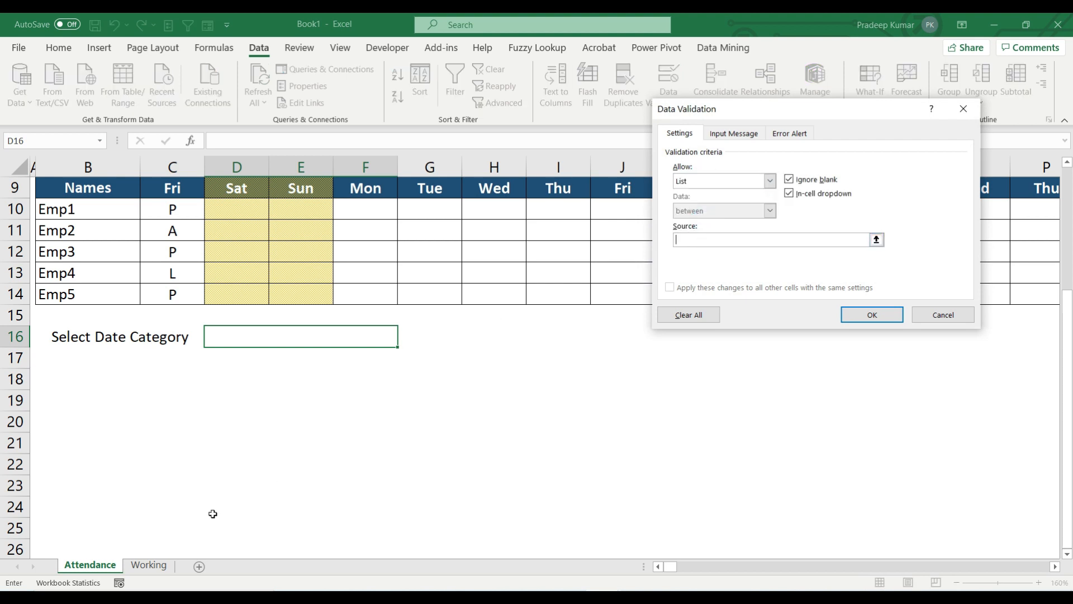
click(162, 566)
drag(326, 214, 333, 518)
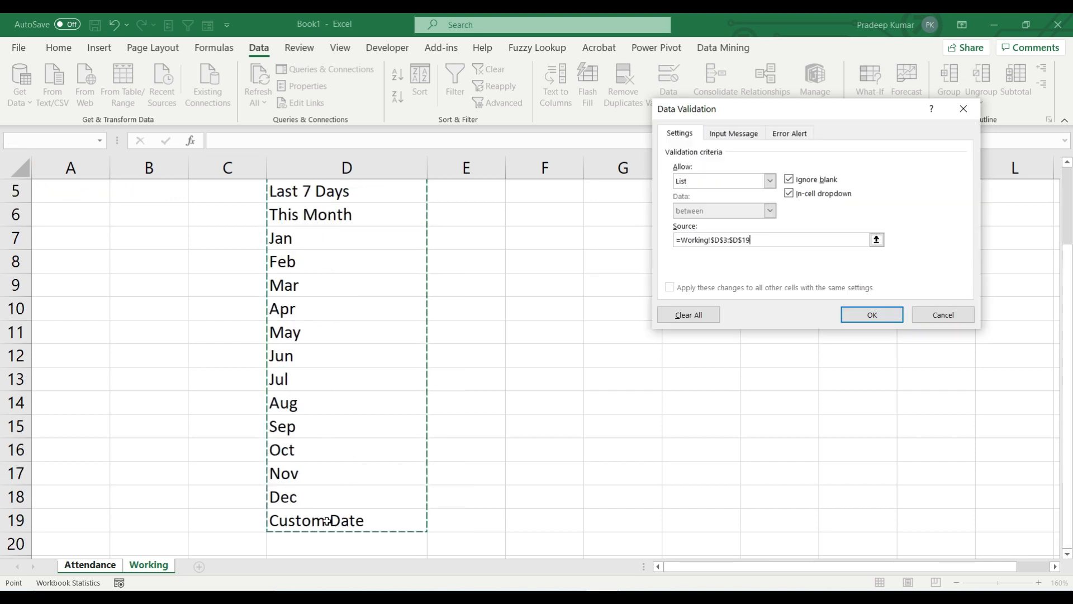
click(873, 314)
click(403, 340)
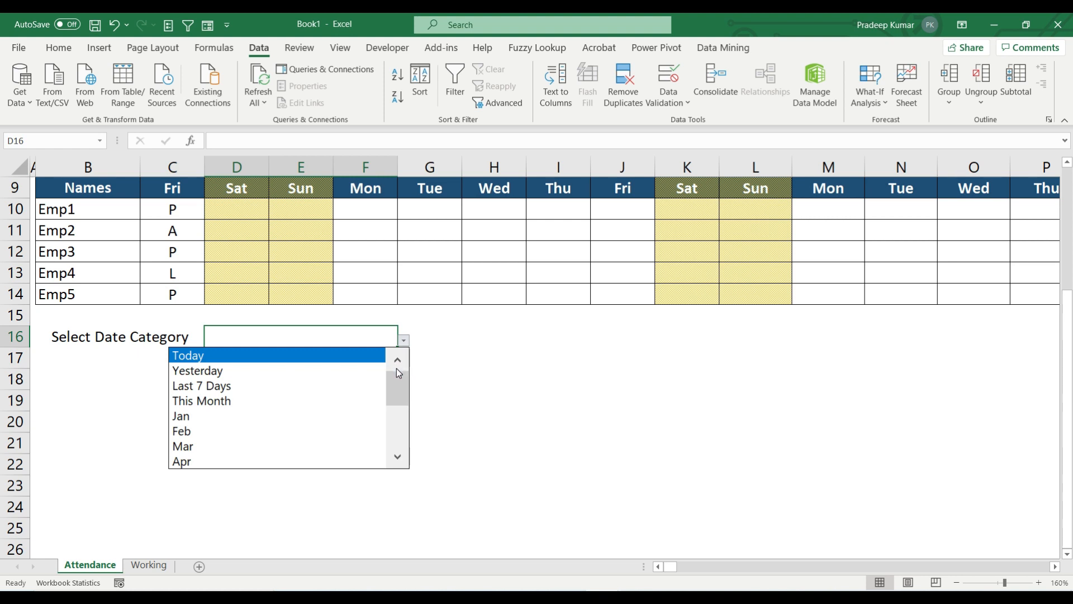
click(67, 375)
- Enter the heading Employee Name in B18 and link B19 to the first employee with =B10
click(85, 370)
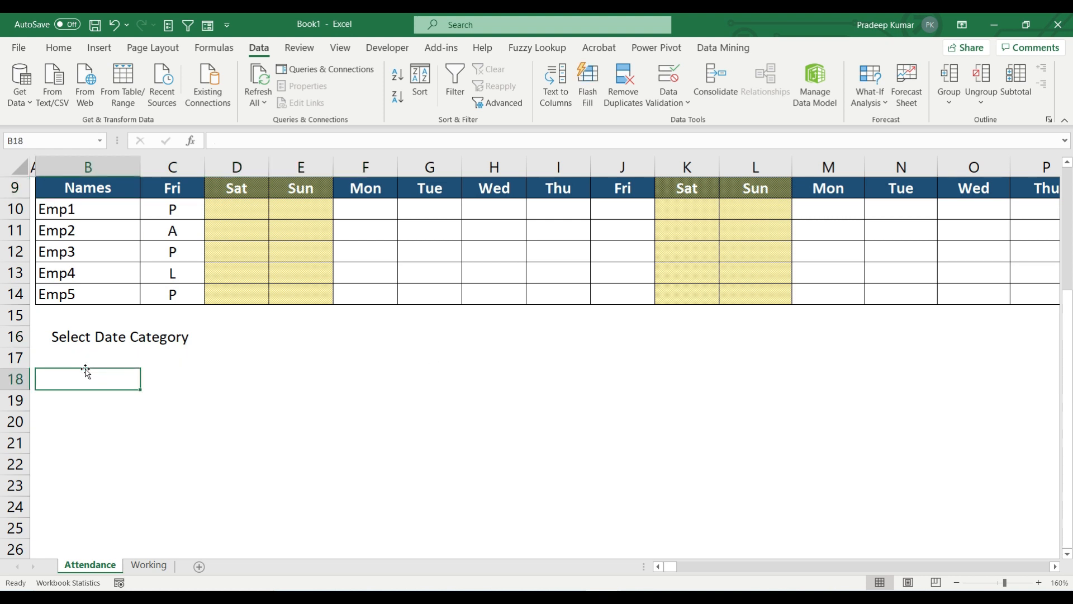
text(Employee Name)
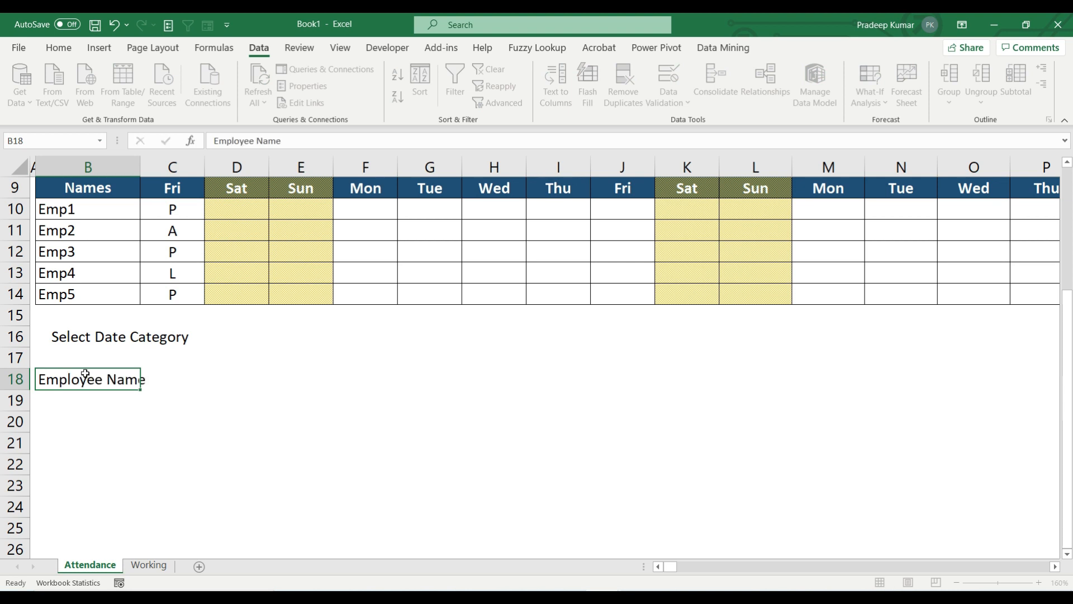
key(Return)
text(=)
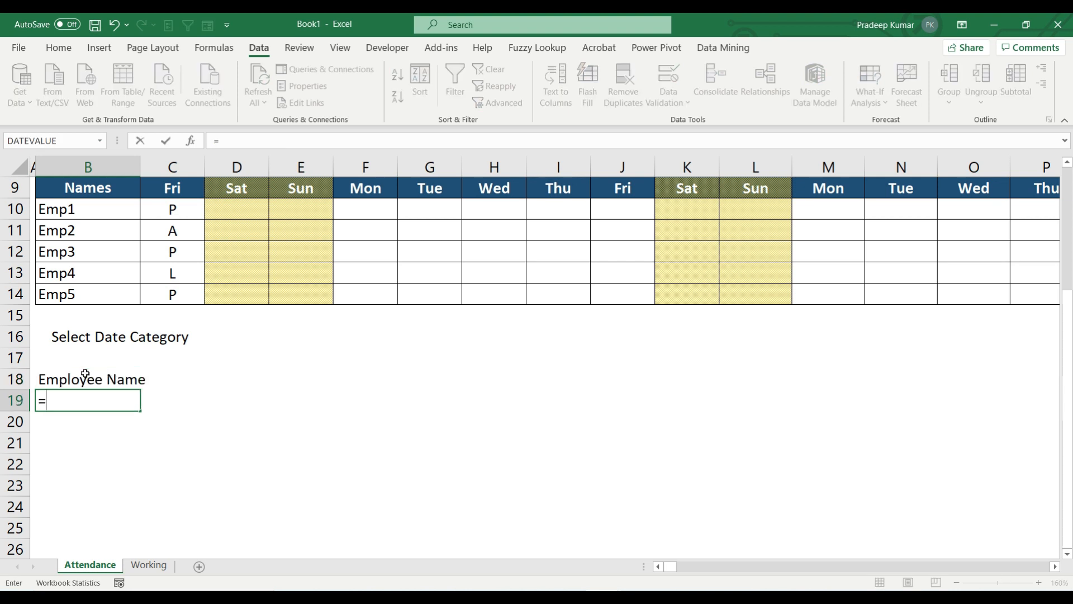
click(89, 208)
key(ctrl+Return)
- Copy the B19 formula down to B23 for the remaining employees, clearing the surplus copy in B24
key(ctrl+c)
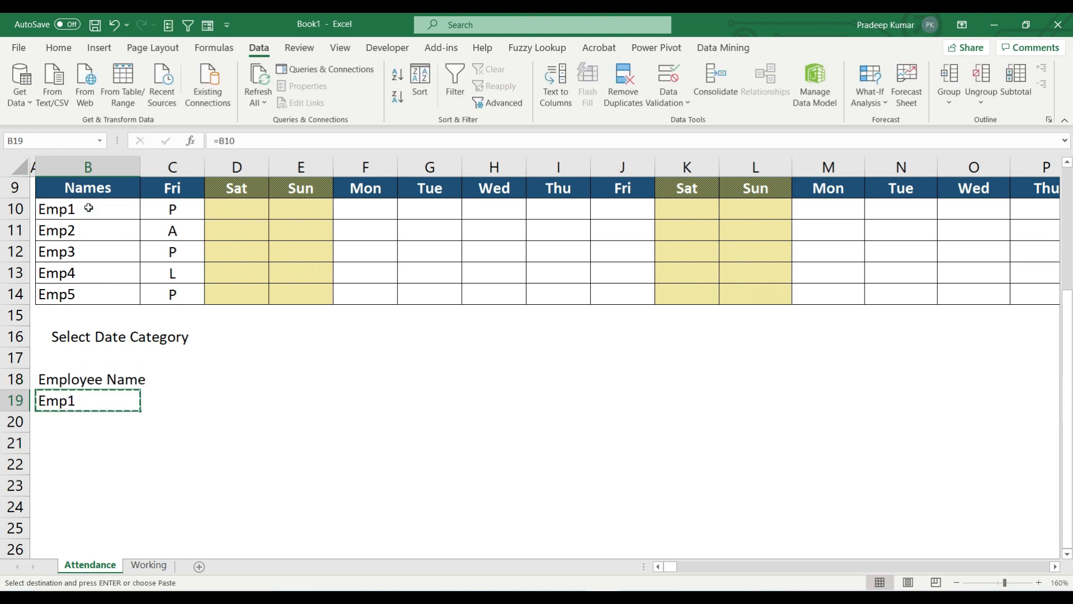
key(Down)
key(shift+Down)
key(shift+Down)
key(shift+Down)
key(shift+Down)
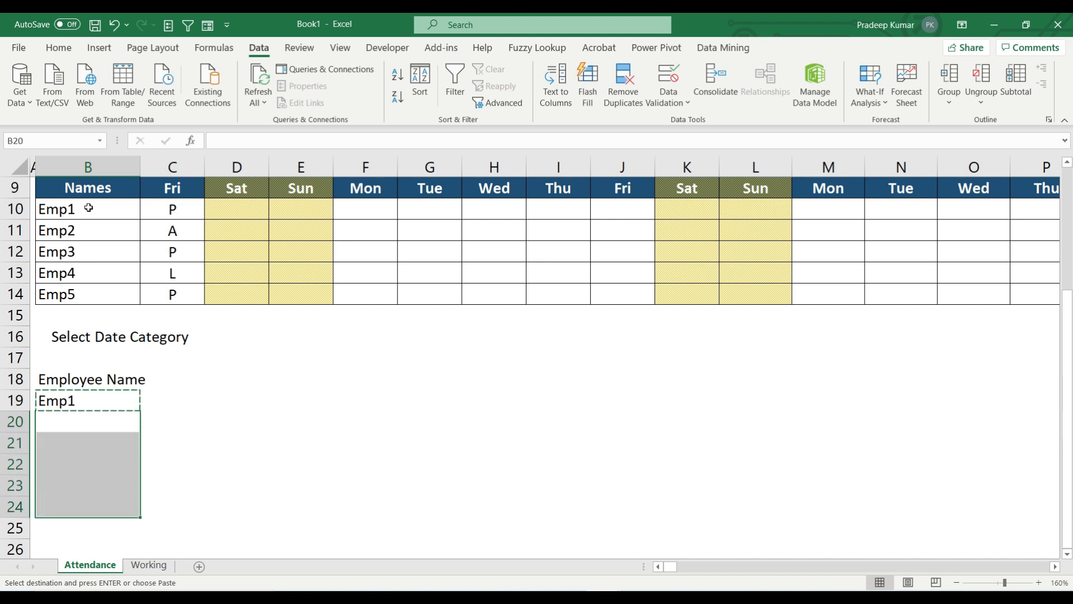
key(Return)
key(Down)
key(Down)
key(Down)
key(Down)
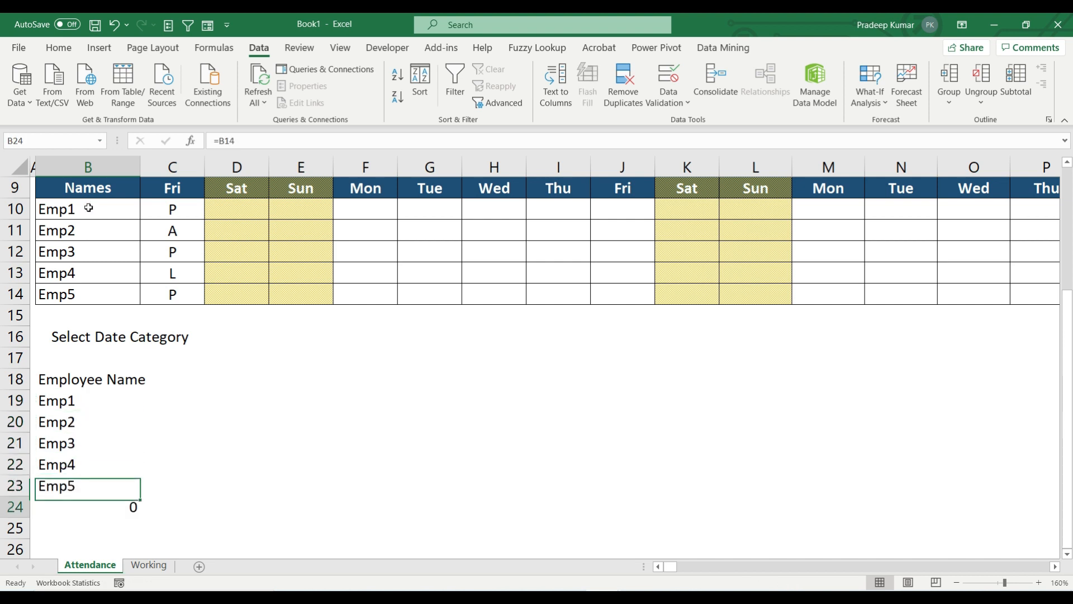
key(Delete)
- Enter the summary headings Total Days in C18 and Total Absent in E18
key(Up)
key(Up)
key(Up)
key(Up)
key(Up)
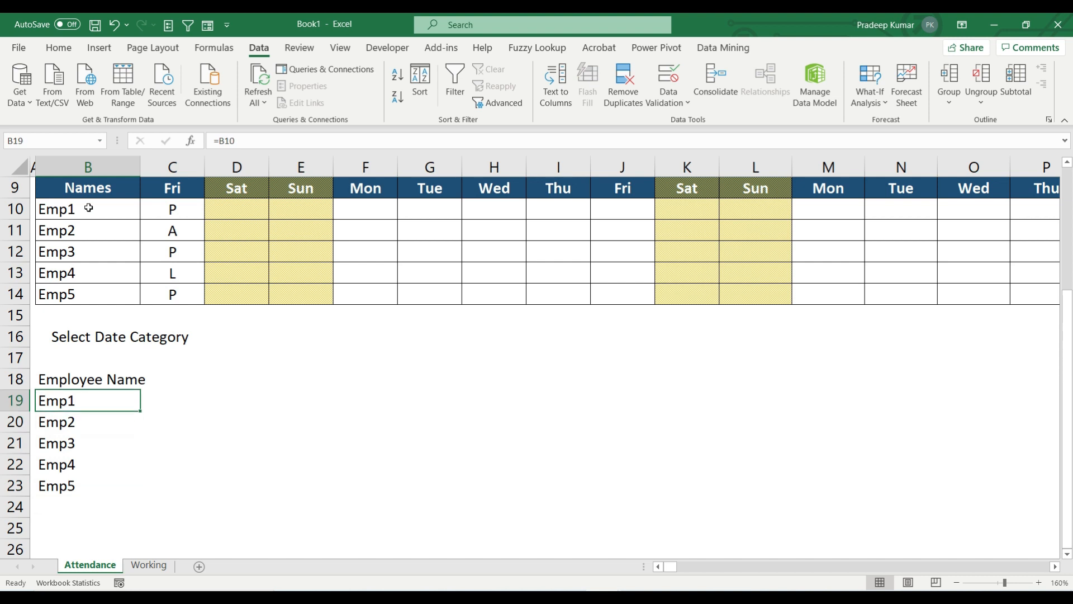
key(Up)
key(Right)
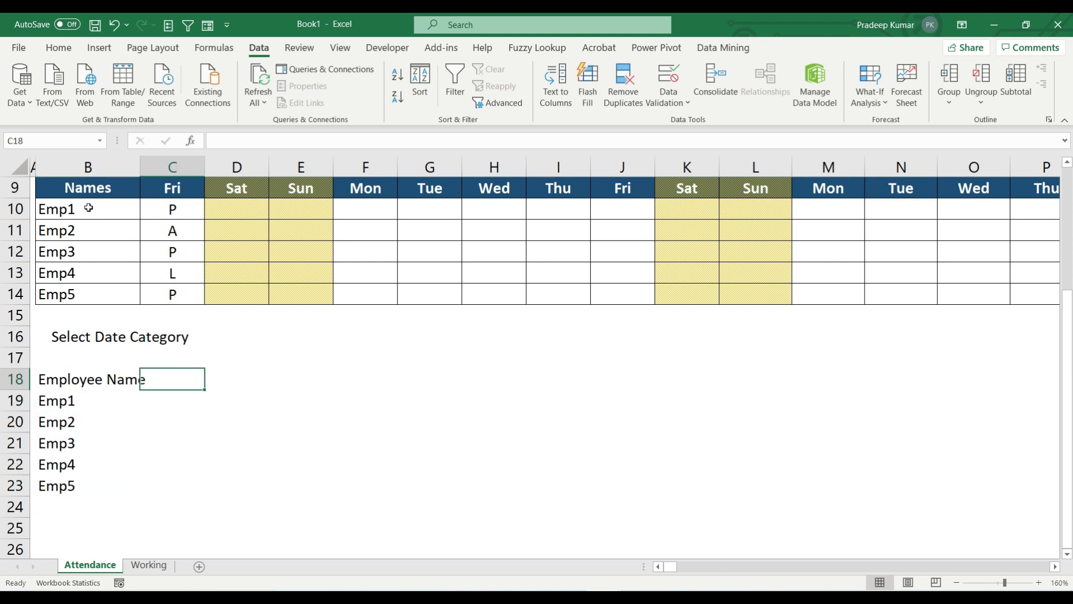
text(Total Days)
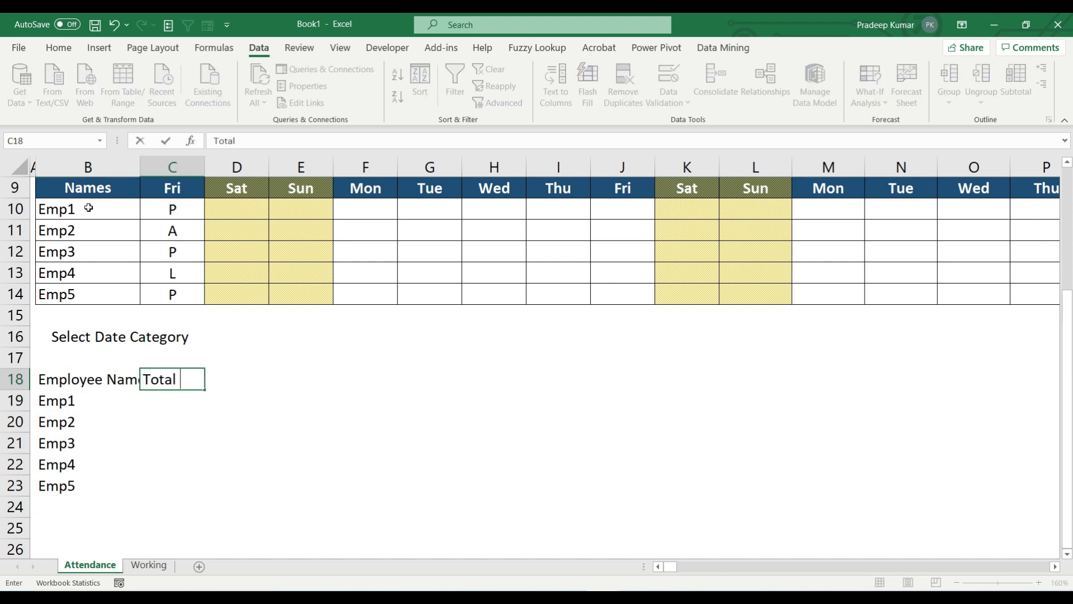
key(Tab)
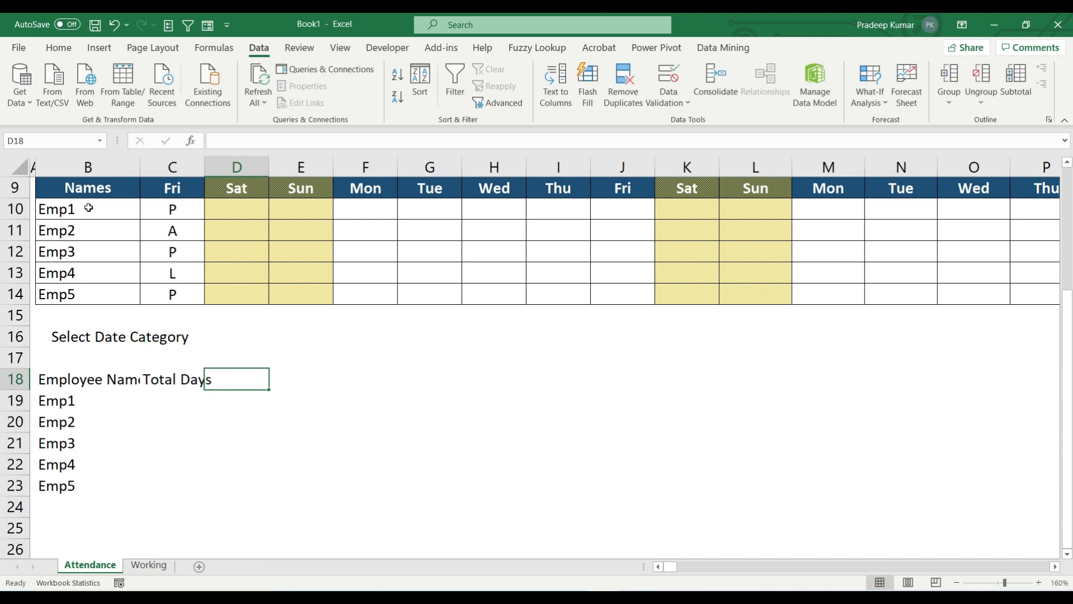
text(Total Absent)
key(Tab)
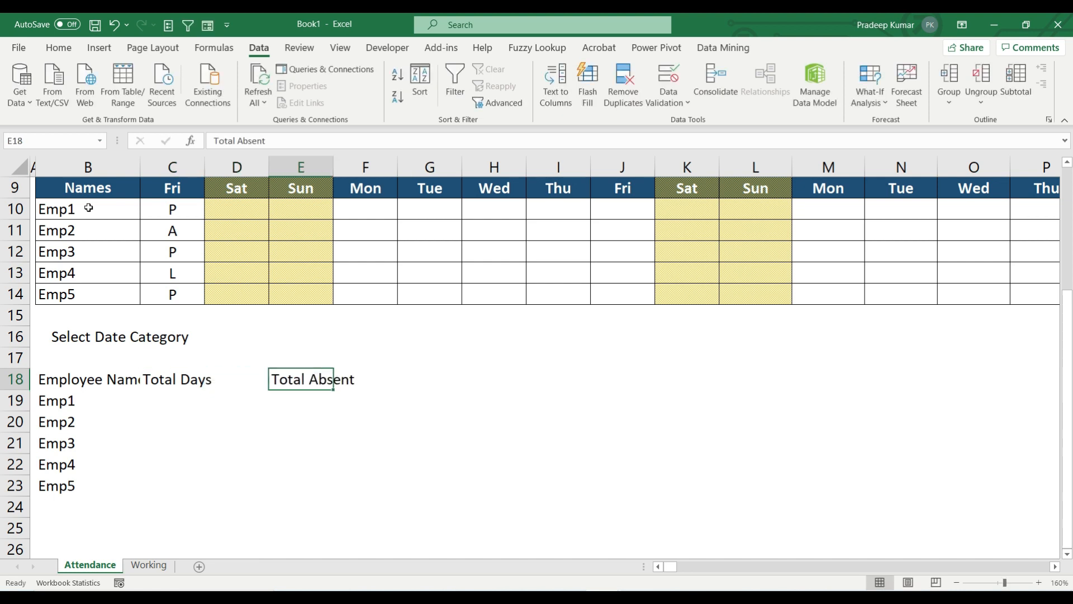
- Enter the summary headings Total Present in G18 and Present (%) in I18
key(Tab)
key(Tab)
text(Total Present)
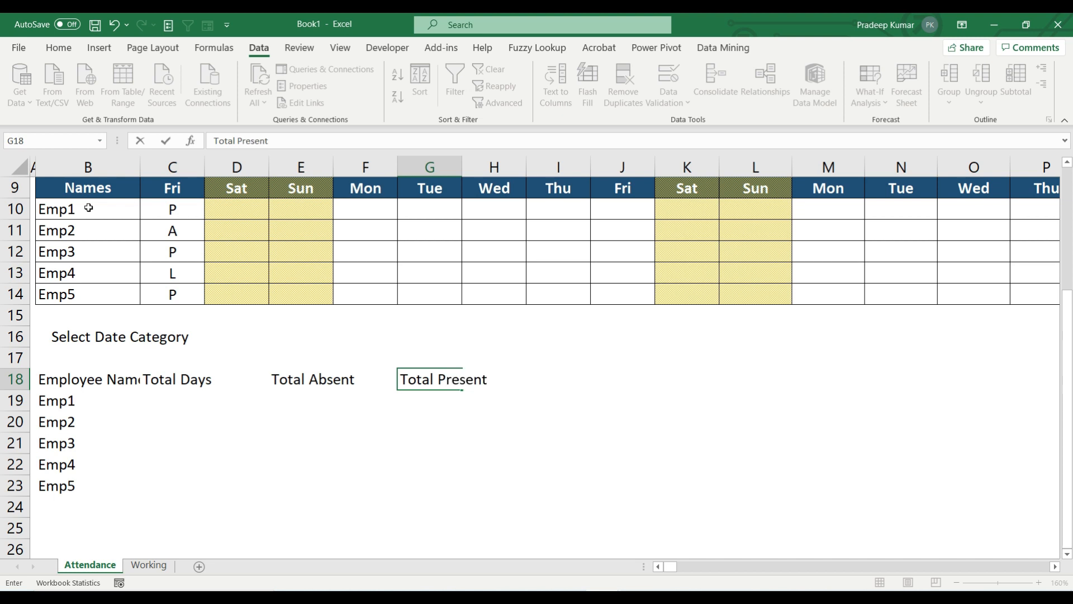
key(Tab)
key(Tab)
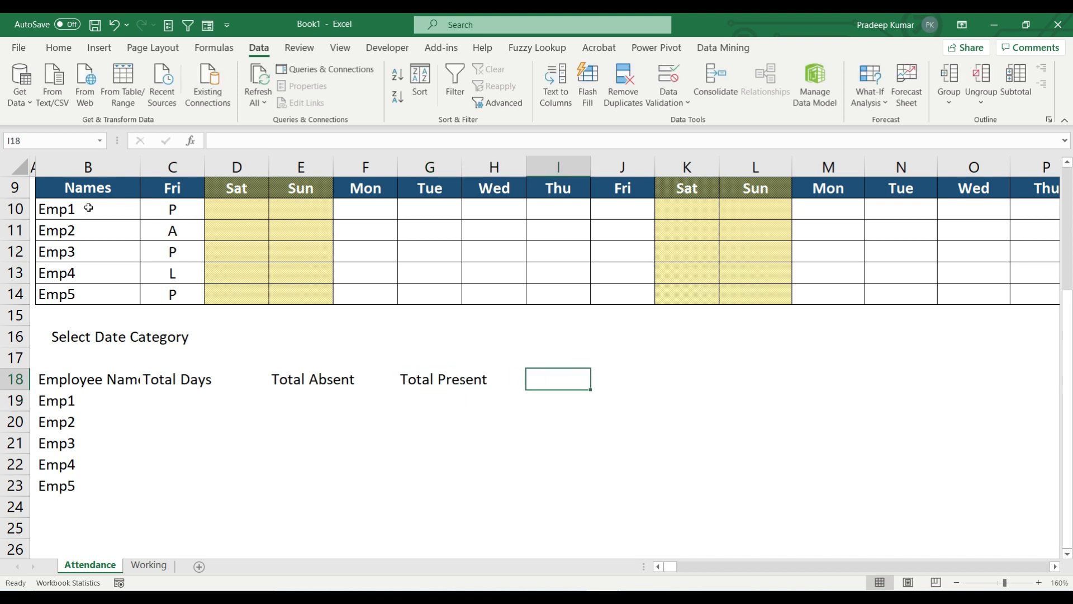
text(Present (%))
- Merge and center each summary heading across two columns: C18:D18, E18:F18, G18:H18 and I18:J18
click(190, 380)
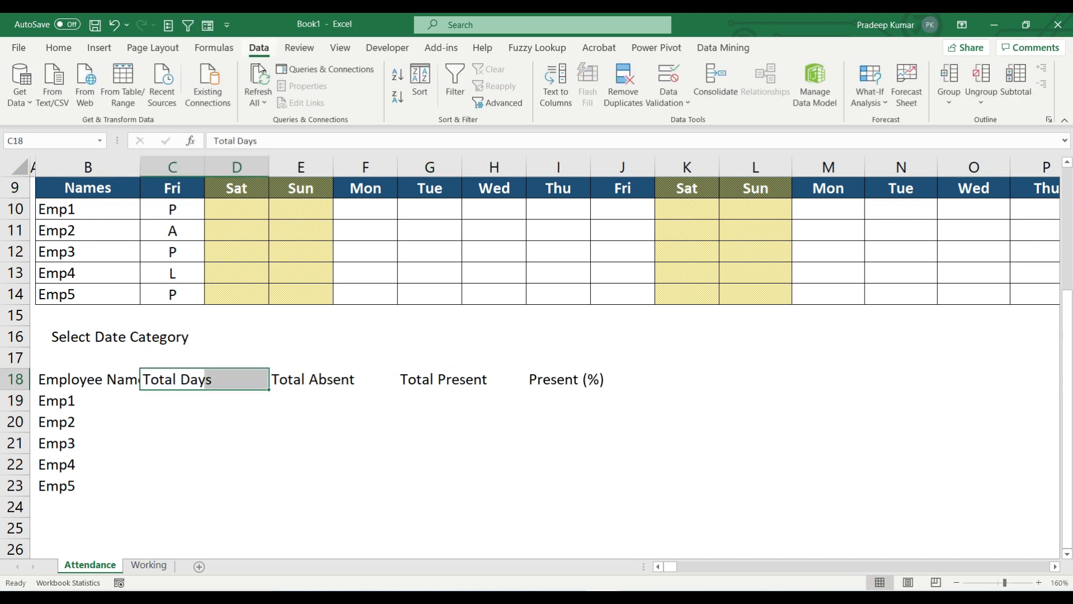
click(58, 47)
click(334, 96)
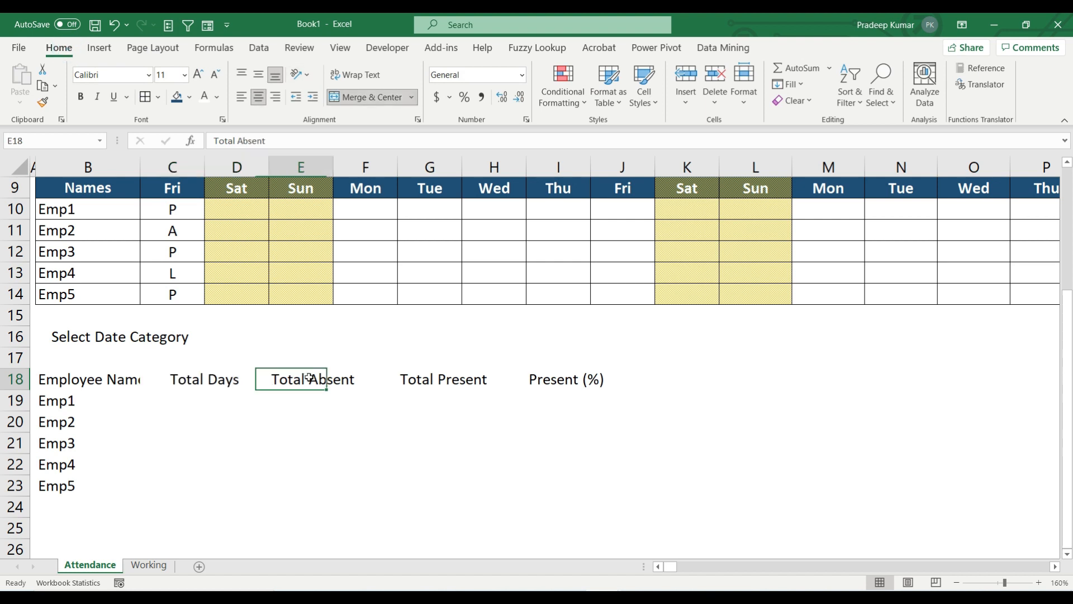
drag(292, 379, 385, 379)
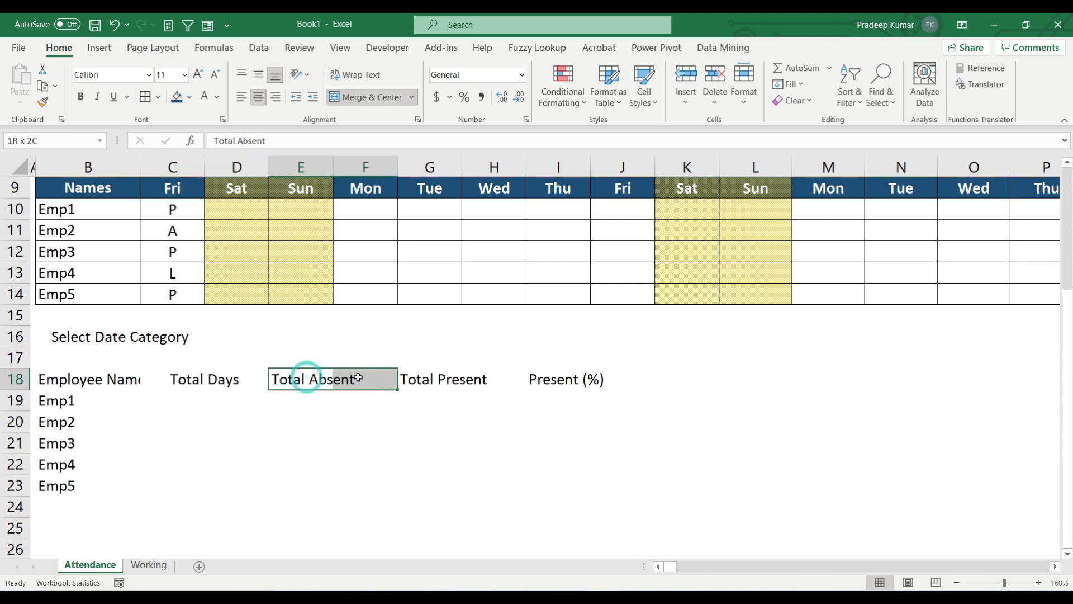
click(366, 100)
drag(430, 375, 492, 378)
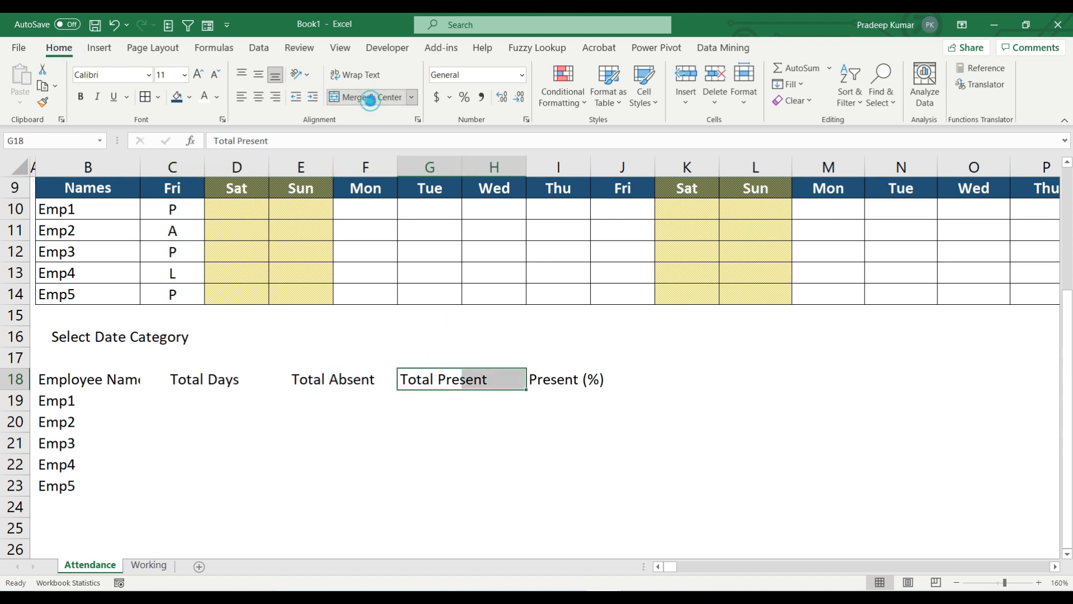
click(367, 97)
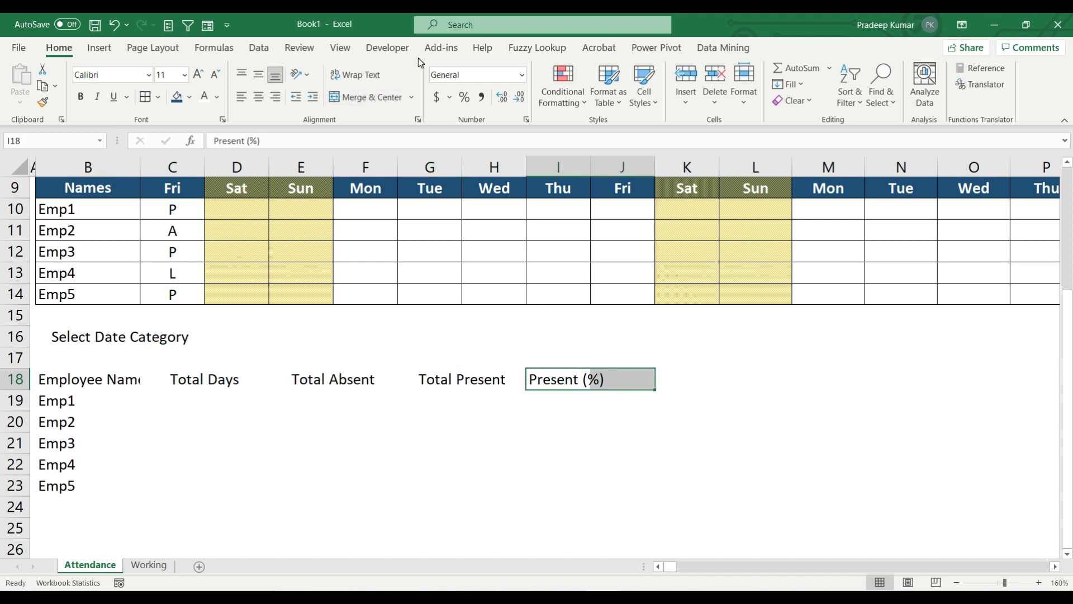
click(366, 96)
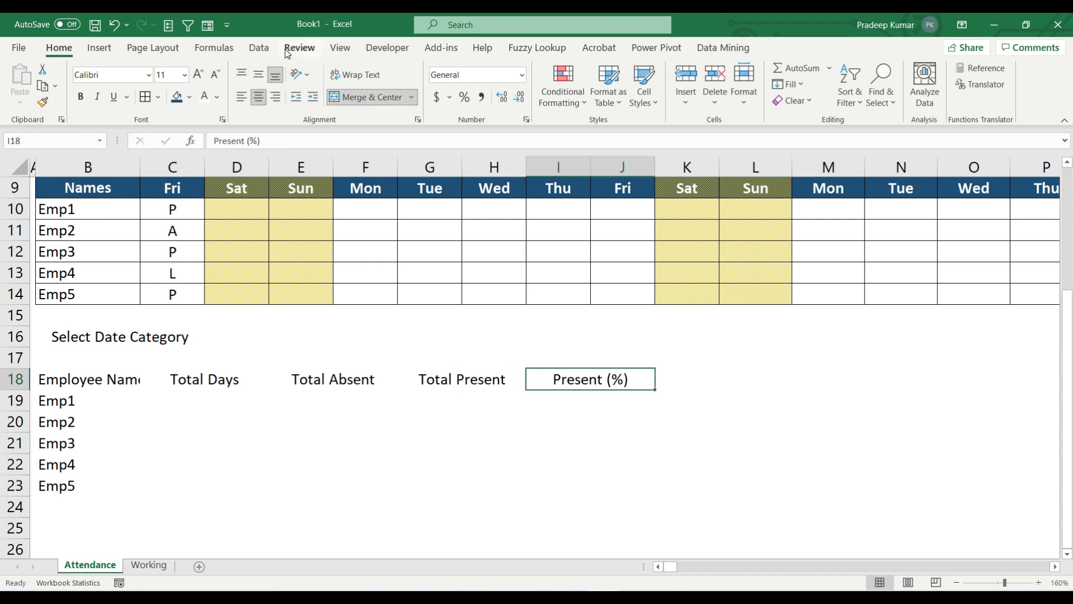
- Show the sheet's gridlines and merge and center C19:D19 under the Total Days heading
click(343, 49)
click(351, 97)
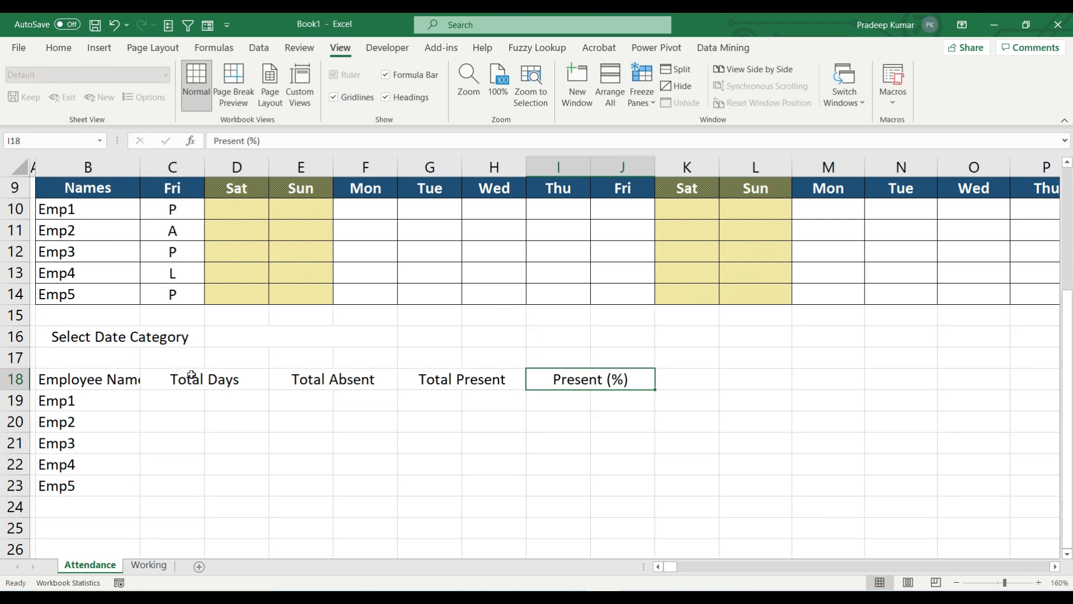
drag(180, 400, 224, 399)
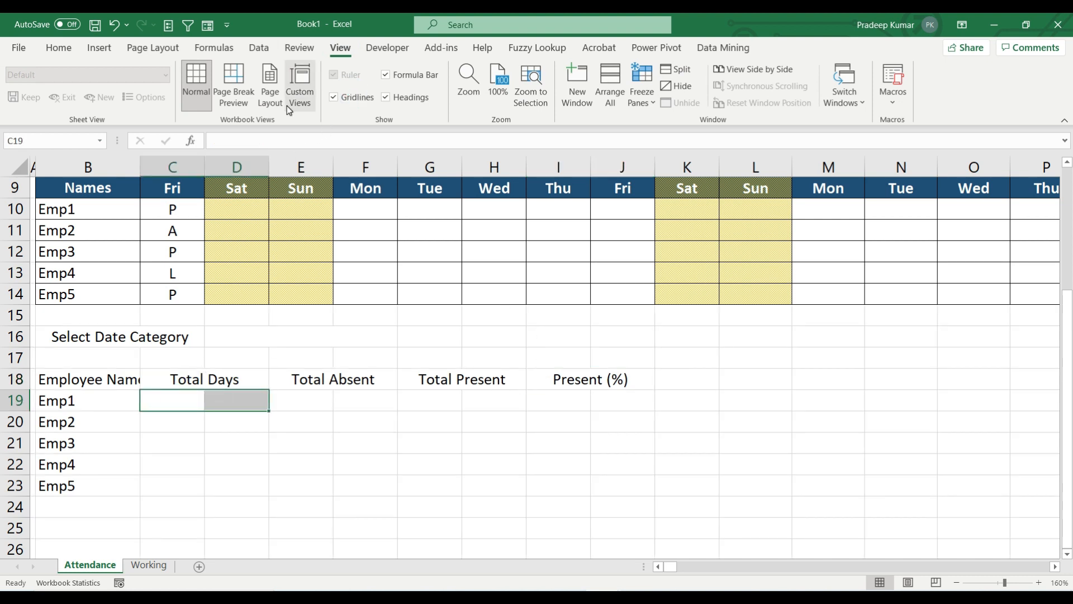
click(59, 48)
click(366, 97)
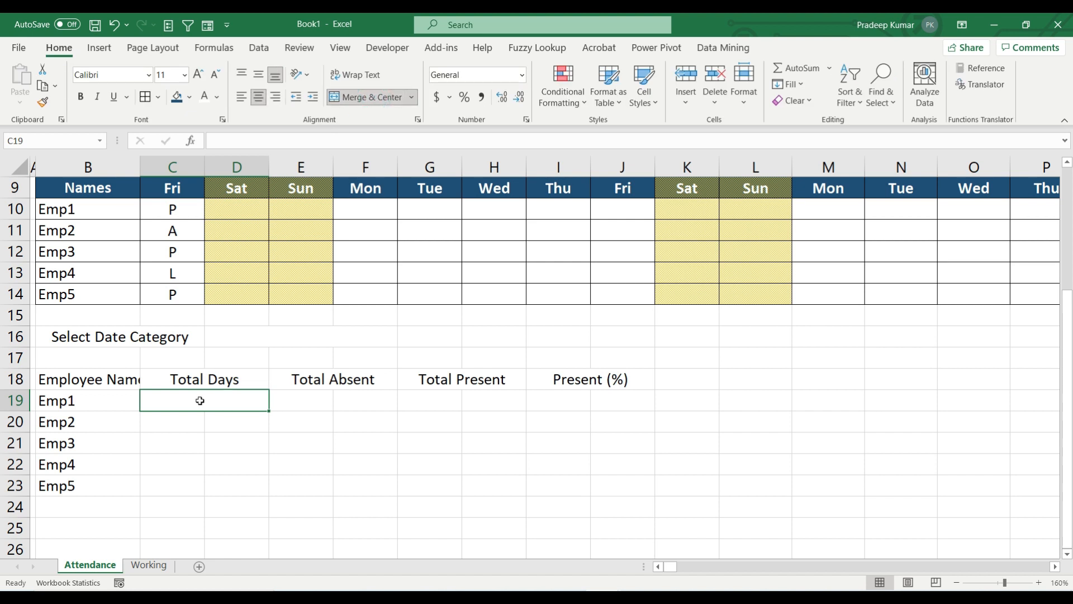
- Copy the merged cell C19:D19 down the Total Days column to row 23
key(ctrl+c)
key(Down)
key(shift+Down)
key(shift+Down)
key(shift+Down)
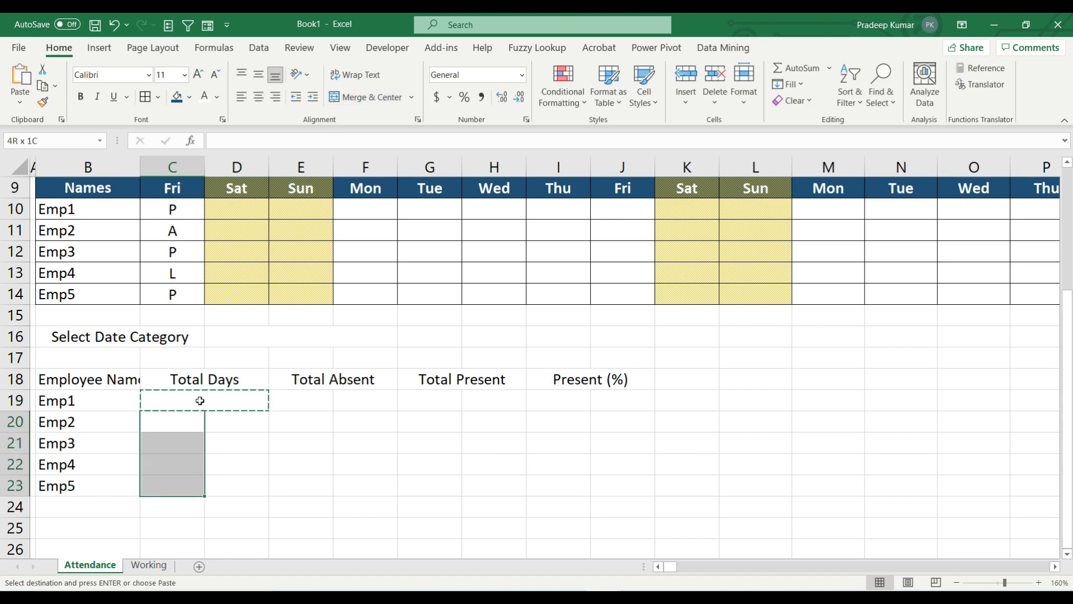
- Paste the copied merged cell into rows 19 to 23 under Total Absent, Total Present and Present (%)
key(Right)
key(Right)
key(Up)
key(shift+Down)
key(shift+Down)
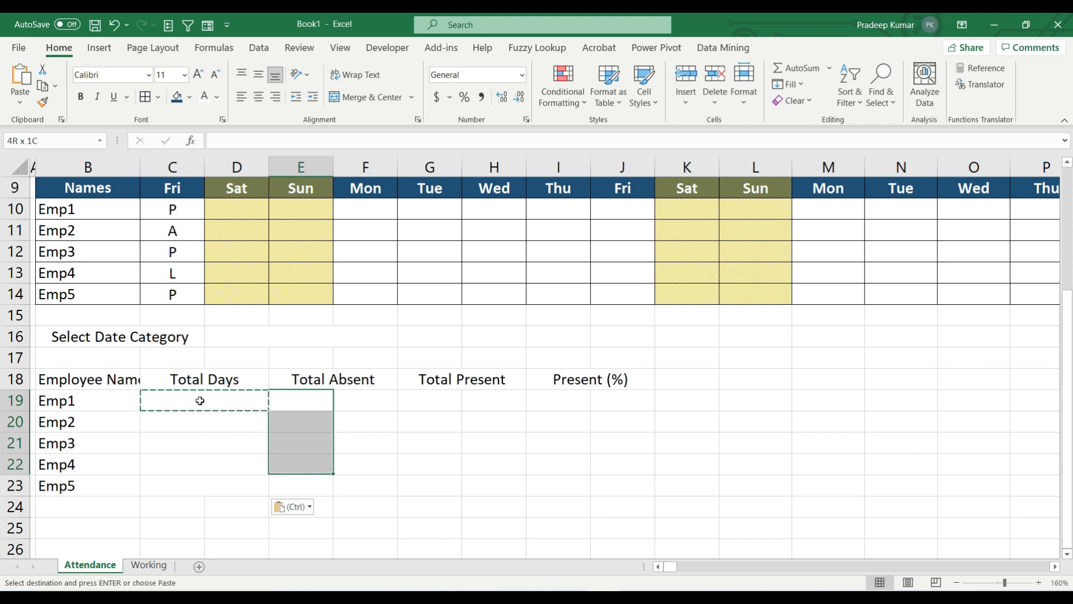
key(shift+Down)
key(shift+Down)
key(ctrl+v)
key(Right)
key(shift+Down)
key(shift+Down)
key(shift+Down)
key(shift+Down)
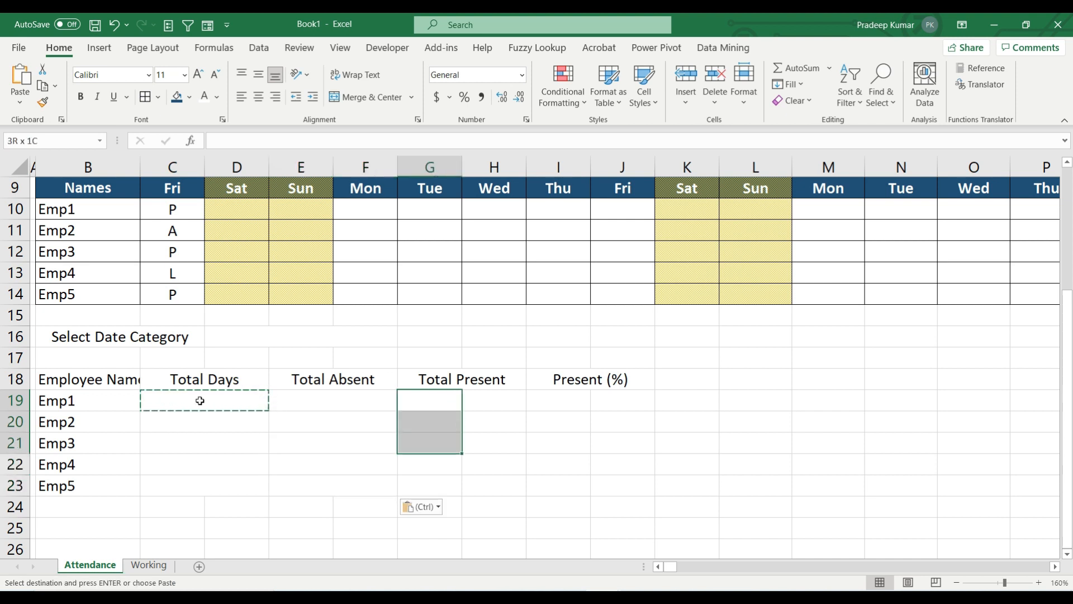
- Apply all borders to the summary table range B18:J23
key(Escape)
key(Left)
key(Left)
key(Left)
key(Up)
key(shift+Down)
key(shift+Down)
key(shift+Down)
key(shift+Down)
key(shift+Down)
key(shift+Right)
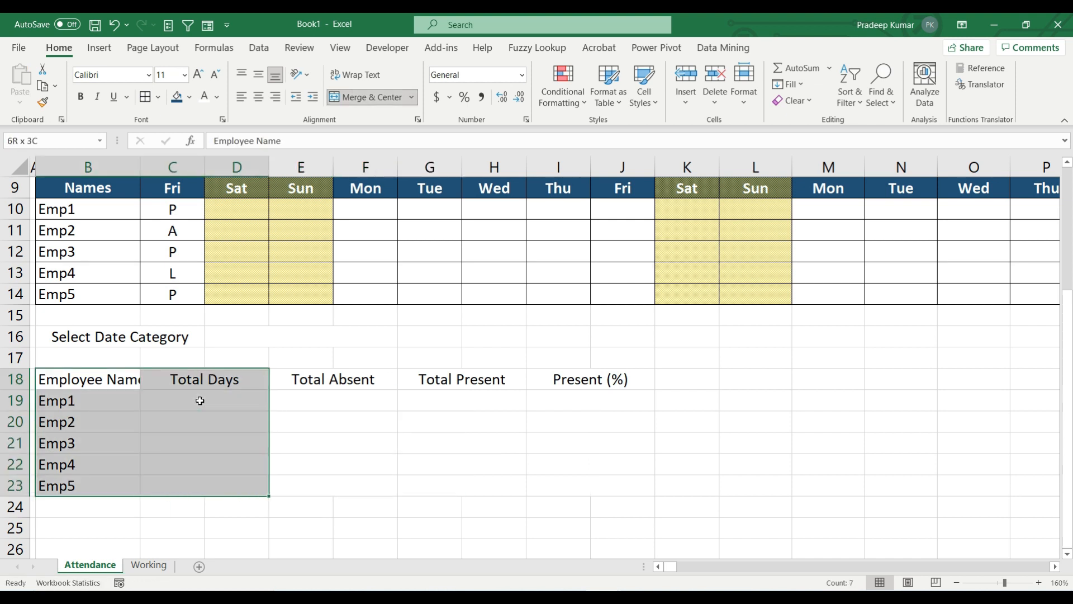
key(shift+Right)
key(shift+Right)
key(shift+Right)
click(144, 96)
- Format the summary header row B18:J18 with a dark blue fill and bold white text
key(Left)
key(Right)
key(shift+Right)
key(shift+Right)
key(shift+Right)
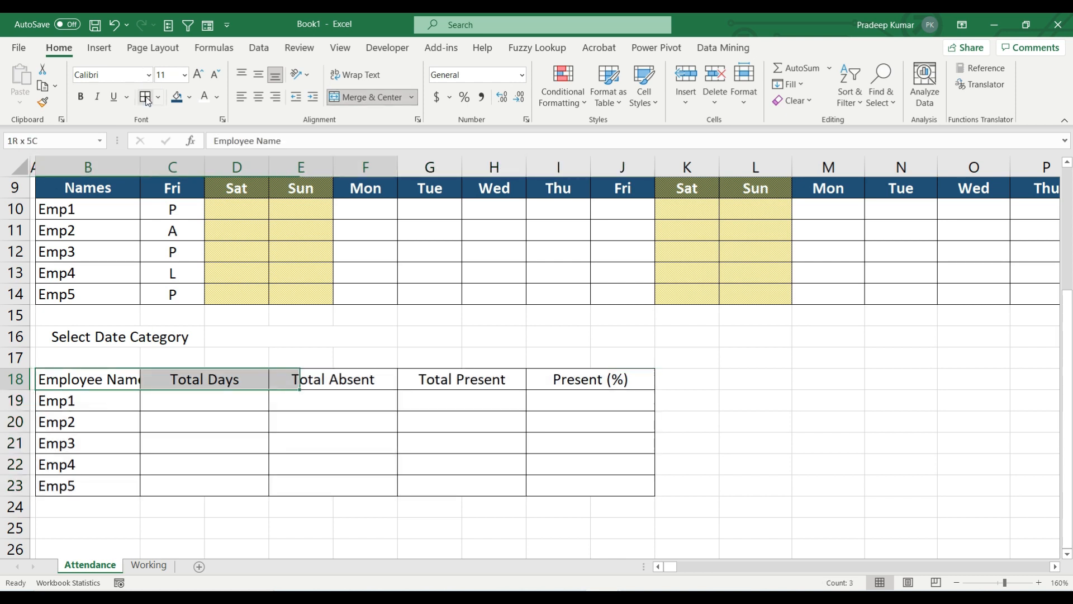
key(shift+Right)
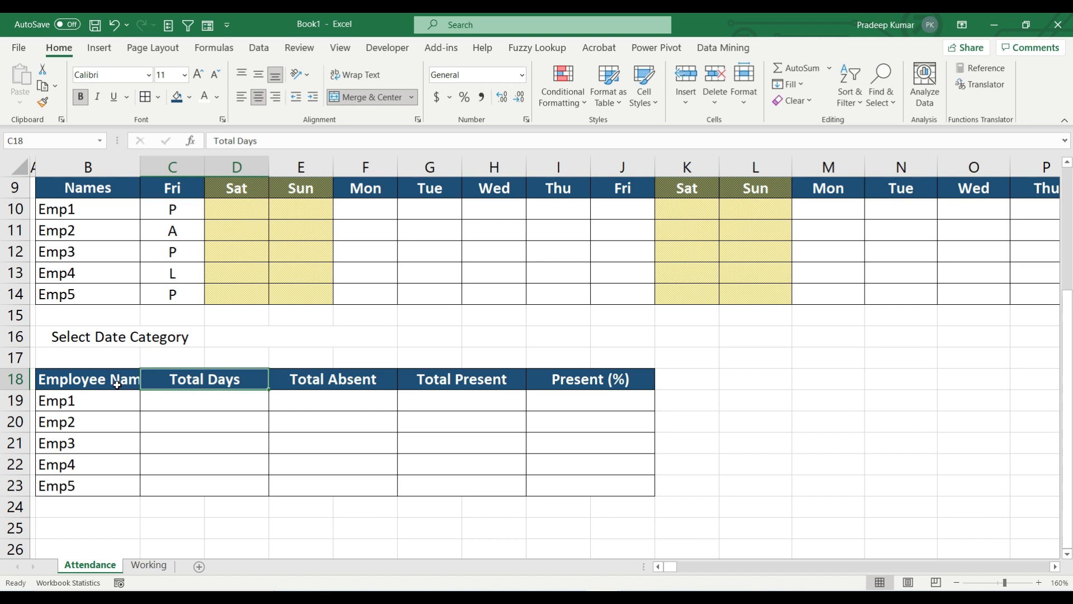
- Wrap the text in the header row B18:J18 and center it horizontally and vertically
drag(117, 384, 626, 379)
click(356, 74)
drag(100, 393, 626, 392)
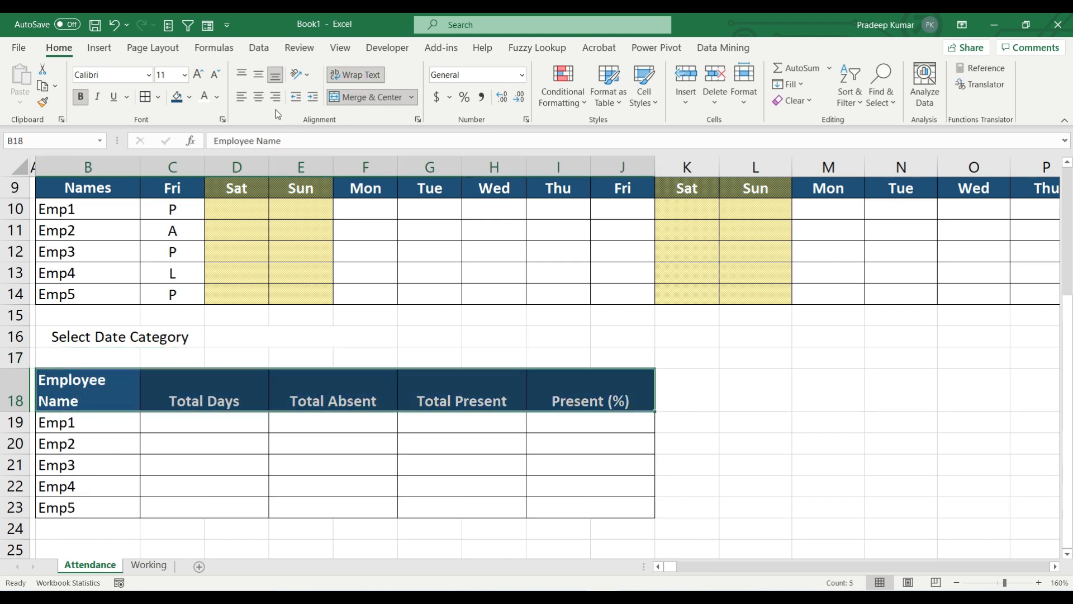
click(257, 98)
click(258, 75)
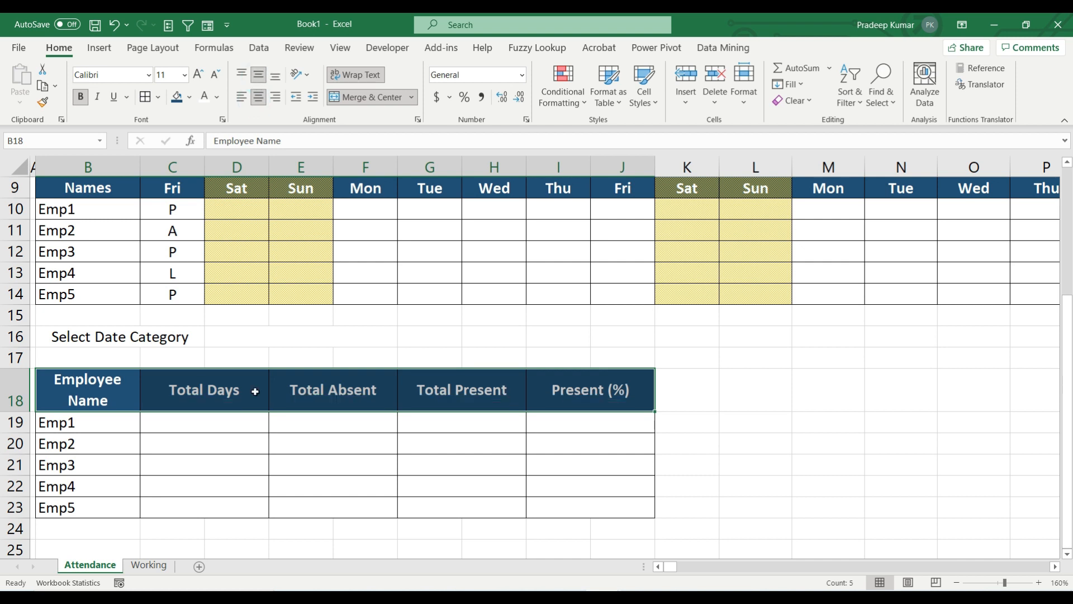
- Apply the Input cell style to the Select Date Category label in B16
drag(234, 421, 558, 500)
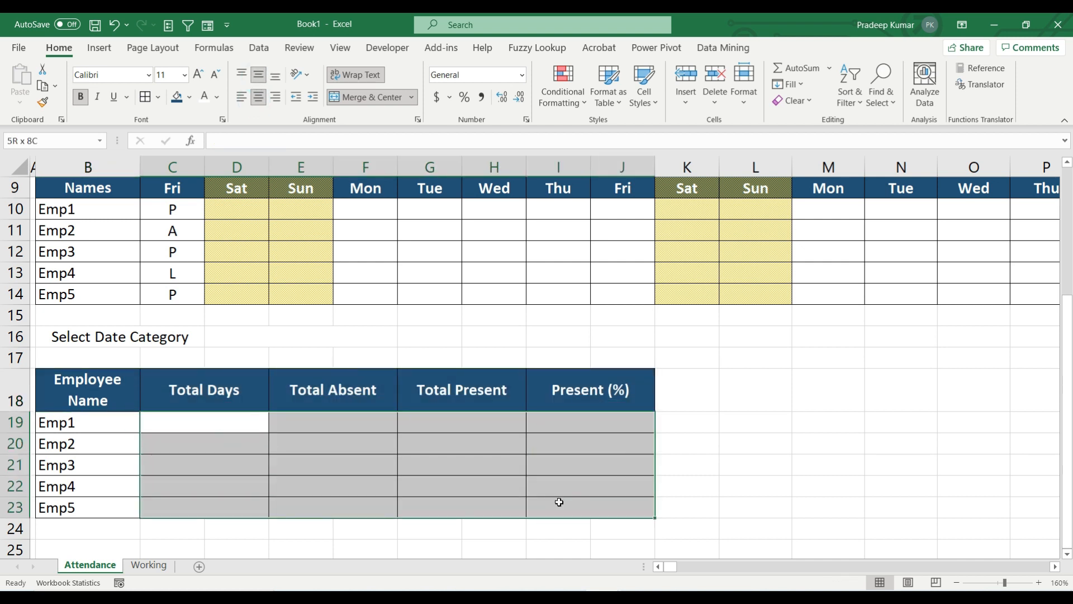
click(229, 336)
click(152, 339)
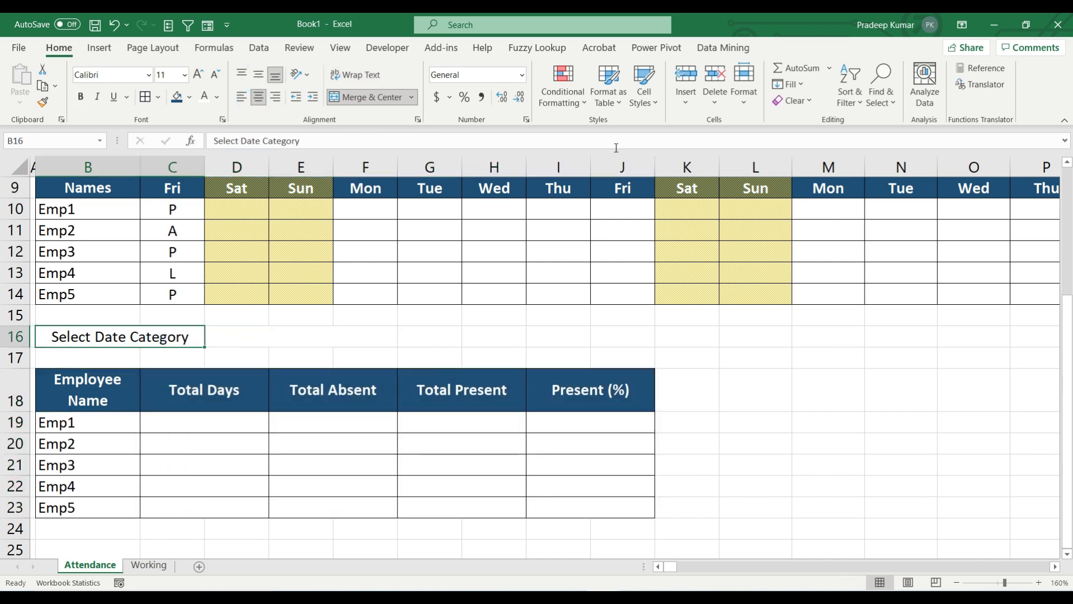
click(656, 106)
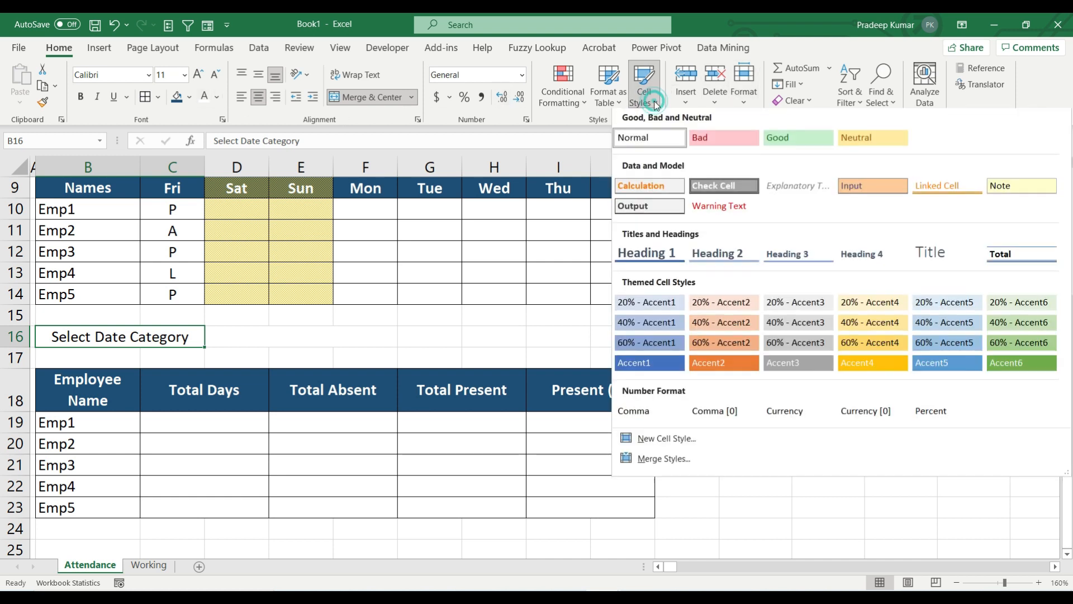
click(888, 188)
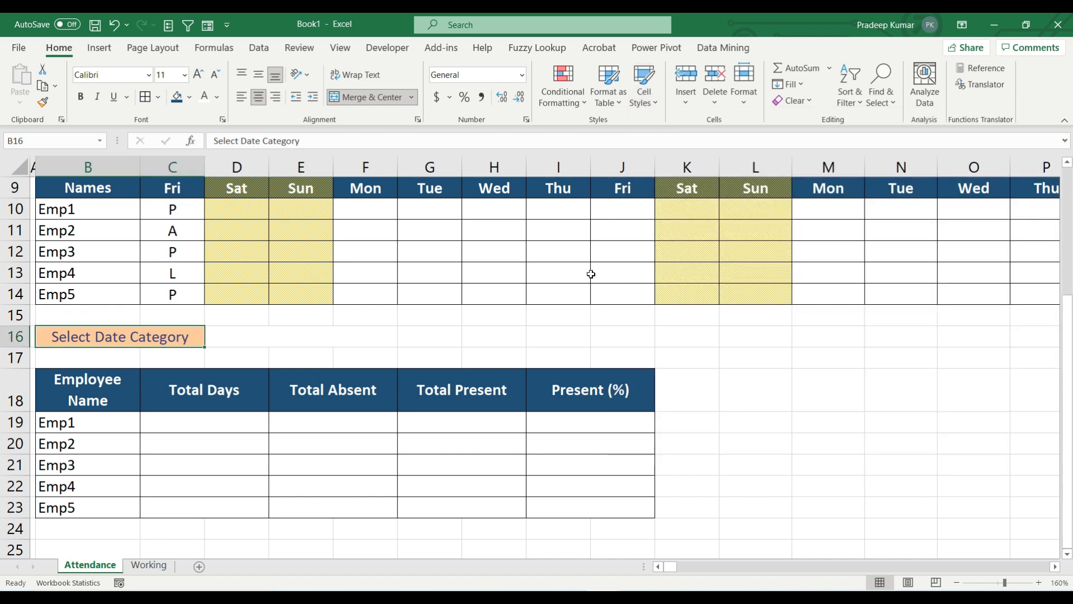
- Apply the Output cell style to the merged date category cell D16
click(355, 331)
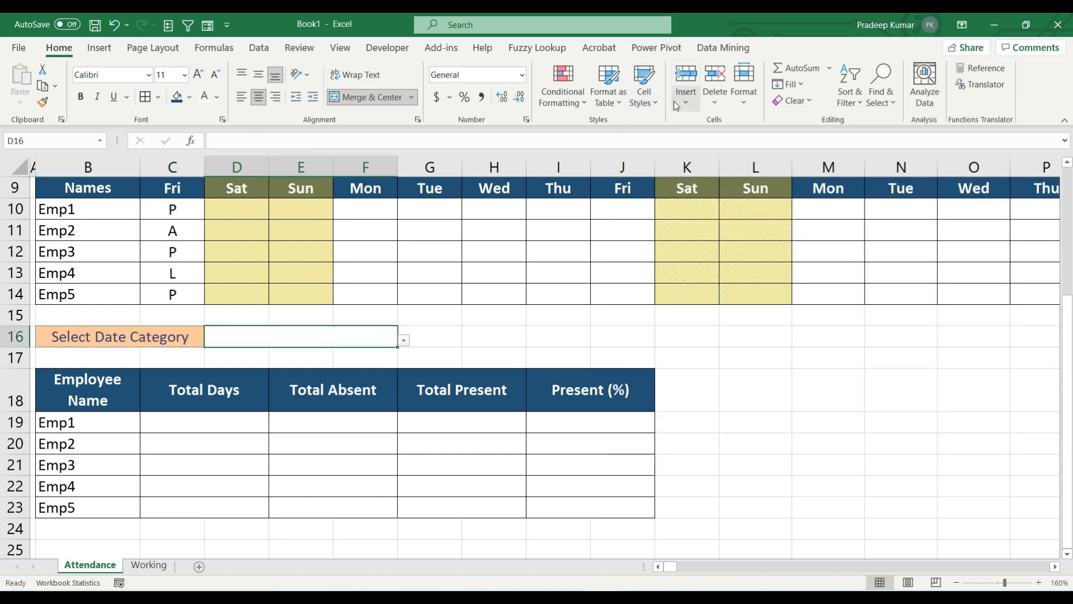
click(651, 105)
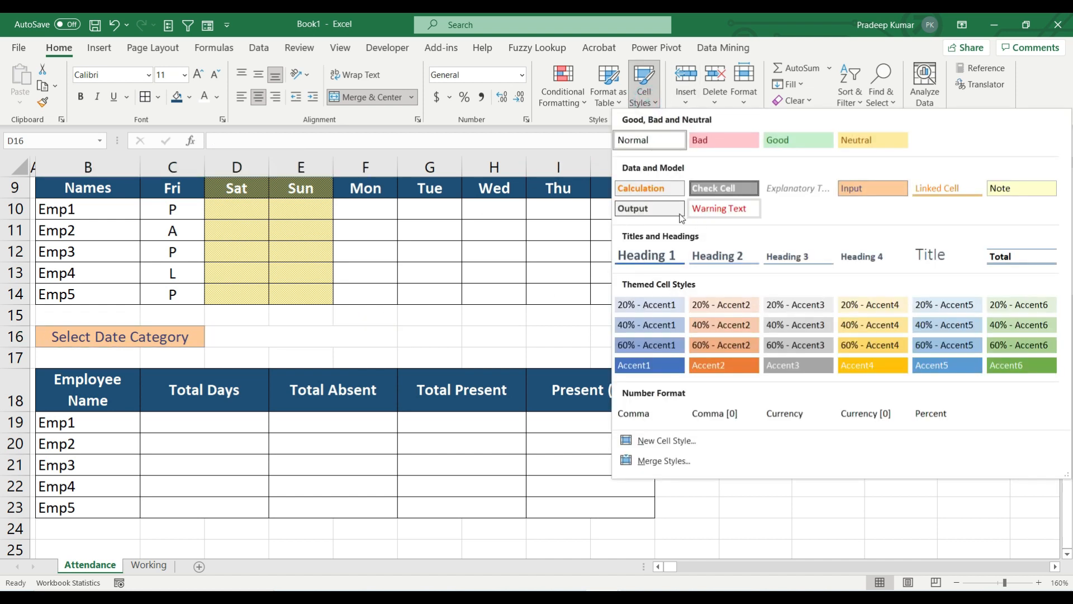
click(648, 208)
- Choose Last 7 Days as the date category in D16 and check the dropdown's other options
click(404, 339)
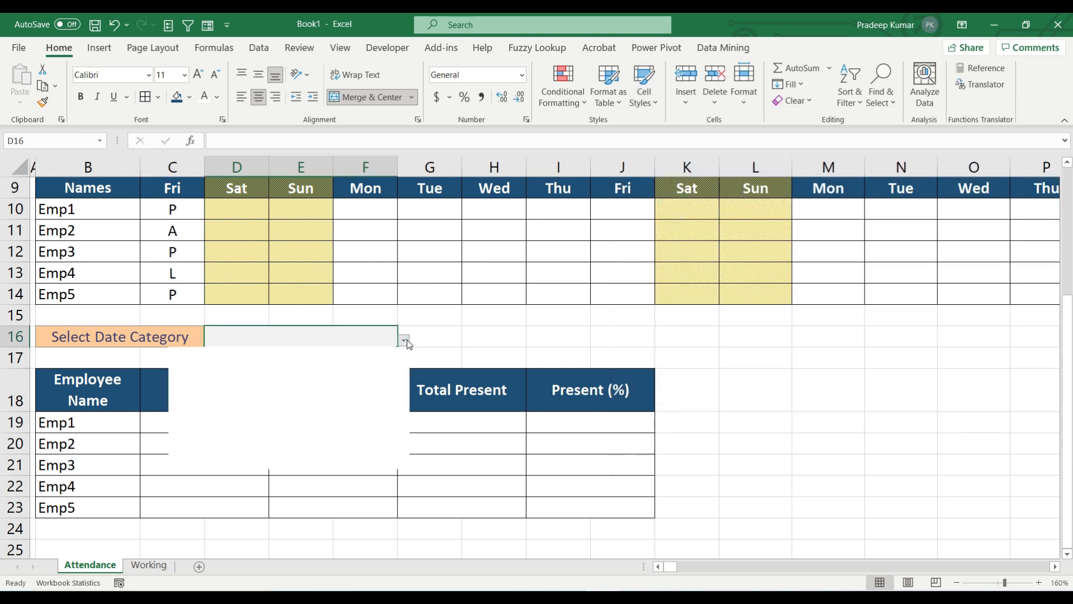
click(342, 387)
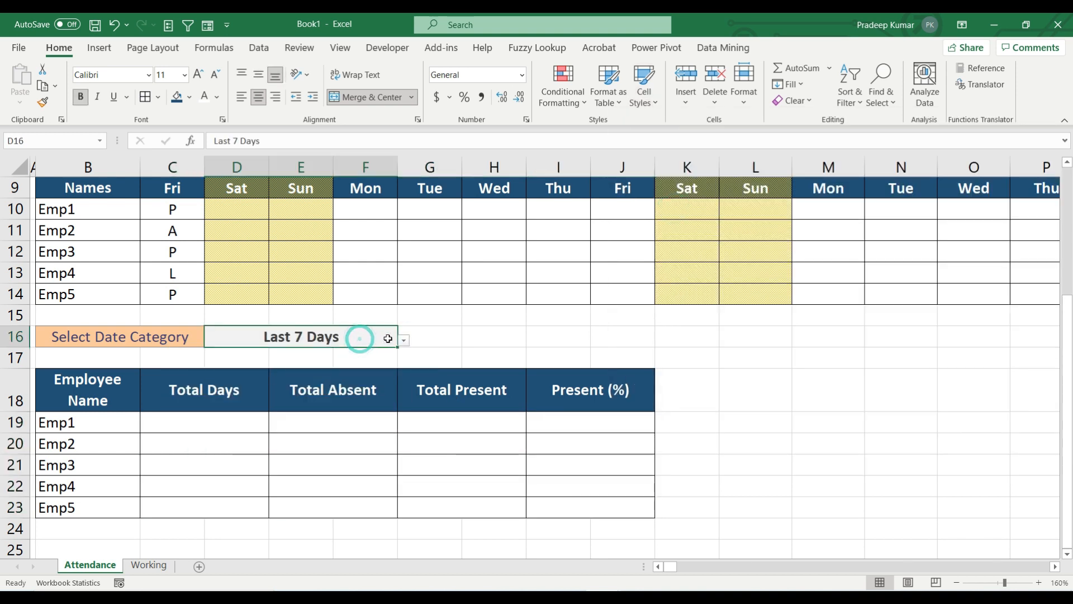
click(404, 340)
click(404, 361)
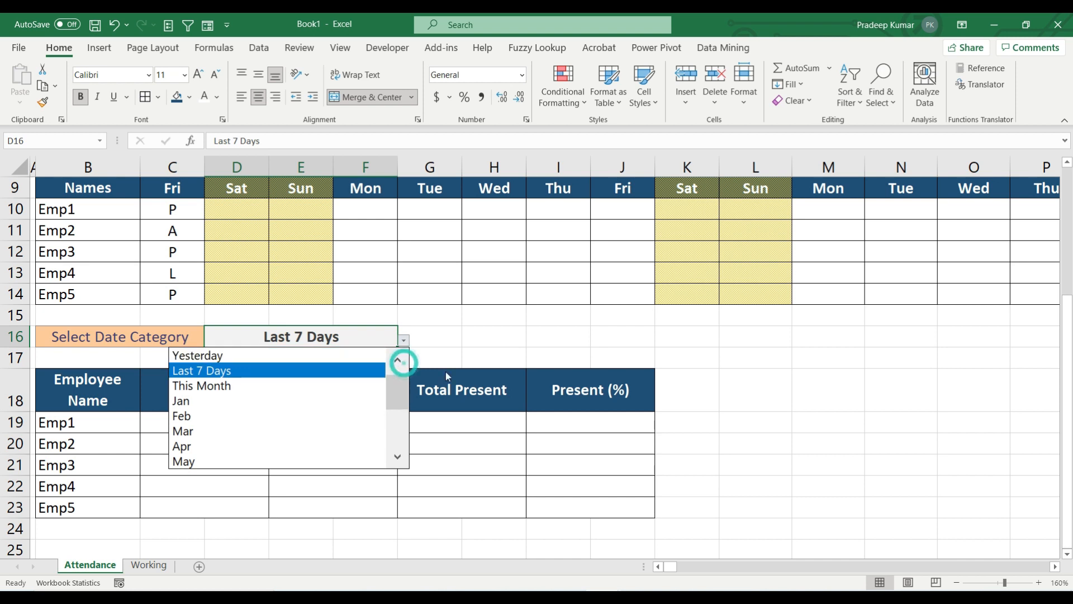
click(444, 371)
- Review the empty summary cells C19:J23 and the date category list in column D of the Working sheet
drag(218, 416, 582, 503)
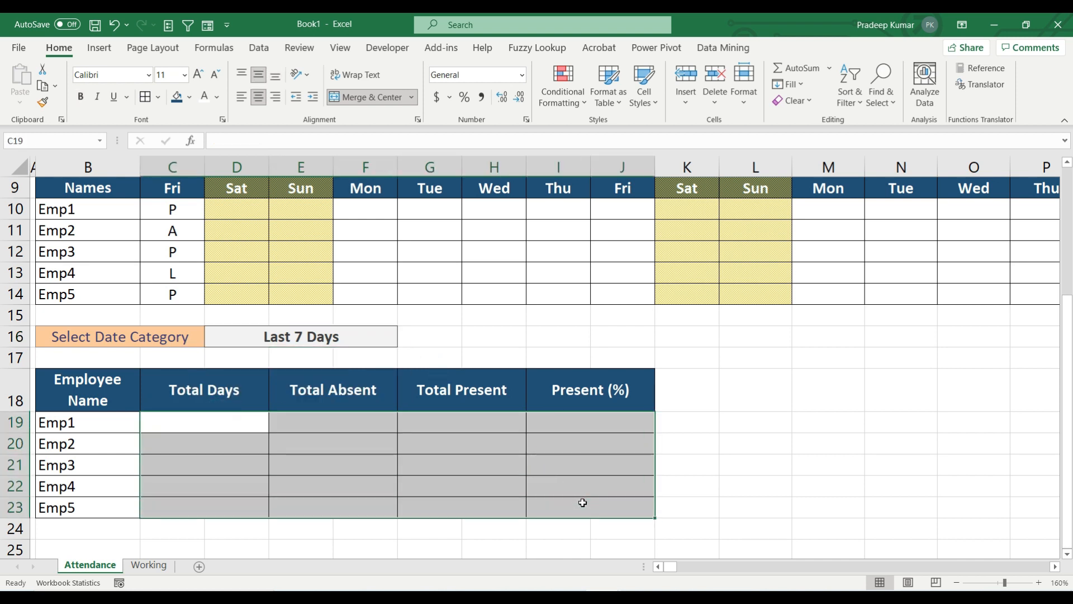
click(159, 564)
key(ctrl+Up)
key(ctrl+Up)
key(Down)
key(Down)
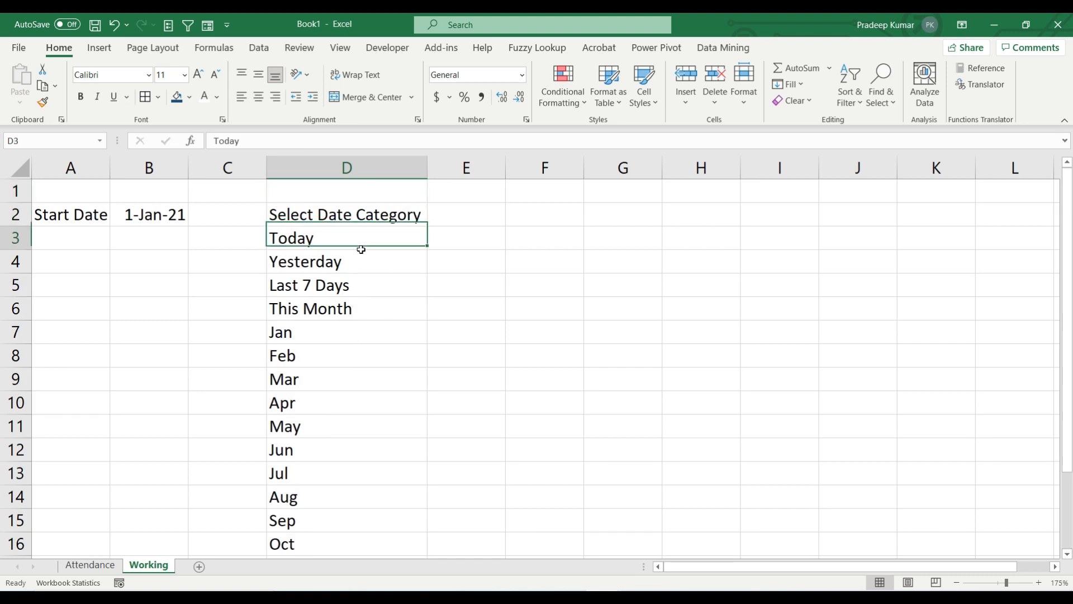
key(ctrl+shift+Down)
key(ctrl+Up)
key(ctrl+Up)
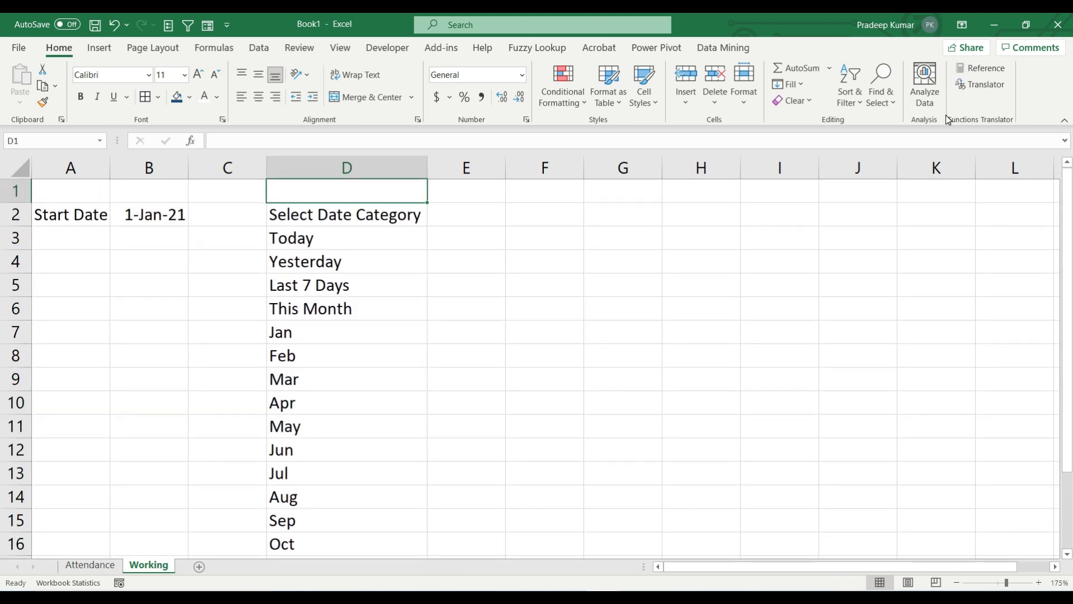
- Add the column headings From in E2 and To in F2 beside the date category list
click(1065, 121)
click(474, 151)
text(From)
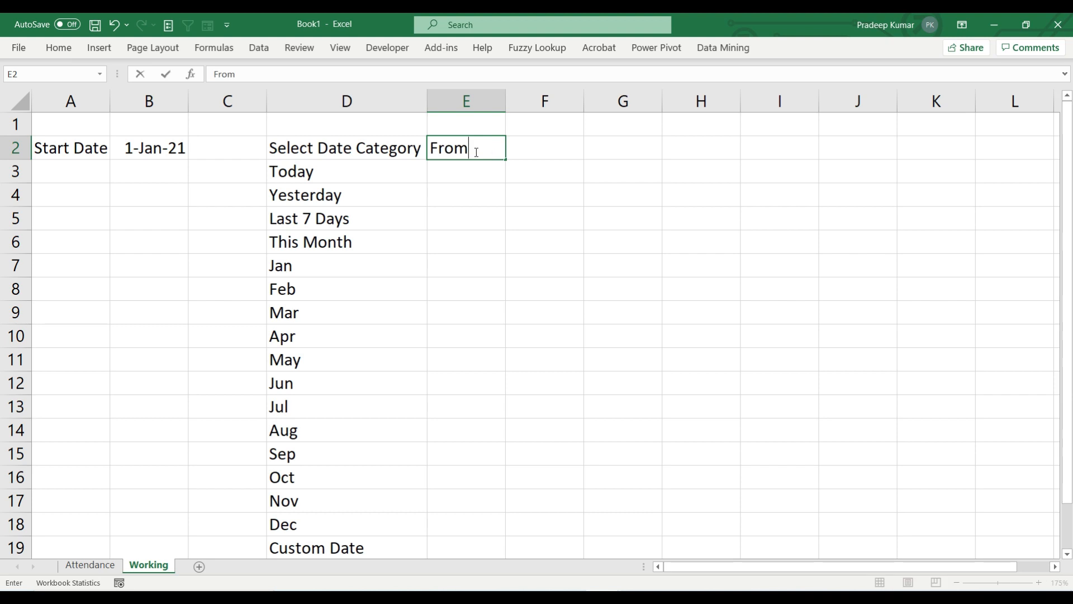
key(Tab)
text(To)
- Enter =TODAY() as both the From and To dates of the Today category in E3 and F3
drag(469, 148, 559, 172)
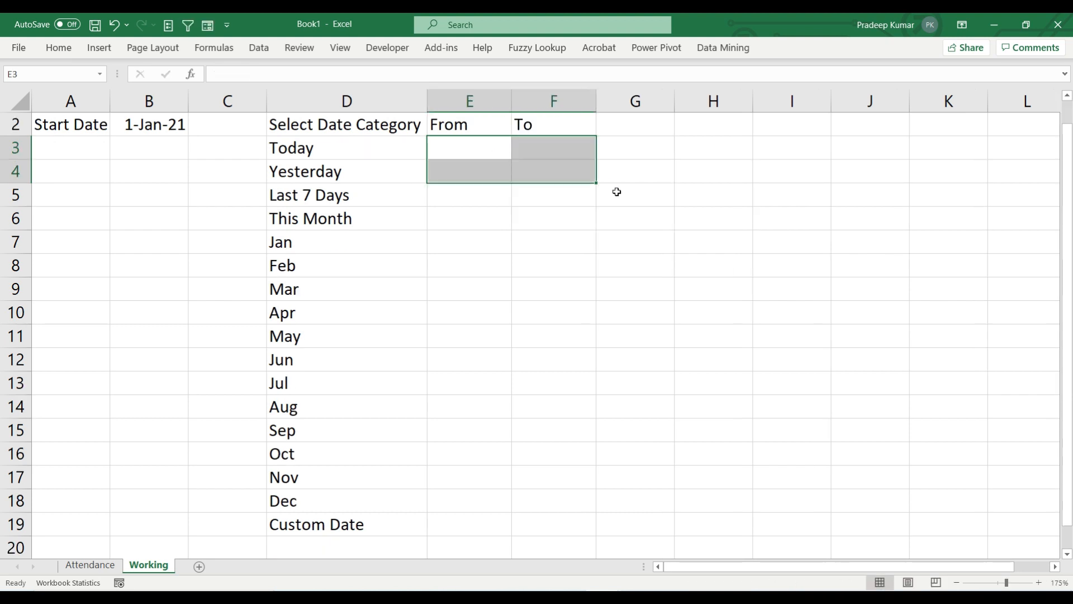
key(Left)
key(ctrl+shift+Down)
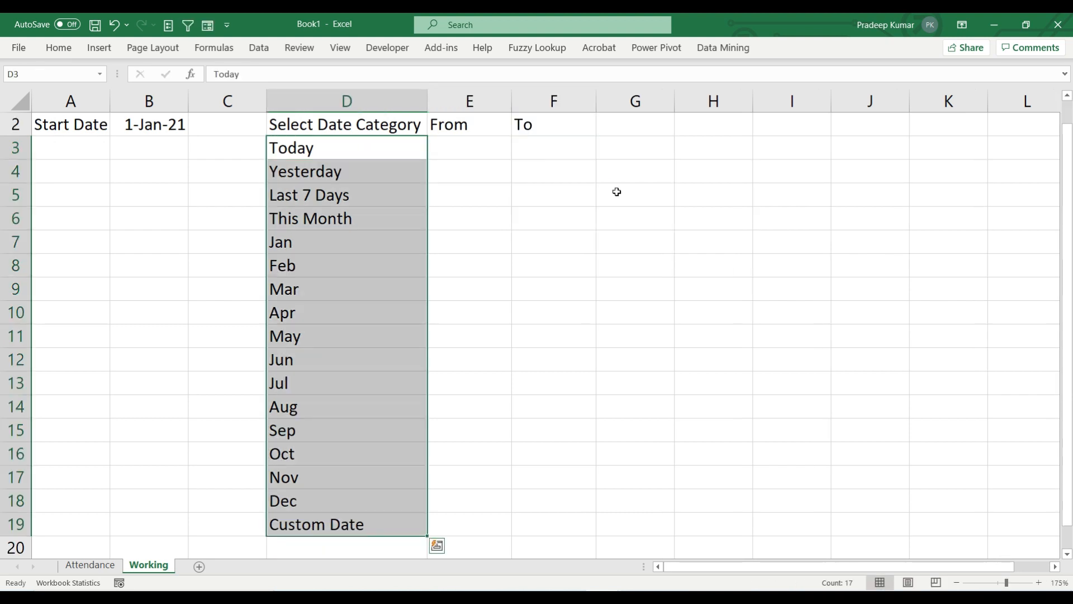
key(Left)
key(Right)
key(Right)
text(=toda)
key(Tab)
text())
key(Tab)
text(=toda)
key(Tab)
key(Return)
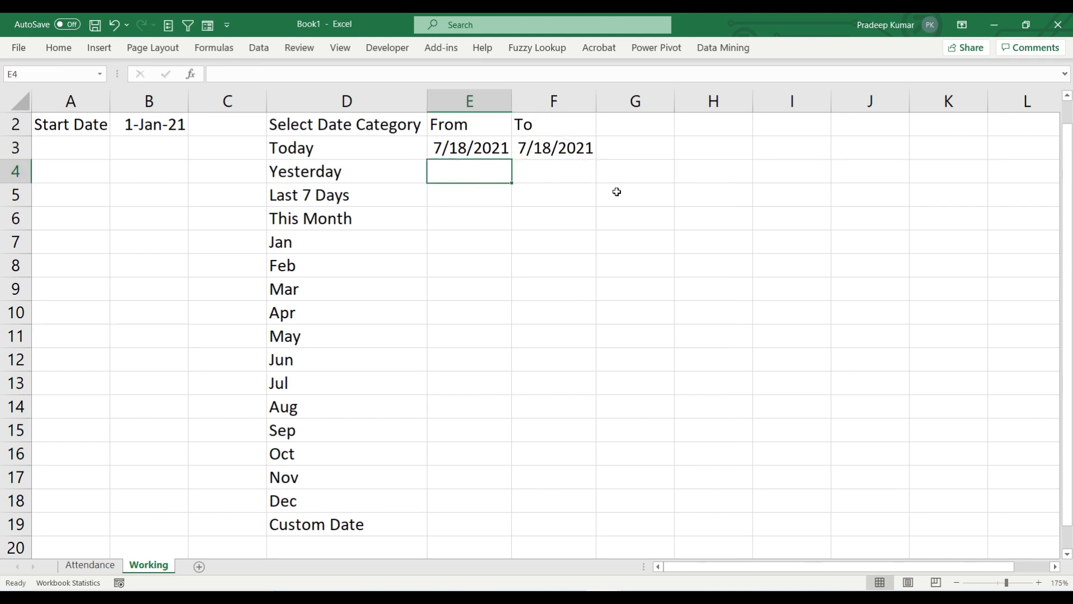
- Enter =TODAY()-1 as both the From and To dates of the Yesterday category in E4 and F4
text(=today)
key(Tab)
text()-1)
key(Tab)
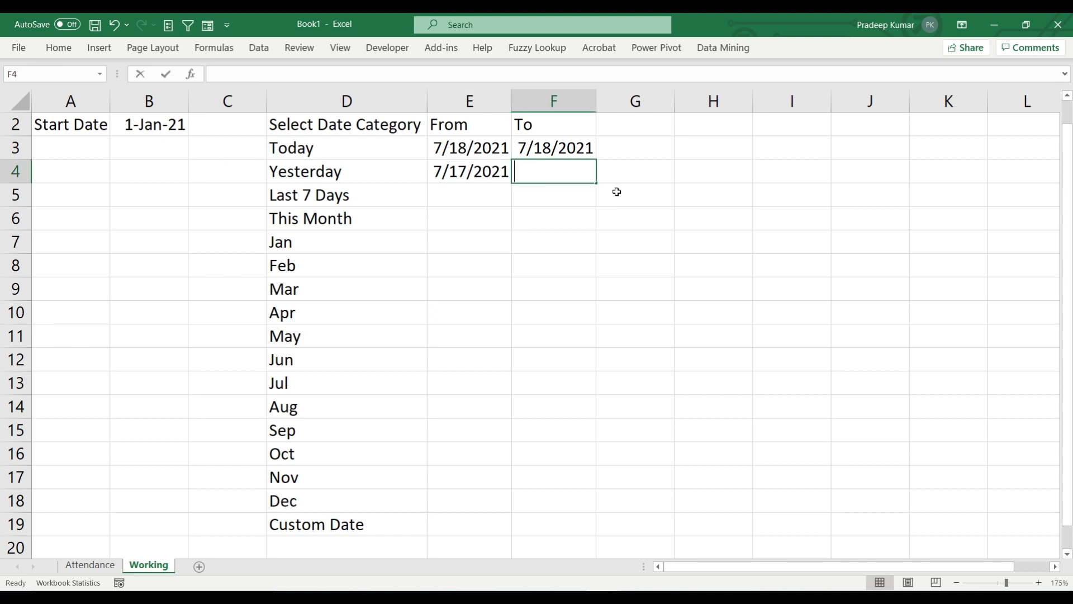
text(=today)
key(Tab)
text()-1)
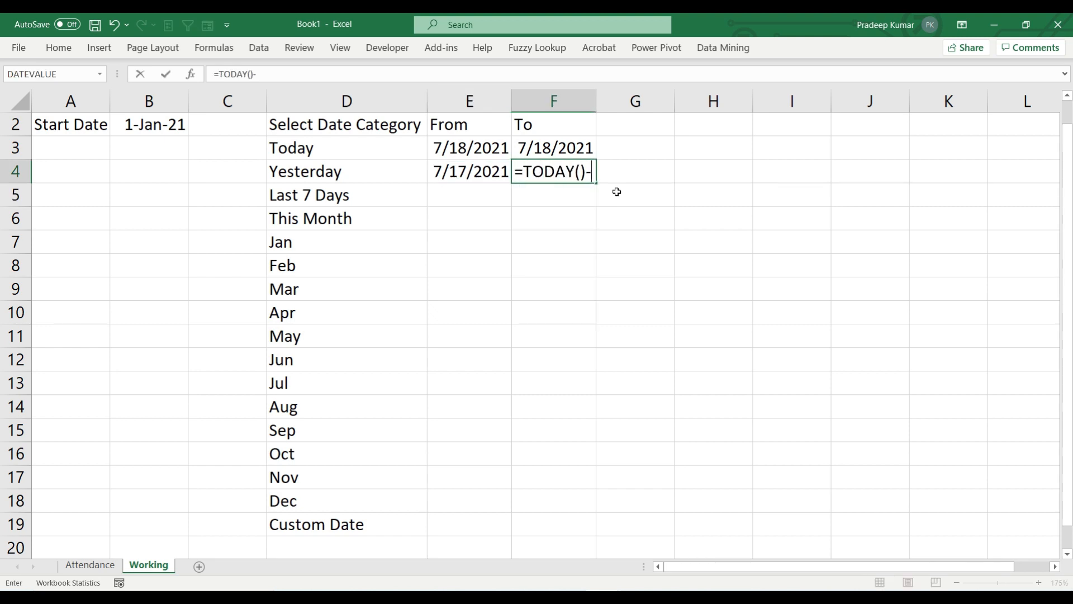
key(Return)
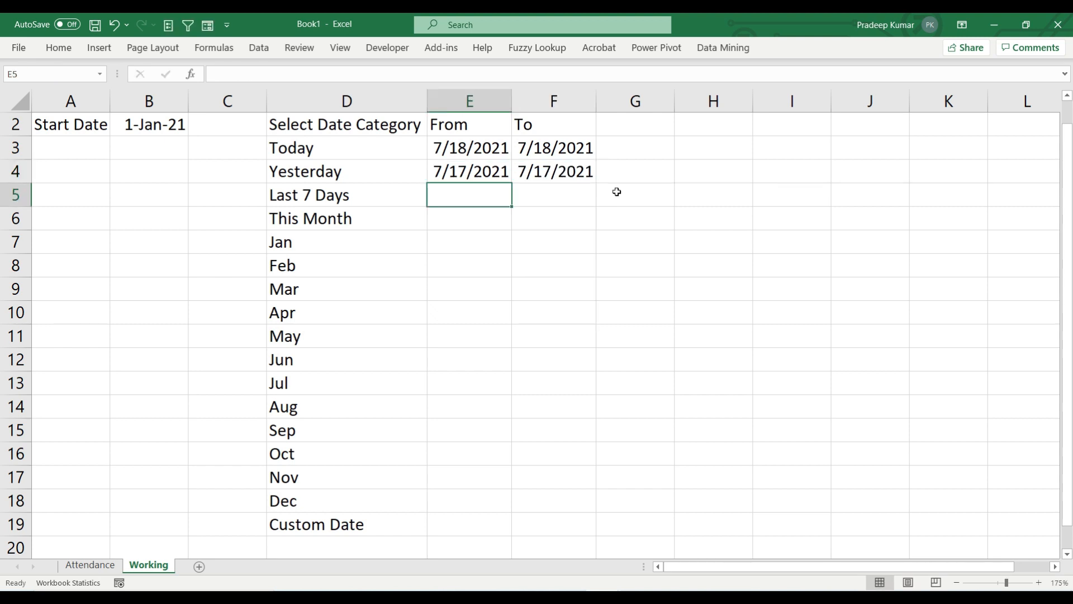
- For the Last 7 Days category, enter =TODAY() as the To date in F5 and =TODAY()-7 as the From date in E5
key(Tab)
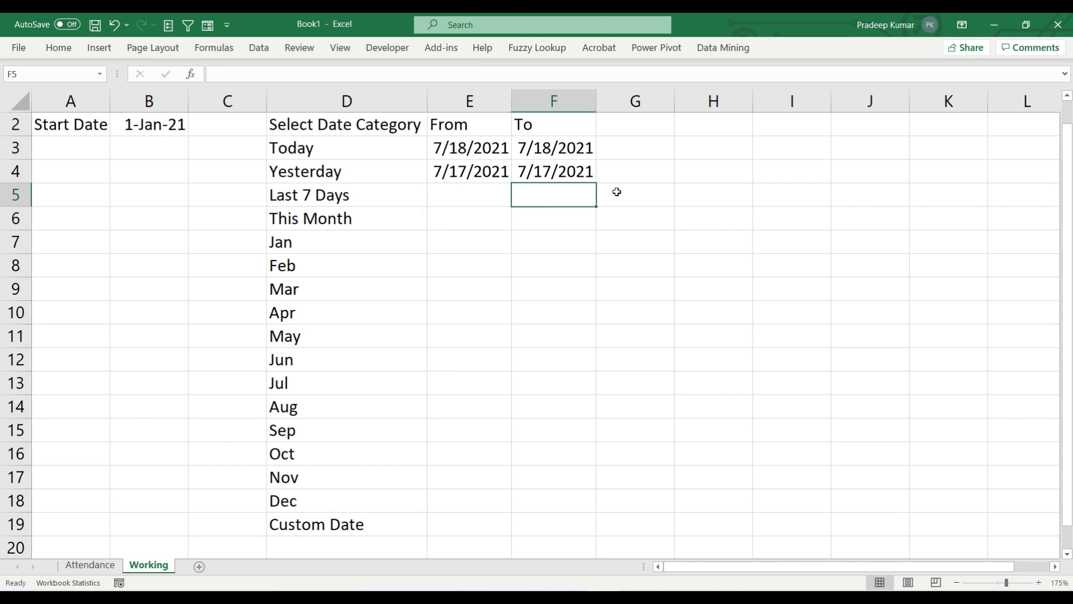
text(=to)
key(Tab)
text())
key(shift+Tab)
text(=)
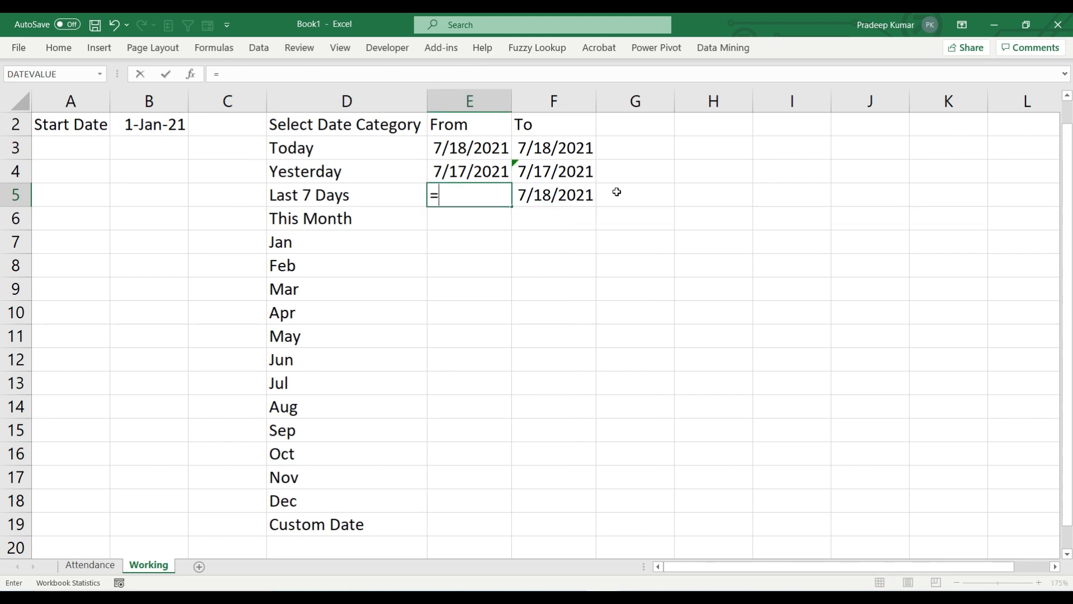
text(=toda)
key(Tab)
text()-7)
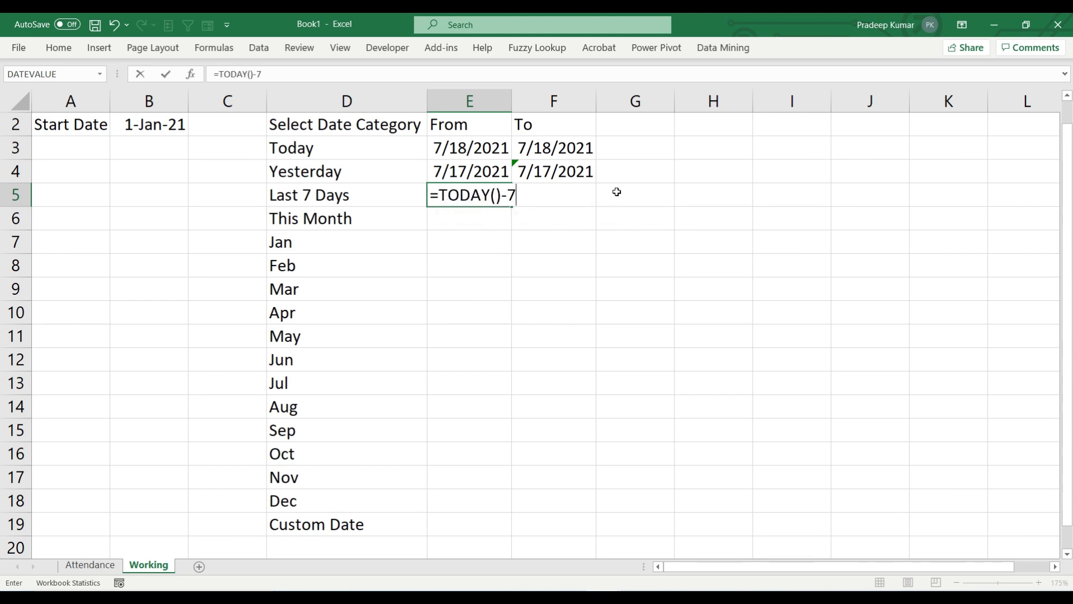
key(Return)
- Apply the day-month-year date format to the From and To range E3:F19
key(Up)
key(Up)
key(Up)
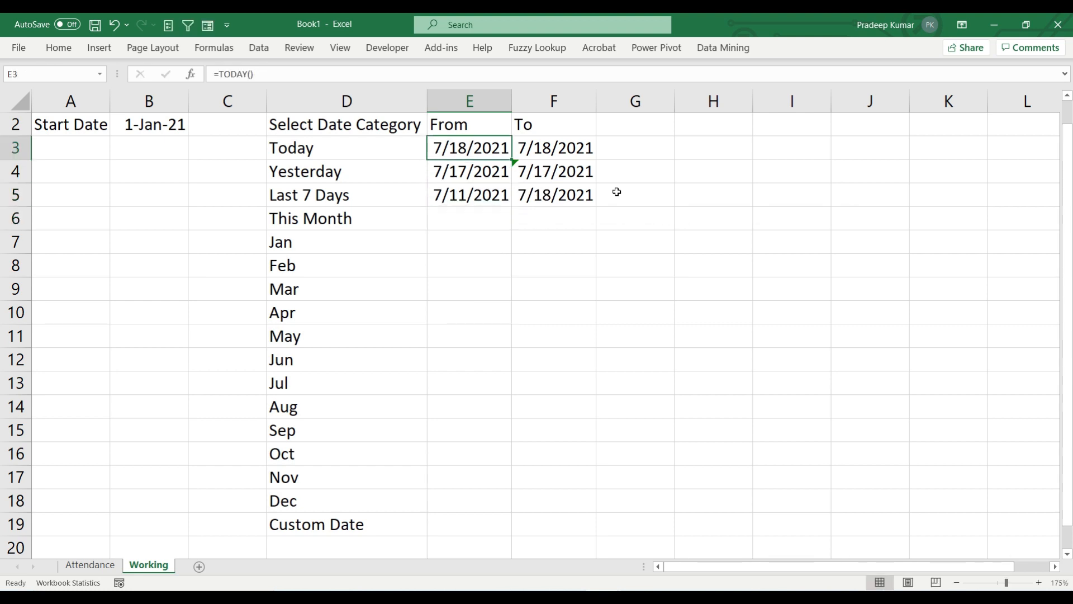
key(shift+Down)
key(shift+Down)
key(shift+Down)
key(shift+Down)
key(shift+Down)
key(shift+Down)
key(shift+Down)
key(shift+Down)
key(shift+Down)
key(shift+Down)
key(shift+Down)
key(shift+Down)
key(shift+Down)
key(shift+Down)
key(shift+Down)
key(shift+Down)
key(shift+Down)
key(shift+Right)
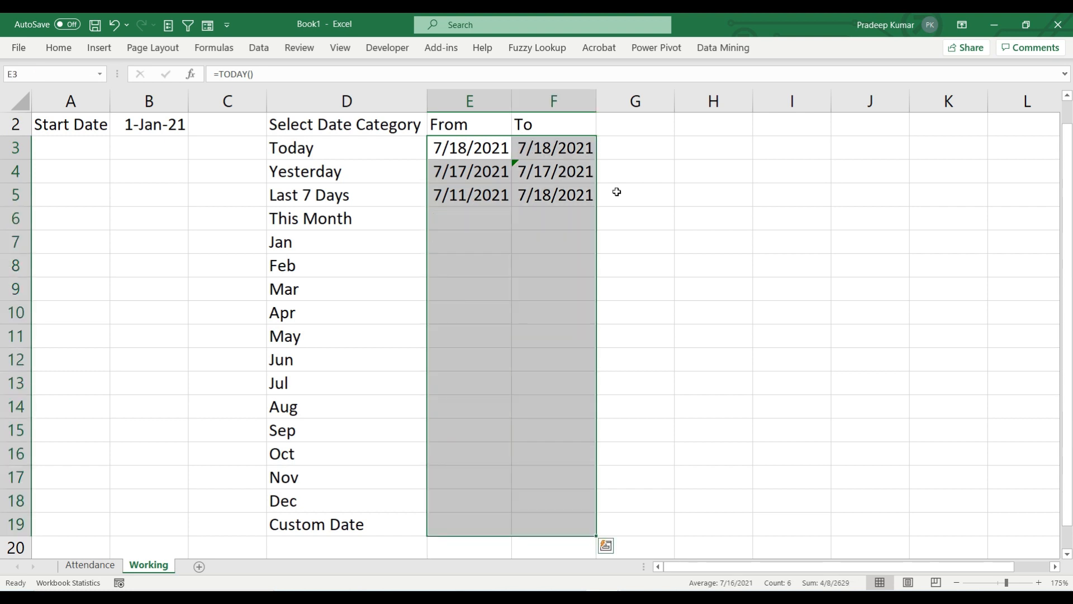
key(ctrl+shift+3)
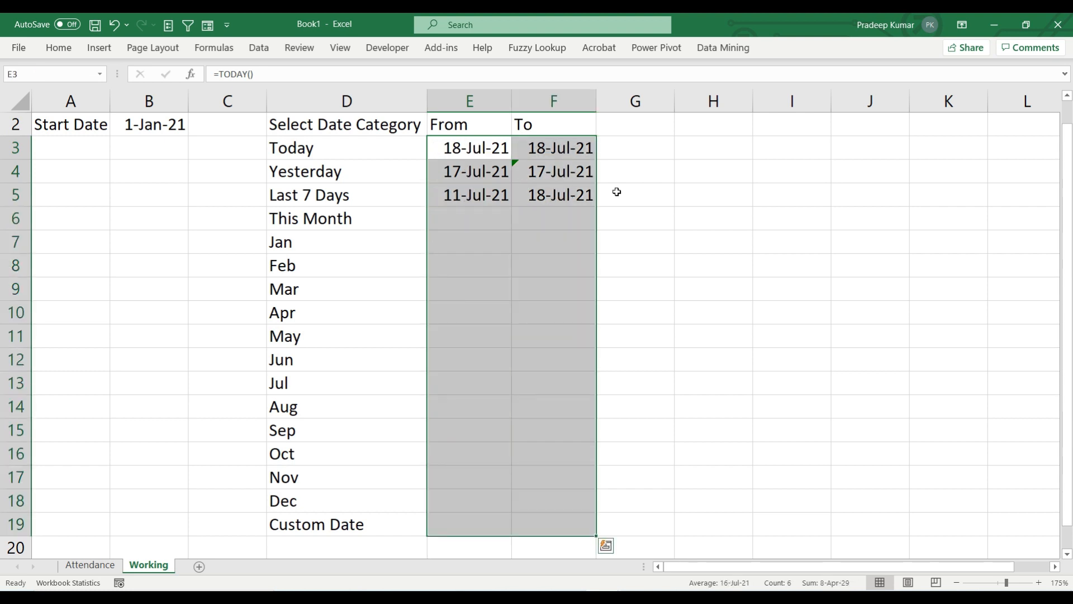
- Enter =TODAY() as the To date of the This Month category in F6
key(Down)
key(Down)
key(Down)
key(Left)
key(Right)
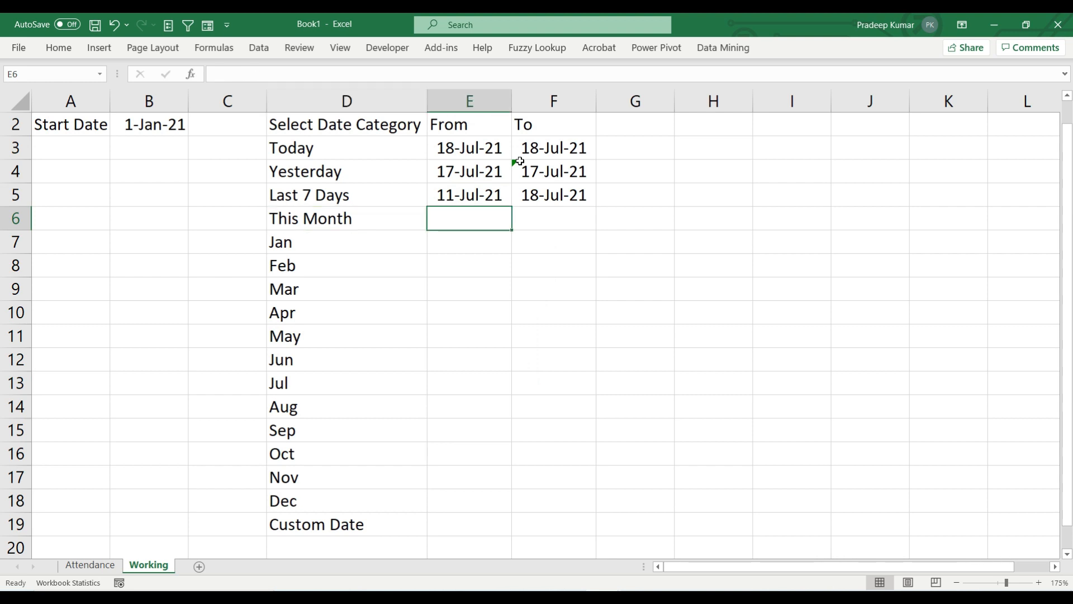
key(Right)
key(Left)
key(Right)
text(=TODAY()
key(Return)
- Enter =EOMONTH(TODAY(),-1) as the From date of the This Month category in E6
key(Up)
key(Left)
text(=eo)
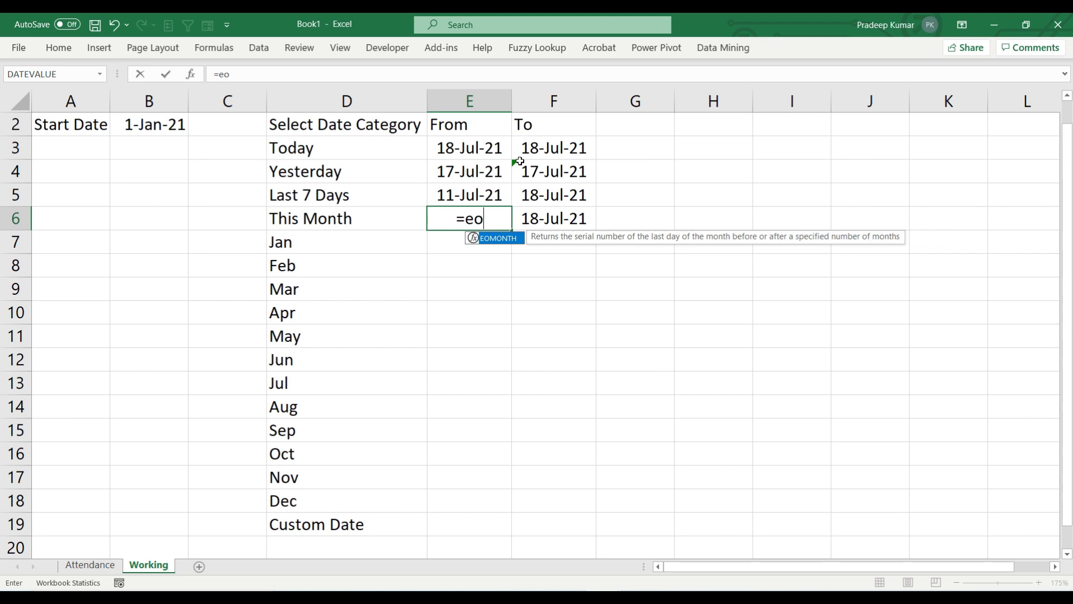
key(Tab)
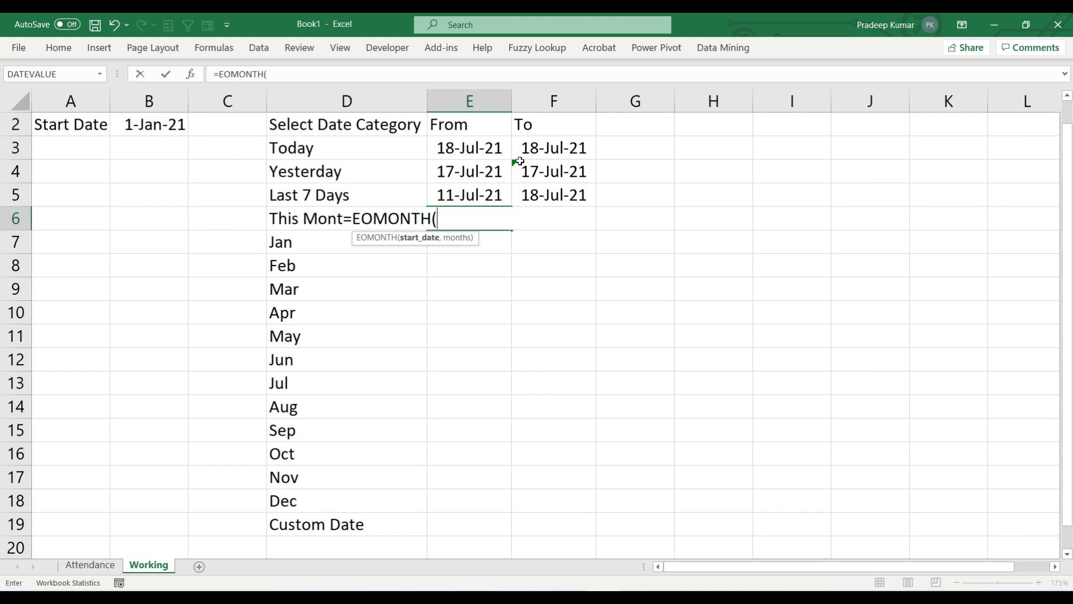
text(to)
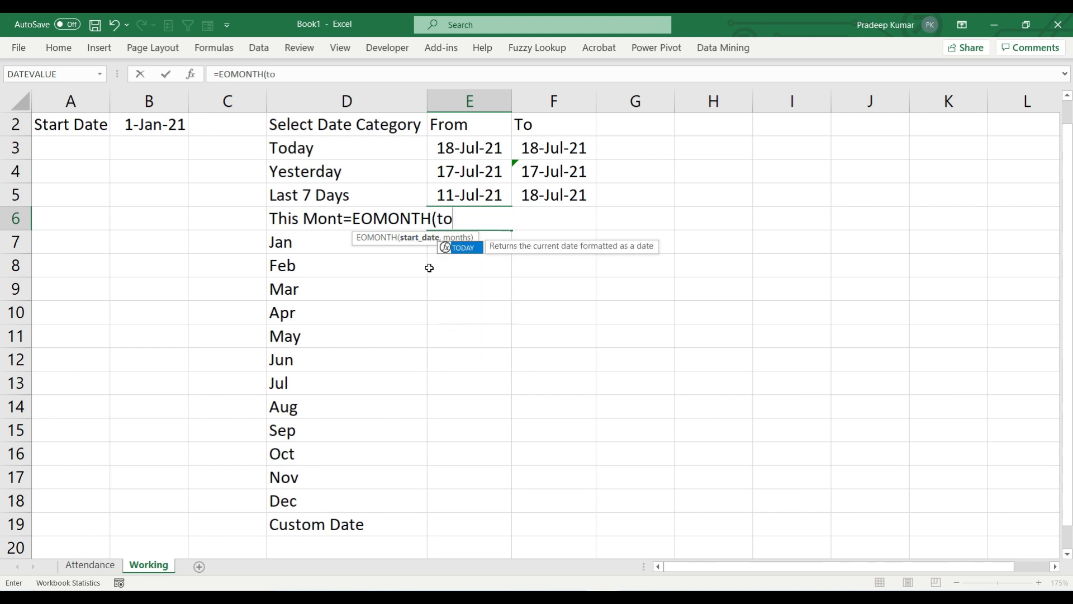
key(Tab)
text(),-1)
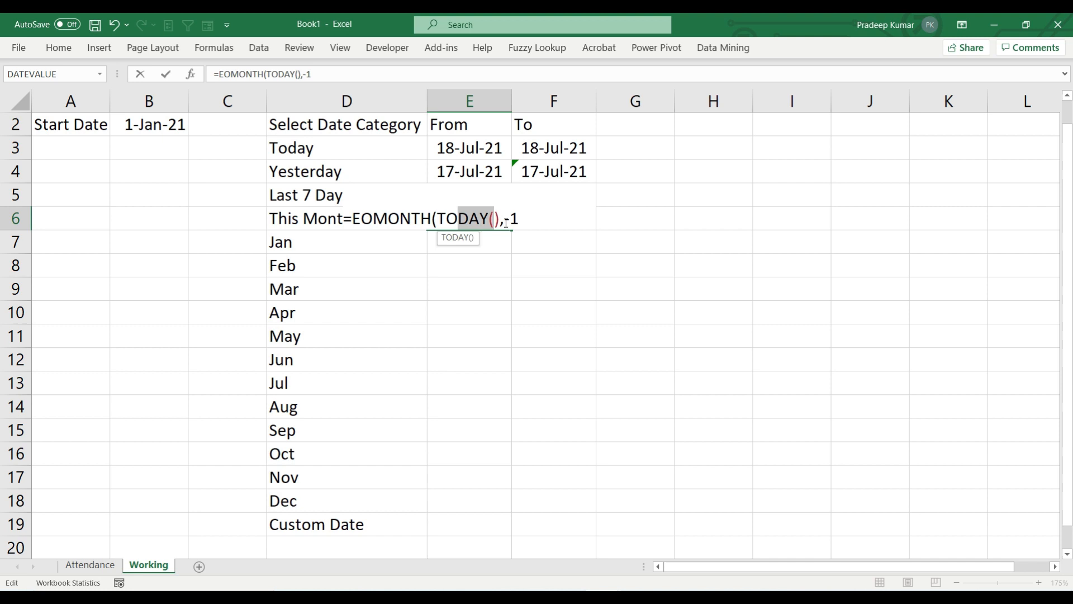
click(478, 218)
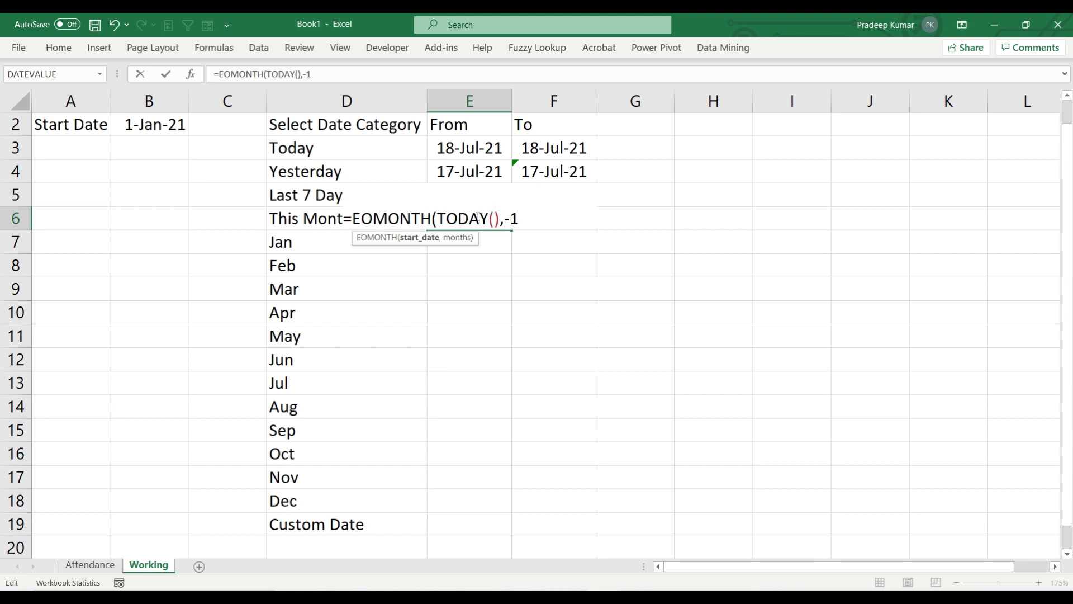
click(527, 216)
text())
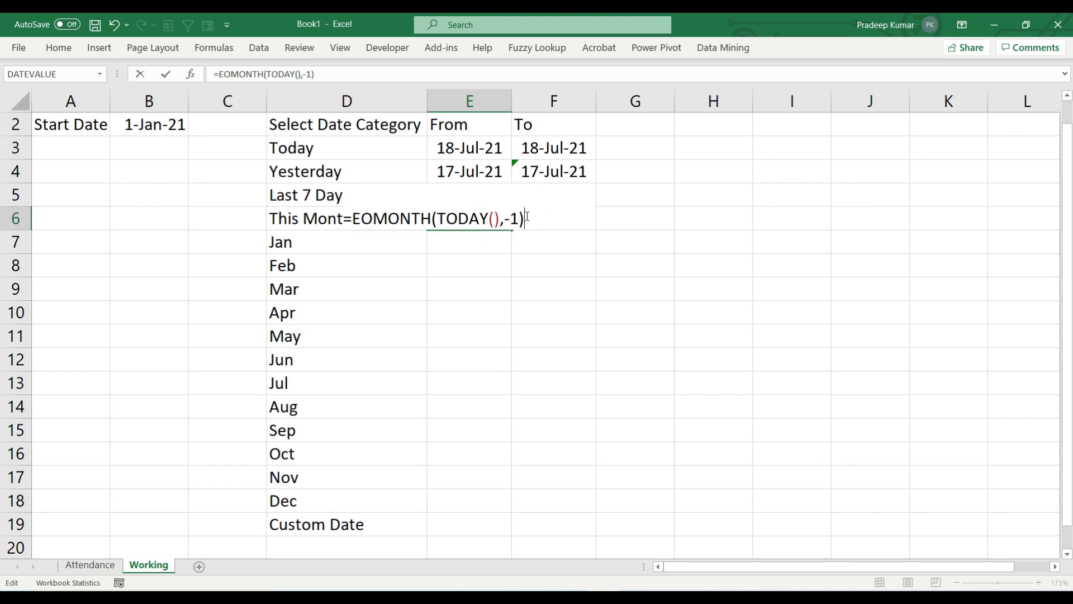
key(Return)
- Examine the TODAY() start date argument in the EOMONTH formula of E6 without changing the formula
key(Up)
key(Left)
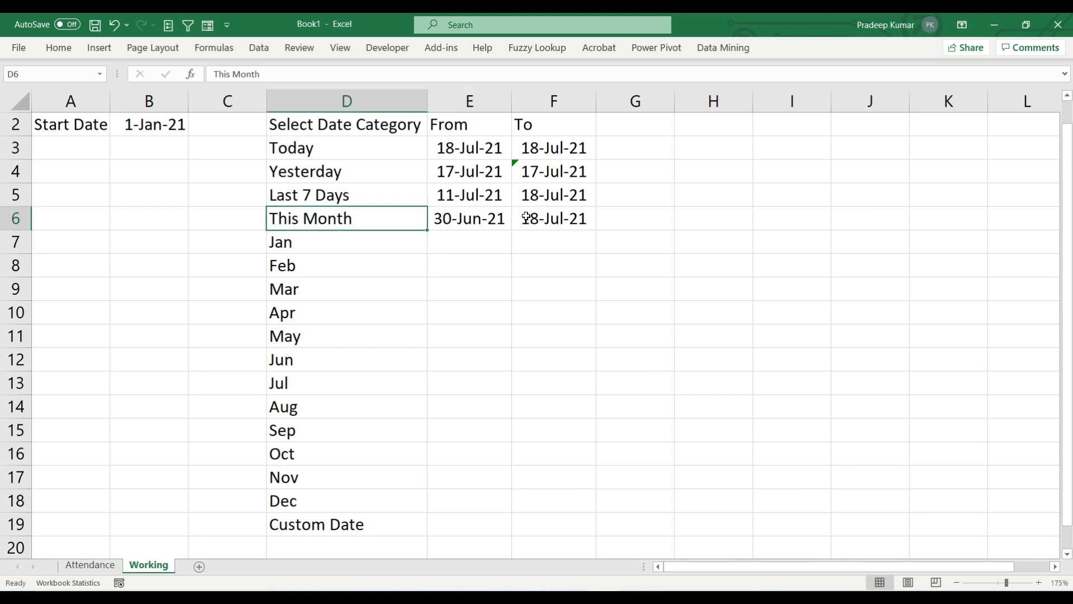
key(Right)
key(F2)
key(Left)
key(Left)
key(Left)
key(Left)
key(shift+Left)
key(shift+Left)
key(shift+Left)
key(shift+Left)
key(shift+Left)
key(shift+Left)
key(shift+Left)
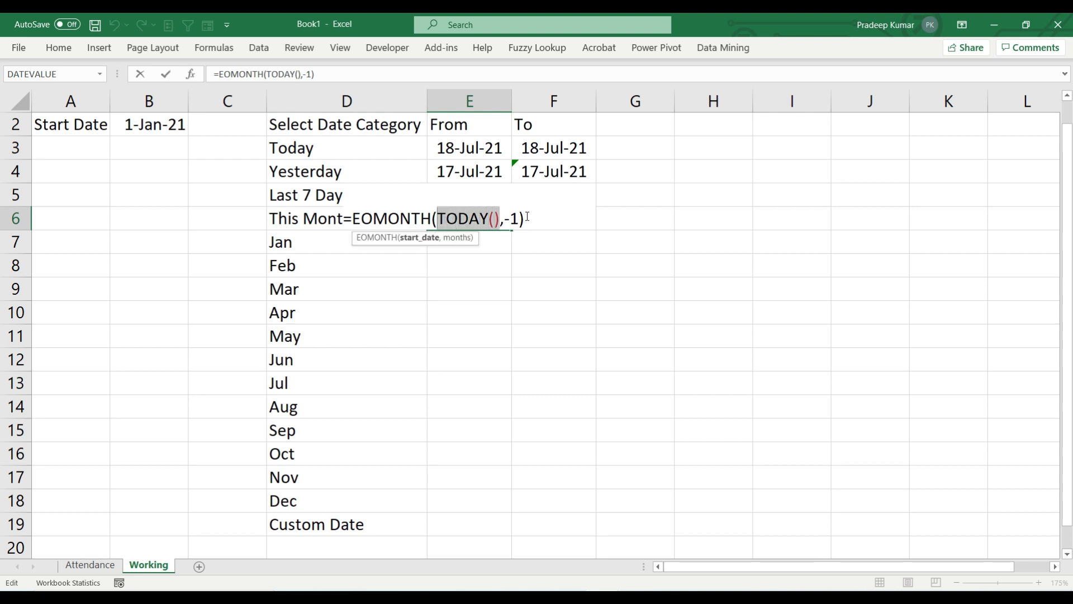
key(Escape)
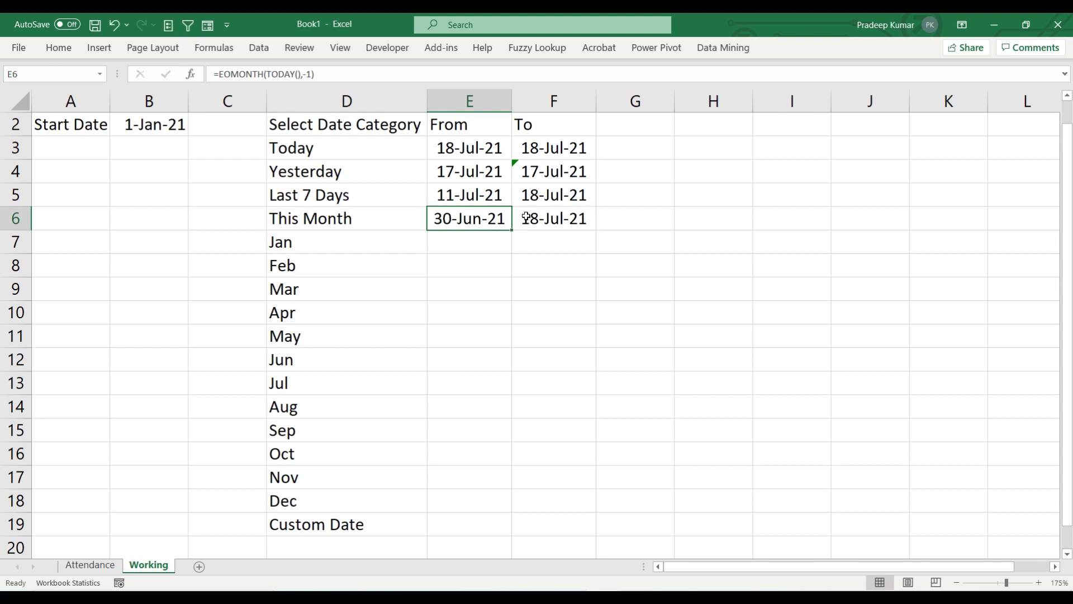
- Append +1 to the EOMONTH formula in E6 so it returns the first day of the current month
key(Down)
key(Up)
key(F2)
text(+1)
key(Return)
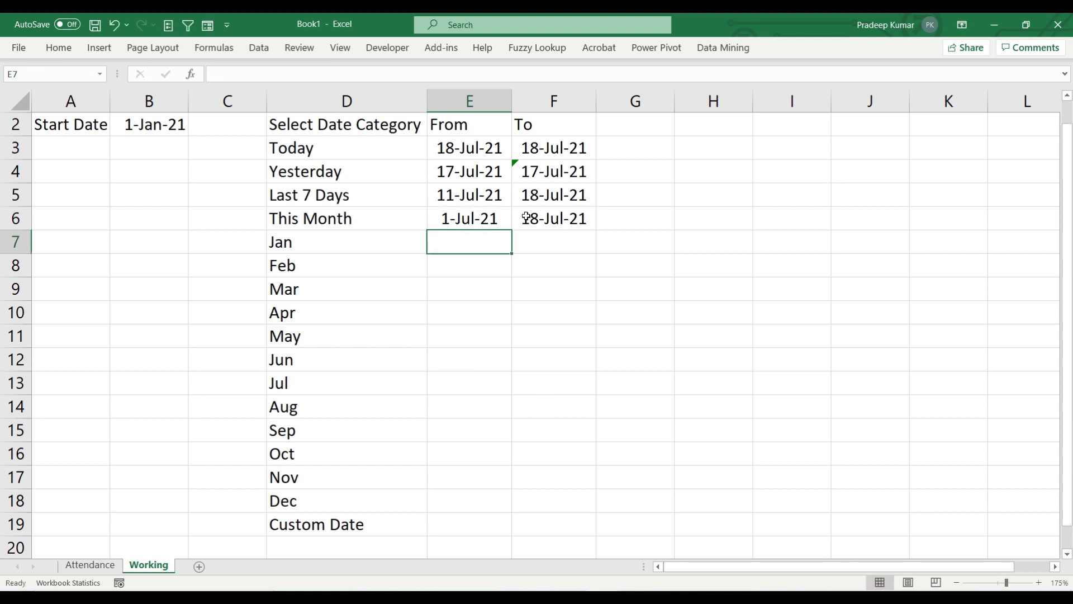
- Enter =DATEVALUE("1"&D7&"2021") as the From date of the Jan category in E7
key(Up)
key(Down)
key(Left)
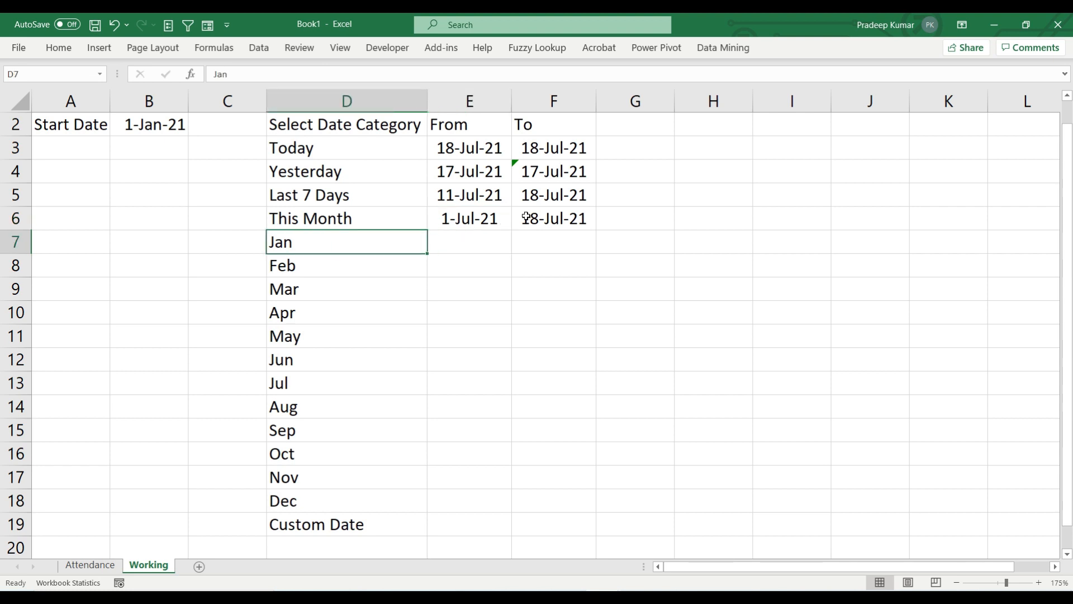
key(Right)
text(=date)
key(Down)
key(Tab)
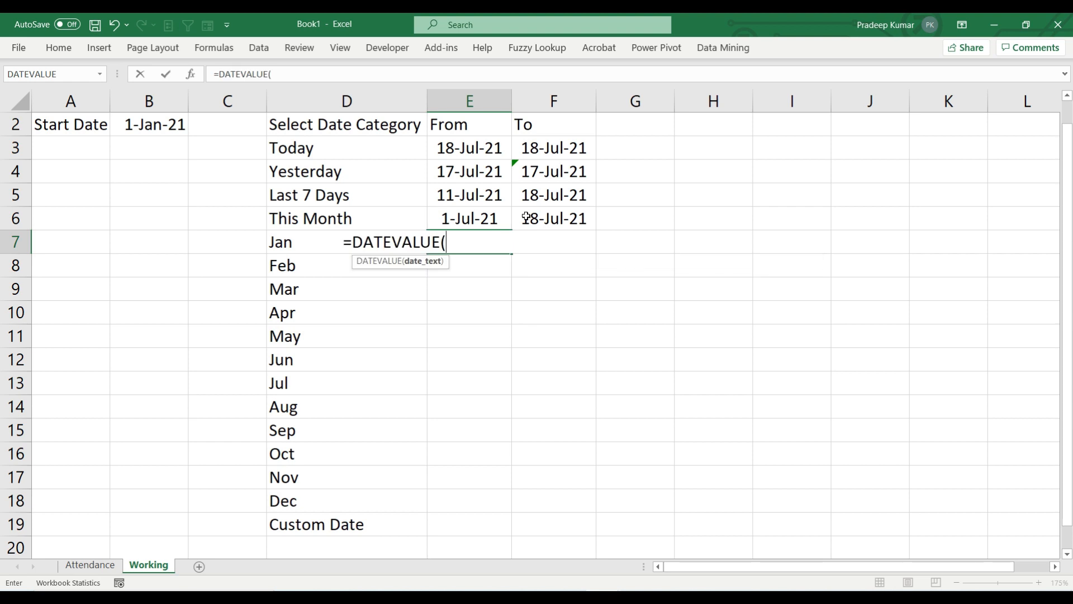
text("1"&)
key(Left)
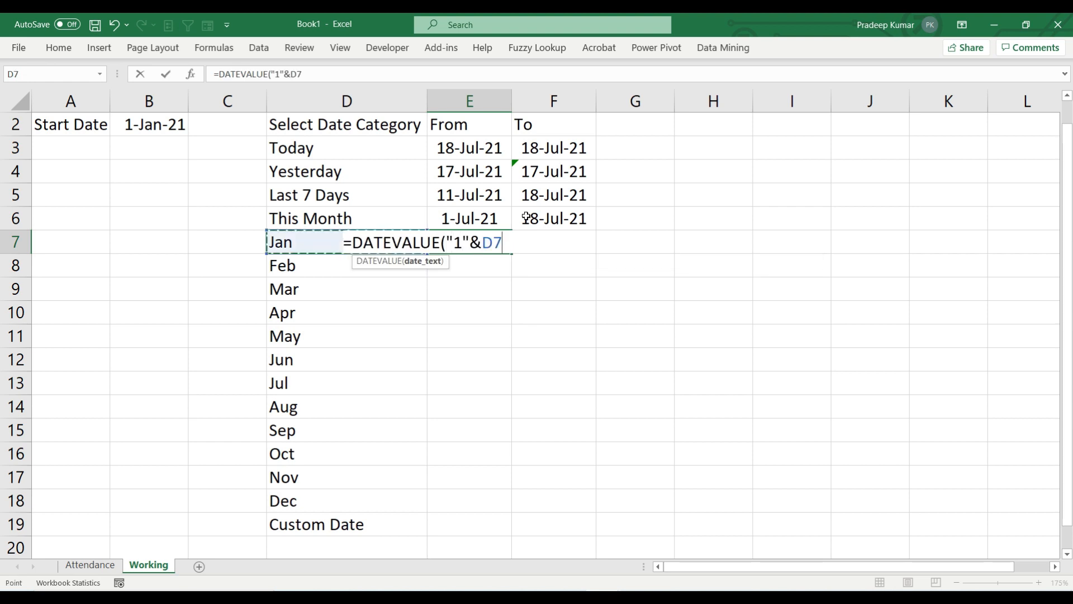
text(&)
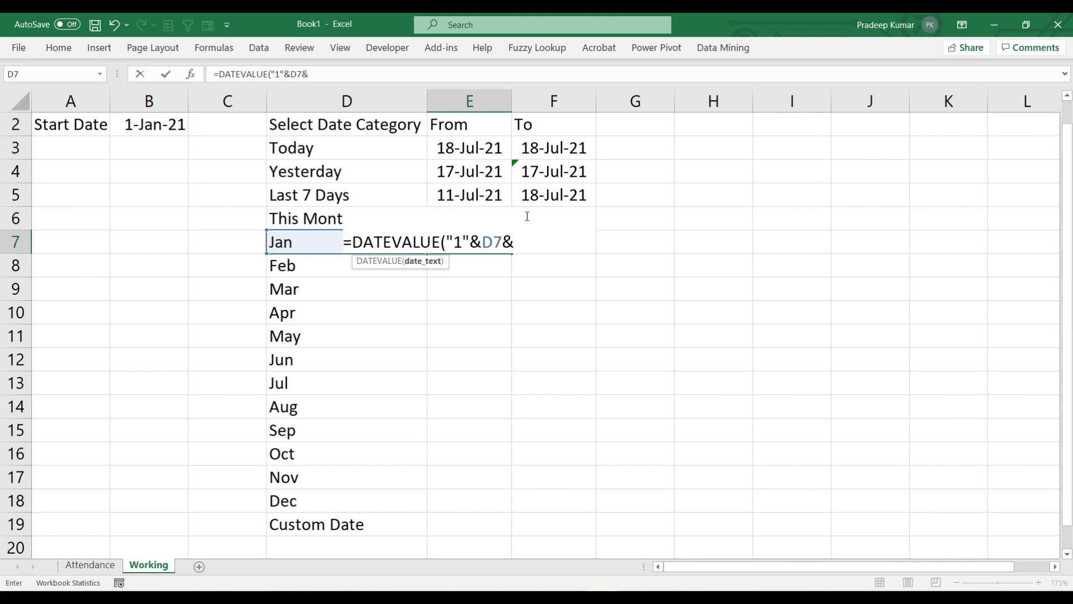
text("2021"))
key(Return)
key(Up)
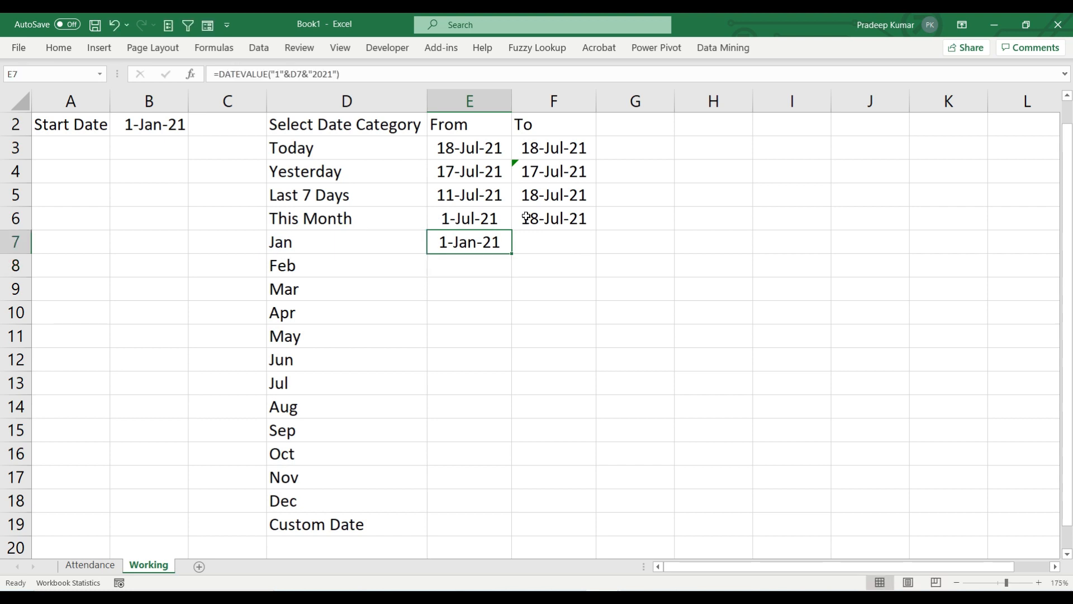
- Replace the hard-coded year in E7's formula with the start date's year, giving =DATEVALUE("1"&D7&YEAR(B2))
key(F2)
key(Left)
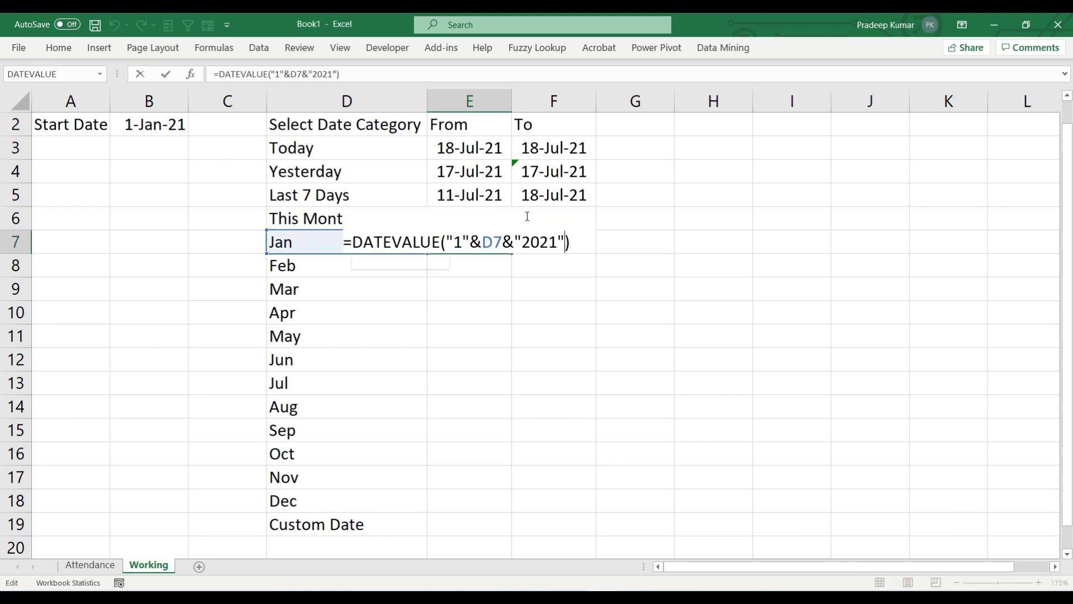
key(BackSpace)
key(BackSpace)
key(BackSpace)
key(BackSpace)
key(BackSpace)
key(BackSpace)
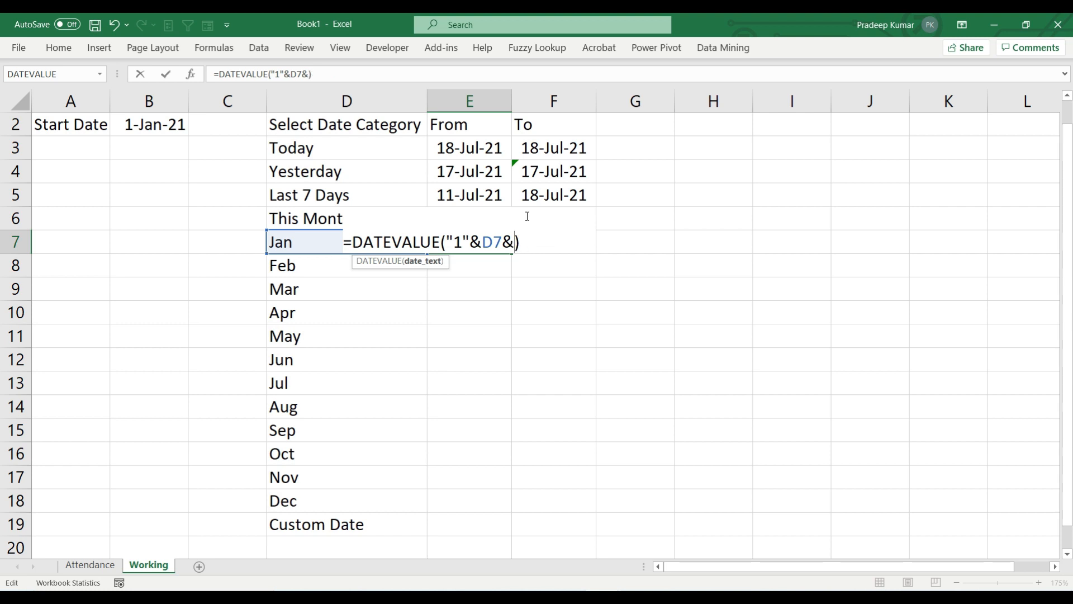
text(year)
key(Tab)
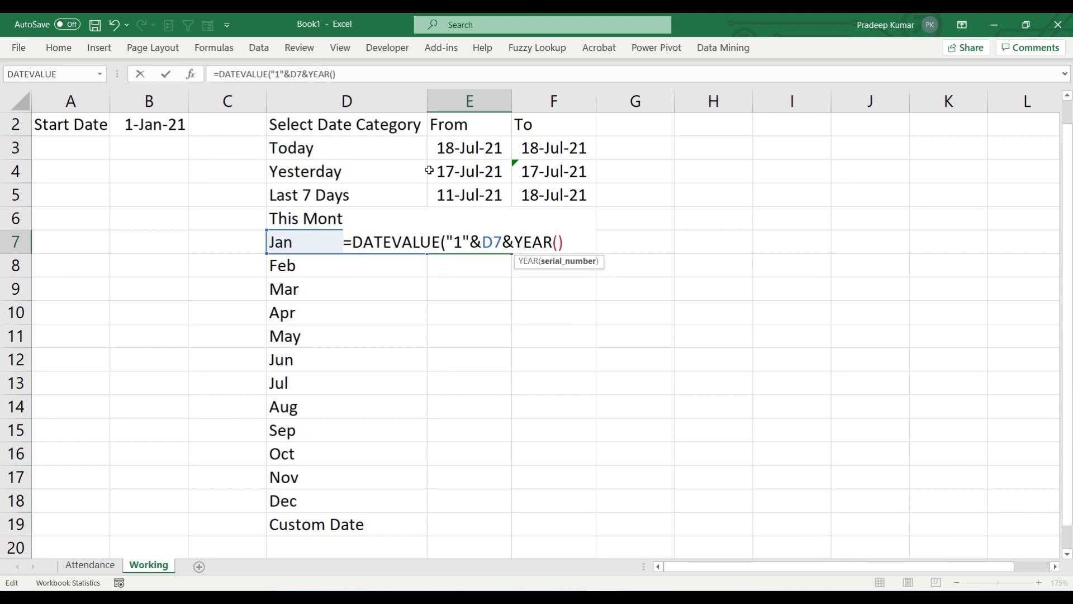
click(159, 123)
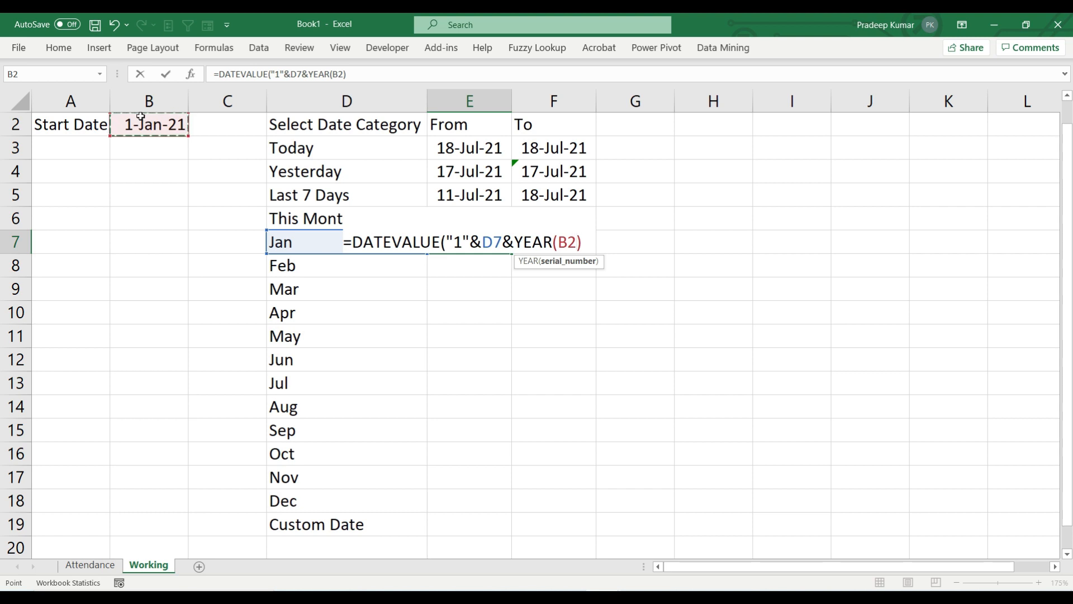
text())
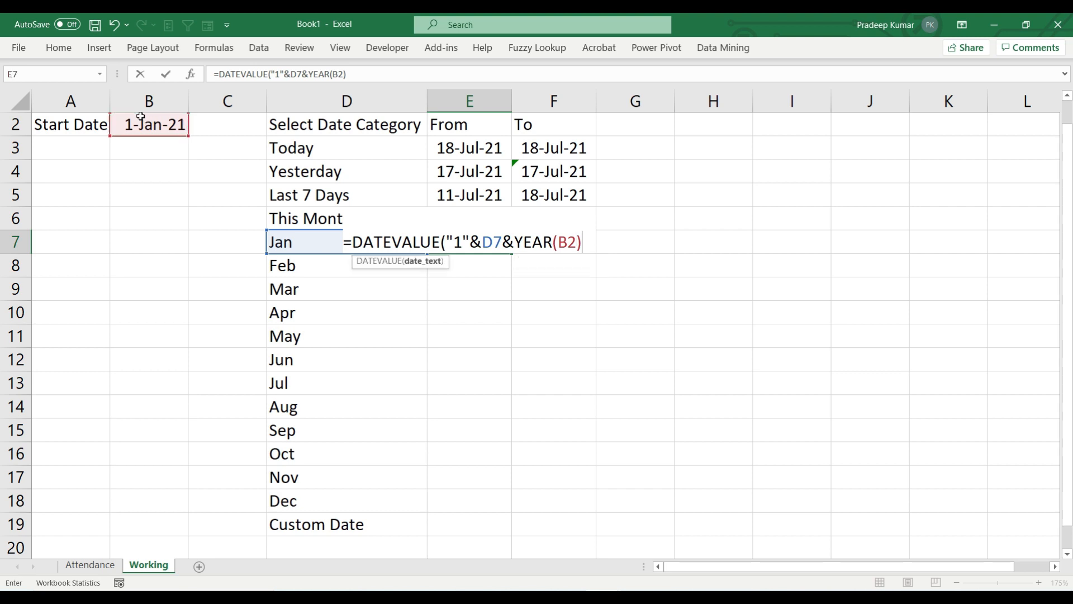
text())
key(ctrl+Return)
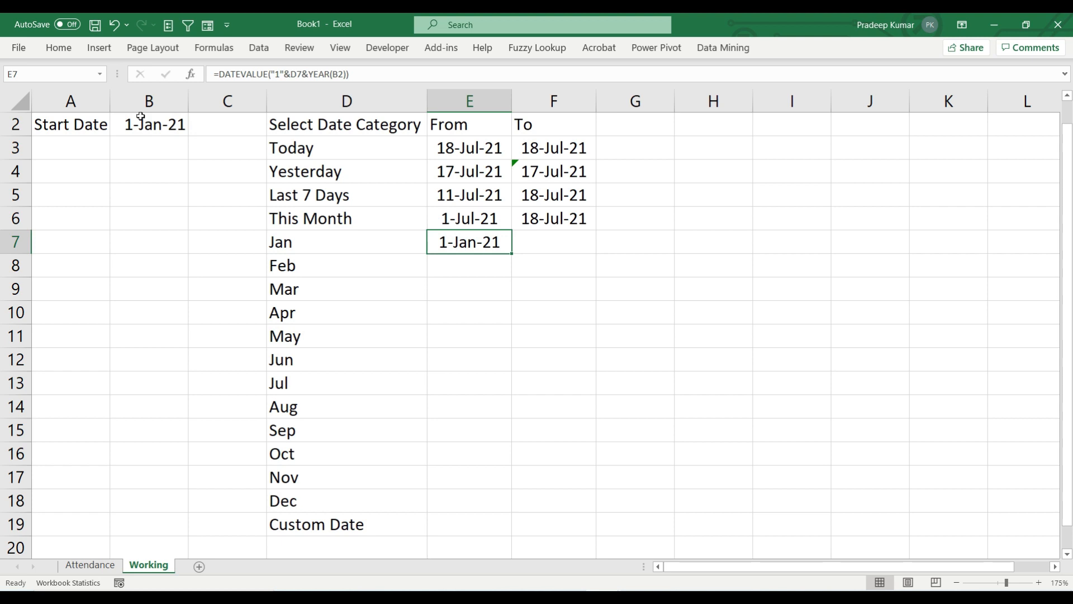
- Enter =EOMONTH(E7,0) as the To date of the Jan category in F7
click(135, 122)
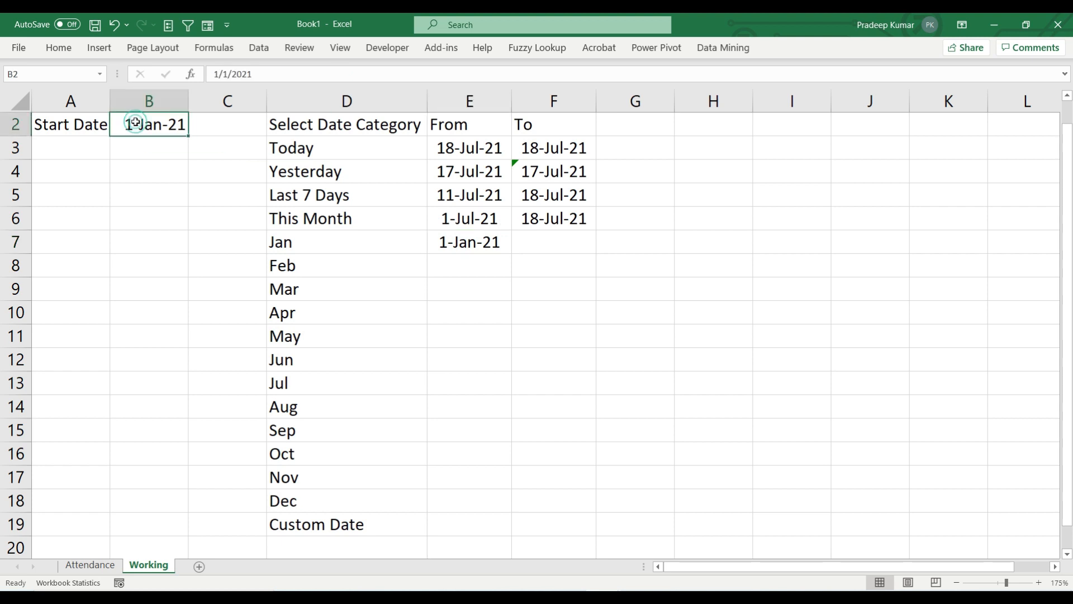
click(466, 243)
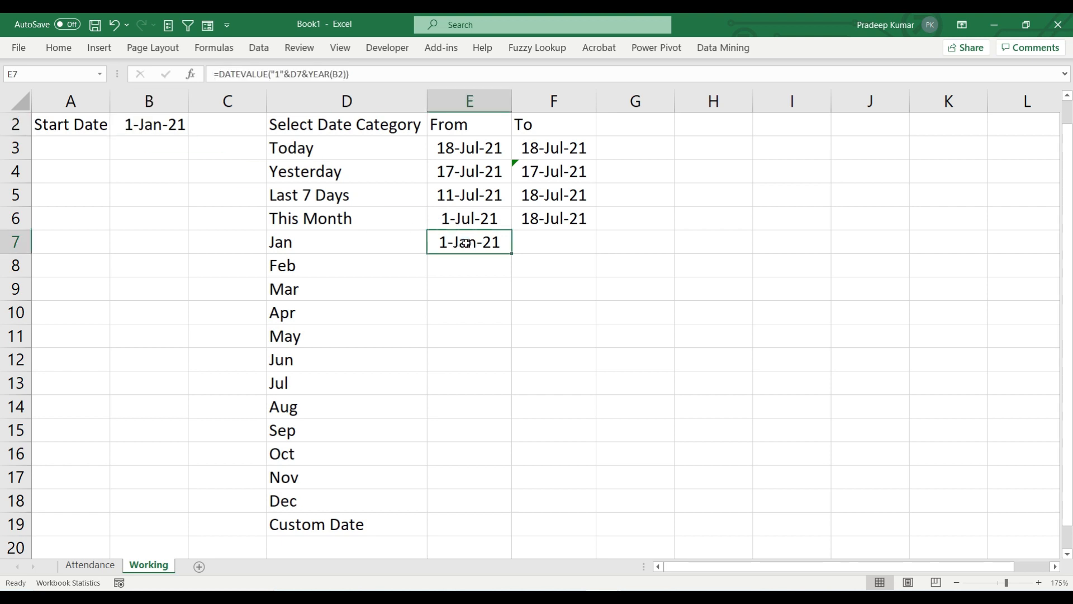
click(522, 242)
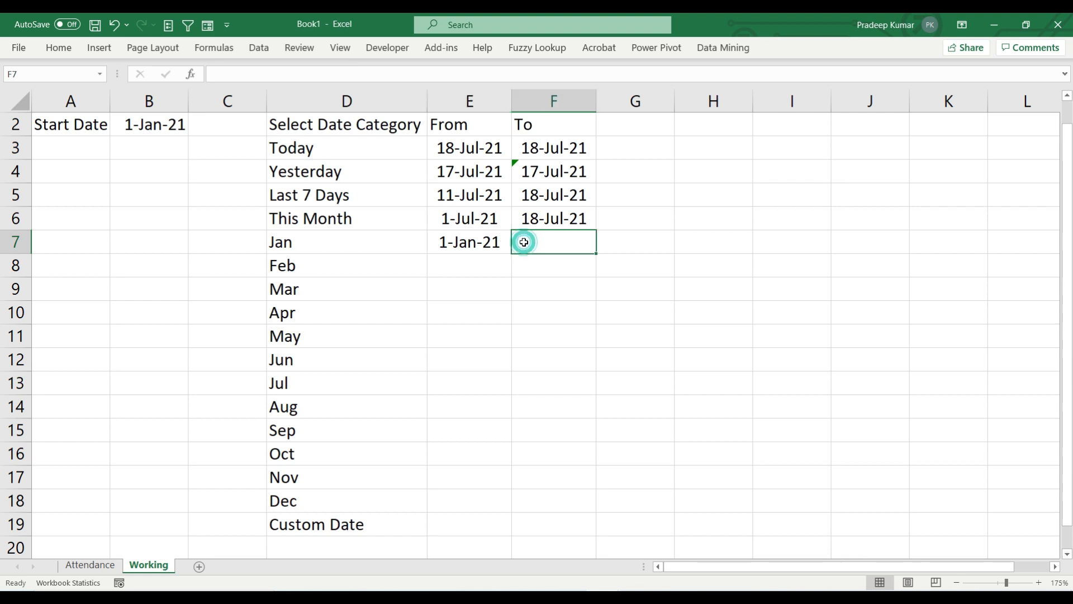
text(=r)
key(BackSpace)
text(eo)
key(Tab)
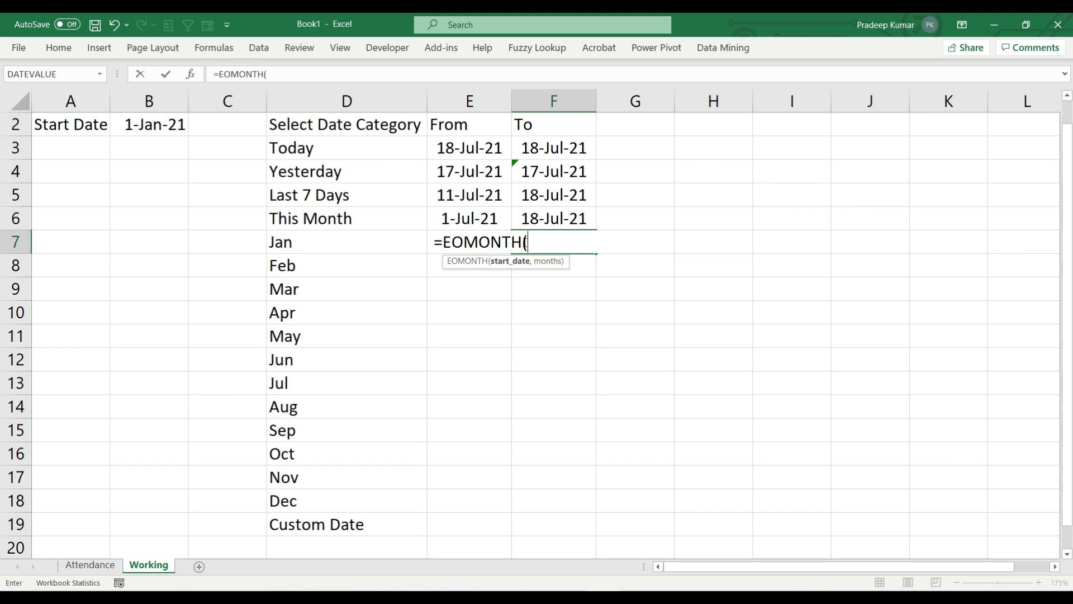
key(Left)
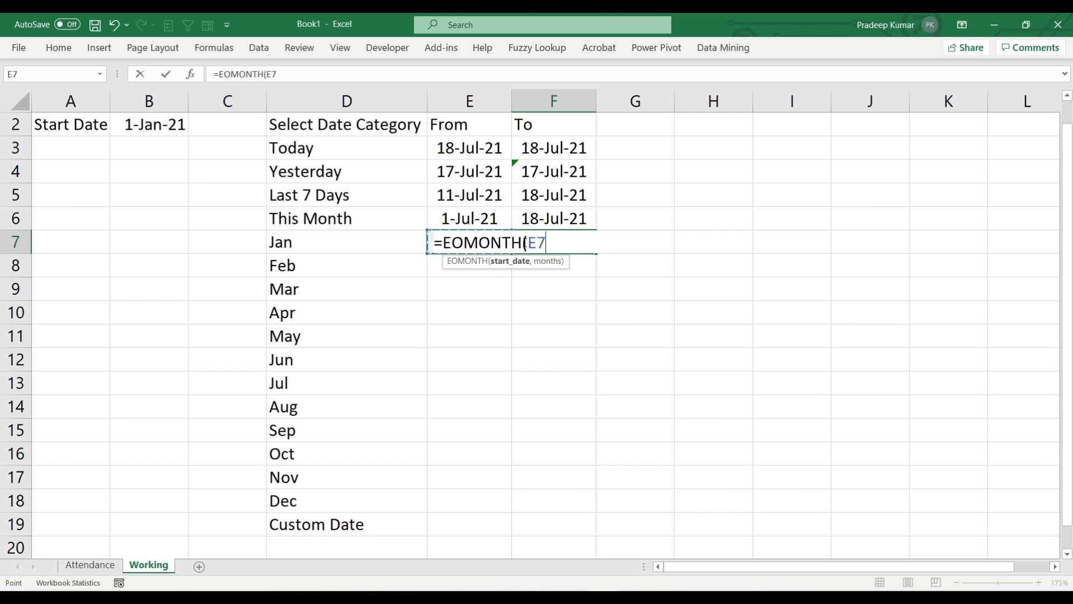
text(,)
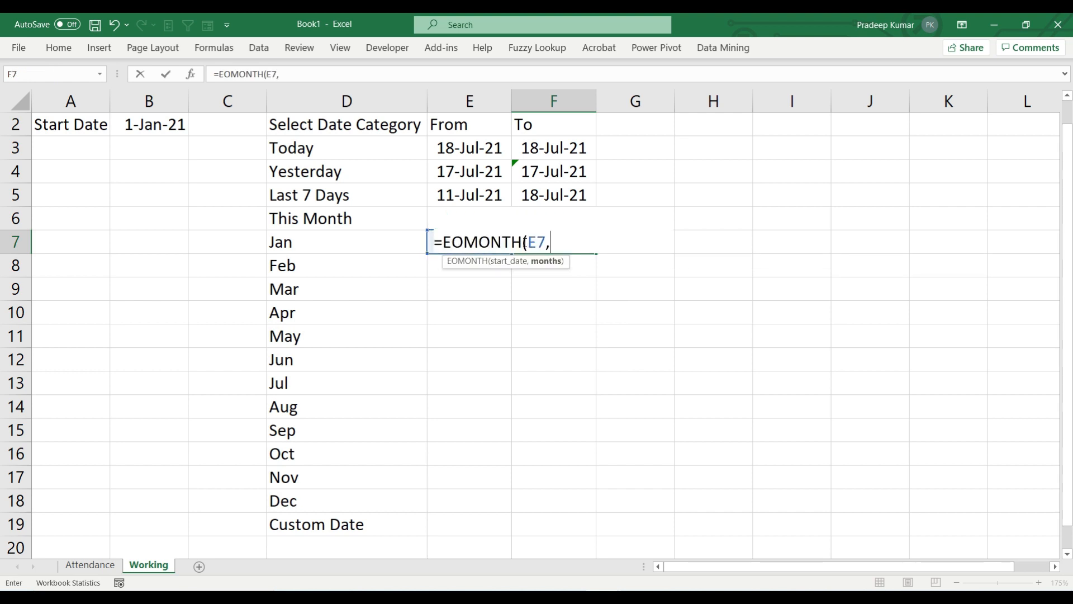
text(0))
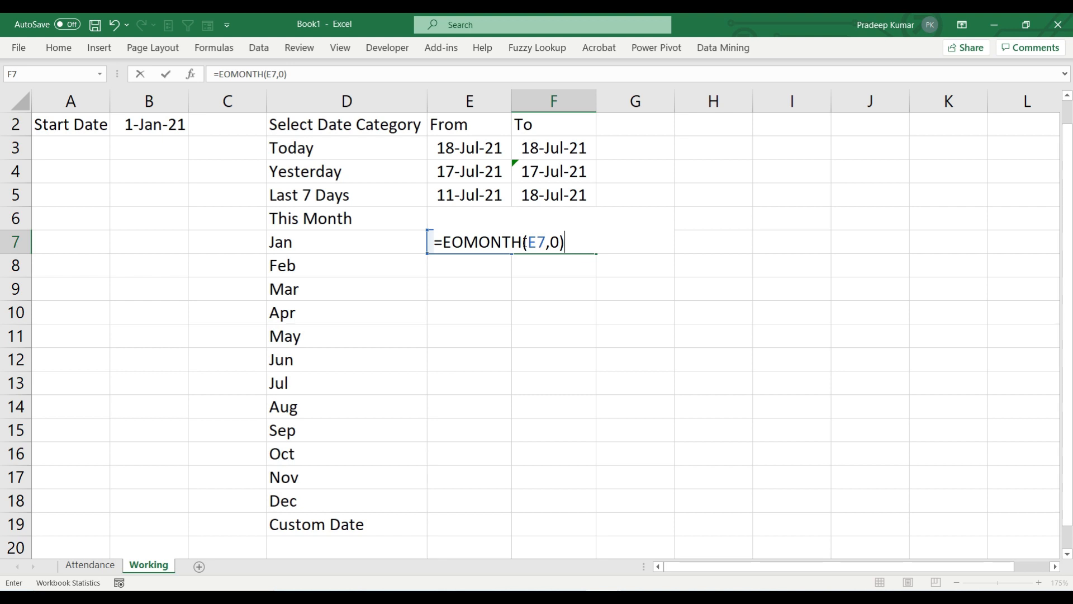
key(ctrl+Return)
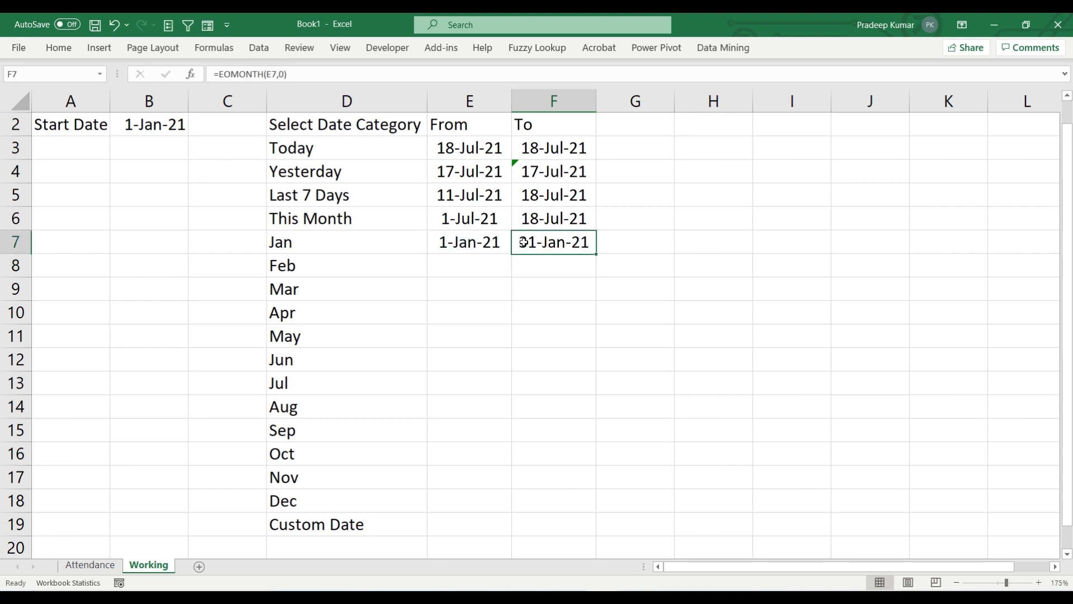
- Copy the Jan From and To formulas in E7:F7 down to the Feb through Dec rows, E8:F18
click(475, 241)
click(531, 241)
key(Left)
key(shift+Right)
key(ctrl+c)
key(Down)
key(shift+Right)
key(shift+Down)
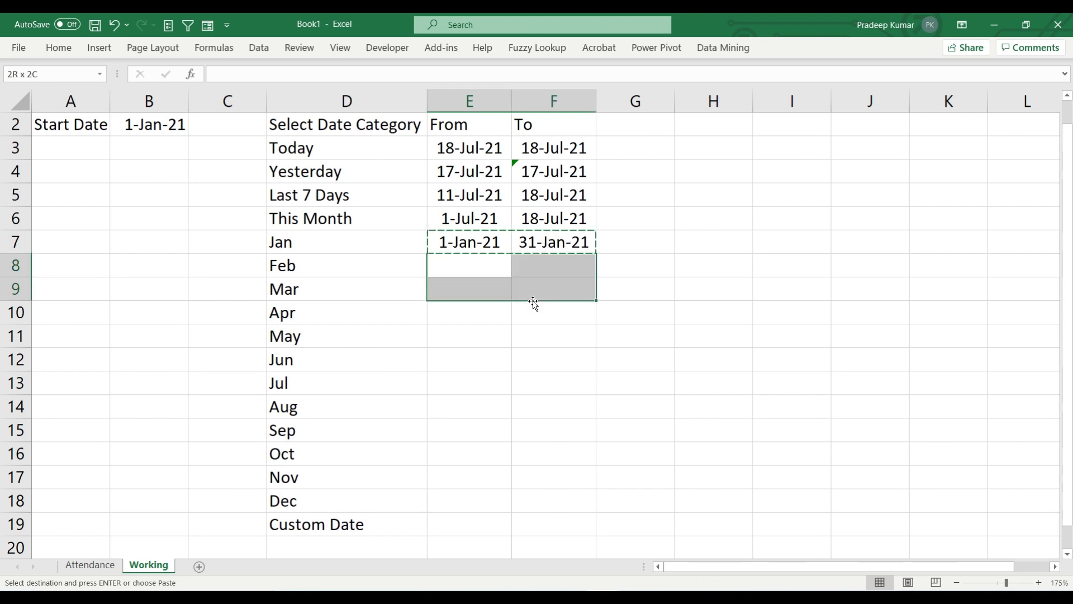
key(shift+Down)
key(shift+Down)
key(shift+Down)
key(shift+Down)
key(shift+Down)
key(shift+Down)
key(shift+Down)
key(shift+Down)
key(shift+Down)
key(Return)
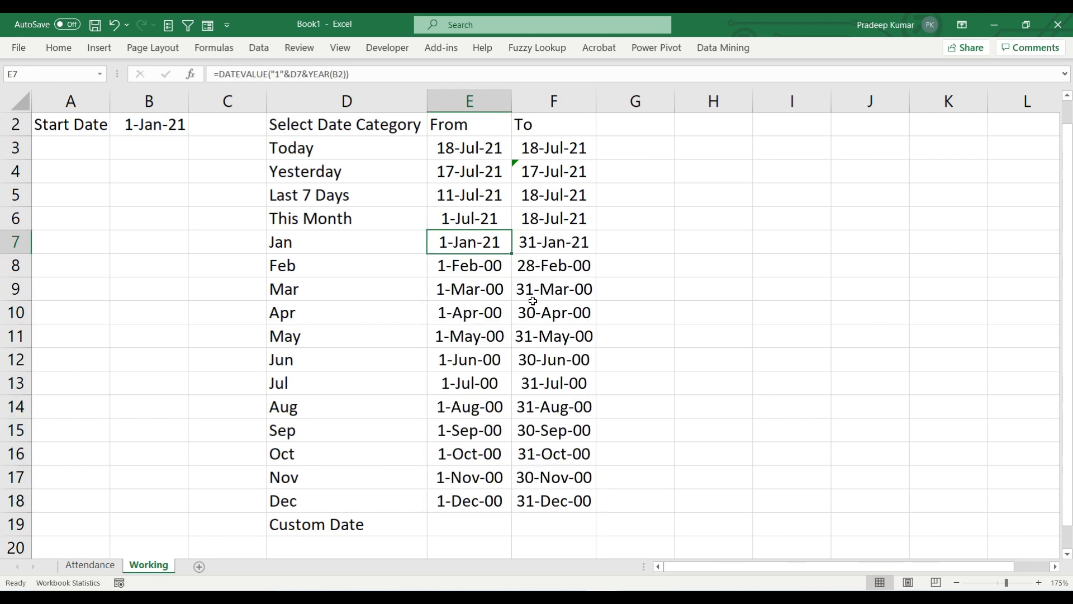
- Make the start date reference in E7's formula absolute, giving =DATEVALUE("1"&D7&YEAR($B$2))
key(F2)
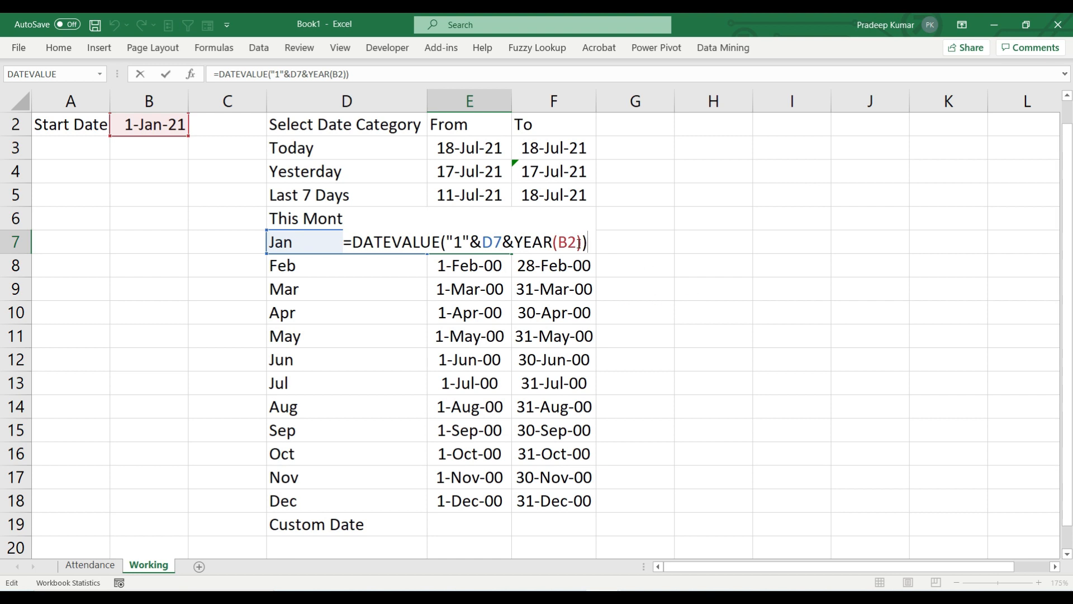
key(ctrl+Return)
key(Down)
key(Down)
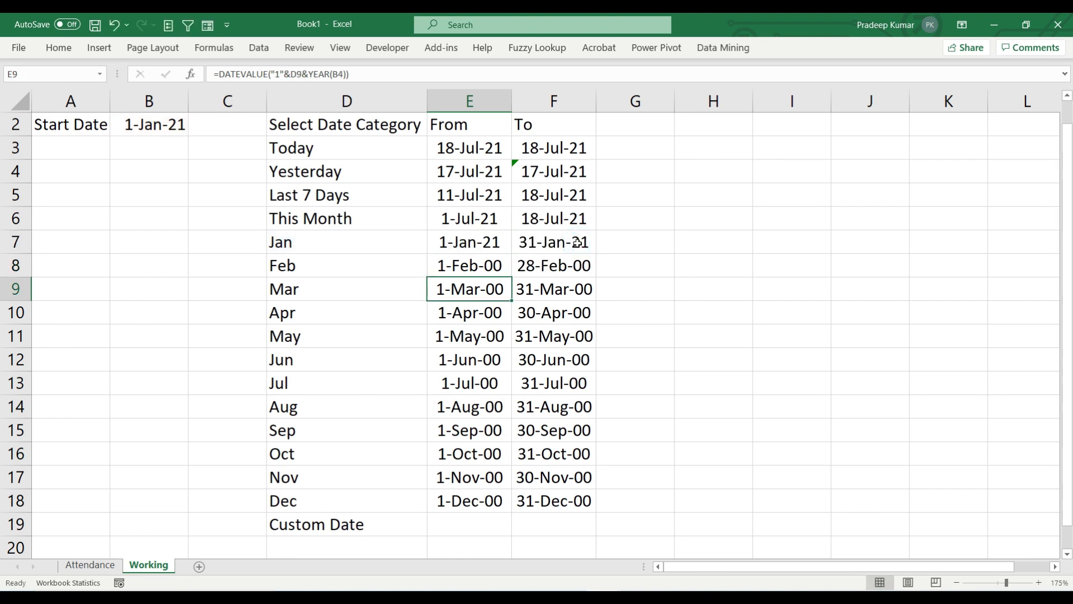
key(F2)
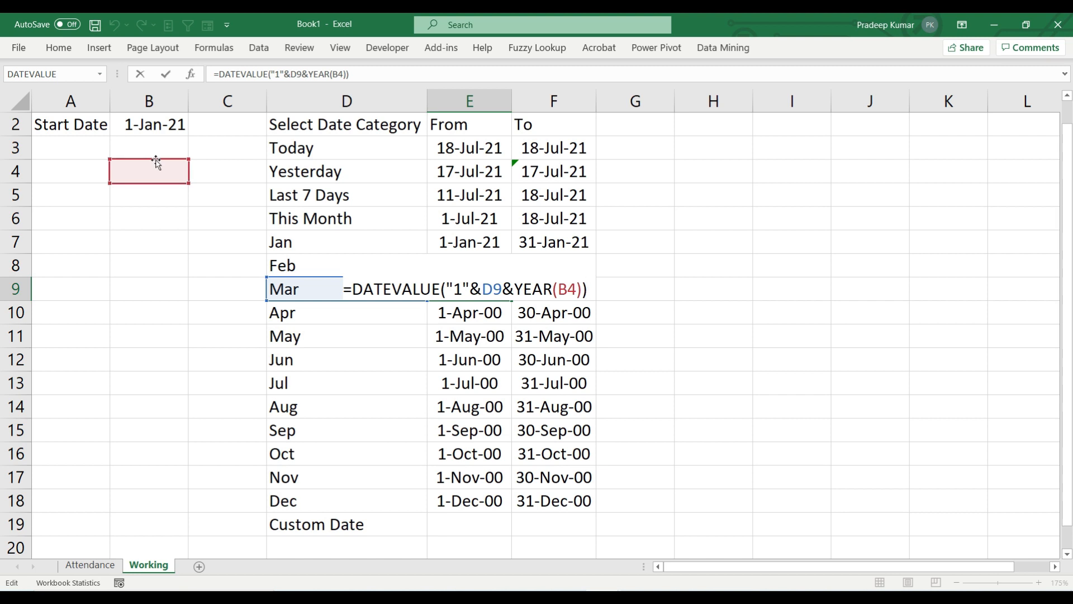
key(Escape)
key(Up)
key(Up)
key(F2)
key(Left)
key(Left)
key(Left)
key(F4)
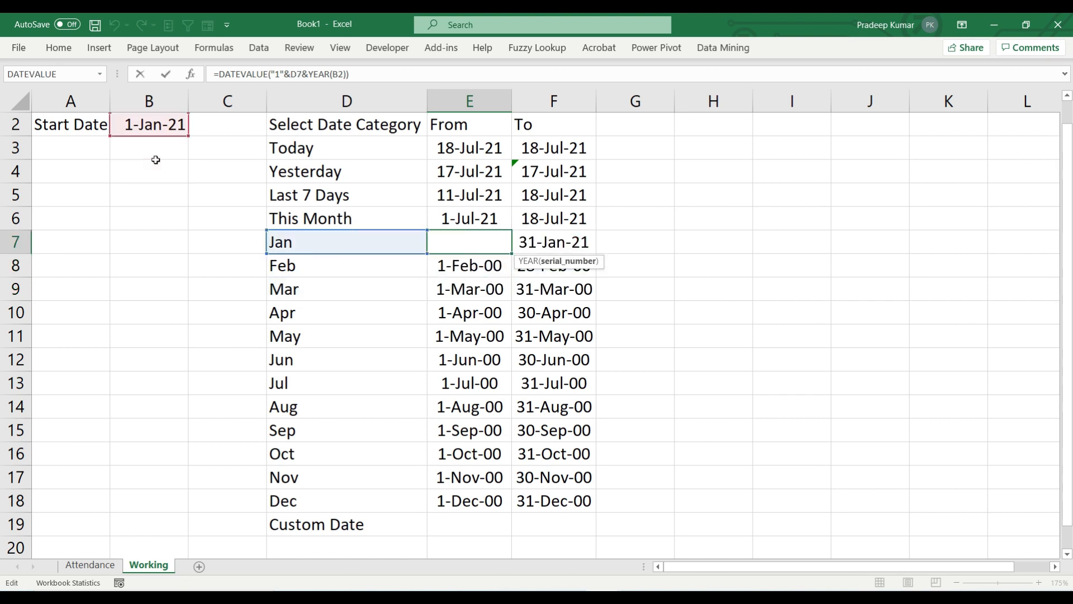
key(ctrl+Return)
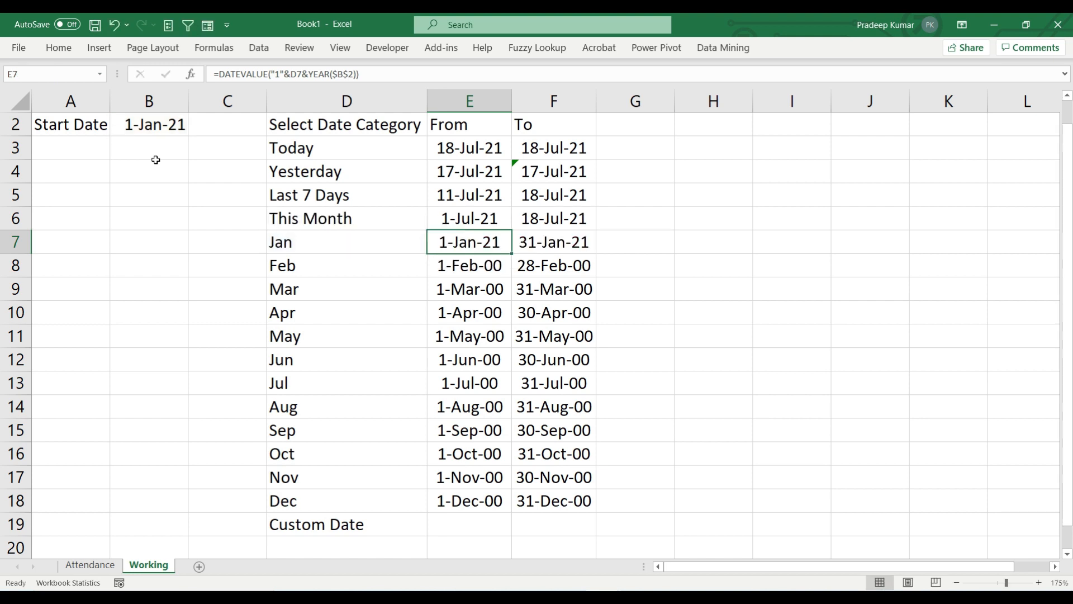
- Copy the corrected From formula in E7 over the Feb through Dec cells E8:E18
key(ctrl+c)
key(Down)
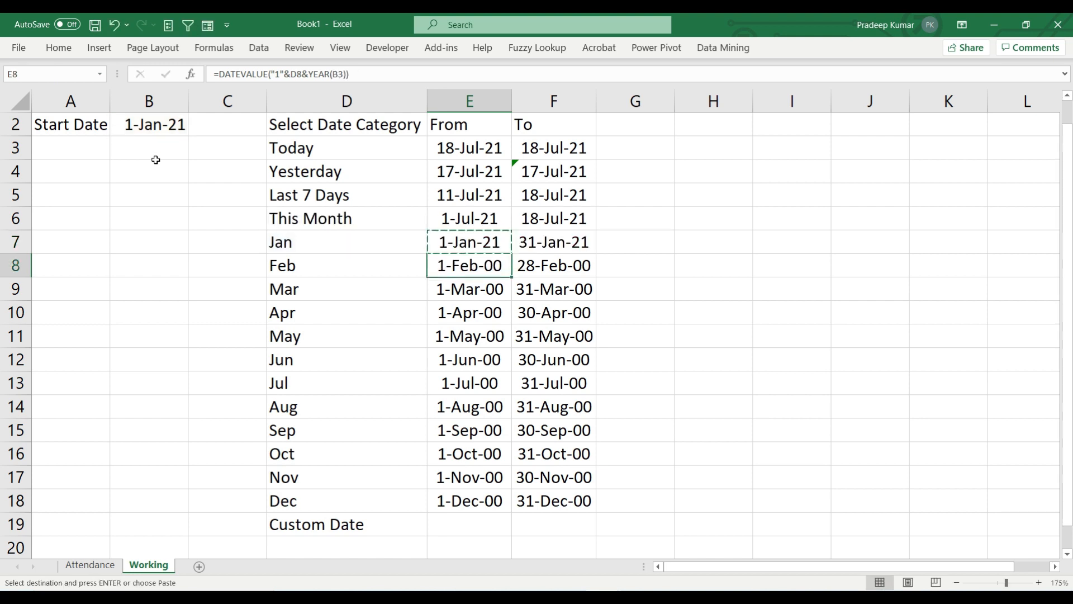
key(ctrl+shift+Down)
key(ctrl+v)
key(Right)
key(Escape)
key(Left)
key(ctrl+Down)
key(Down)
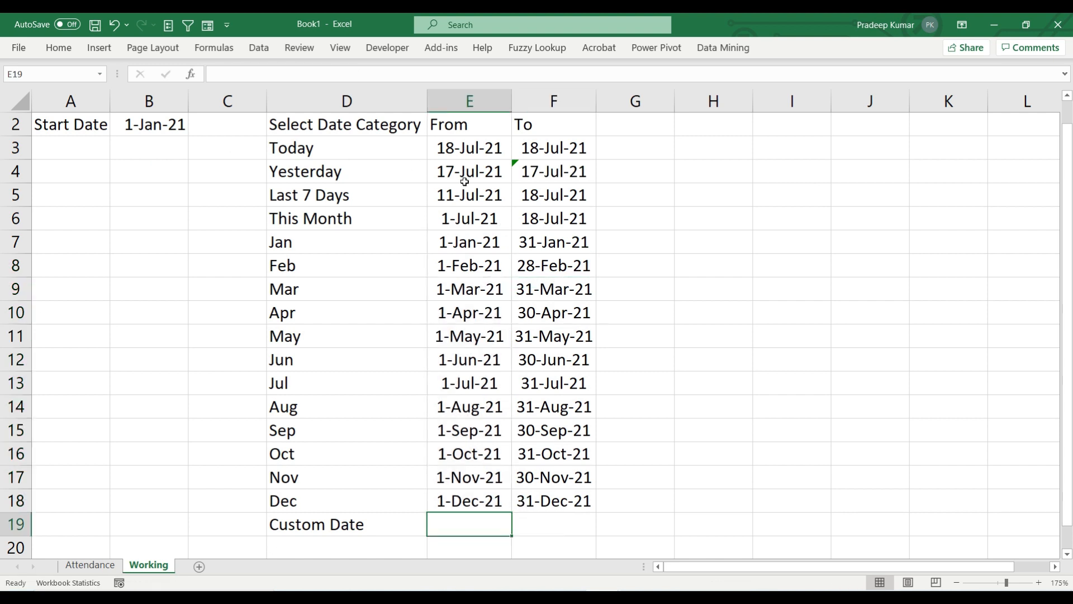
- On the Attendance sheet, merge and center H16:I16 and enter the label "From"
scroll(575, 101, up, 1)
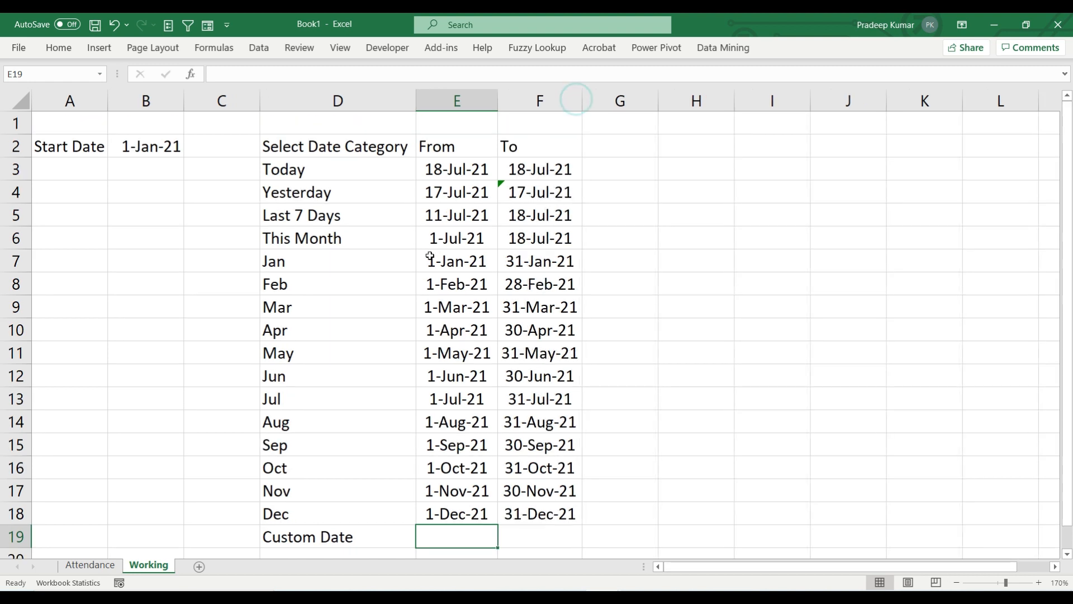
click(90, 564)
click(531, 273)
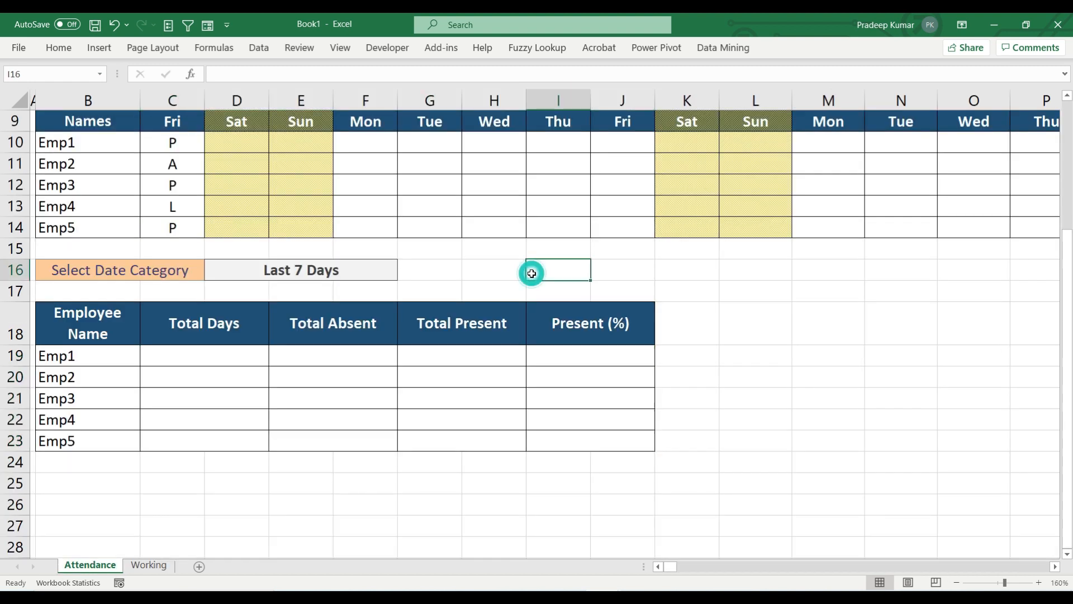
key(Left)
key(shift+Right)
double_click(66, 50)
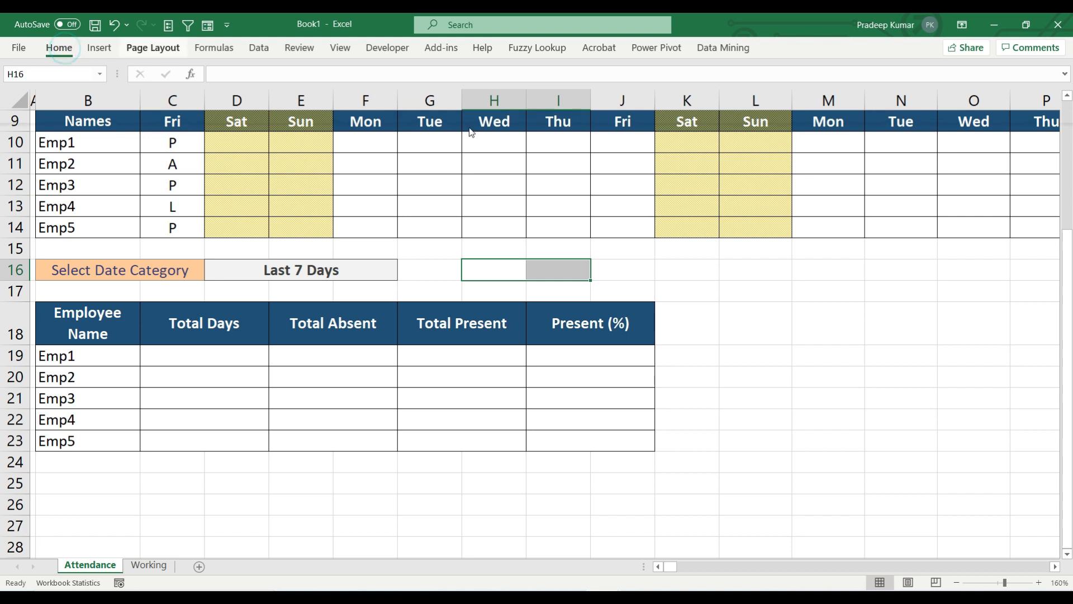
click(391, 98)
text(From)
key(Tab)
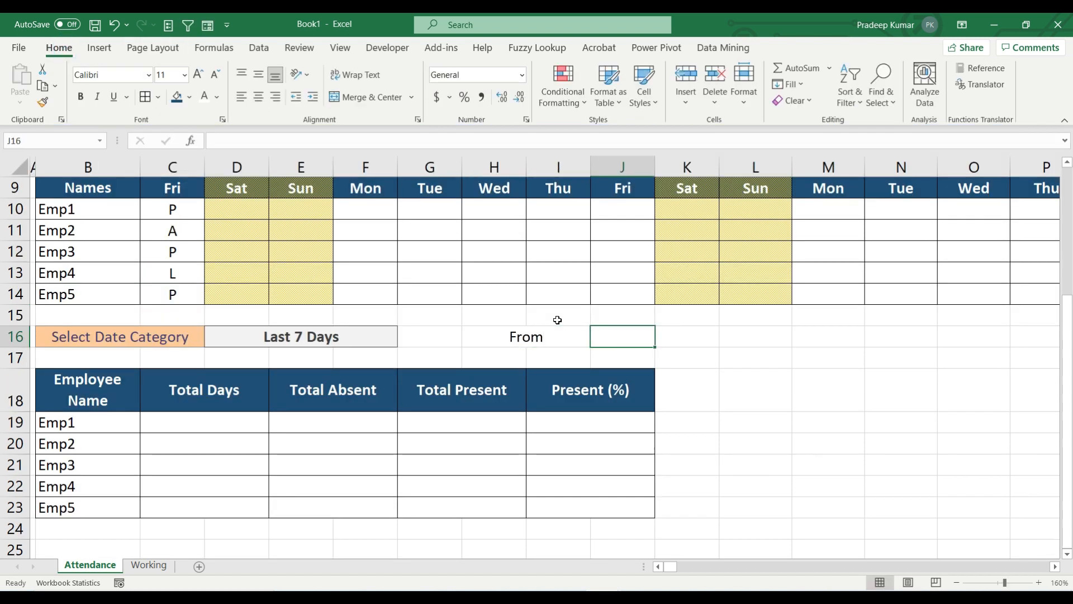
- Merge and center J16:K16, L16:M16 and N16:O16, and enter the label "To:" in L16
key(shift+Right)
click(372, 99)
key(Tab)
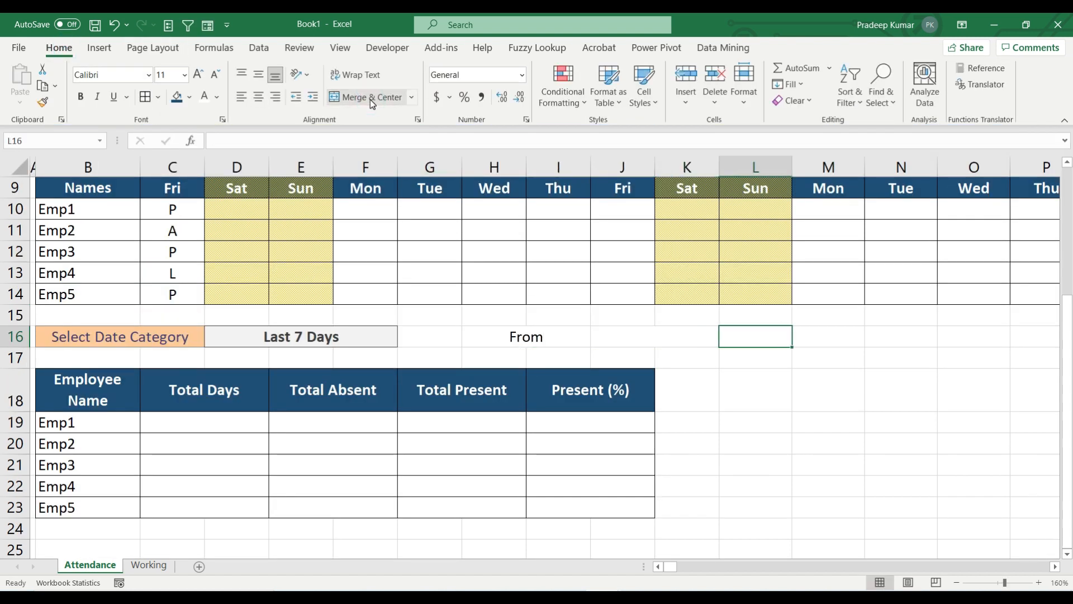
key(shift+Right)
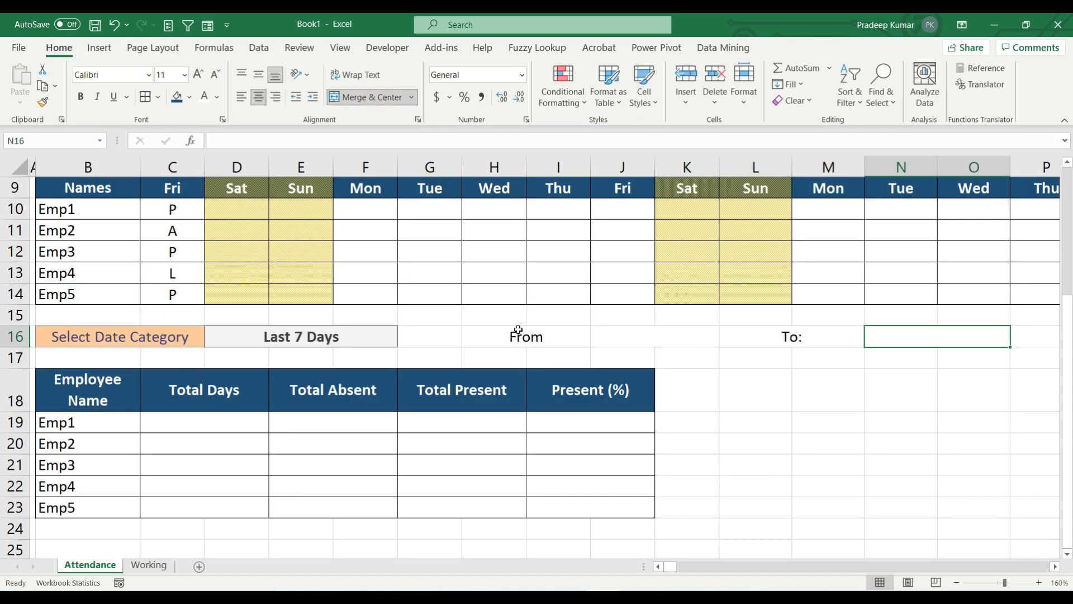
- Add a colon to the label in H16 so it reads "From:"
click(516, 331)
key(F2)
text(:)
key(ctrl+Return)
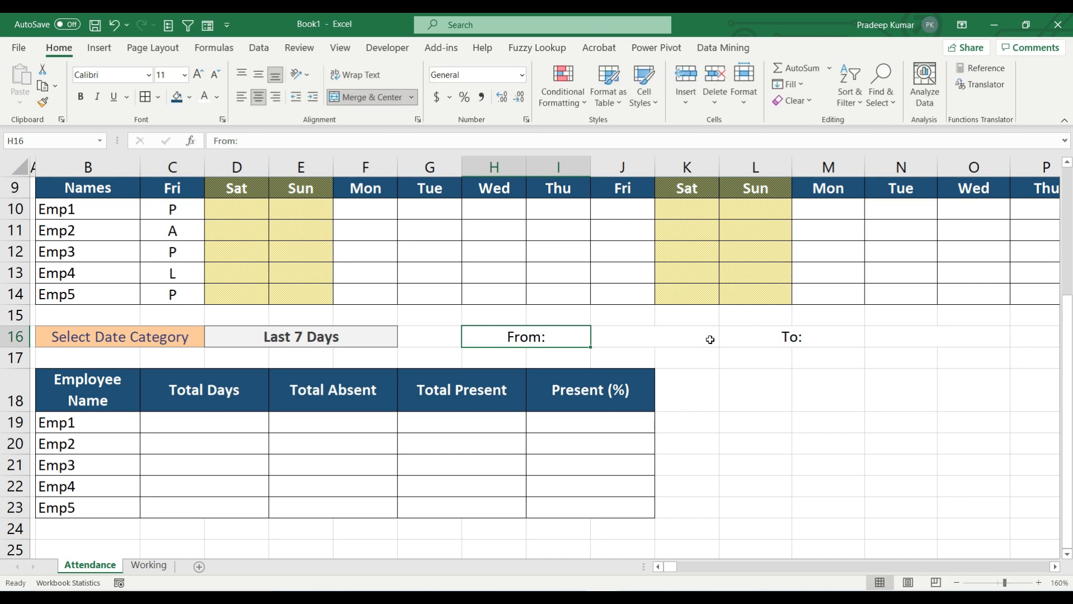
- Apply the Input cell style to the From: and To: labels and the Output style to their date cells J16 and N16
ctrl+click(780, 339)
click(644, 85)
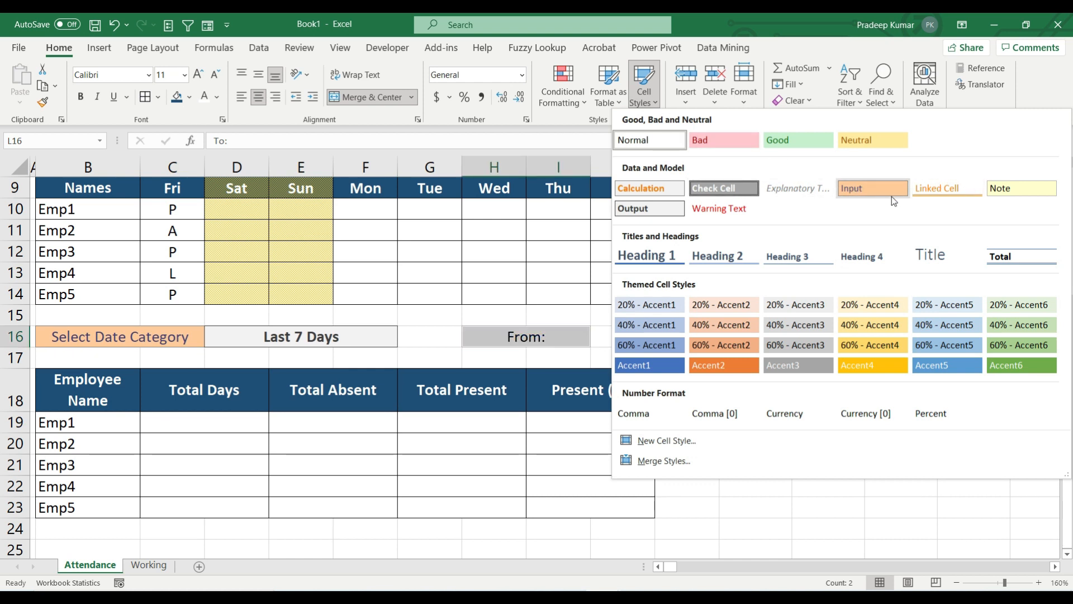
click(666, 212)
click(703, 332)
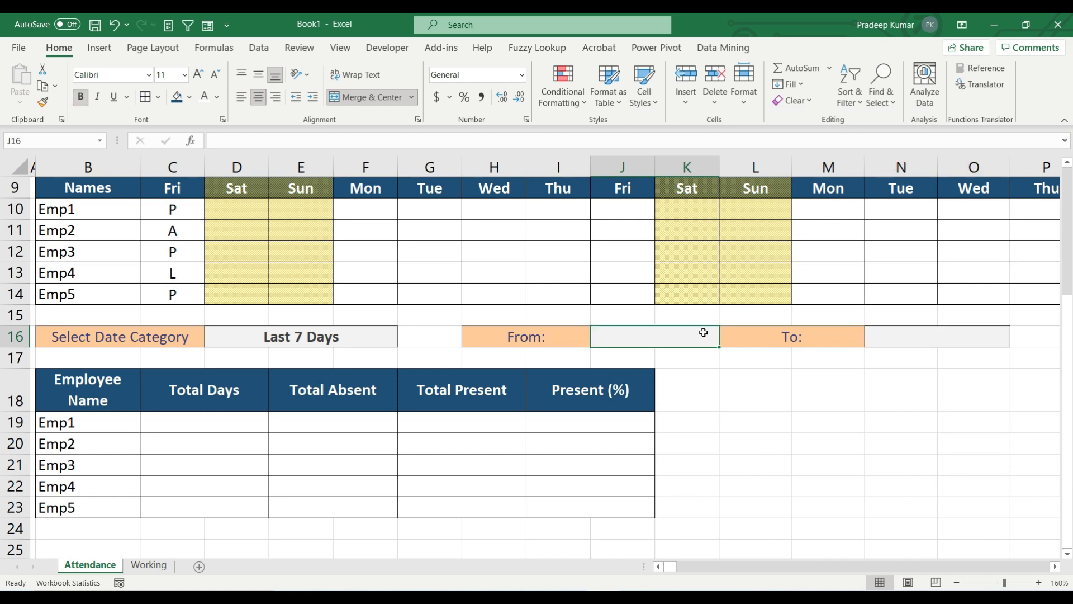
click(732, 401)
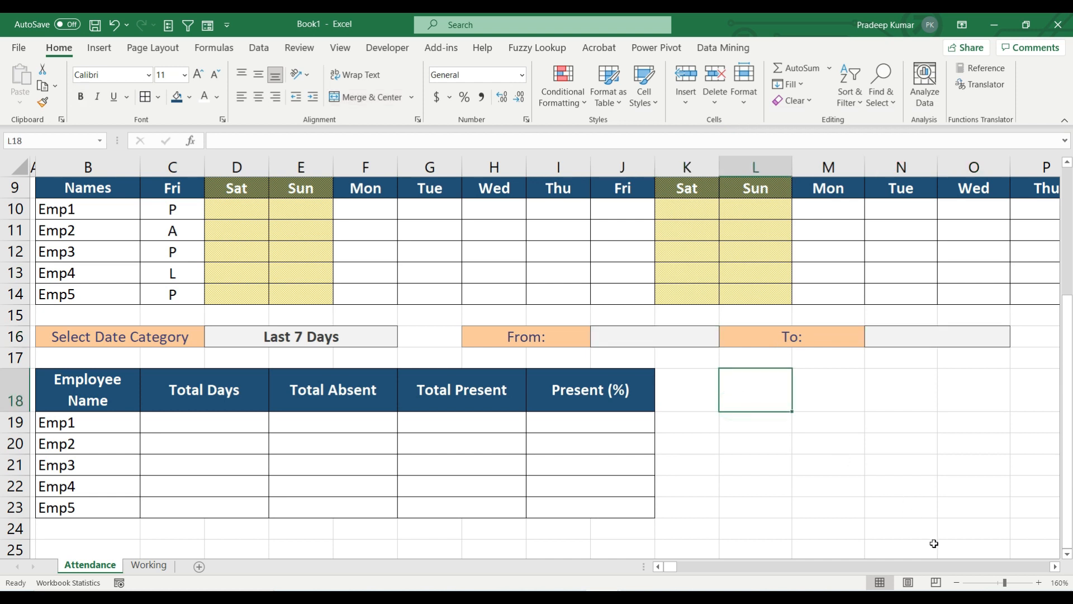
- Link the Custom Date From cell E19 on the Working sheet to the From date cell J16 on the Attendance sheet
click(956, 582)
click(956, 582)
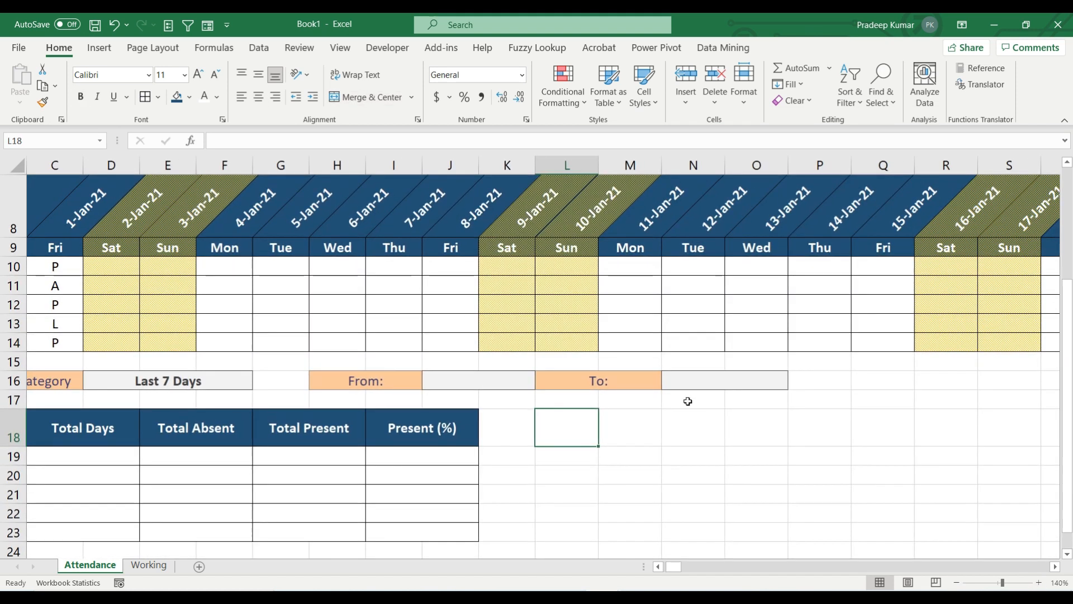
click(470, 374)
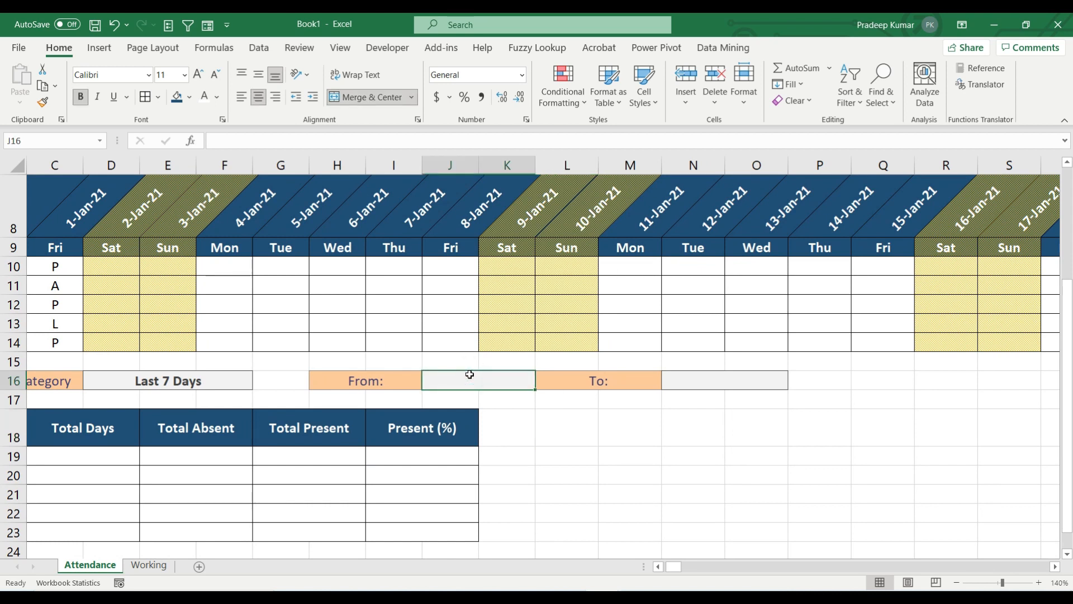
click(148, 564)
click(472, 470)
key(Down)
key(Down)
key(Down)
key(Down)
key(Down)
key(Down)
key(Down)
key(Down)
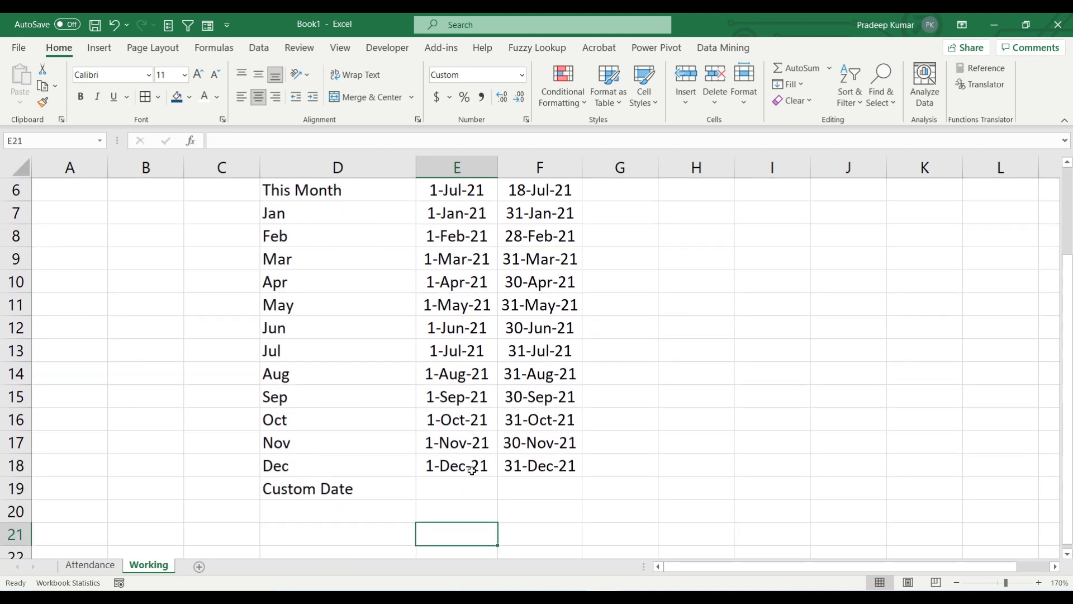
key(Up)
key(Up)
text(=)
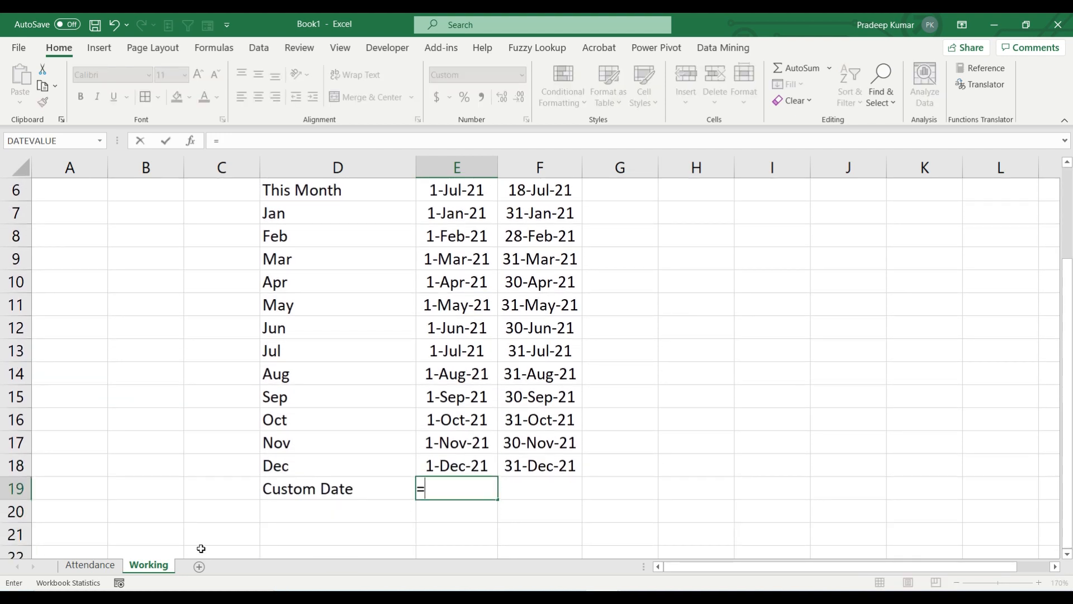
click(96, 564)
click(494, 384)
key(Return)
- Replace the Custom Date To formula in F19 with a link to the To date cell N16 on the Attendance sheet
key(Up)
key(Right)
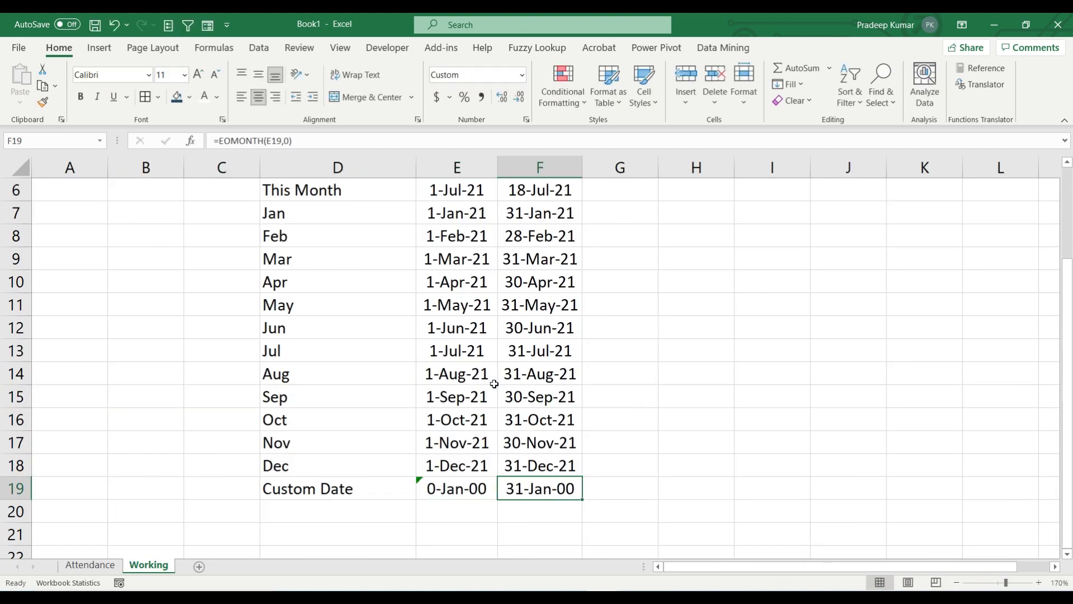
key(Delete)
text(=)
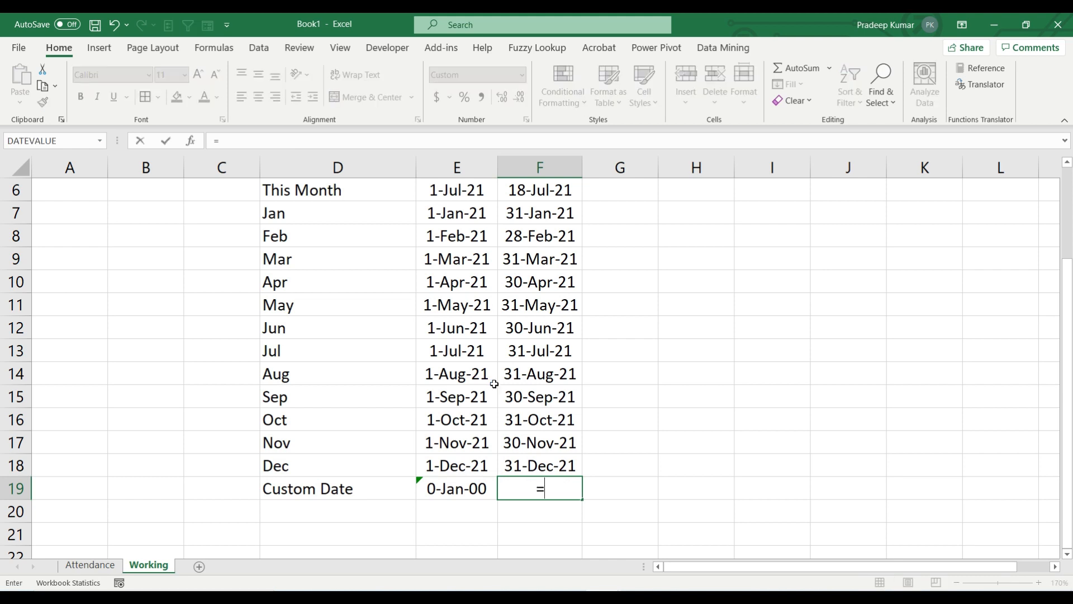
click(89, 564)
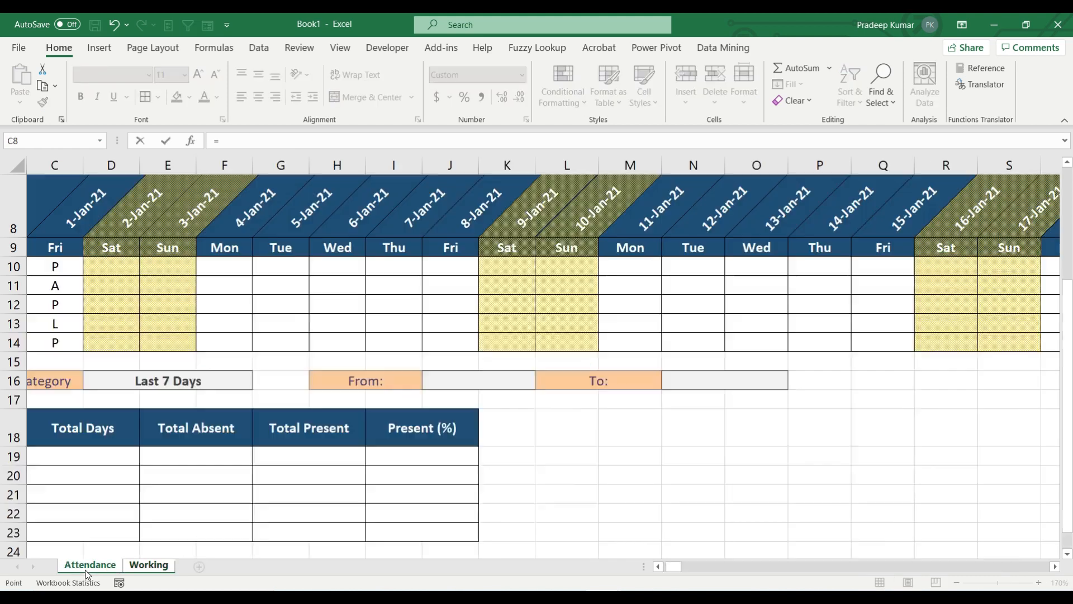
click(680, 376)
key(Return)
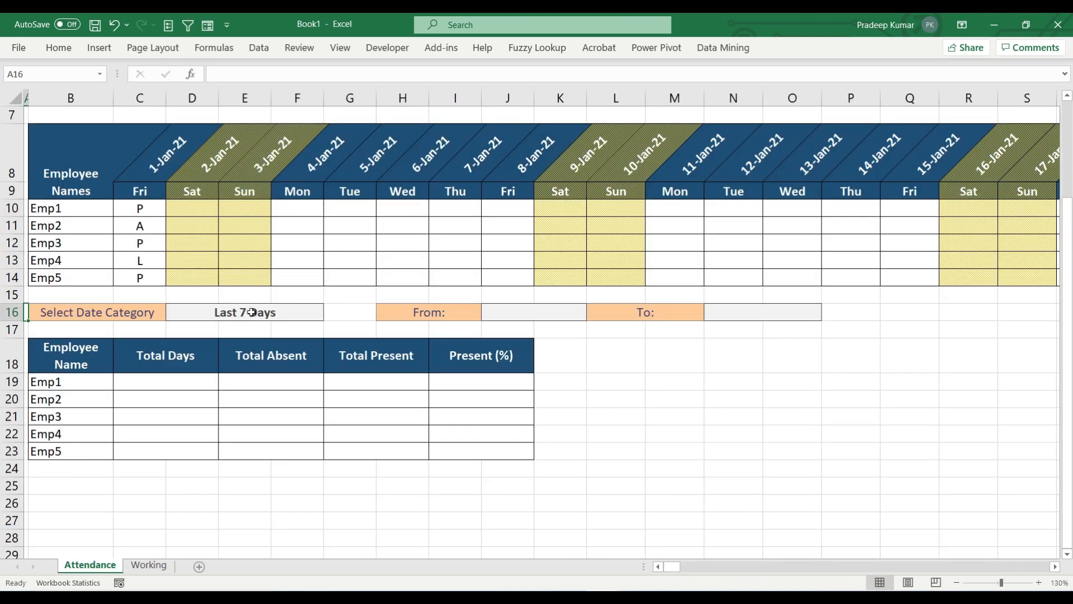
- Try the This Month and Custom Date options in date category cell D16 and select the From and To date cells
click(251, 311)
click(330, 313)
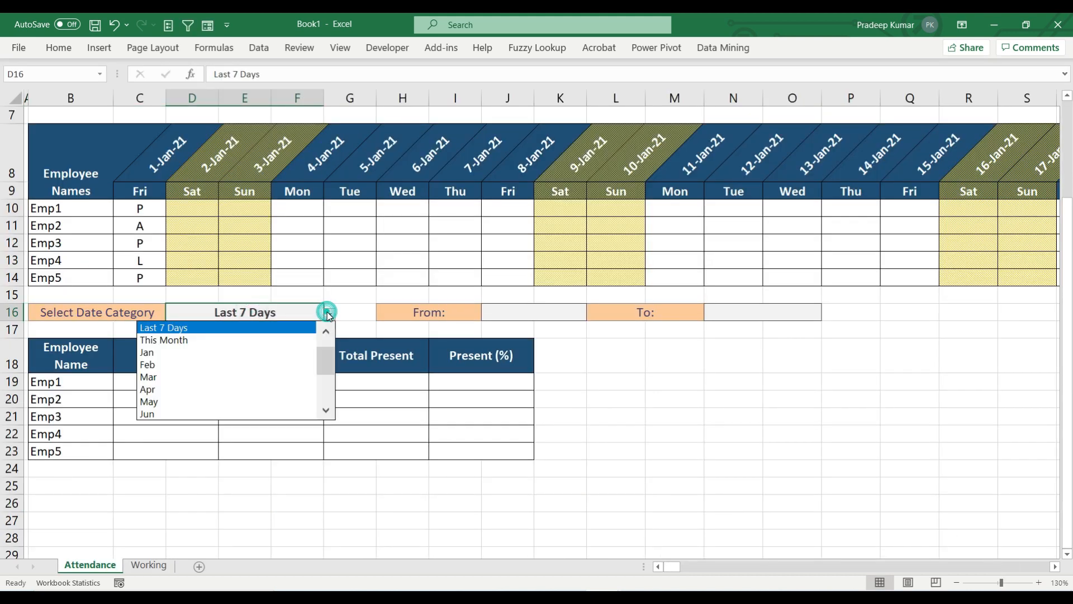
click(295, 341)
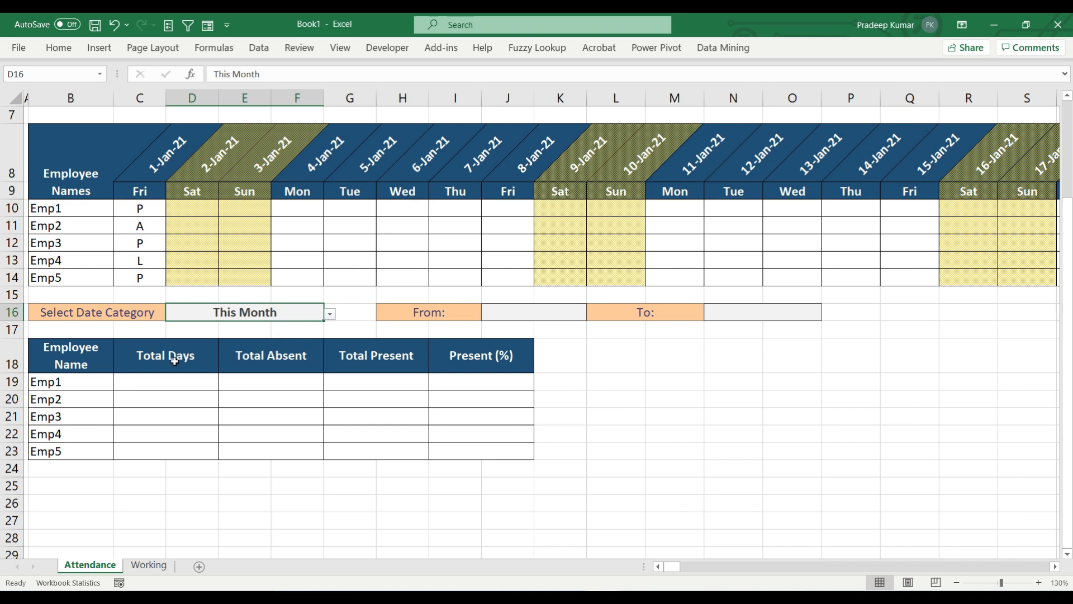
drag(156, 376, 307, 407)
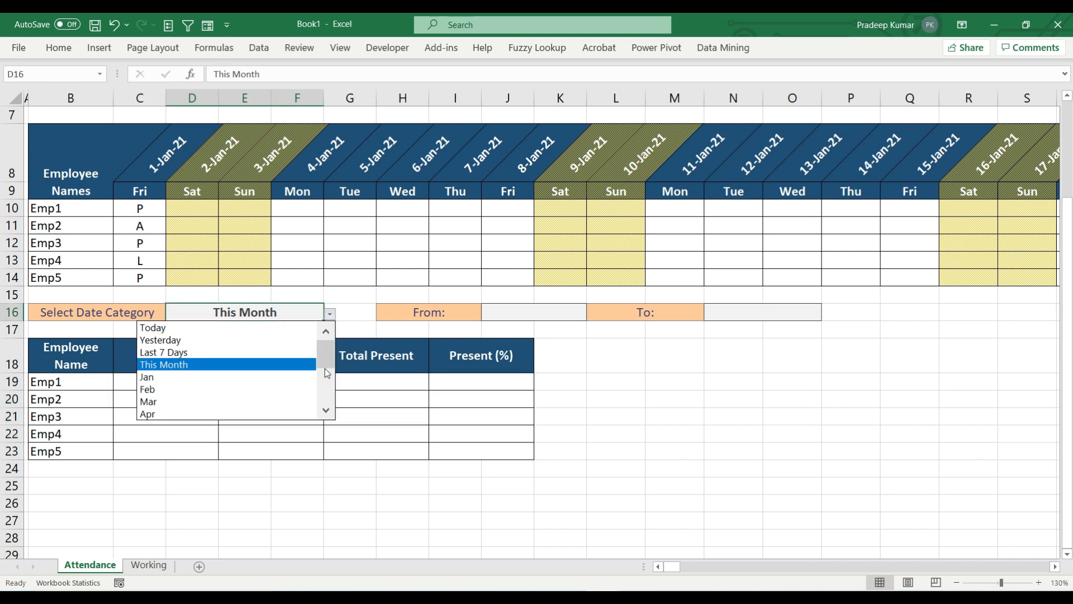
drag(326, 369, 325, 400)
click(265, 417)
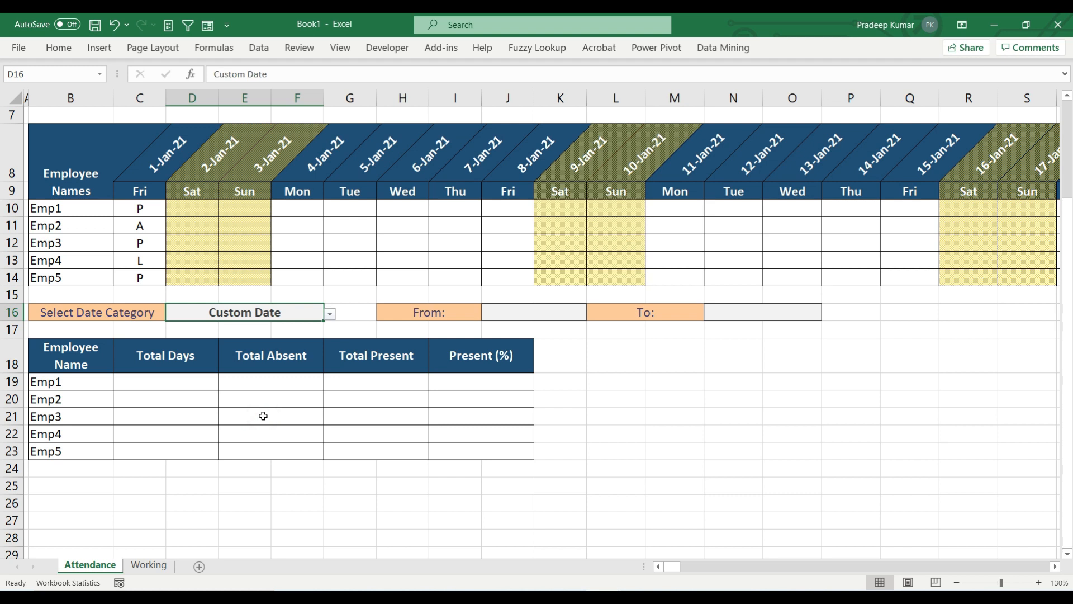
click(524, 308)
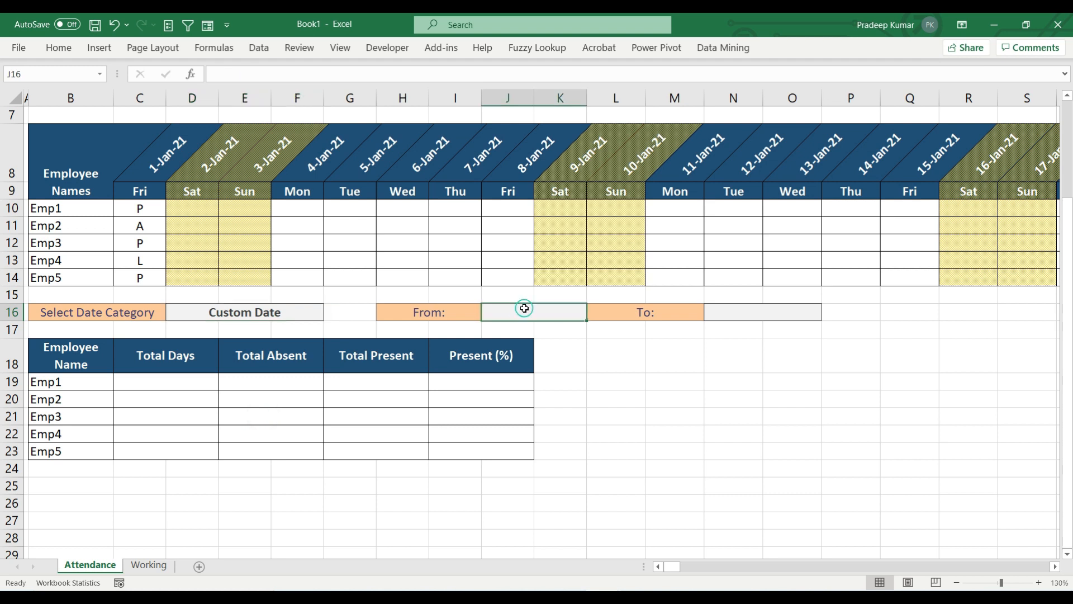
ctrl+click(763, 312)
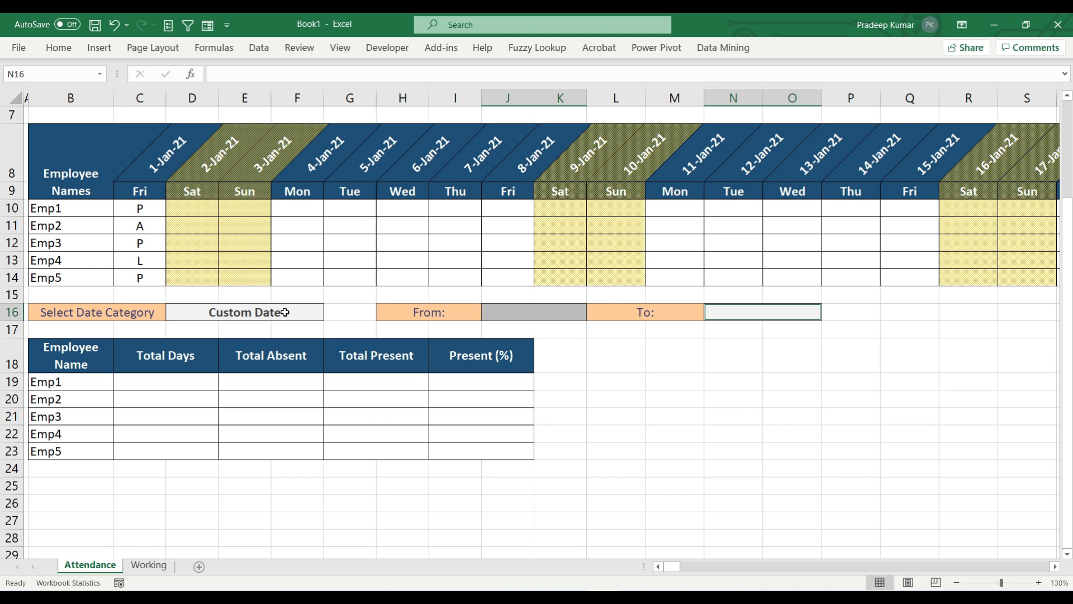
click(539, 313)
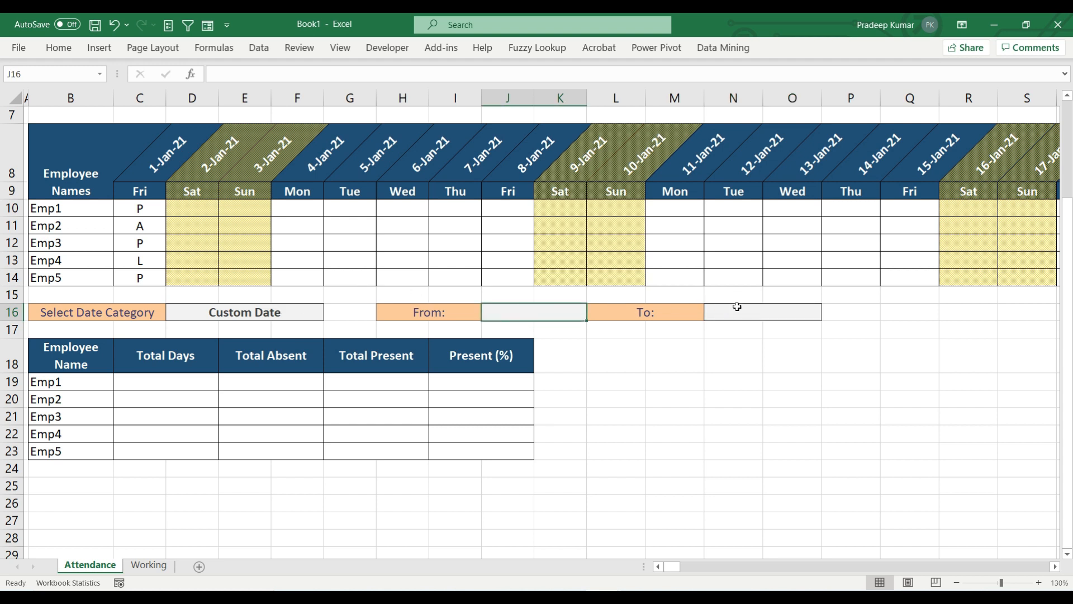
- Set the date category in D16 to Last 7 Days
click(283, 314)
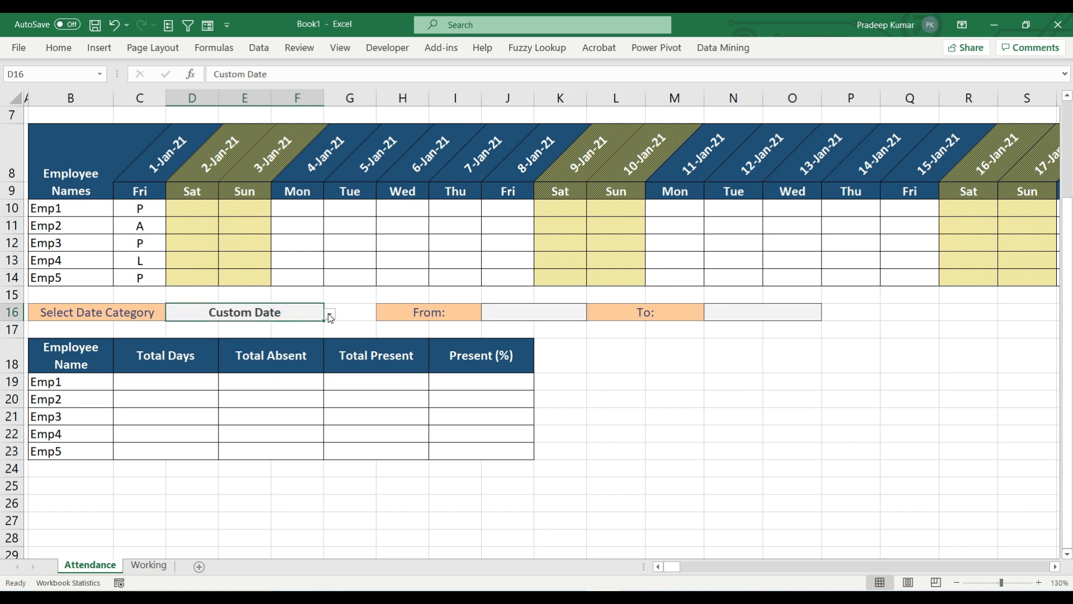
click(330, 314)
scroll(329, 383, up, 3)
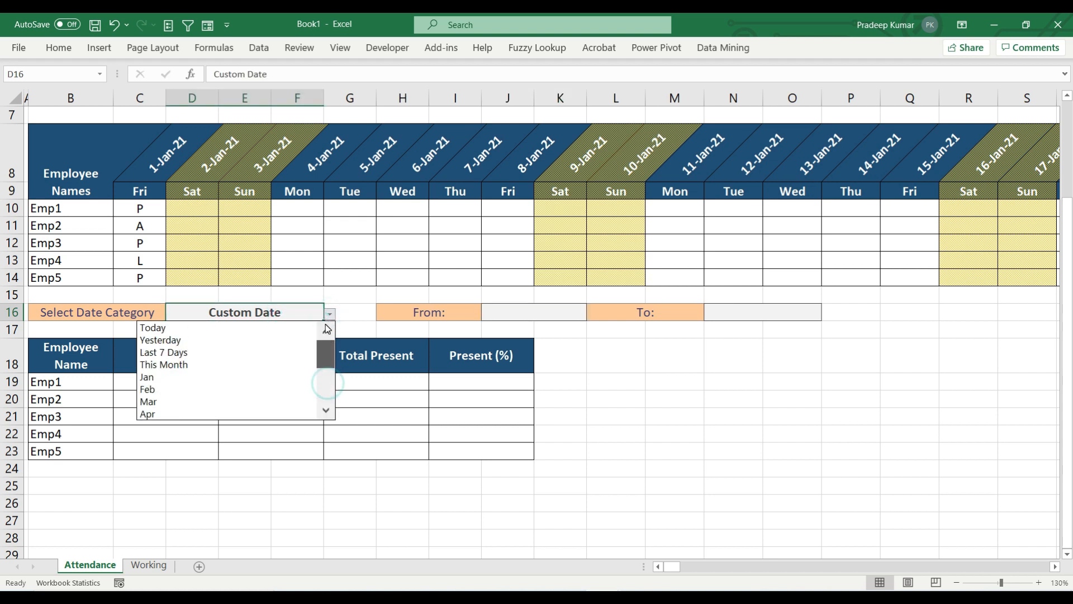
click(271, 351)
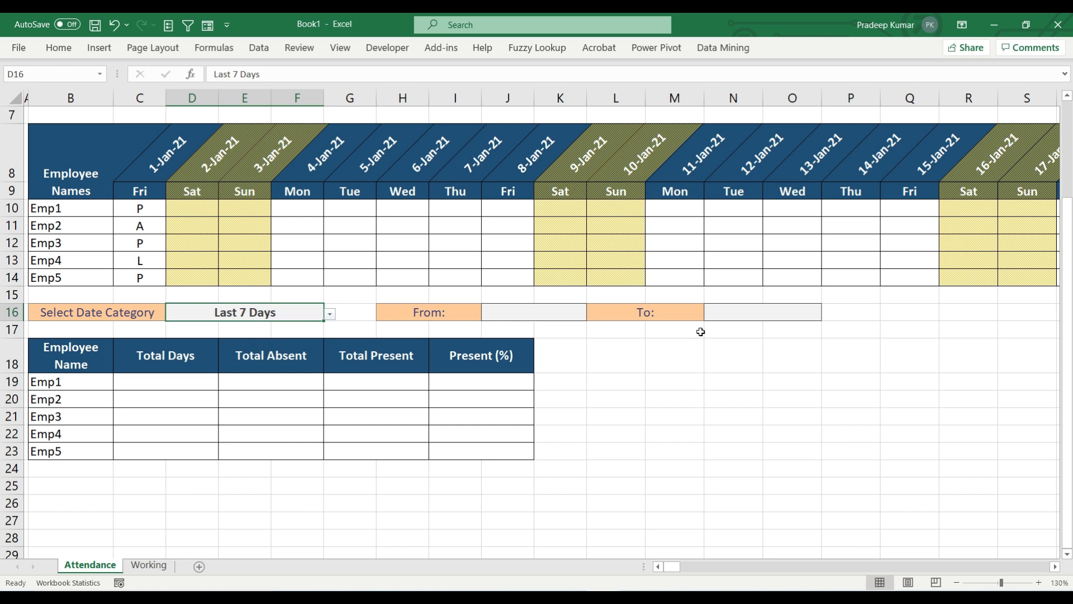
- Enter the headers Category, From and To in H2:J2 on the Working sheet
click(149, 565)
click(726, 324)
key(ctrl+Up)
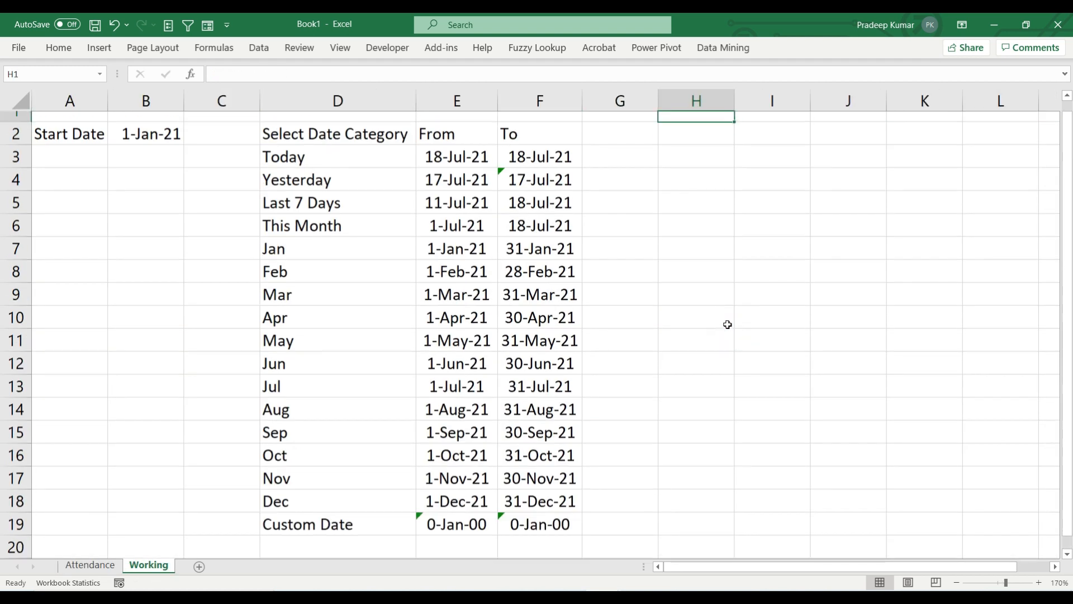
key(Down)
key(Down)
key(Up)
text(Category)
key(Tab)
text(From)
key(Tab)
text(To)
key(Return)
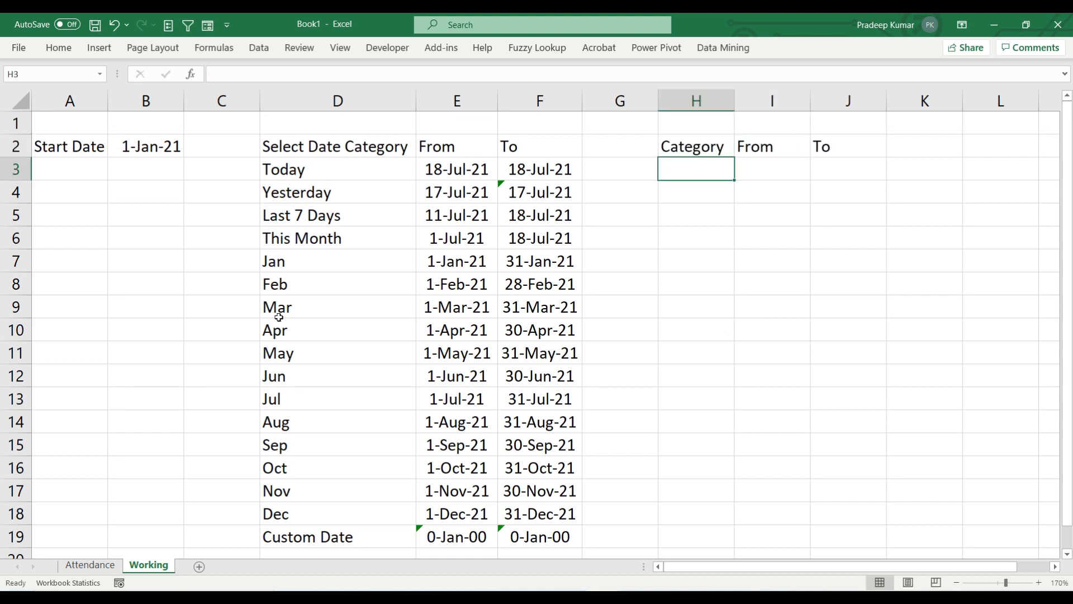
- Link H3 on the Working sheet to the date category cell D16 on the Attendance sheet and widen column H to fit
text(=)
click(90, 564)
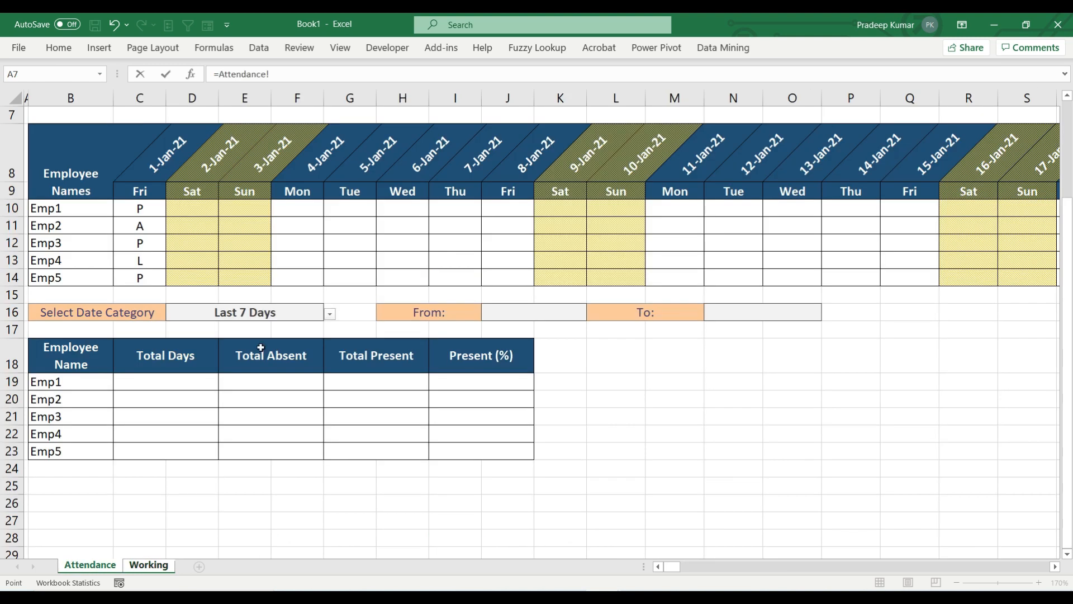
click(253, 315)
key(Tab)
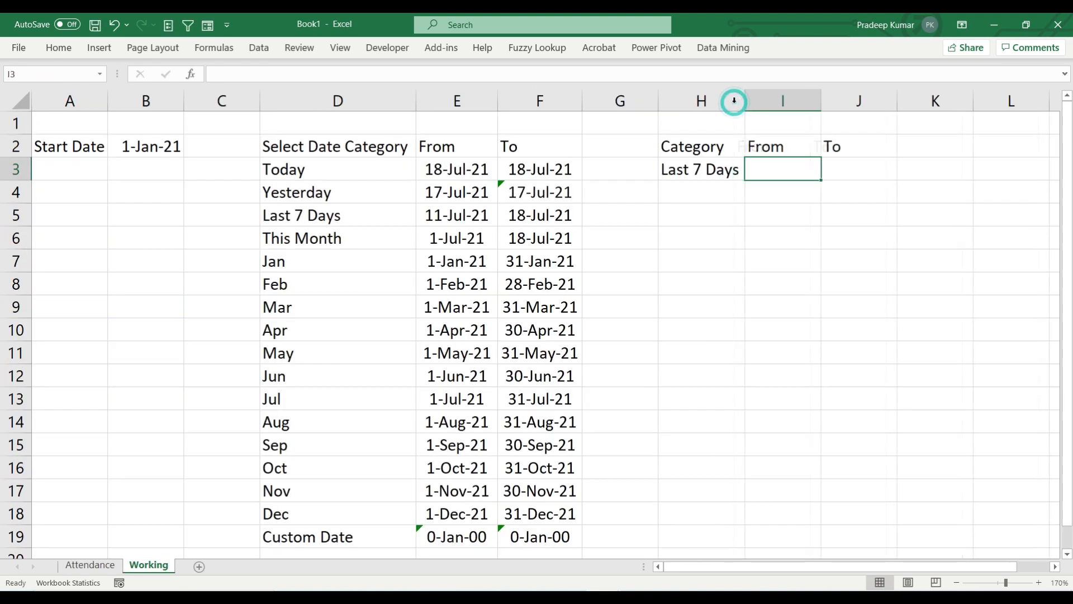
click(712, 166)
- Look up the From date in I3 with the formula =VLOOKUP(H3,$D$2:$F$19,2,0)
click(760, 167)
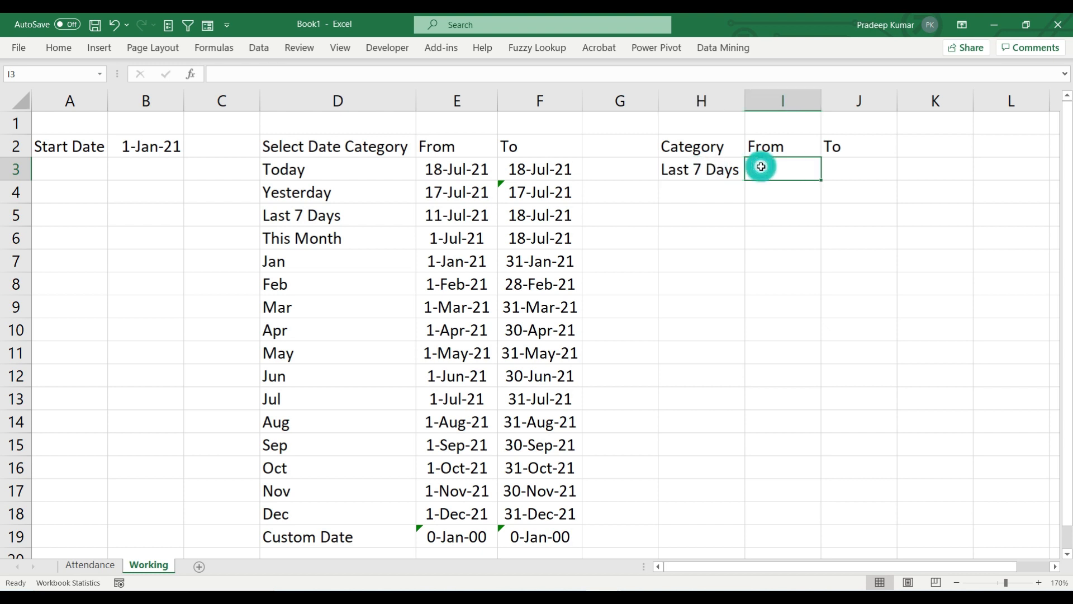
text(=vl)
key(Tab)
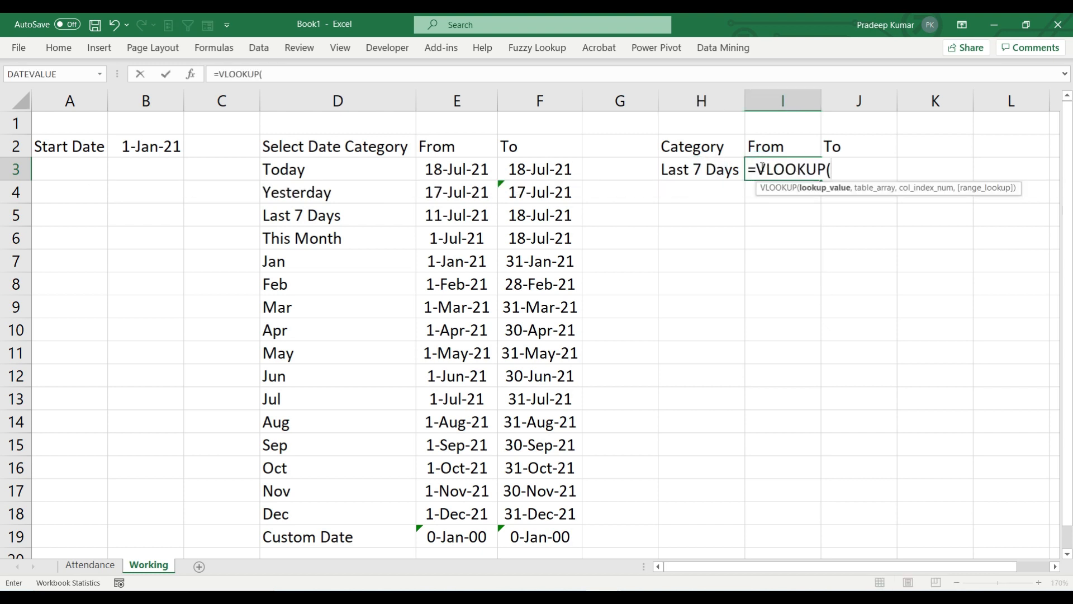
key(Left)
text(,)
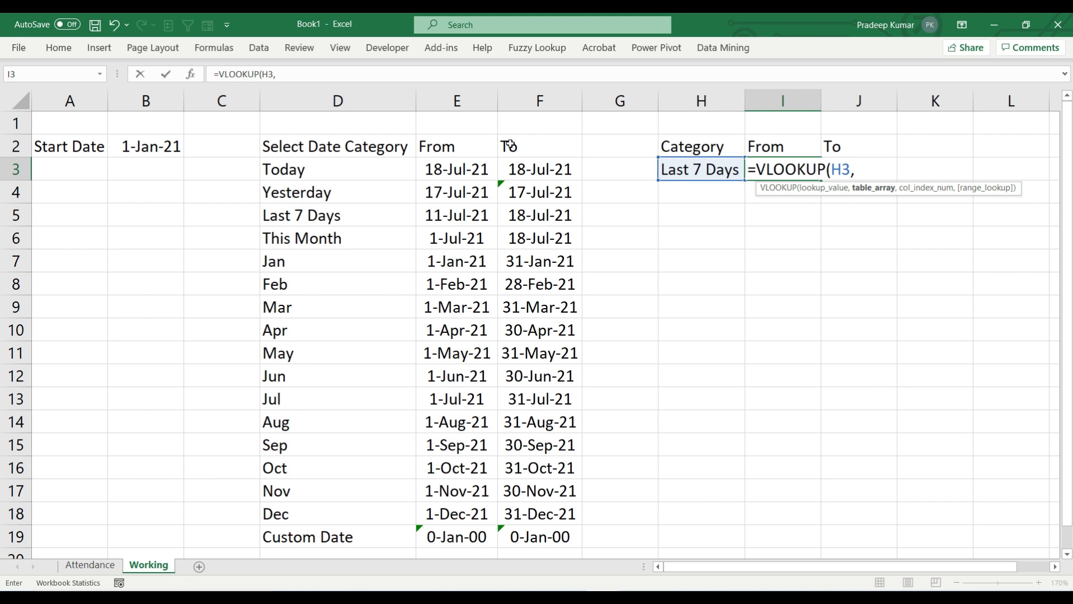
click(380, 146)
key(ctrl+shift+Down)
key(ctrl+shift+Right)
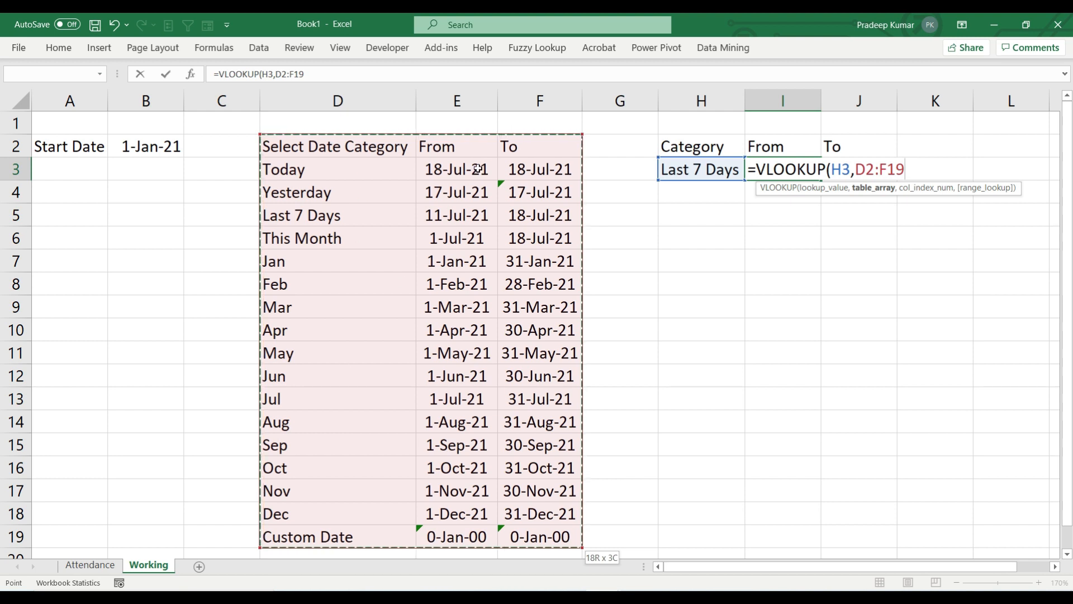
key(F4)
text(,)
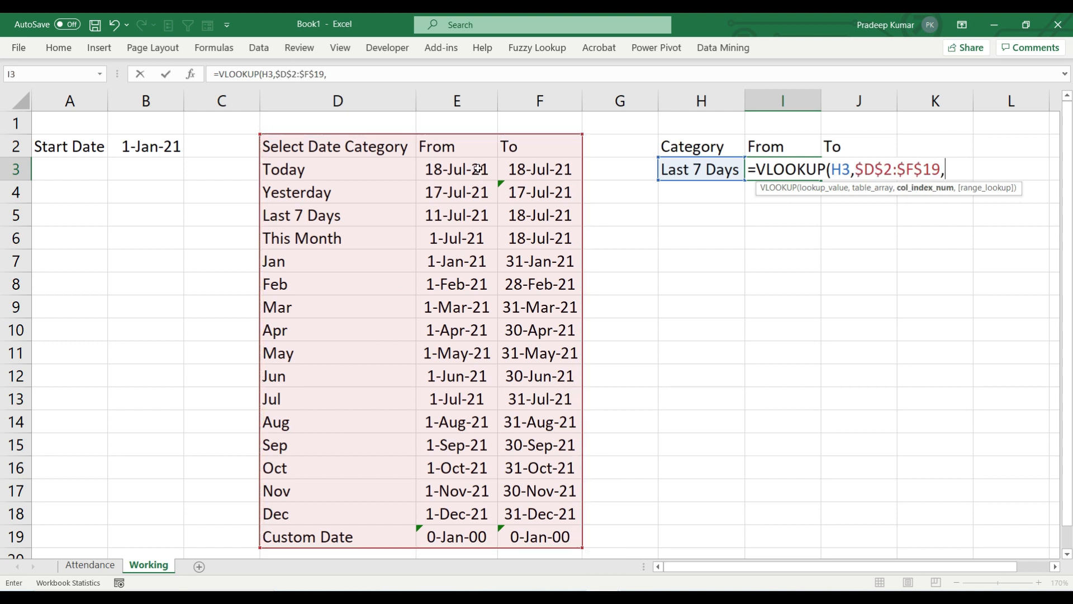
text(2,0))
key(Tab)
- Write the To date lookup in J3 as =VLOOKUP(H3,$D$2:$F$19,3,0)
text(=VLOOKUP(H3,)
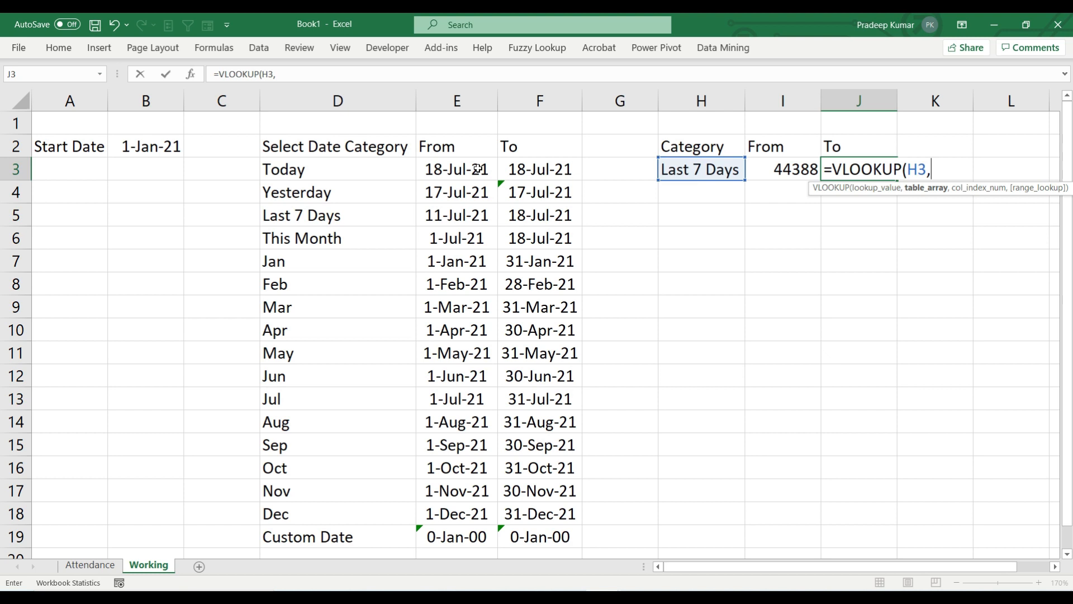
key(Escape)
text(=vl)
key(Tab)
key(Left)
key(Left)
text(,)
drag(394, 145, 532, 535)
key(F4)
text(,)
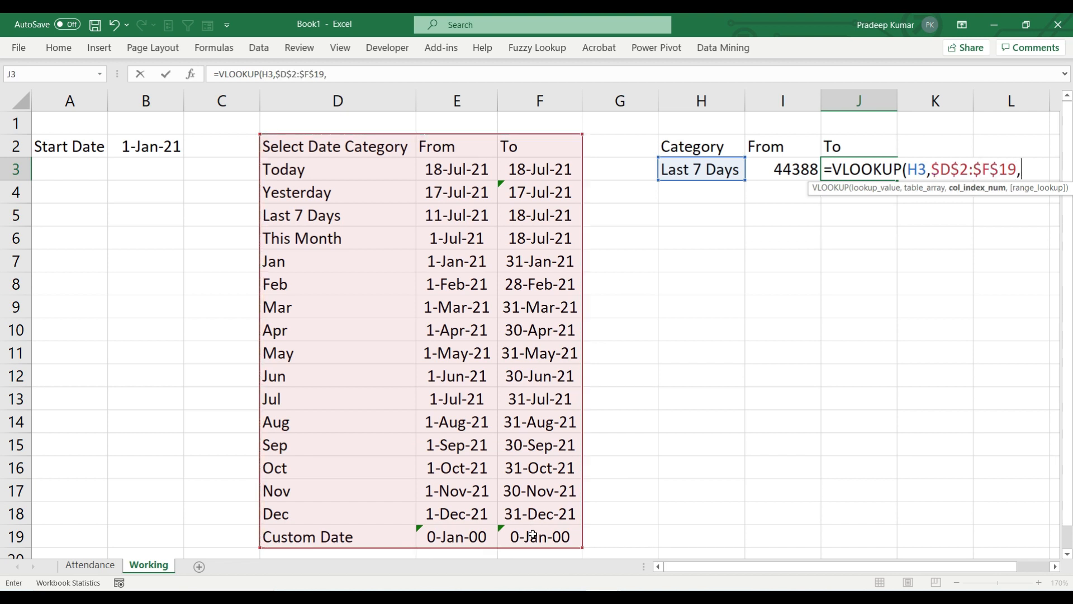
text(2,0)
key(BackSpace)
key(BackSpace)
key(BackSpace)
text(3,0))
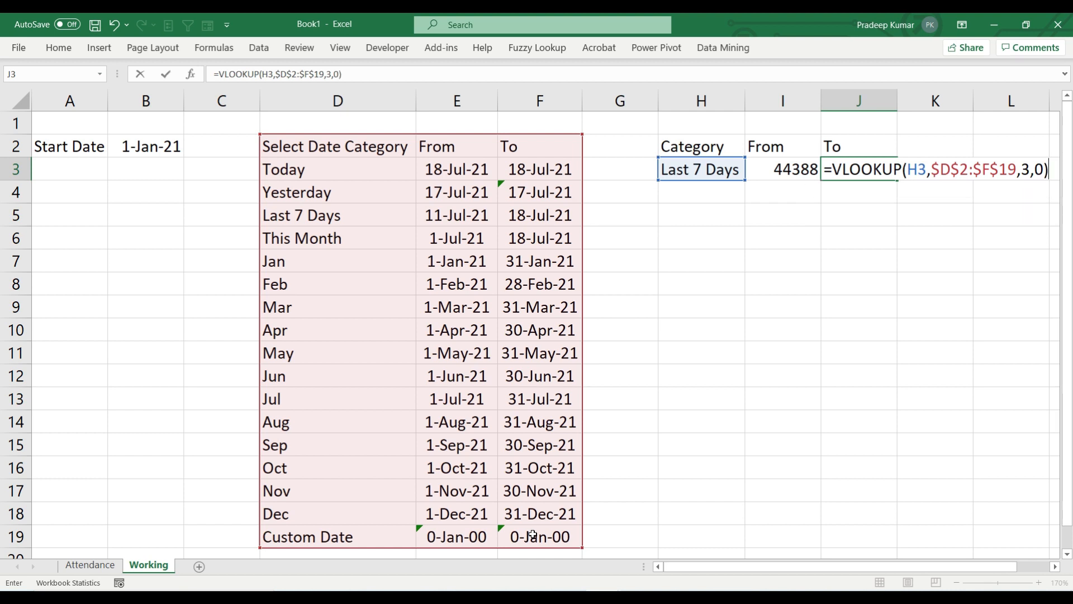
- Format the From and To results in I3:J3 as day-month-year dates
key(shift+Tab)
key(shift+Right)
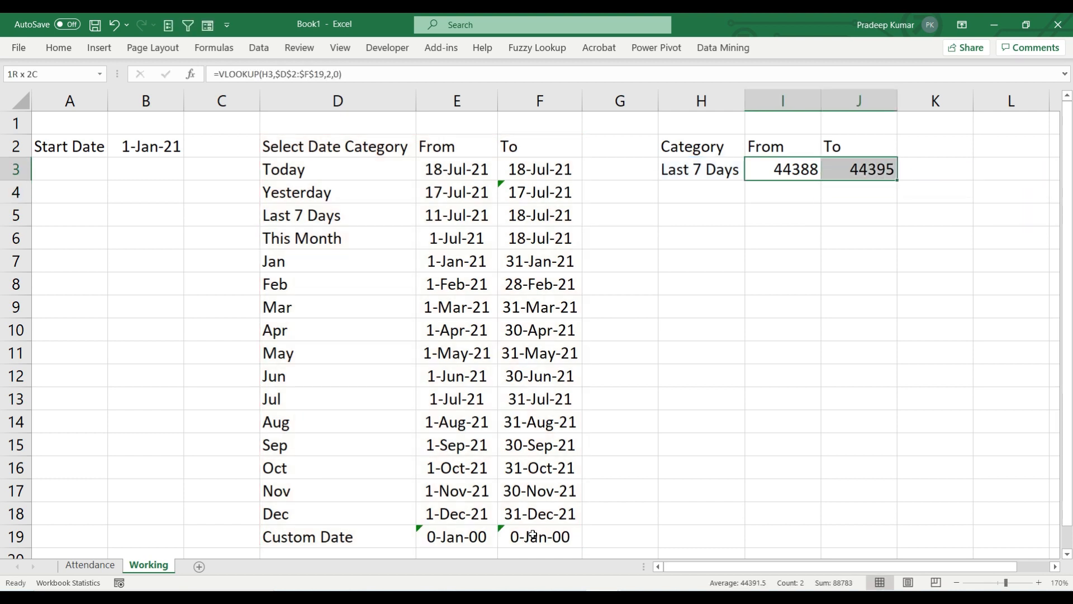
key(ctrl+shift+3)
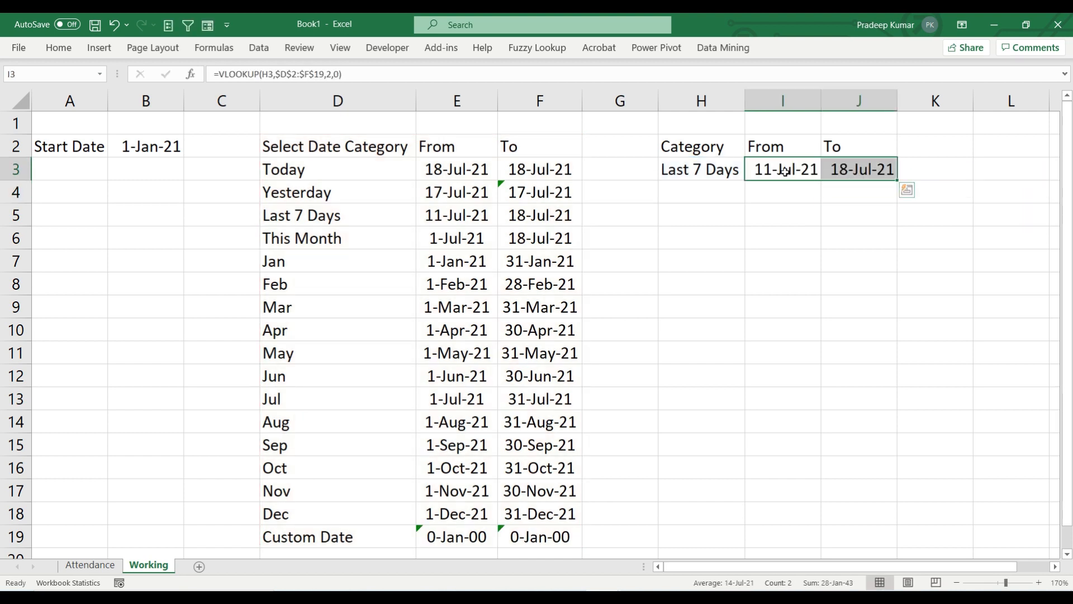
click(782, 169)
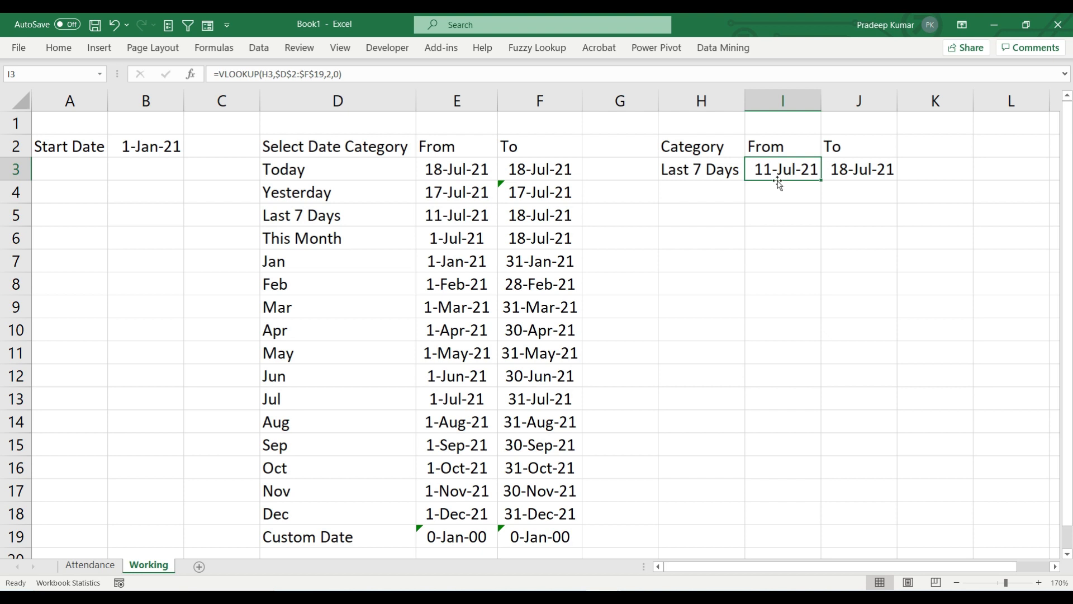
- Set the date category on the Attendance sheet to Jan and check the From and To dates in I3:J3 on the Working sheet
click(66, 570)
click(277, 308)
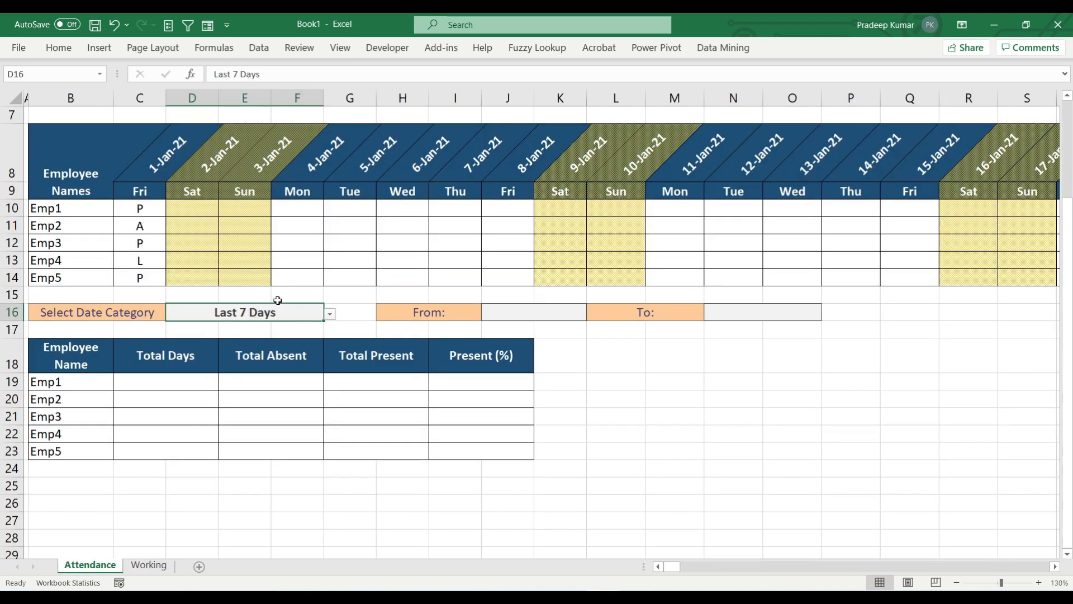
click(328, 313)
click(275, 352)
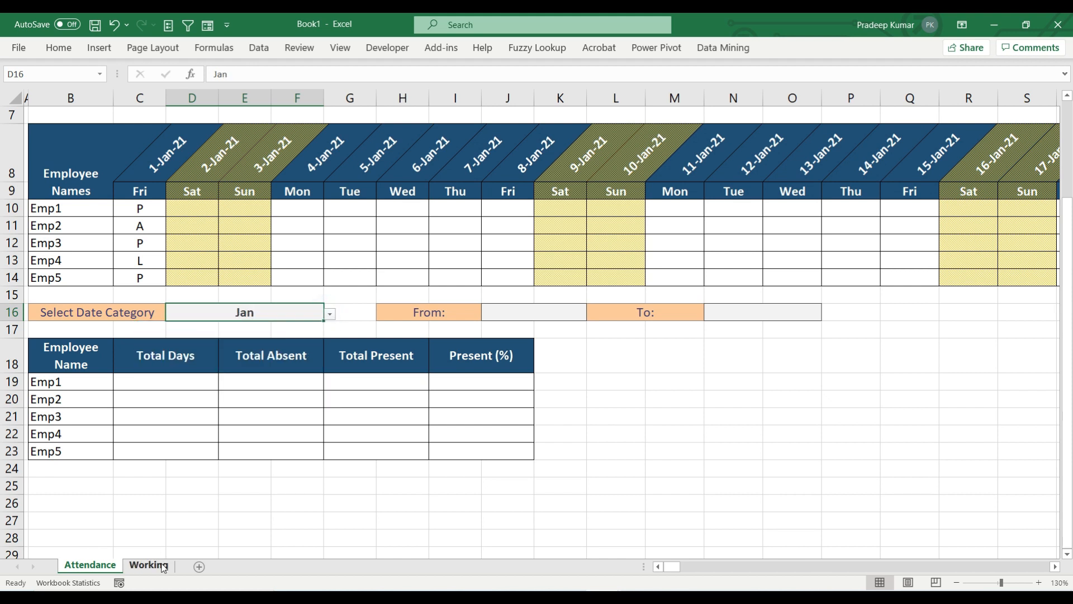
click(162, 567)
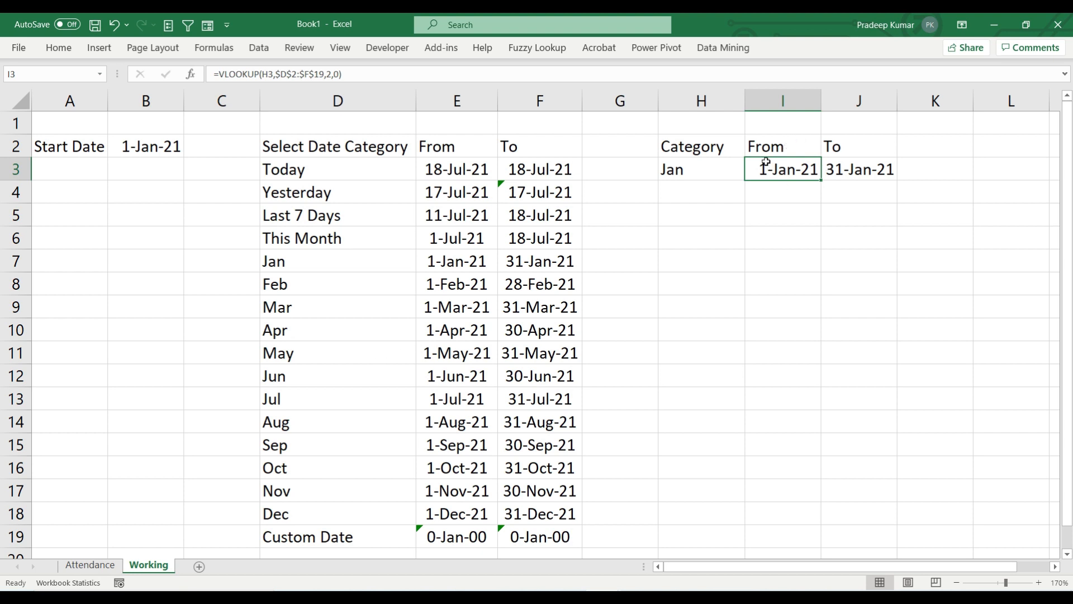
drag(806, 168, 838, 170)
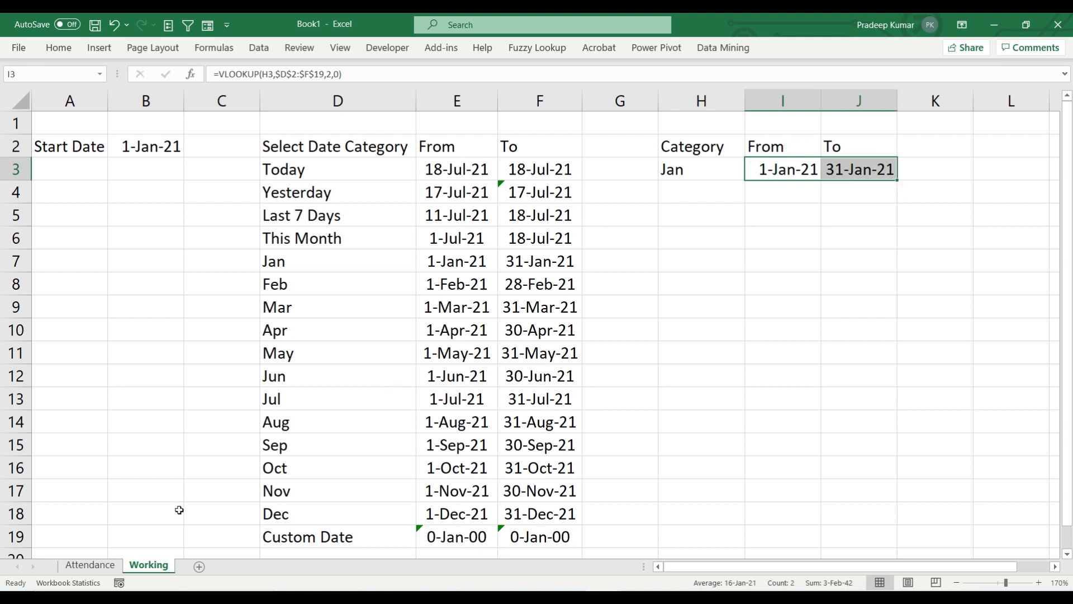
- Write a NETWORKDAYS formula for Emp1's Total Days in C19 of the Attendance sheet, using Working!I3 as start date and Working!J3 as end date
click(90, 565)
click(145, 382)
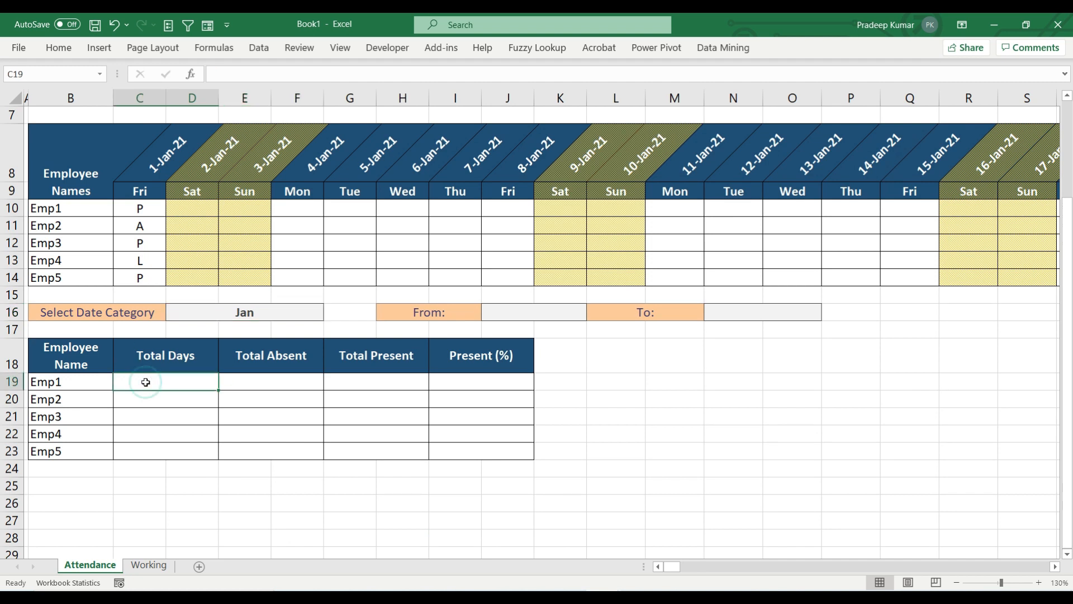
text(=net)
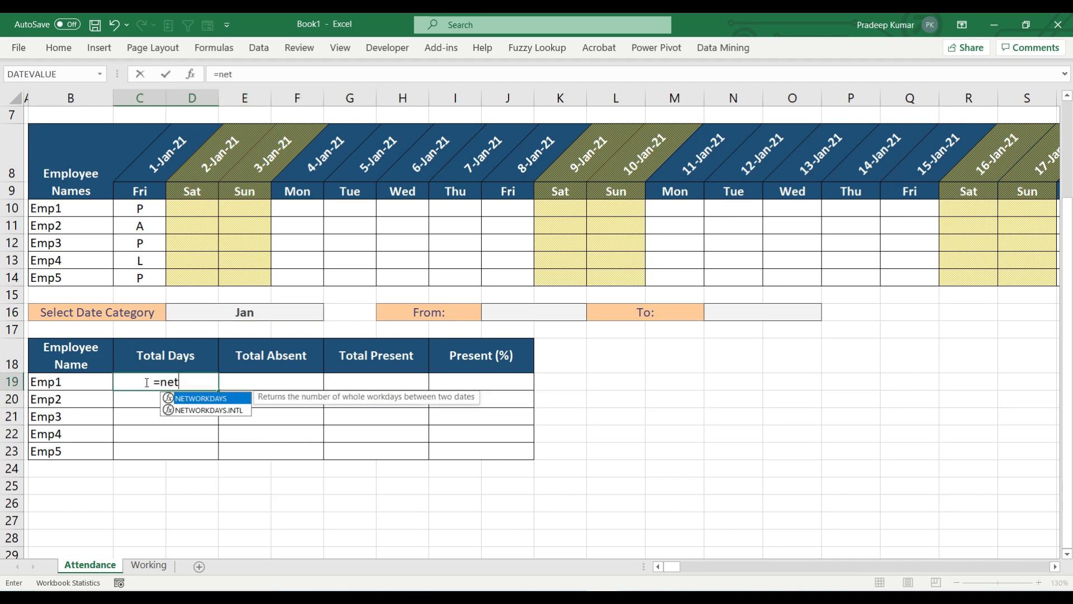
key(Tab)
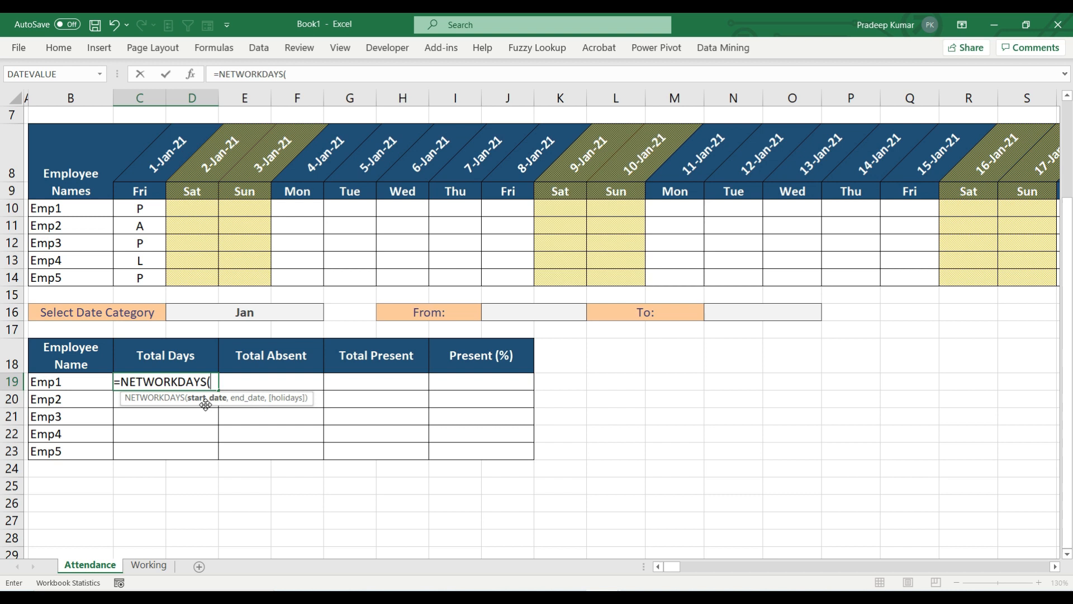
click(150, 570)
click(761, 170)
text(,)
click(858, 165)
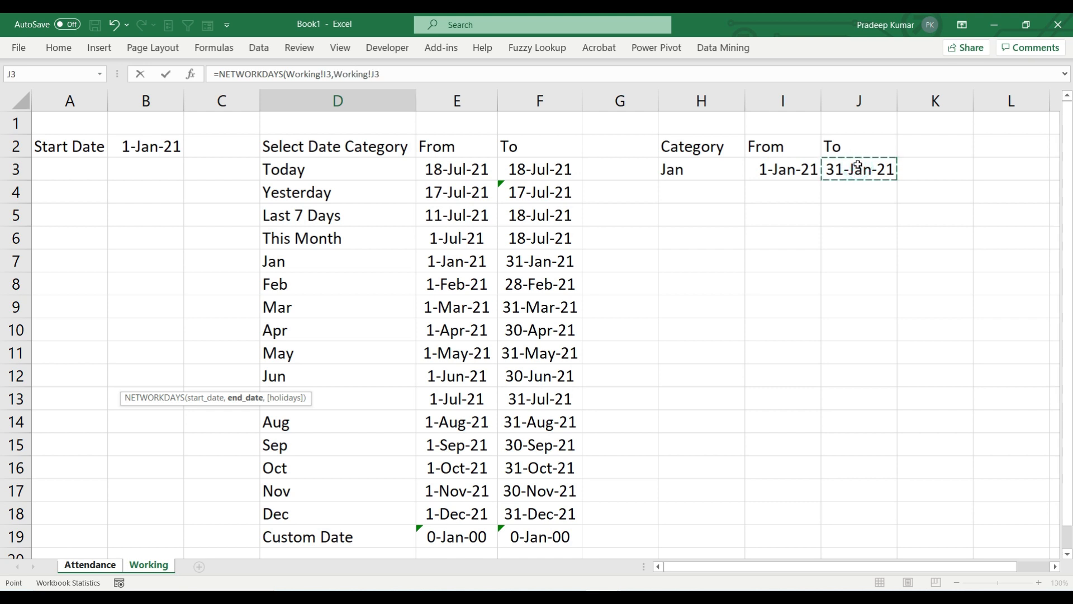
text())
- Make both date references in the C19 formula absolute ($I$3 and $J$3), keep the formula and copy the cell
key(F4)
key(Right)
key(Right)
key(Right)
key(Right)
key(Right)
key(Right)
key(Right)
key(Right)
key(Right)
key(Right)
key(F4)
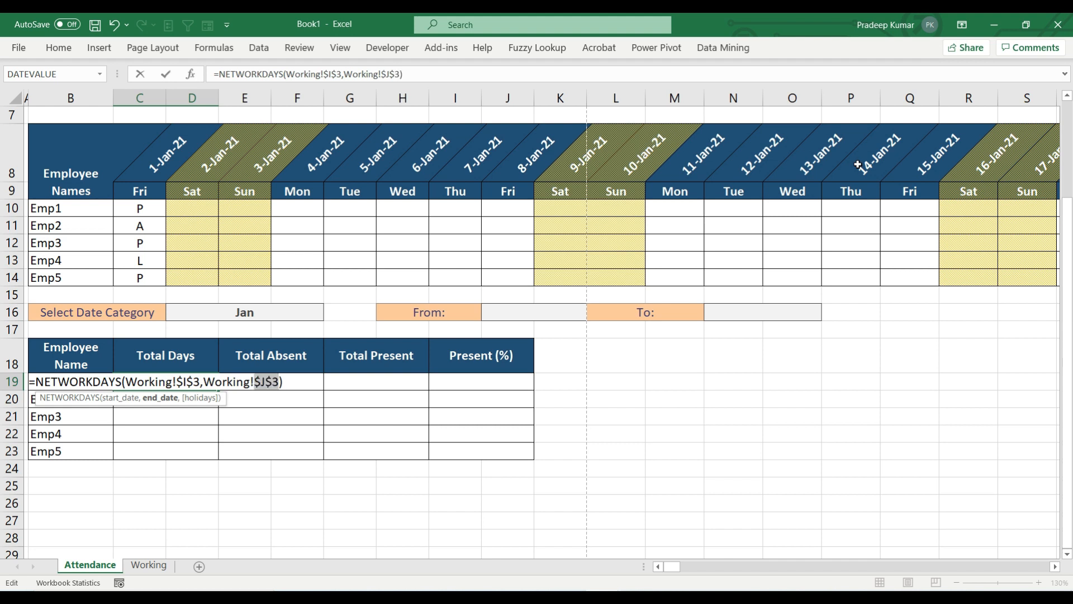
key(ctrl+Return)
key(ctrl+c)
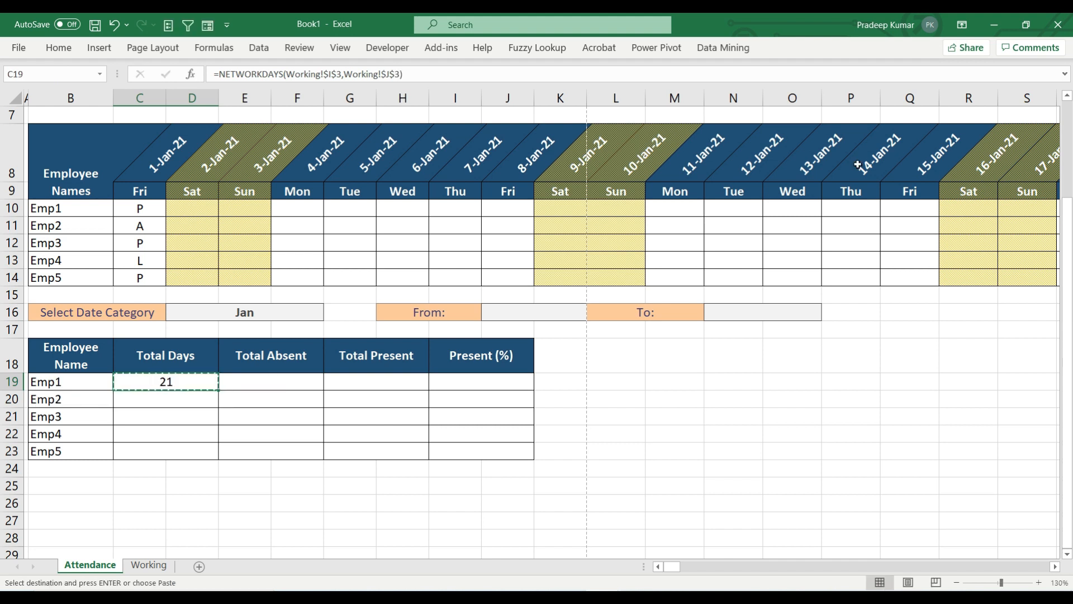
- Paste the copied Total Days formula into the rows for Emp2 to Emp5 and select Emp1's Total Absent cell
key(Down)
key(shift+Down)
key(shift+Down)
key(shift+Down)
key(Return)
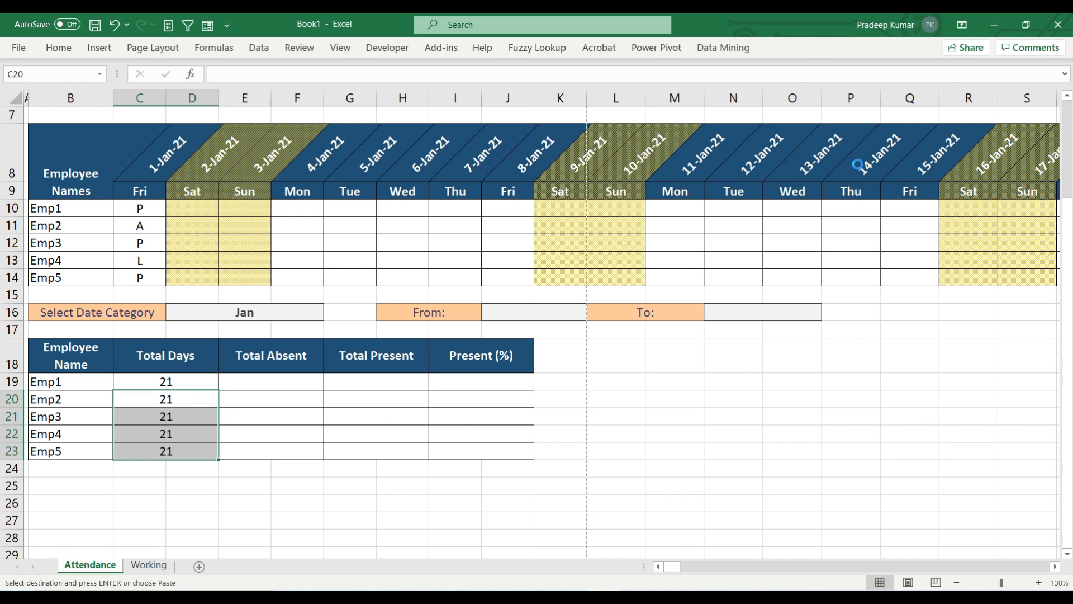
key(Up)
key(Right)
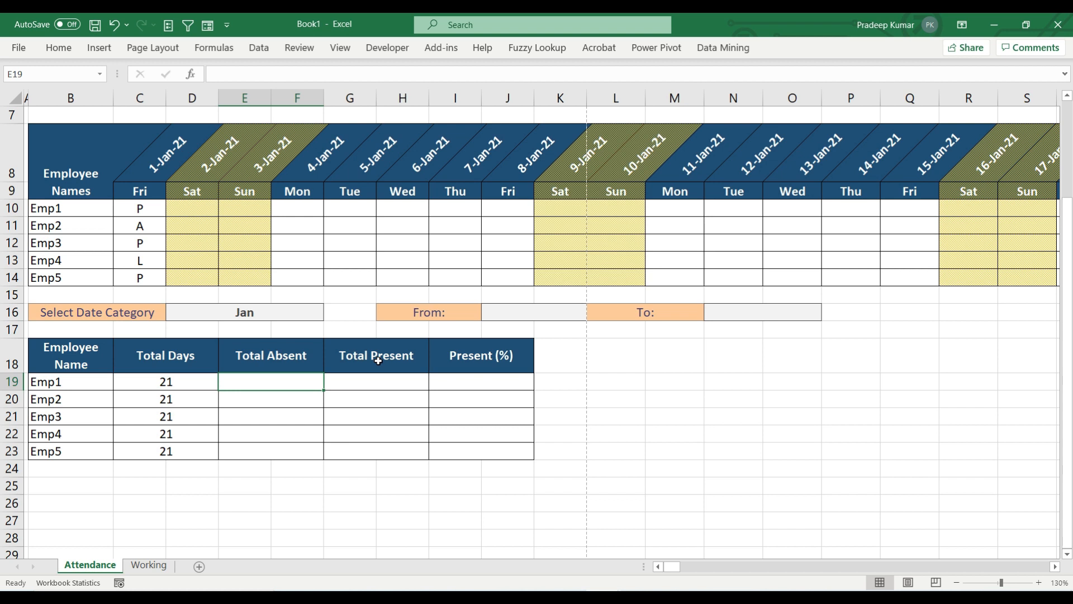
click(149, 564)
click(90, 565)
click(141, 158)
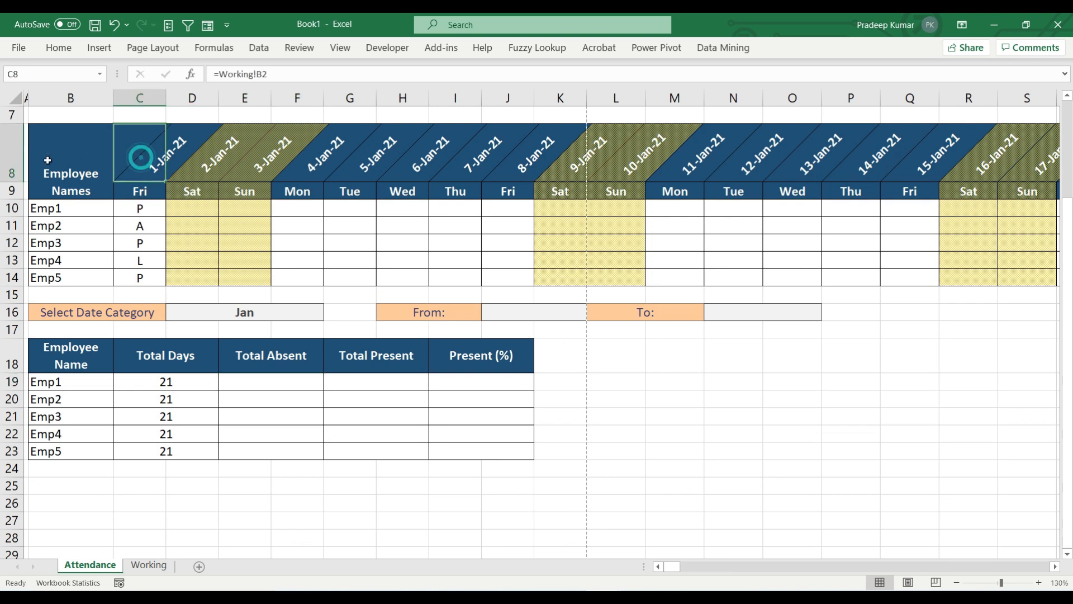
click(12, 152)
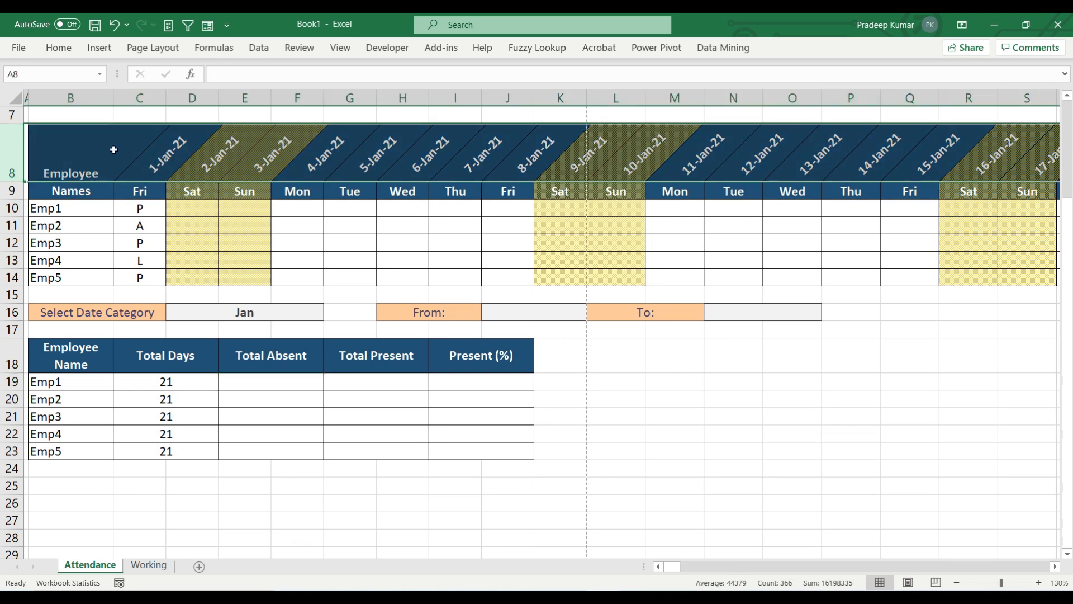
click(148, 565)
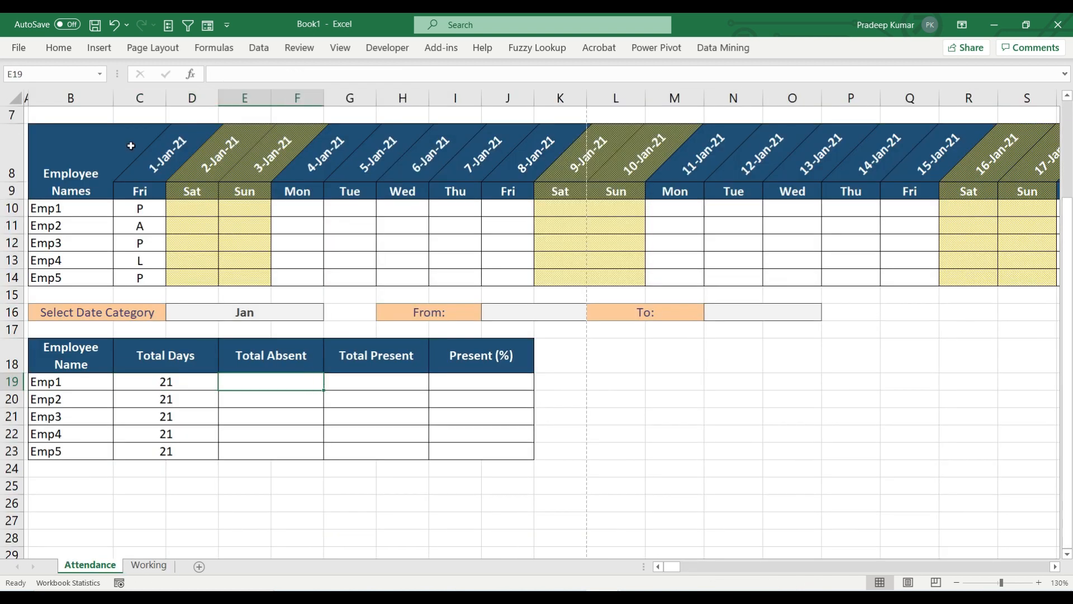
- Start a COUNTIFS formula in E19 for Emp1's Total Absent with the row 8 dates as absolute first criteria range $C$8:$NC$8
text(=)
text(countifs)
key(Tab)
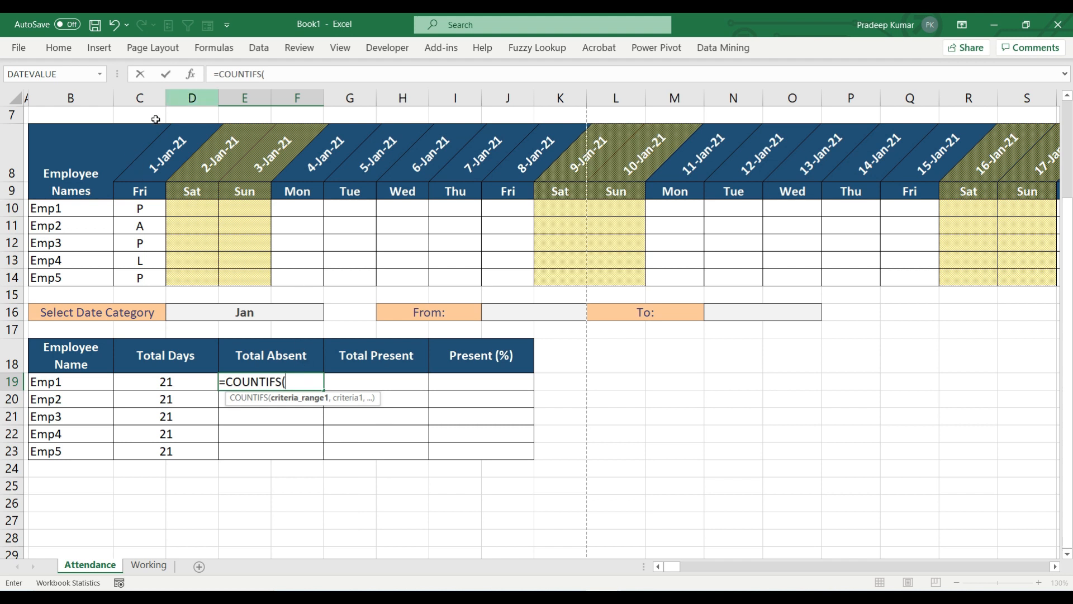
click(143, 143)
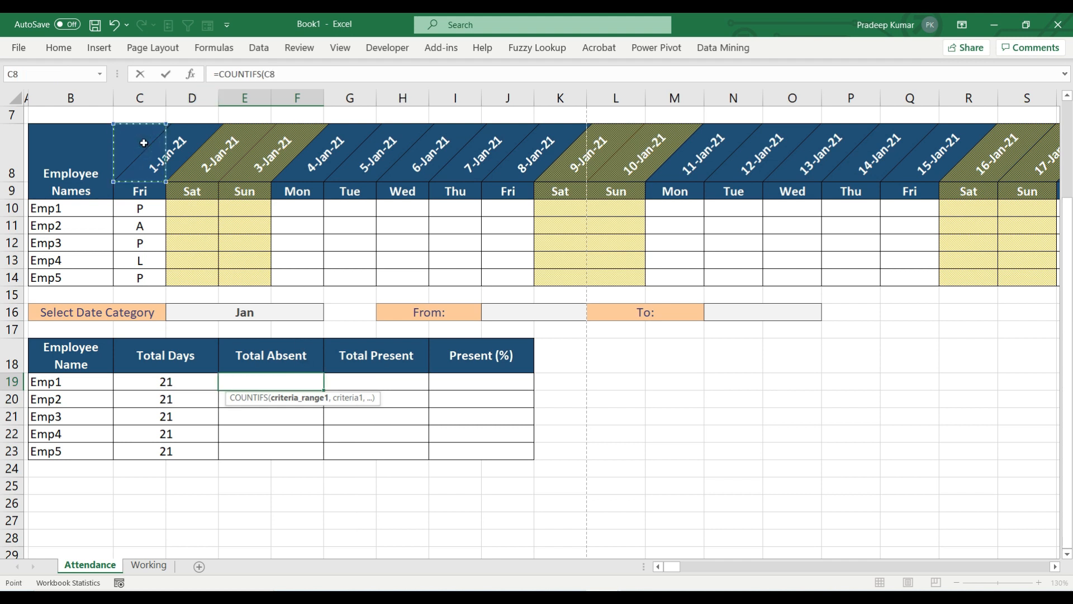
key(ctrl+shift+Right)
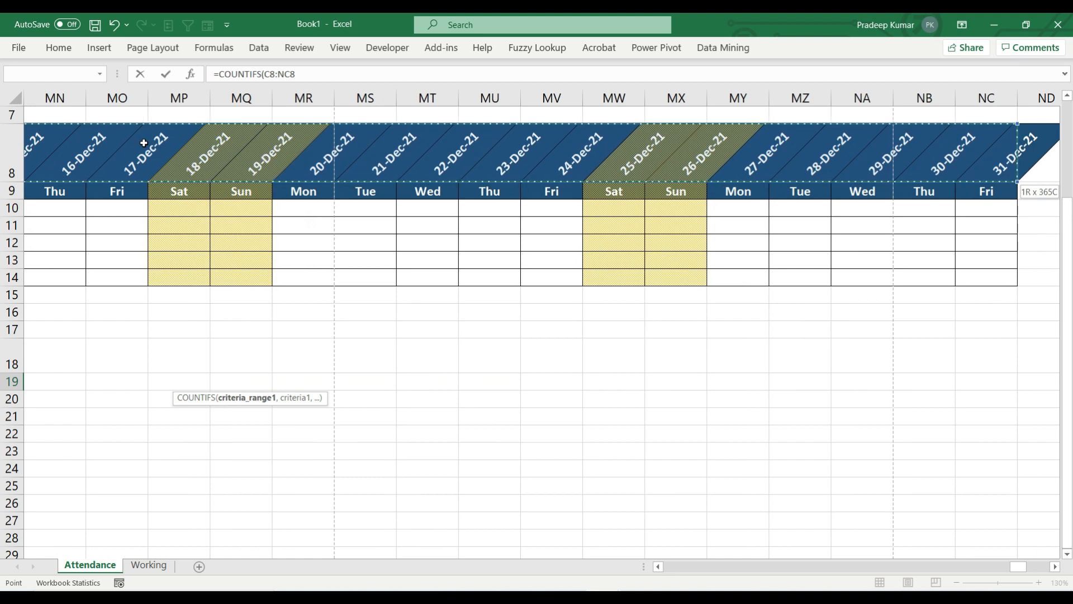
key(F4)
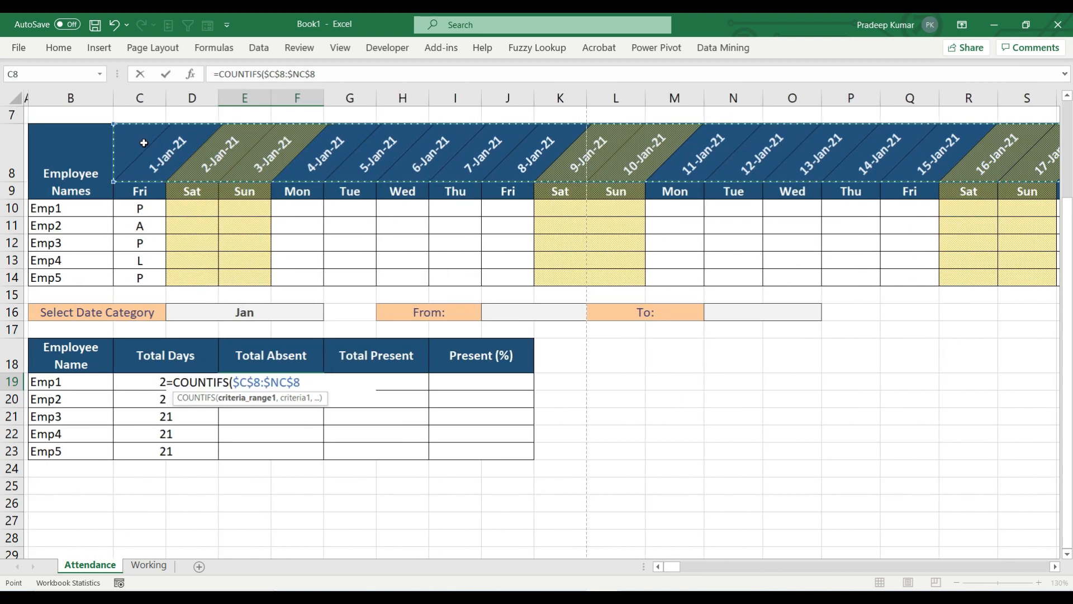
text(,)
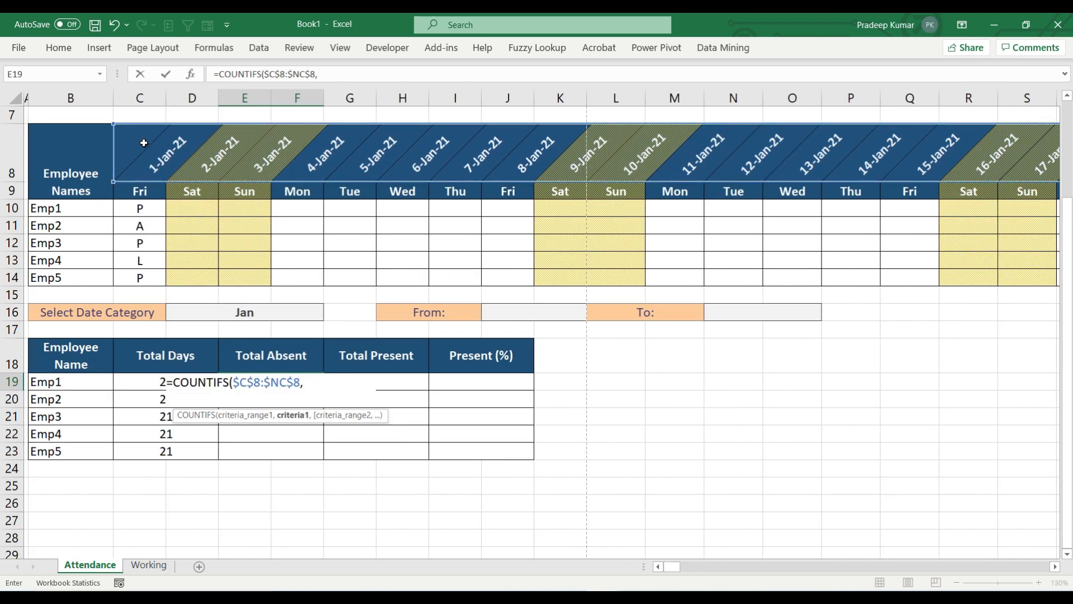
- Add the first criterion ">="&Working!$I$3 to the COUNTIFS formula so dates start at the From date
drag(326, 418, 334, 452)
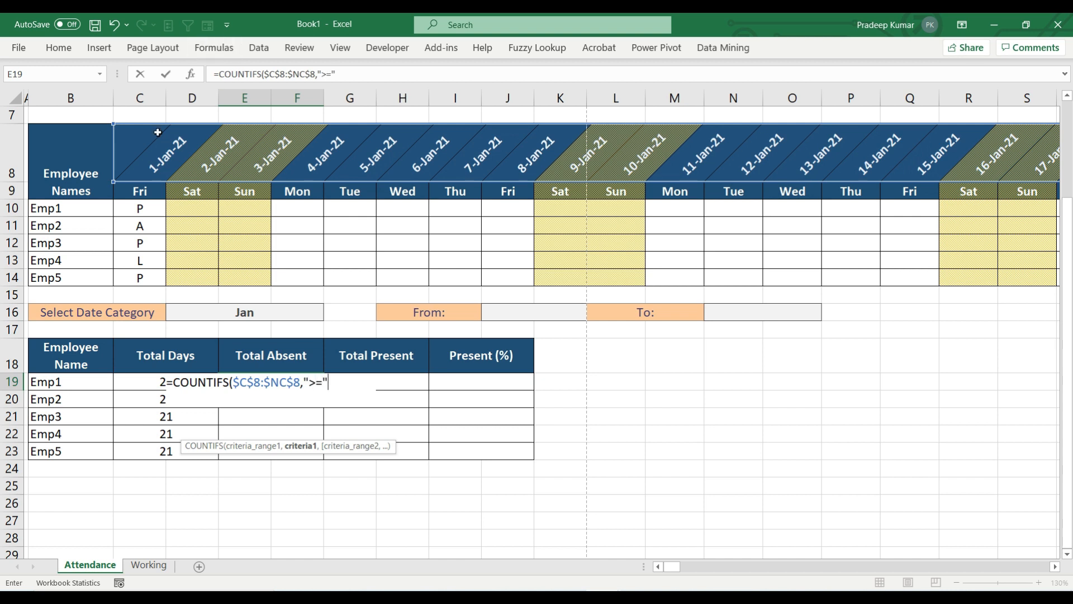
click(147, 565)
click(772, 170)
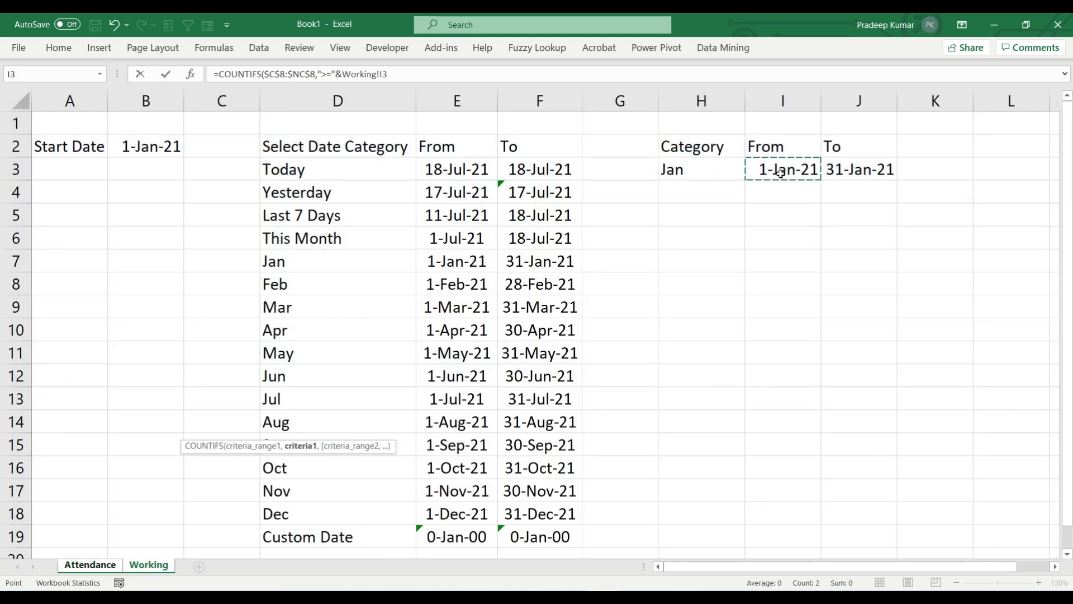
key(F4)
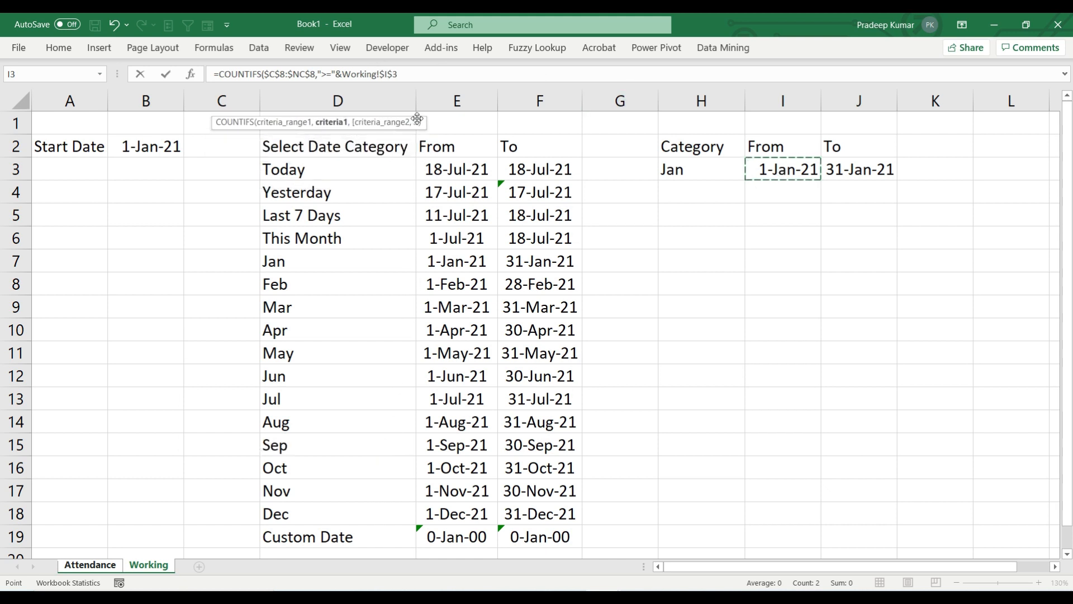
text(,)
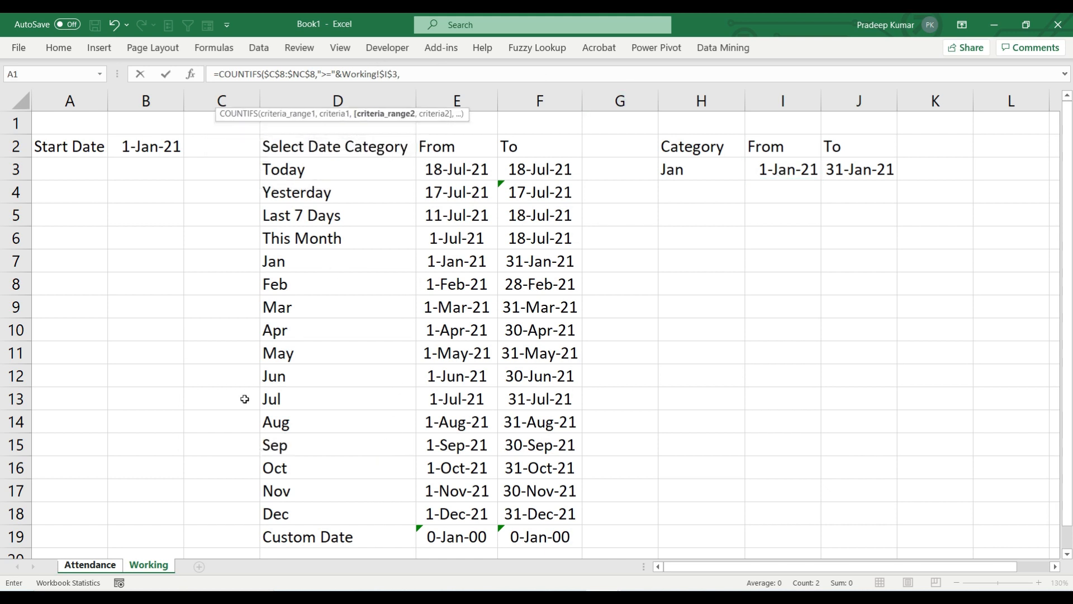
- Add the Attendance sheet's row 8 dates, $C$8:$NC$8, as the second criteria range of the COUNTIFS formula
click(90, 564)
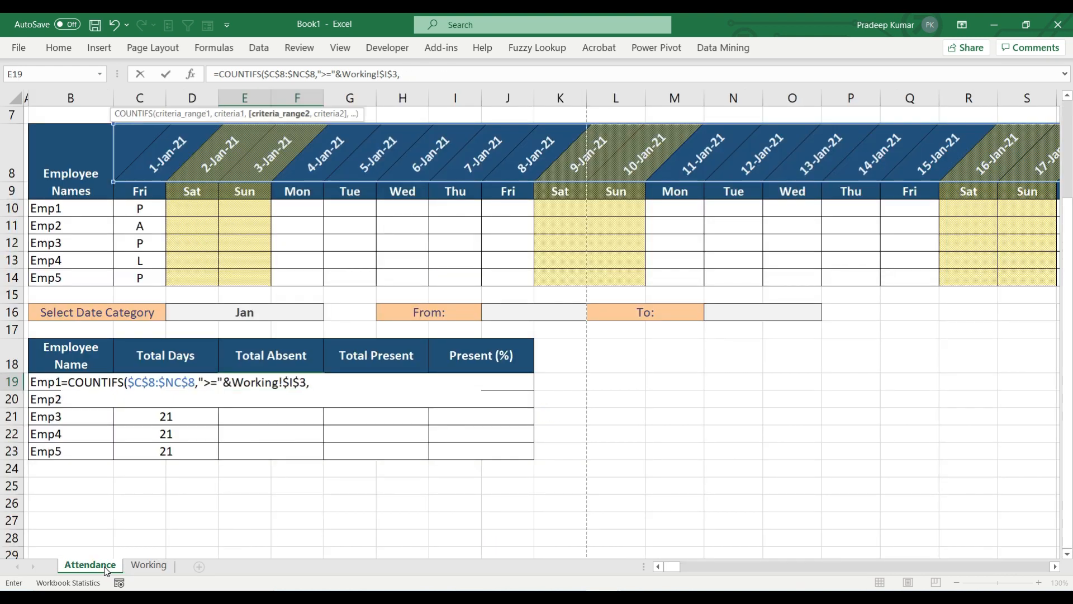
click(149, 384)
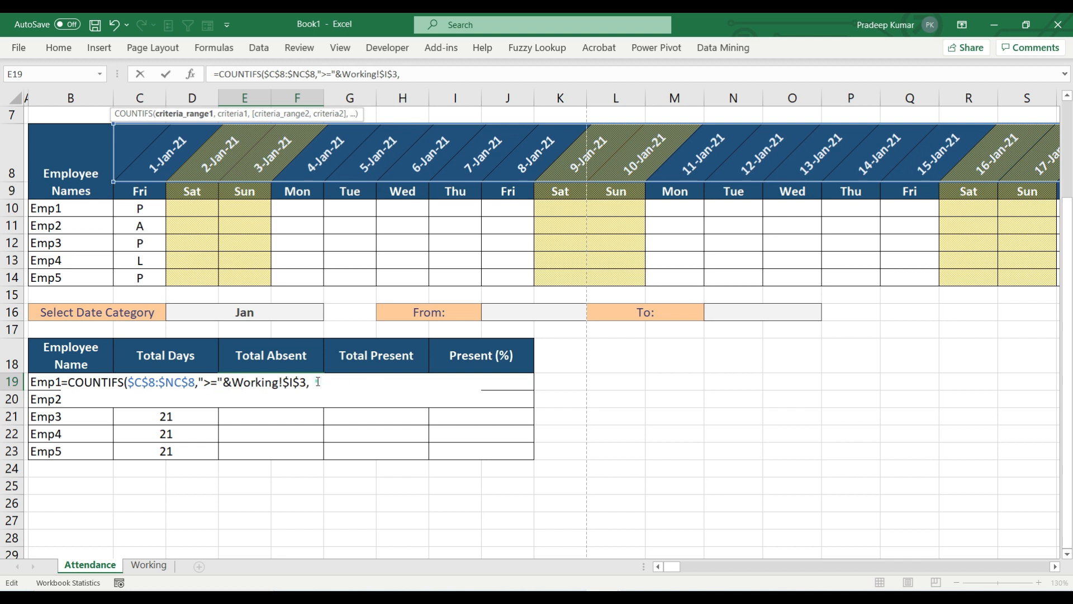
click(125, 150)
key(ctrl+shift+Right)
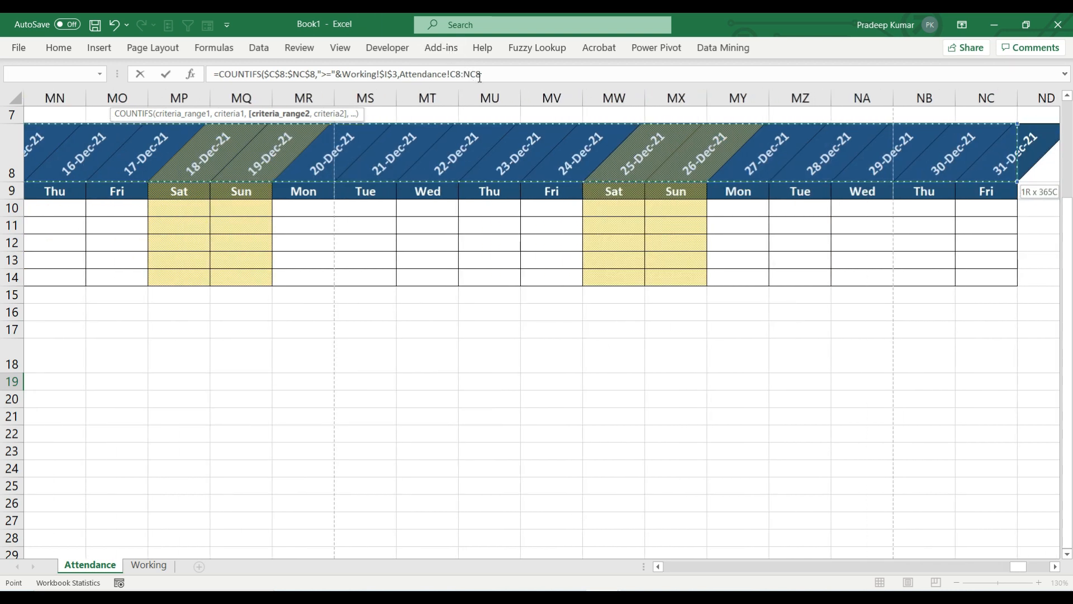
key(F4)
text(,)
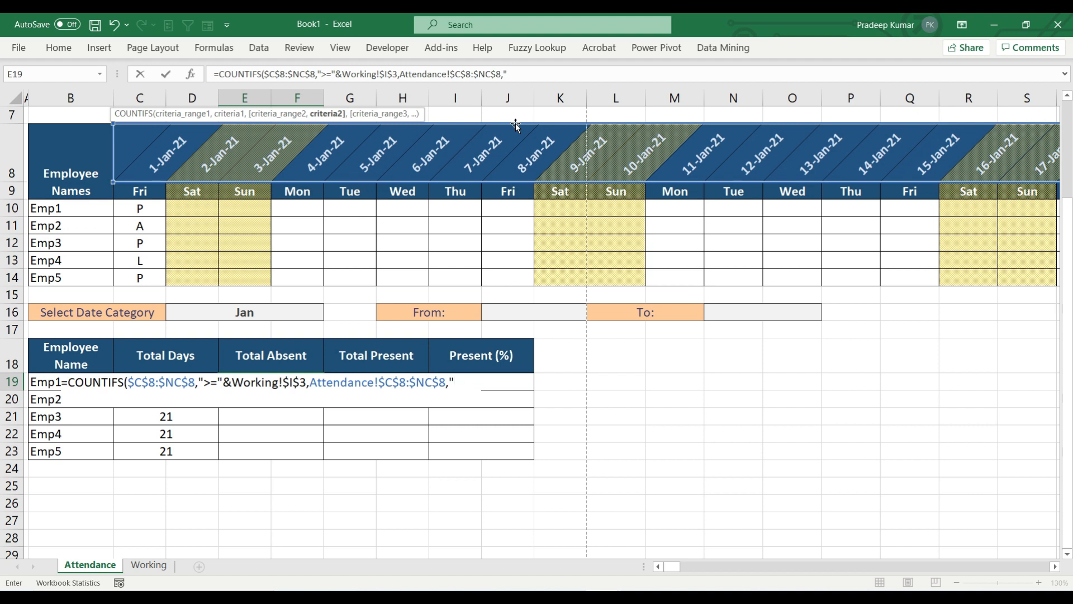
- Add the second criterion "<="&Working!$J$3 for the To date and enter the COUNTIFS formula
text("<="&)
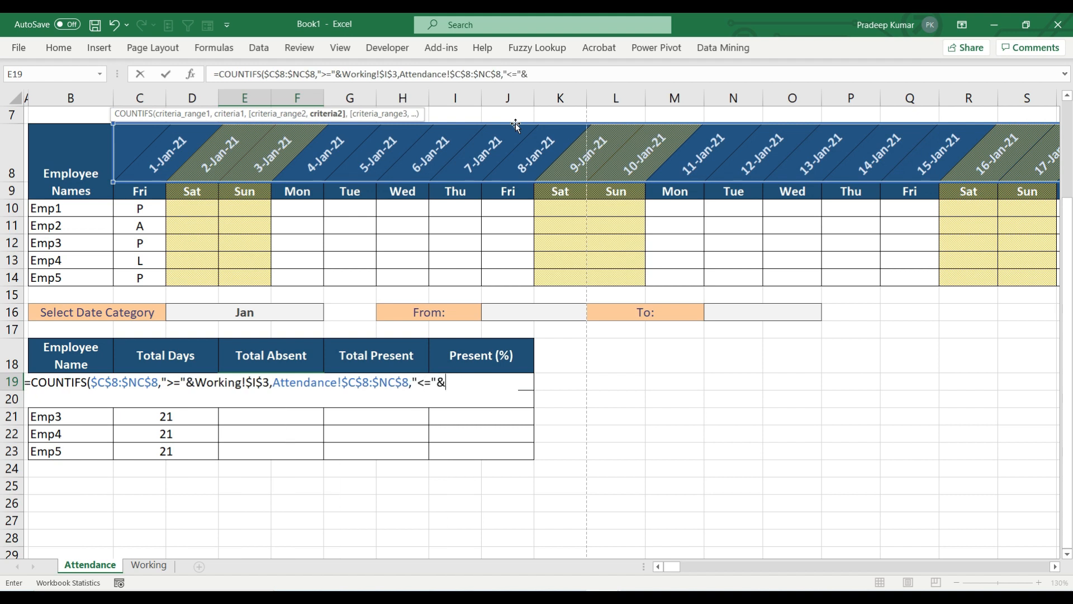
click(152, 565)
click(855, 169)
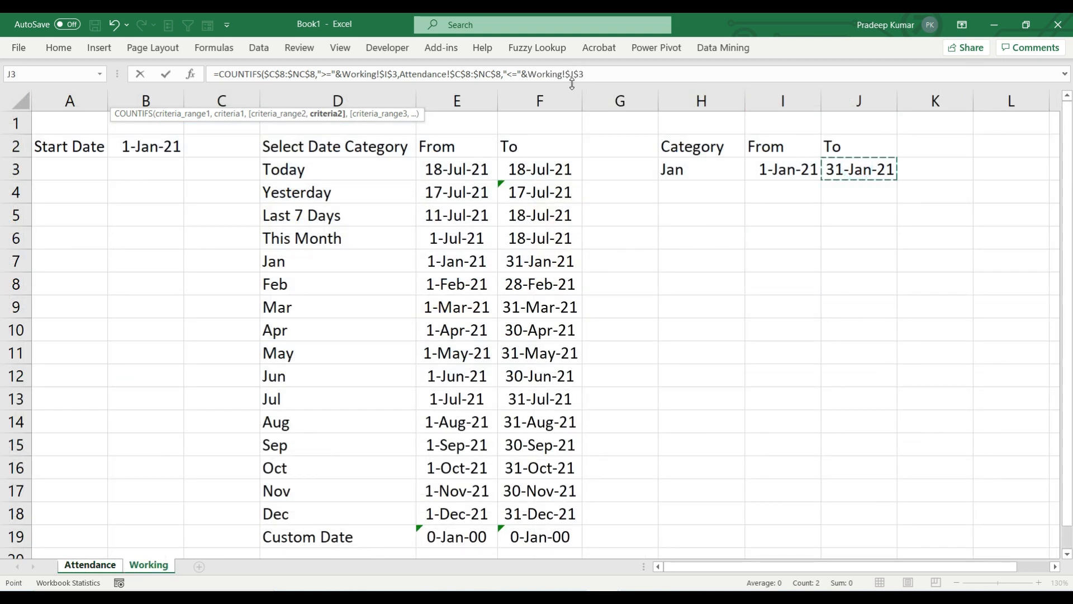
key(Return)
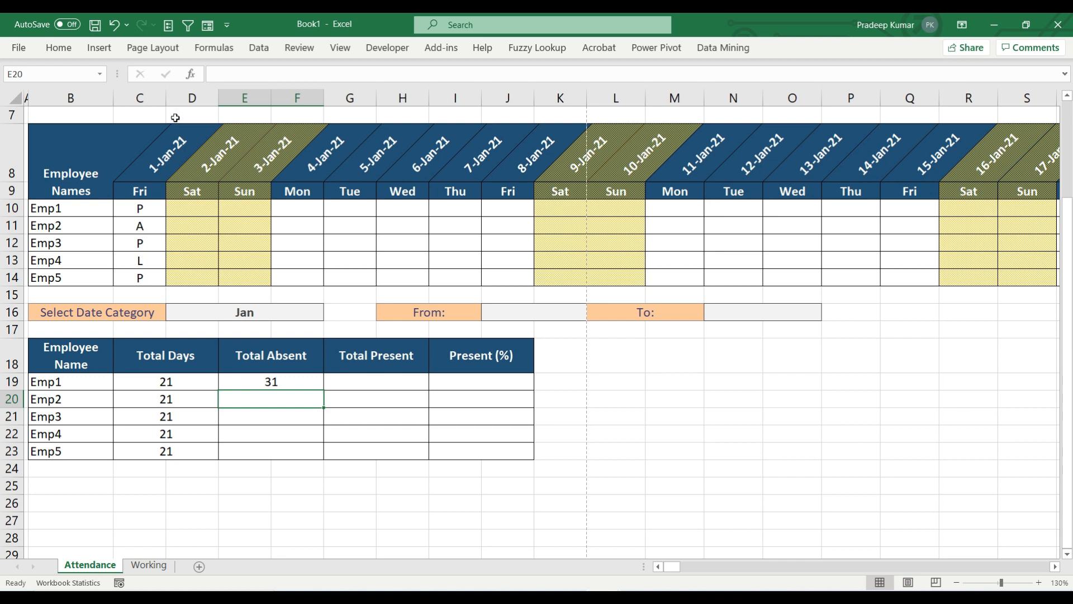
- Select the row 8 date headers from 1-Jan-21 to 31-Jan-21 to check how many dates January has
drag(135, 147, 744, 157)
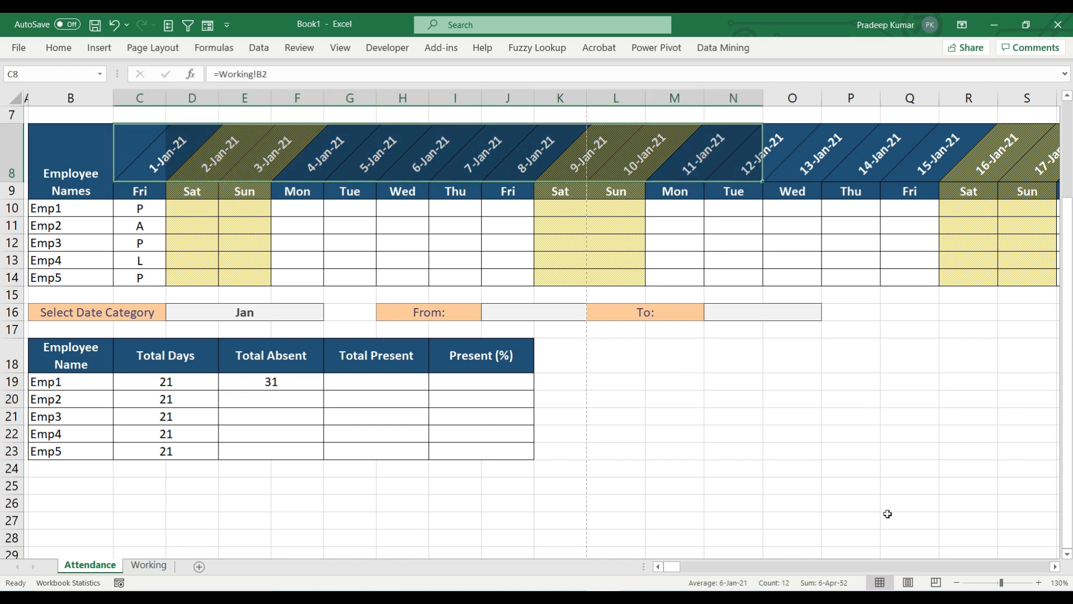
click(957, 583)
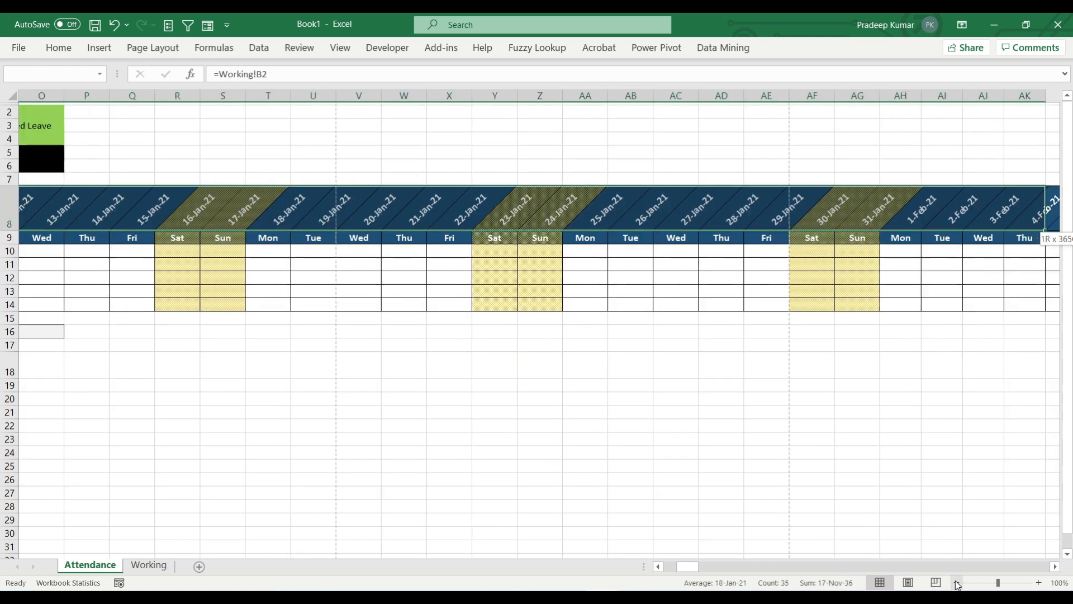
key(shift+Right)
key(shift+Left)
key(shift+Left)
key(shift+Left)
key(shift+Left)
key(shift+Left)
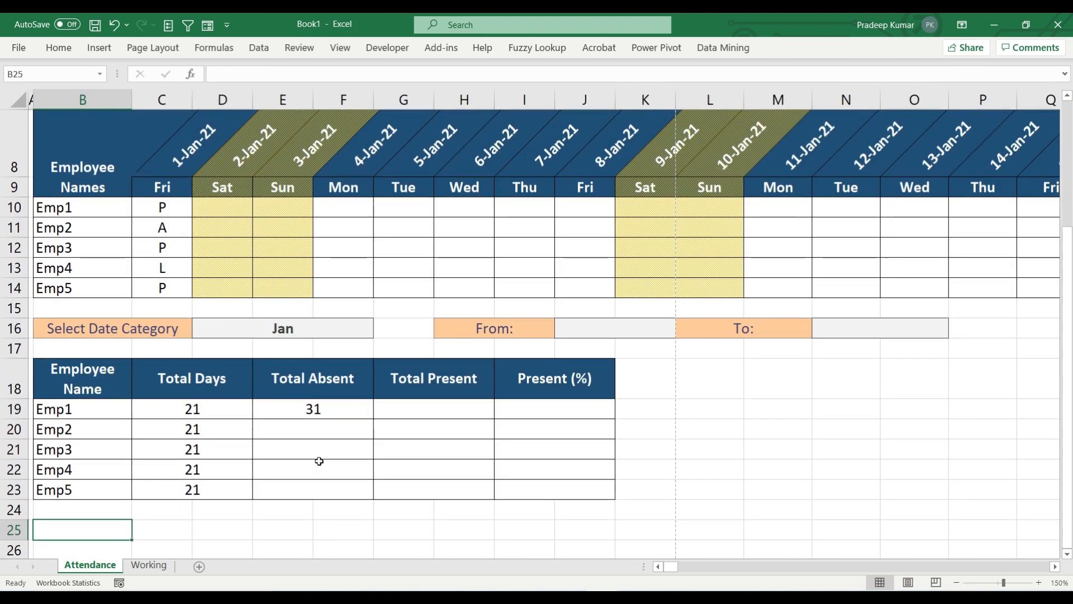
- Set the date category to Feb and check the COUNTIFS result in Emp1's Total Absent cell
click(328, 417)
click(321, 328)
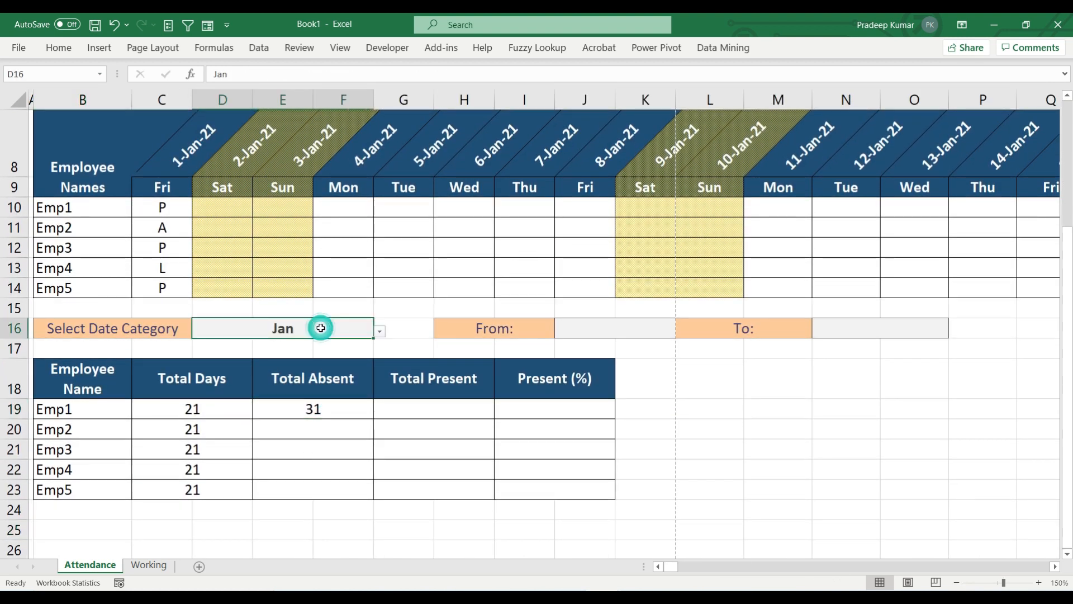
click(378, 330)
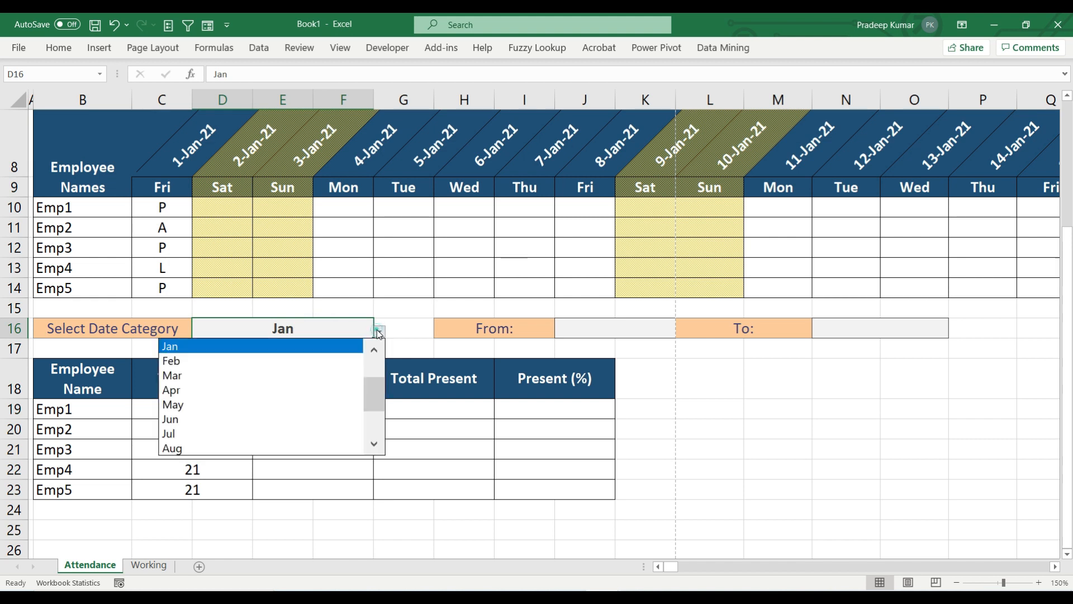
click(313, 360)
click(329, 410)
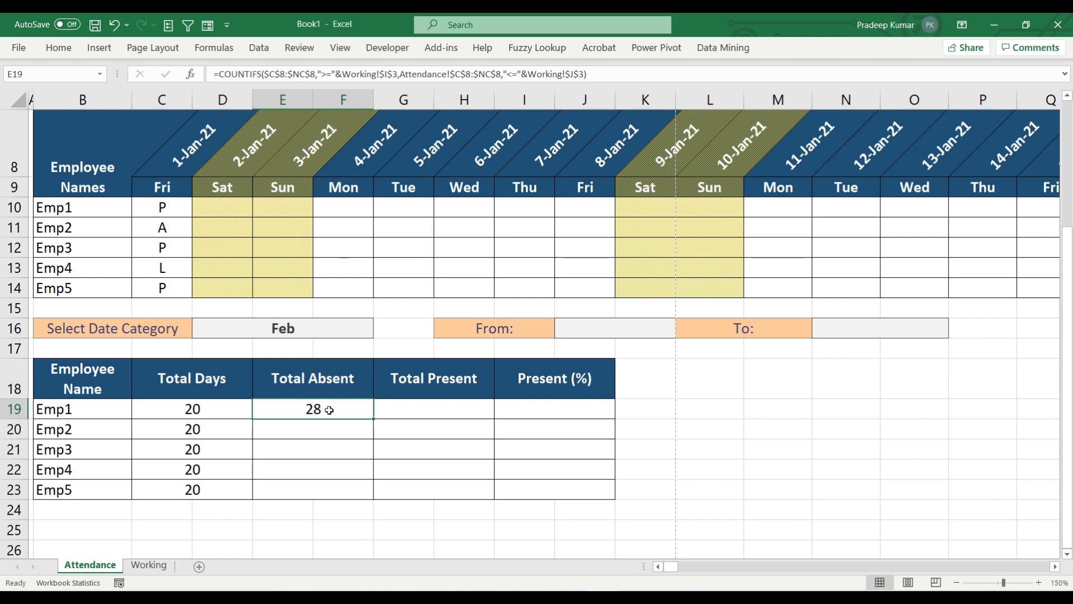
- Set the date category to Custom Date and enter 1 Jan 2021 as the From date
click(335, 327)
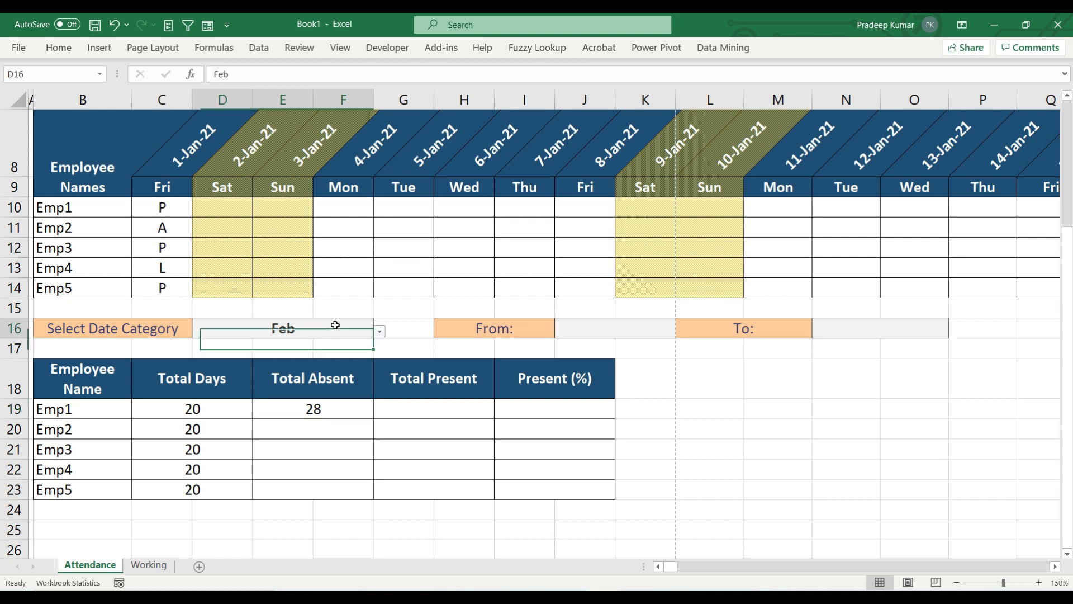
click(379, 331)
drag(378, 387, 373, 450)
click(221, 451)
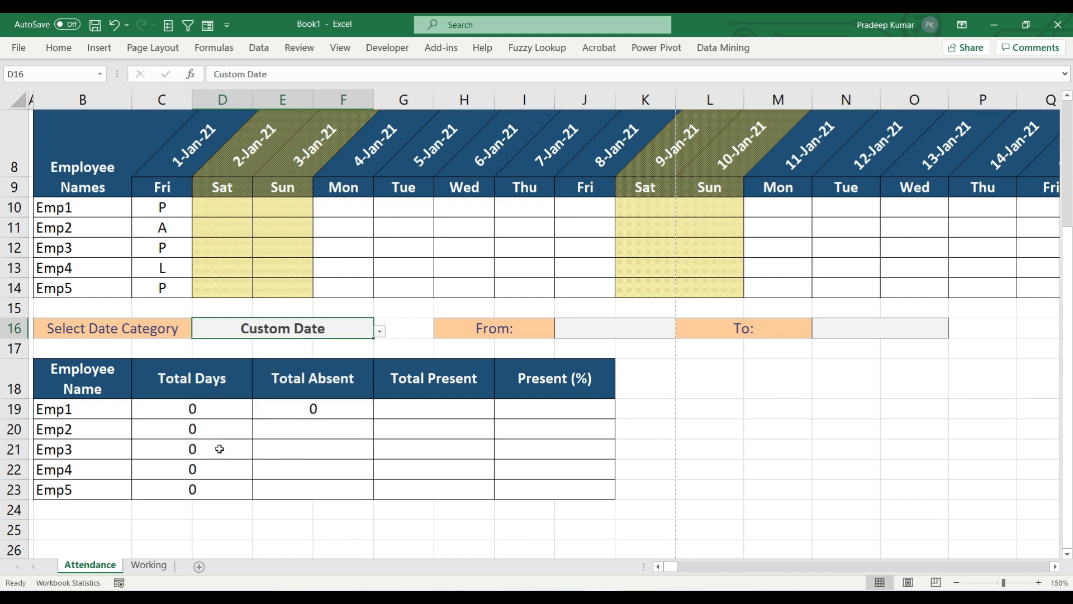
click(574, 330)
text(1)
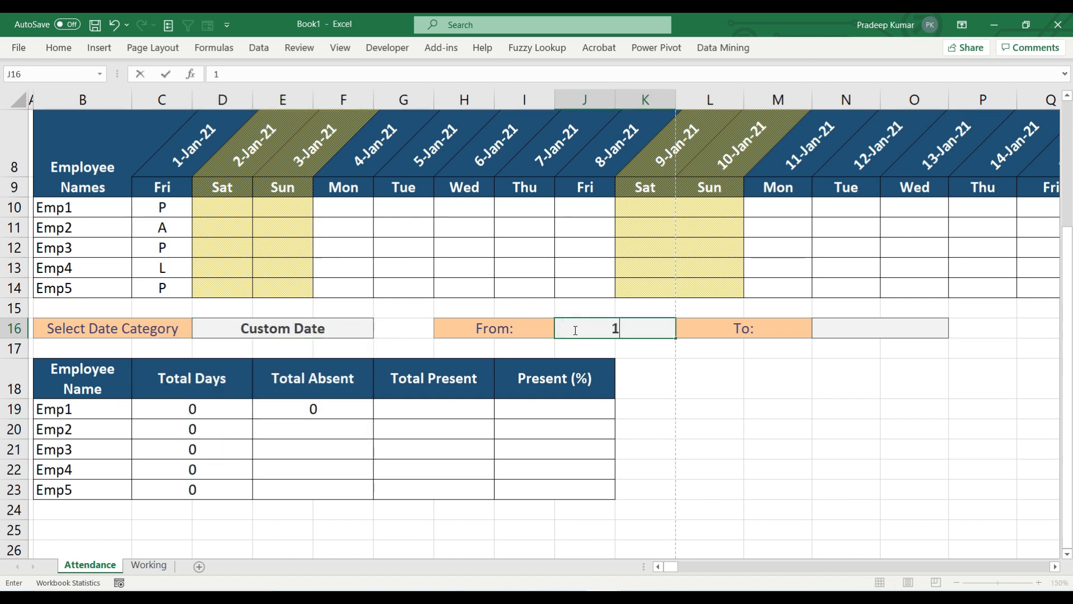
text( Jan 2021)
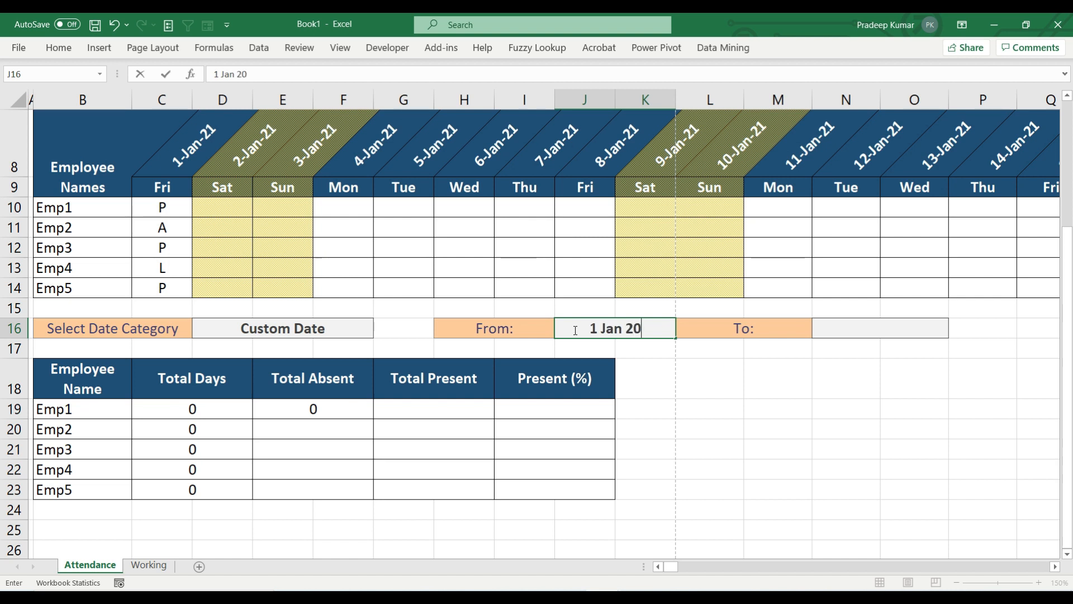
key(Return)
- Enter 10 Jan 2021 as the To date and check the COUNTIFS result in Emp1's Total Absent cell
key(Up)
key(Right)
key(Right)
key(Right)
key(Left)
text(10 Jan )
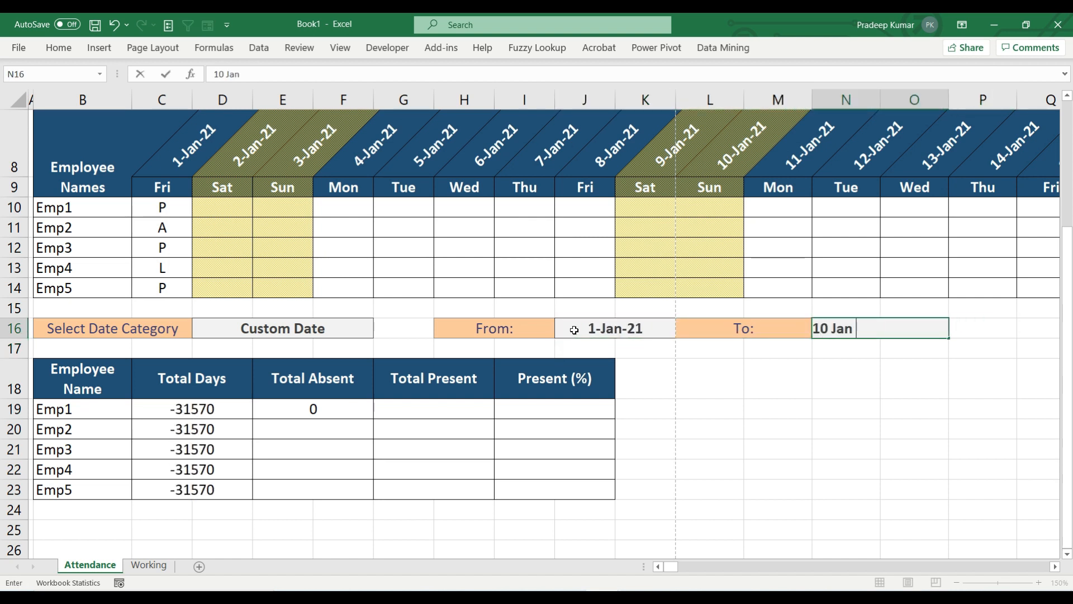
text(2021)
key(Return)
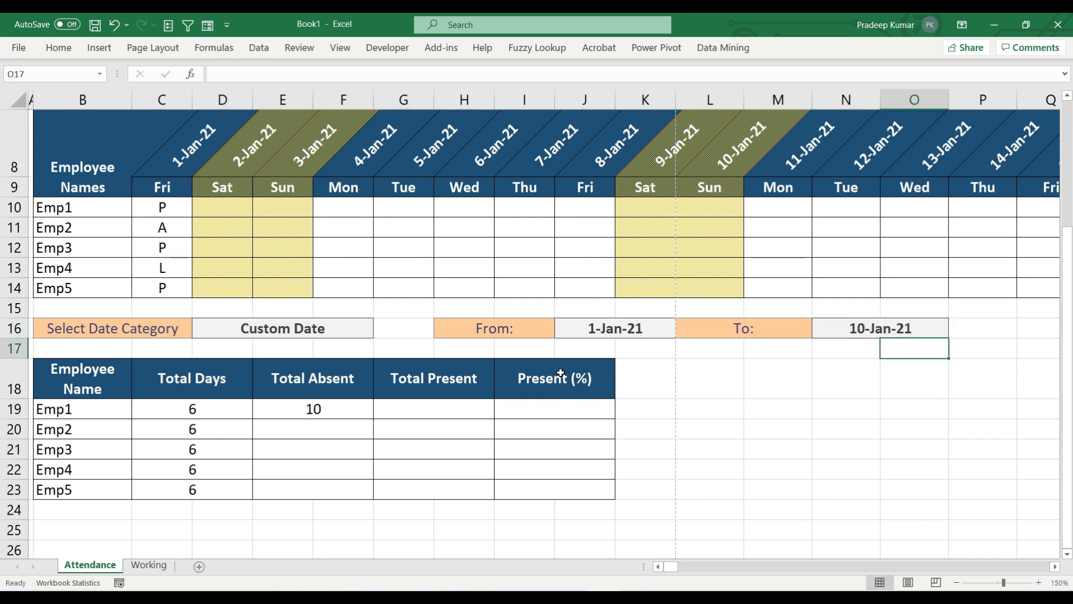
click(312, 415)
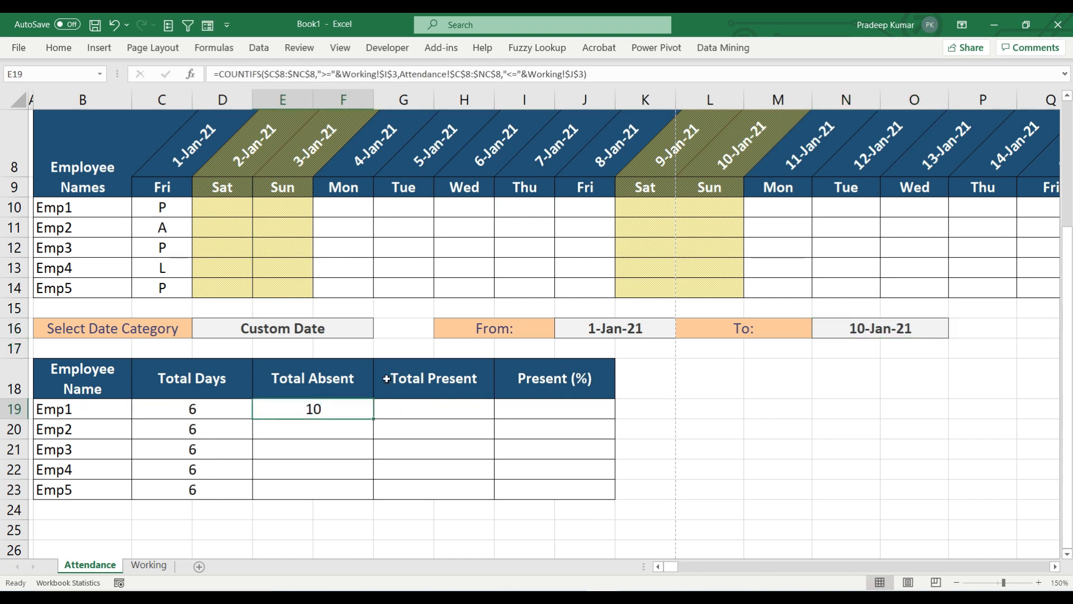
drag(203, 411, 206, 489)
drag(315, 410, 316, 489)
drag(213, 411, 217, 496)
drag(306, 409, 307, 486)
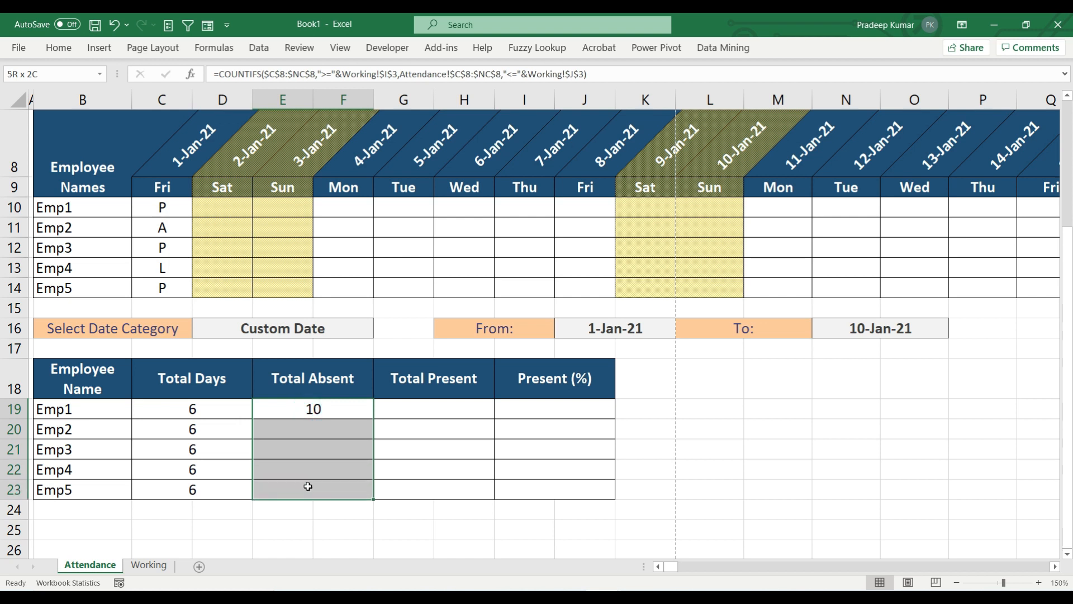
click(302, 415)
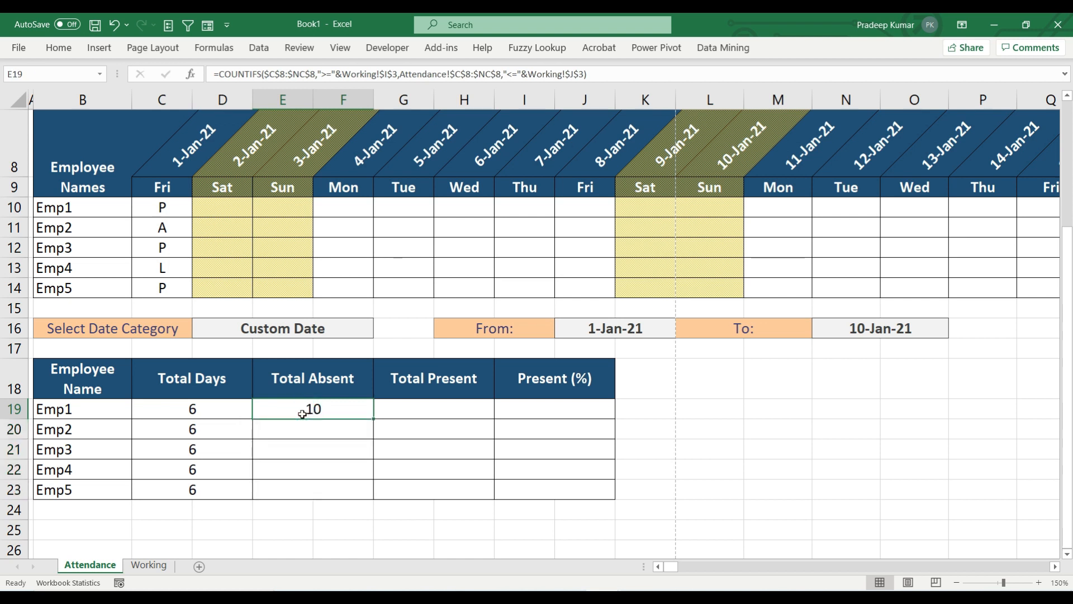
click(313, 328)
click(380, 331)
click(381, 332)
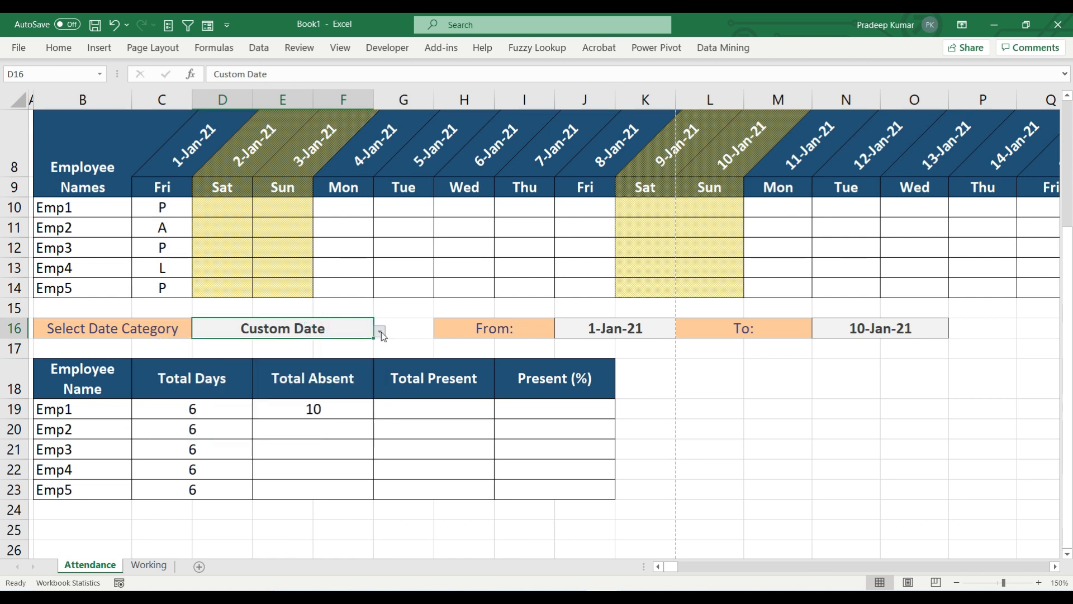
- Open Emp1's Total Absent COUNTIFS formula and add a separator for a third criteria range
click(331, 409)
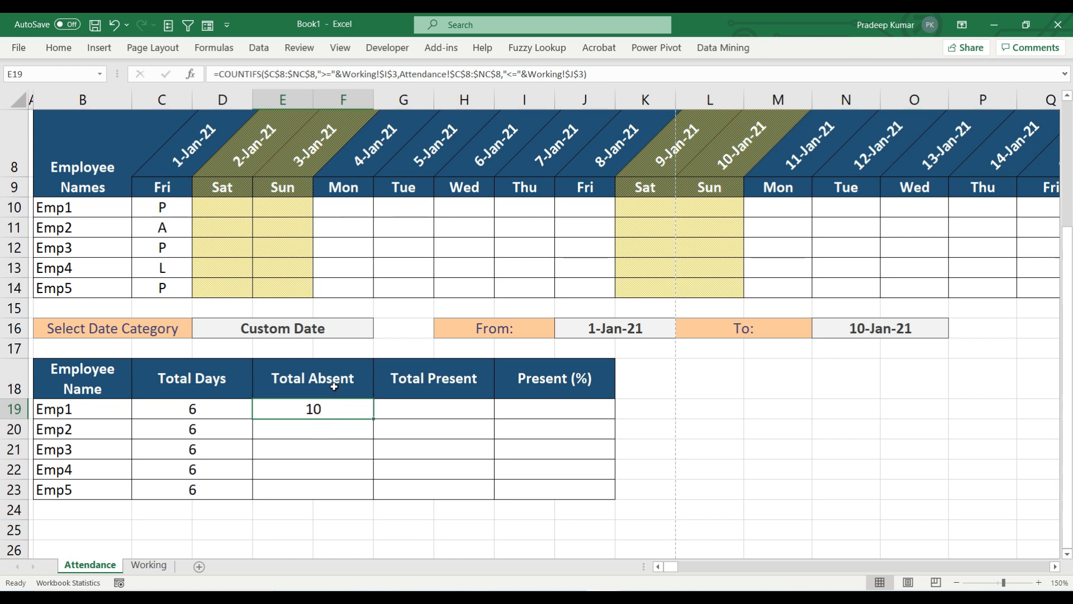
key(ctrl+z)
key(F2)
text(,)
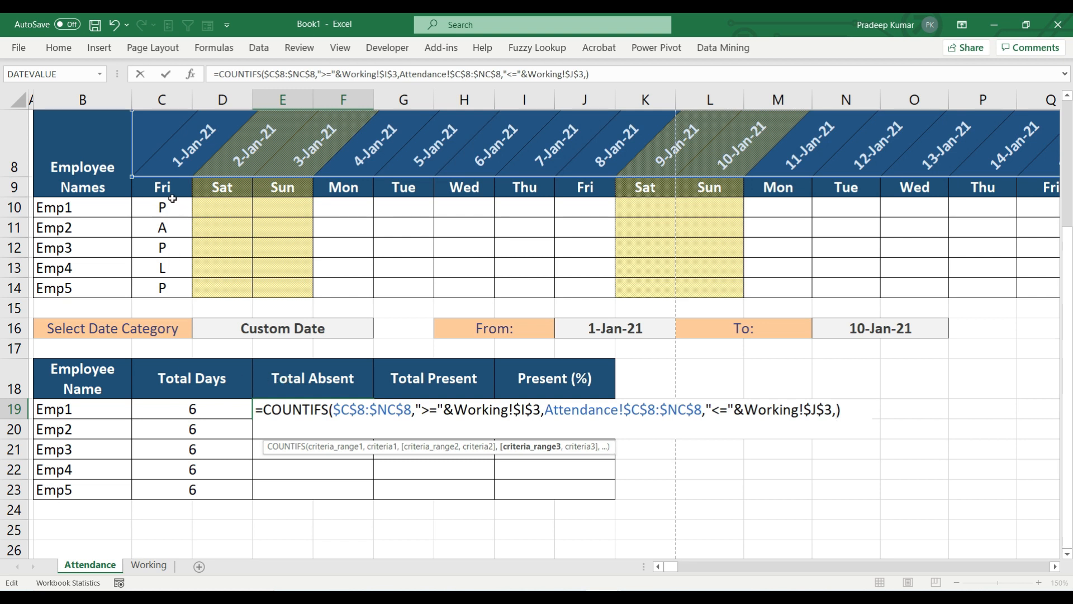
click(157, 189)
key(Down)
key(shift+Right)
key(shift+Right)
key(shift+Right)
key(shift+Right)
key(shift+Right)
key(shift+Right)
key(shift+Right)
key(shift+Right)
key(shift+Right)
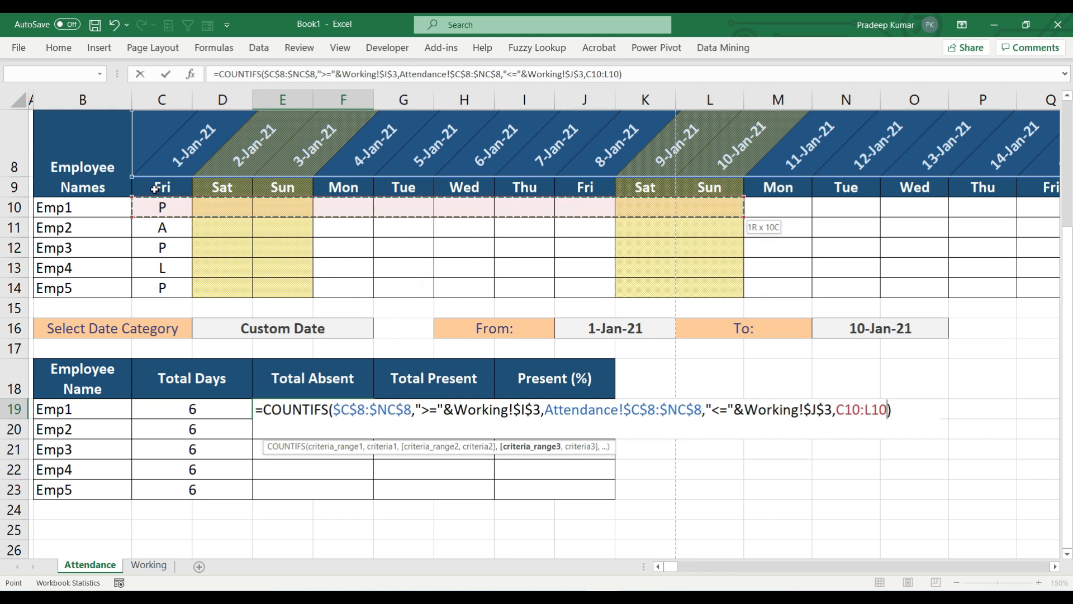
- Add Emp1's attendance row C10:NC10 with the criterion "A" to the Total Absent COUNTIFS formula
click(154, 189)
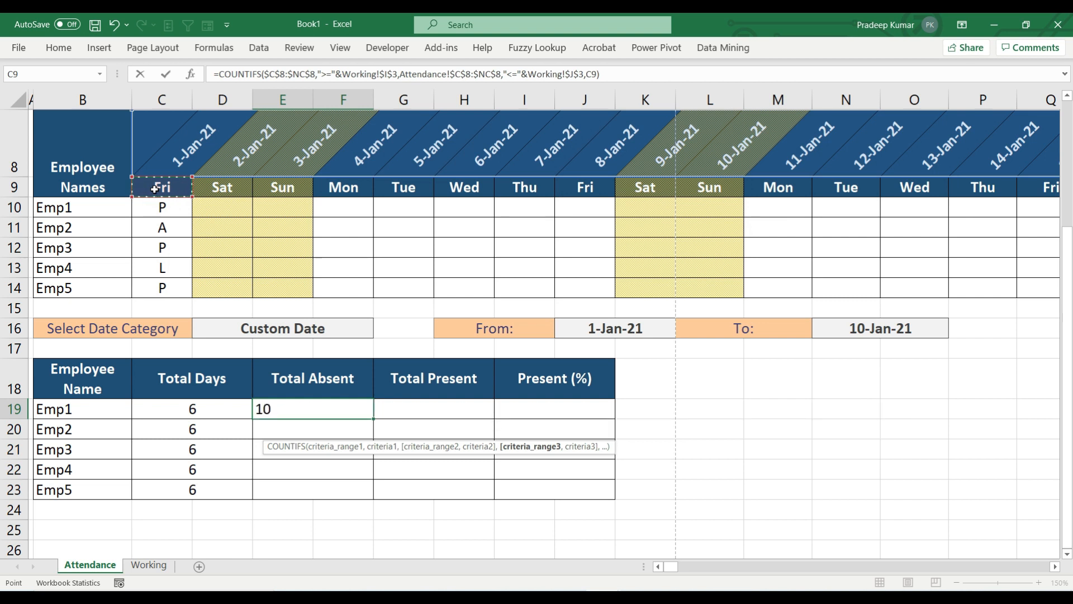
key(ctrl+Right)
key(Down)
key(ctrl+shift+Left)
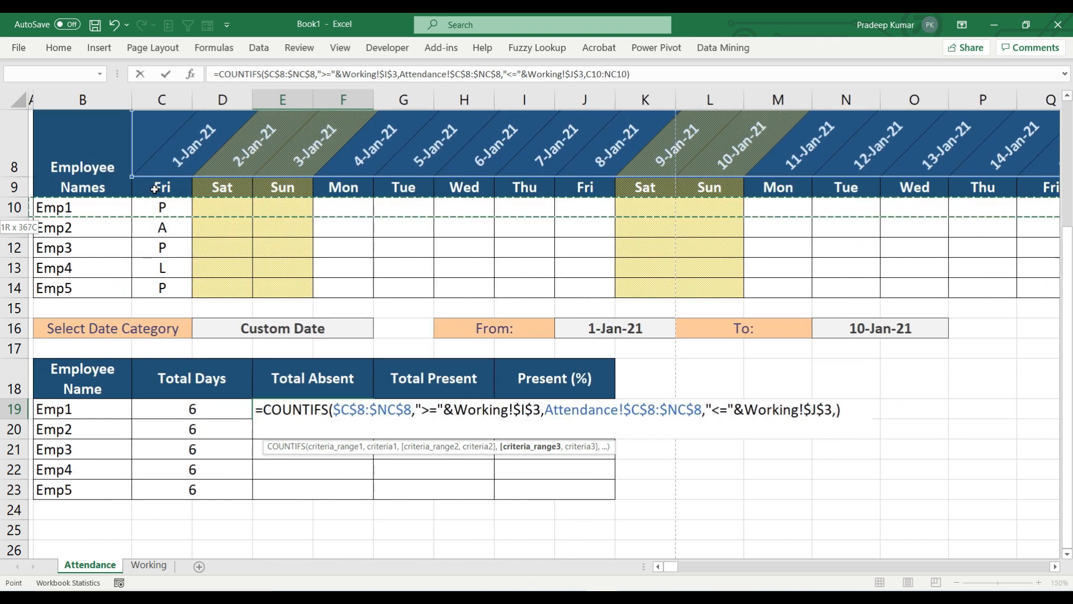
text(,"A")
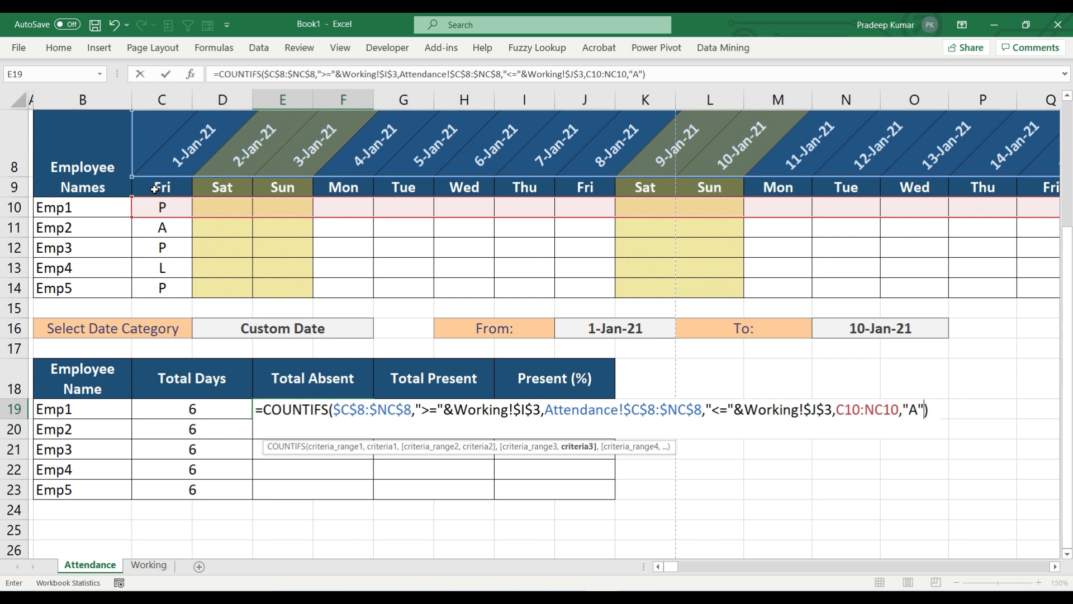
key(Return)
- Copy Emp1's Total Absent formula to the Total Absent cells of Emp2 to Emp5
key(Up)
key(ctrl+c)
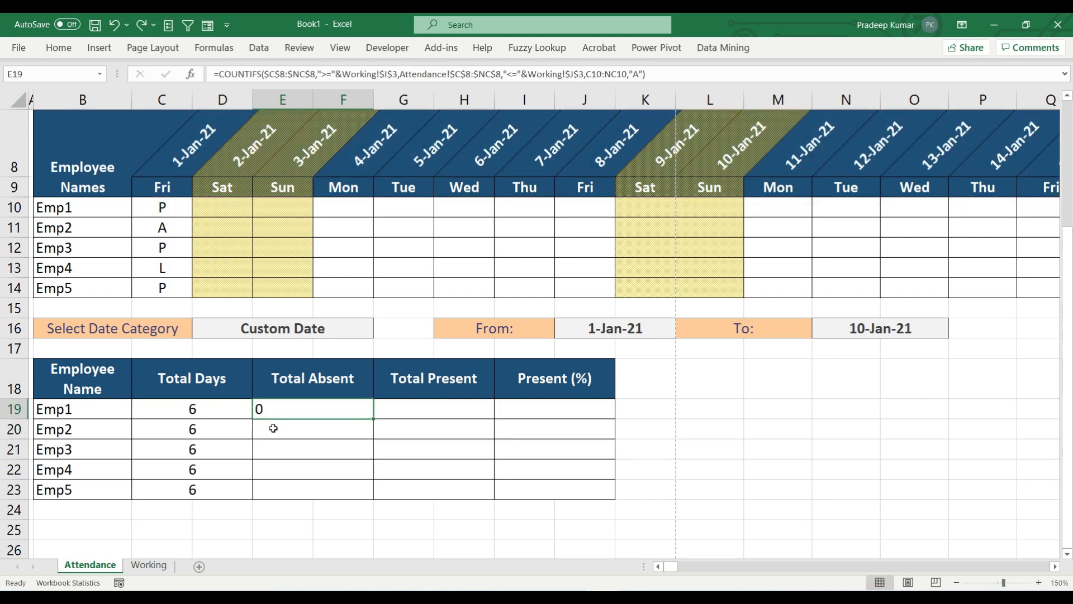
click(273, 428)
key(shift+Down)
key(shift+Down)
key(shift+Down)
key(ctrl+v)
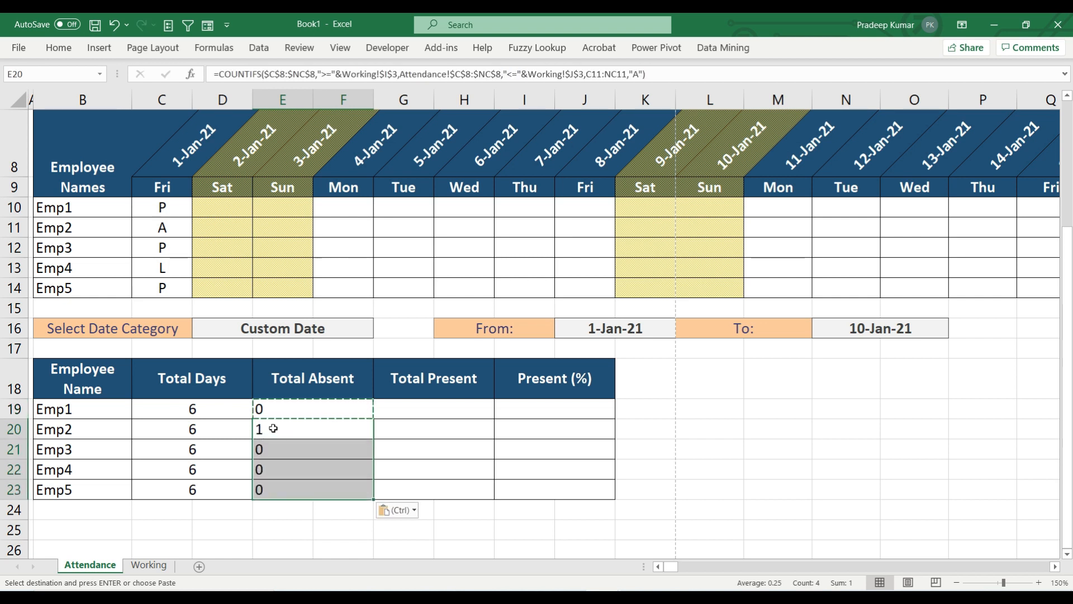
- Compare Emp2's Total Absent result with the 1-Jan-21 entry in Emp2's attendance row
click(277, 432)
key(shift+space)
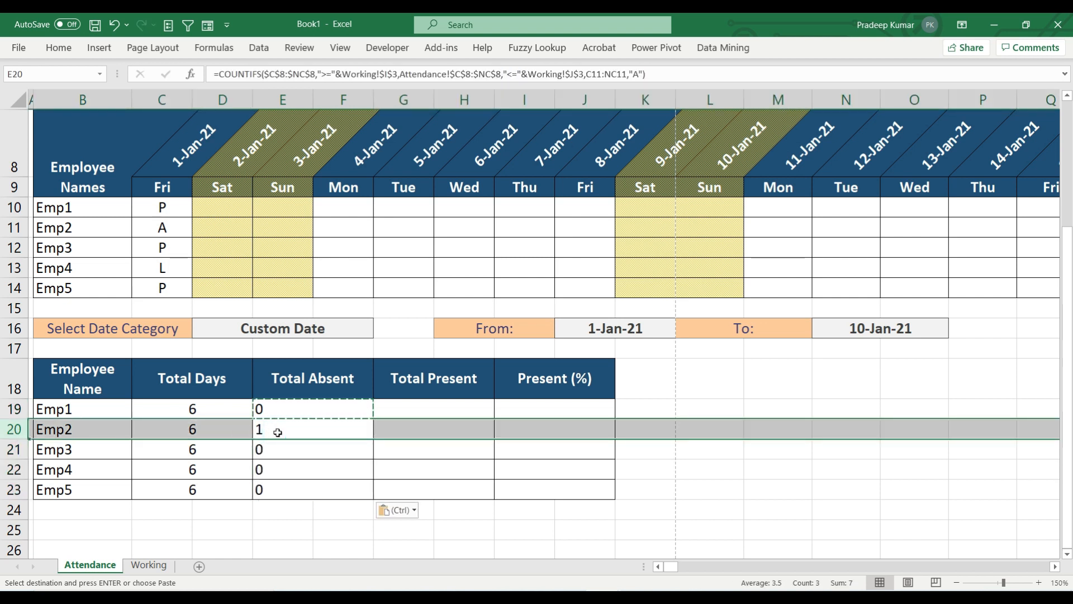
click(126, 225)
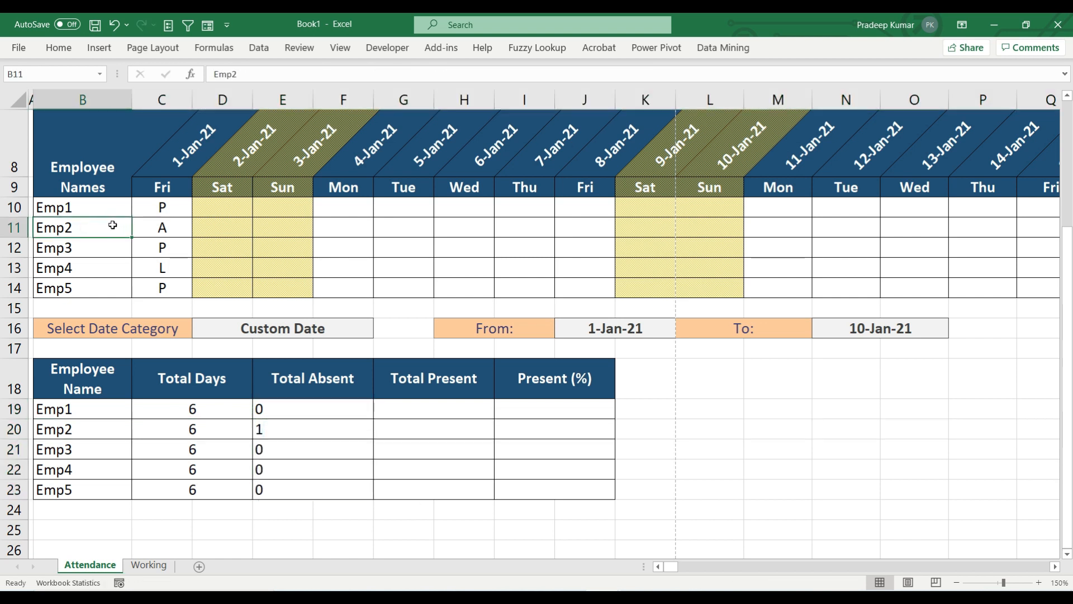
click(160, 229)
click(306, 398)
- Enter the text of Emp1's Total Absent COUNTIFS formula unchanged in Emp1's Total Present cell
click(309, 411)
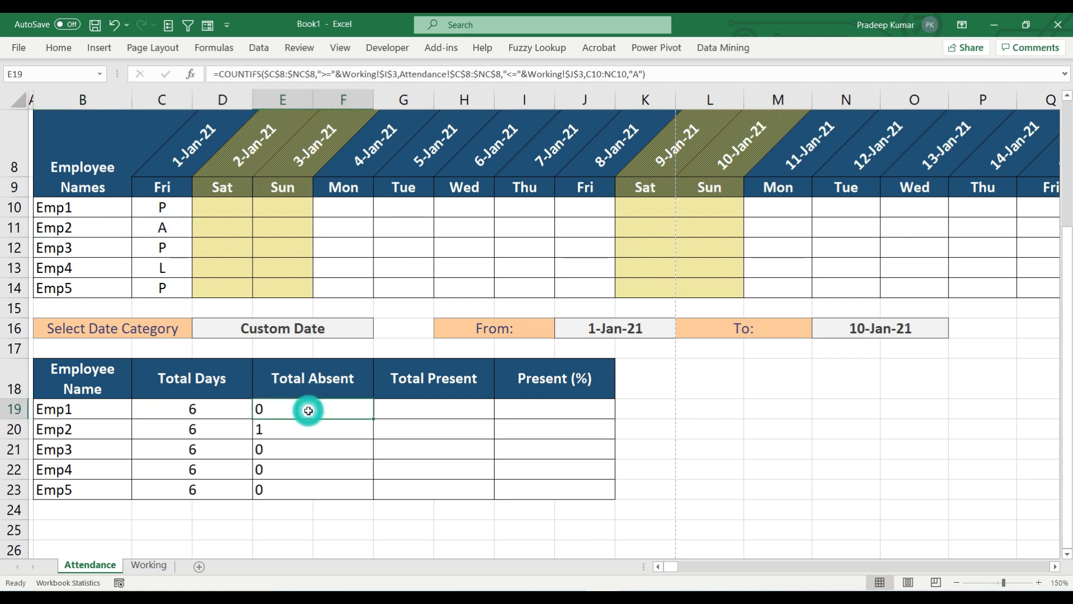
key(F2)
key(shift+Home)
key(shift+Right)
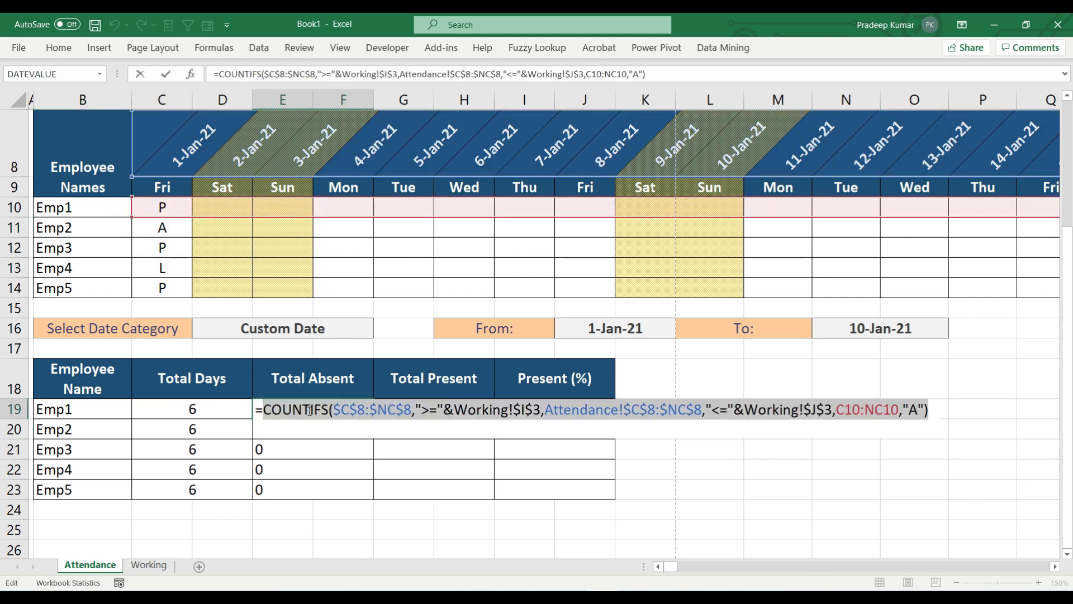
key(ctrl+c)
key(Escape)
key(Right)
text(=)
key(ctrl+v)
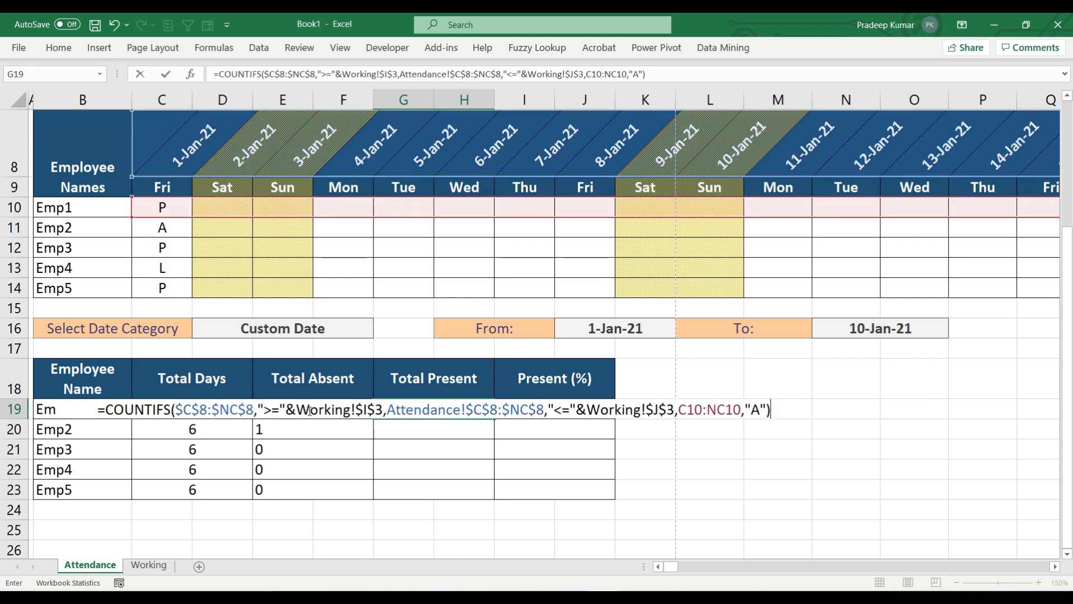
key(ctrl+Return)
- Set the attendance criterion in Emp1's Total Present formula to "P"
key(F2)
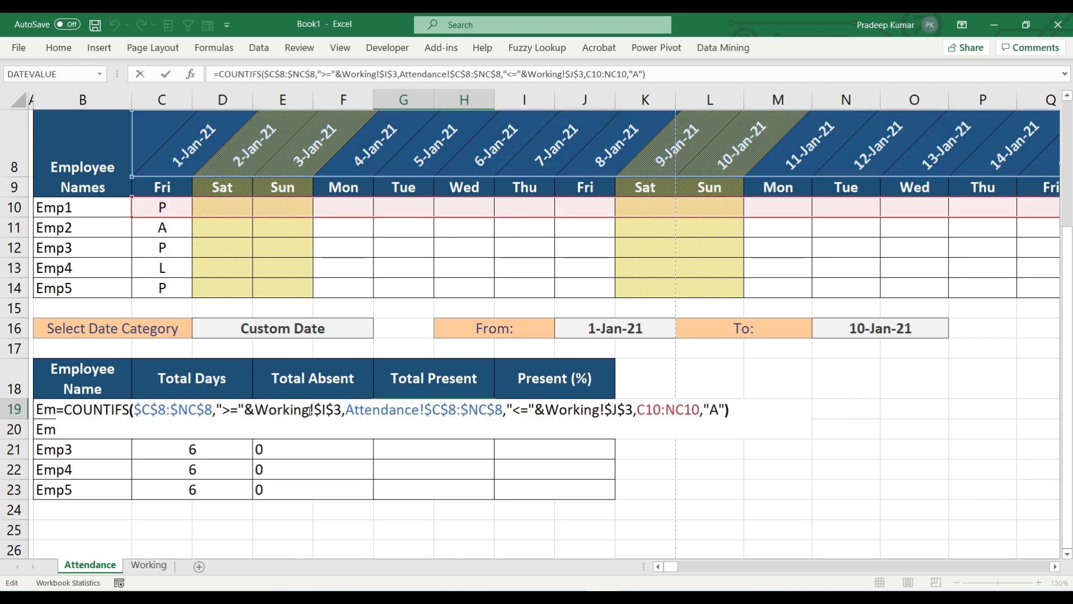
key(Left)
key(Left)
key(shift+Left)
text(P)
key(Return)
- Copy Emp1's Total Present formula to the Total Present cells of Emp2 to Emp5
key(Up)
key(ctrl+c)
key(Down)
key(shift+Down)
key(shift+Down)
key(shift+Down)
key(Return)
key(Up)
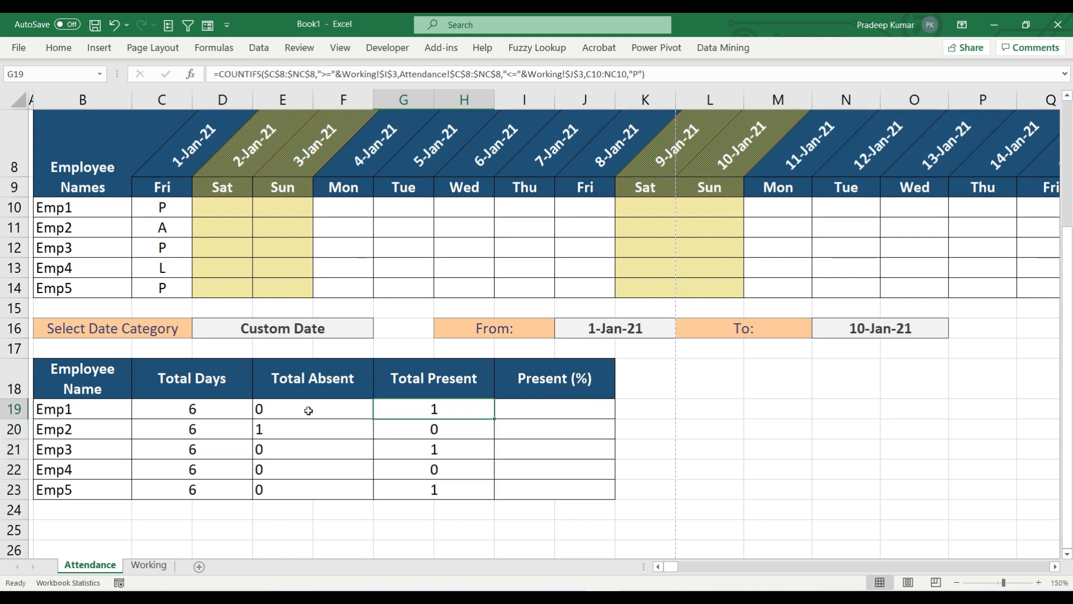
- Calculate Emp1's Present (%) by dividing Total Present by Total Days with =G19/C19
click(510, 402)
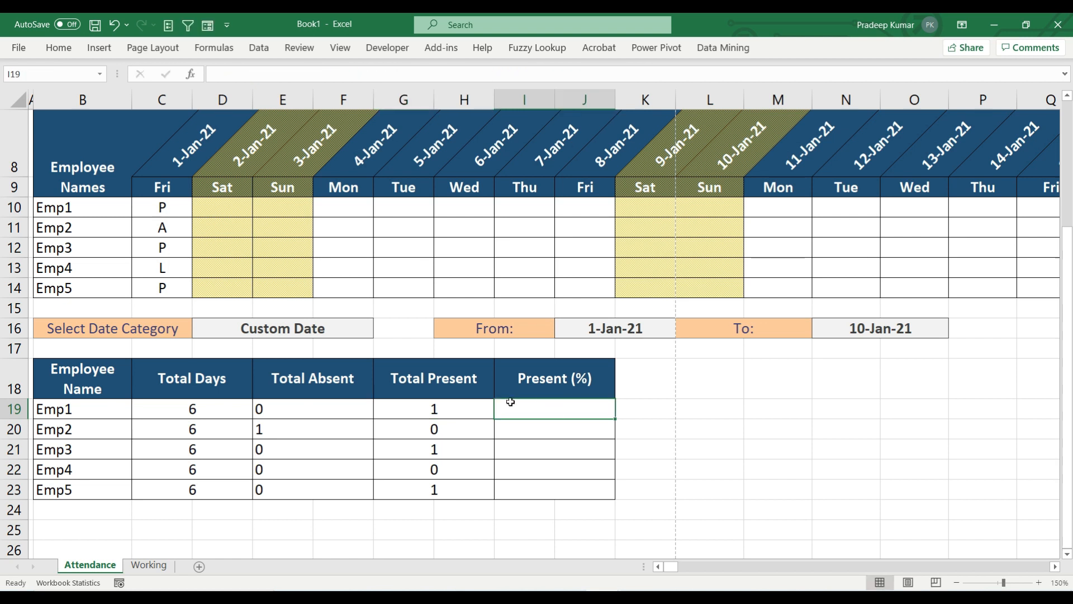
text(=)
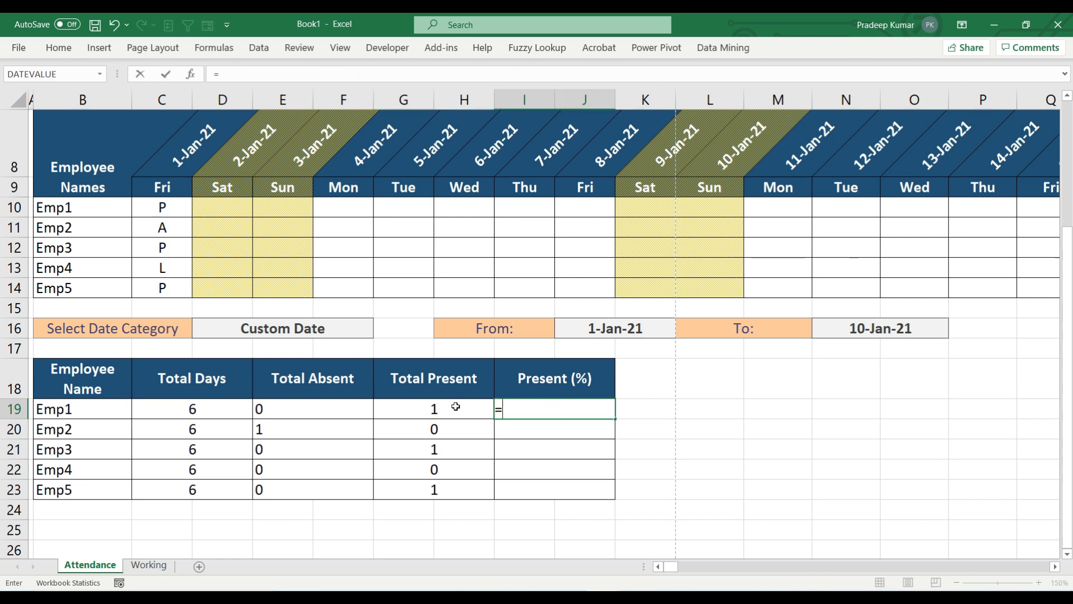
click(456, 406)
text(/)
click(213, 412)
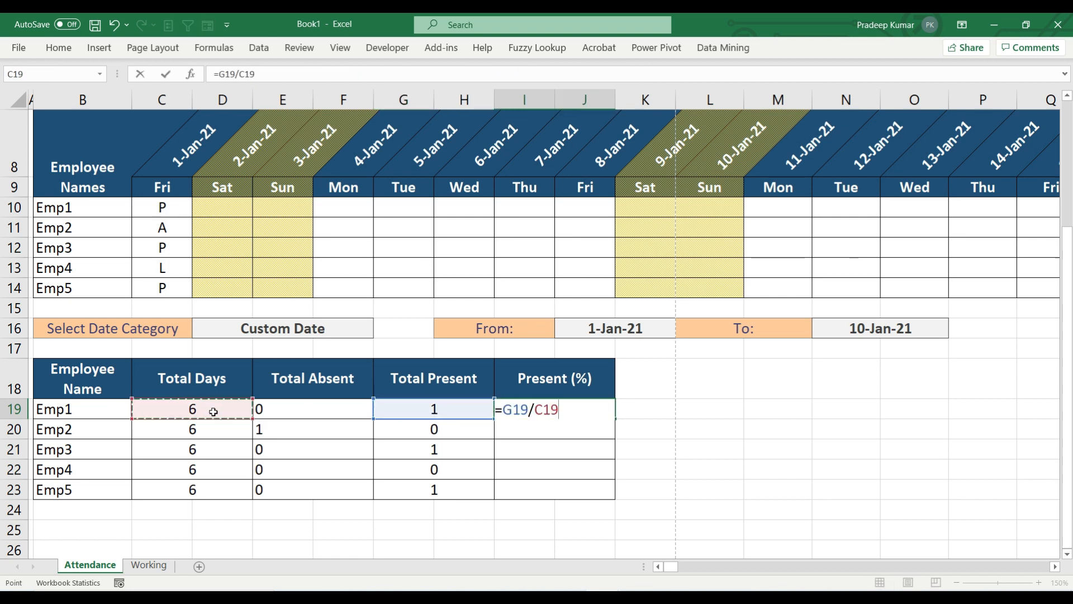
key(ctrl+Return)
- Copy Emp1's Present (%) formula to the Present (%) cells of Emp2 to Emp5
key(ctrl+c)
key(Down)
key(shift+Down)
key(shift+Down)
key(shift+Down)
key(ctrl+v)
key(Up)
- Format the Present (%) values of all five employees as percentages
key(ctrl+shift+Down)
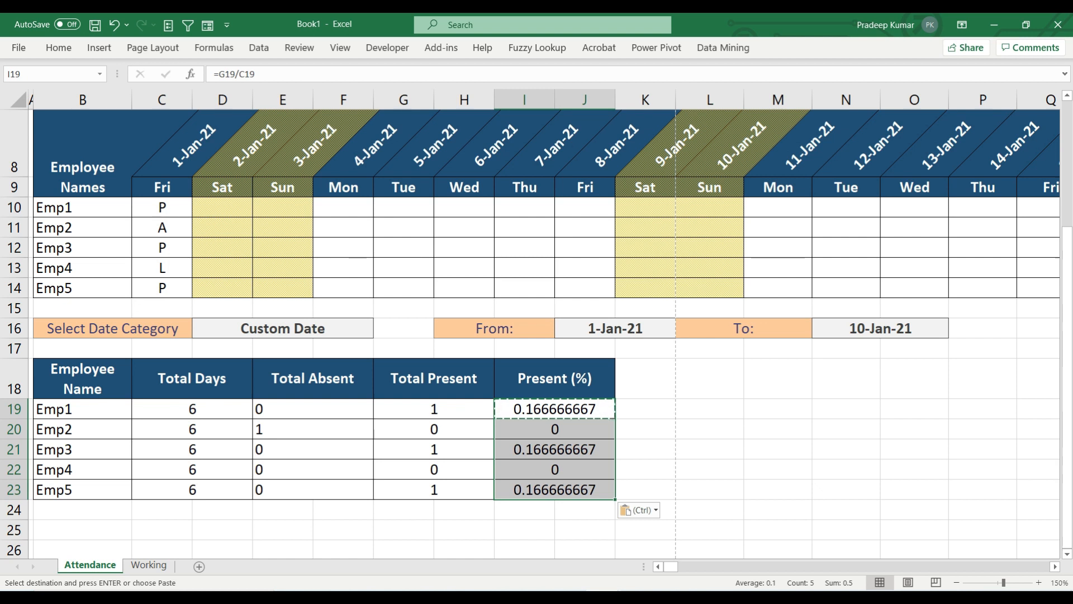
click(60, 44)
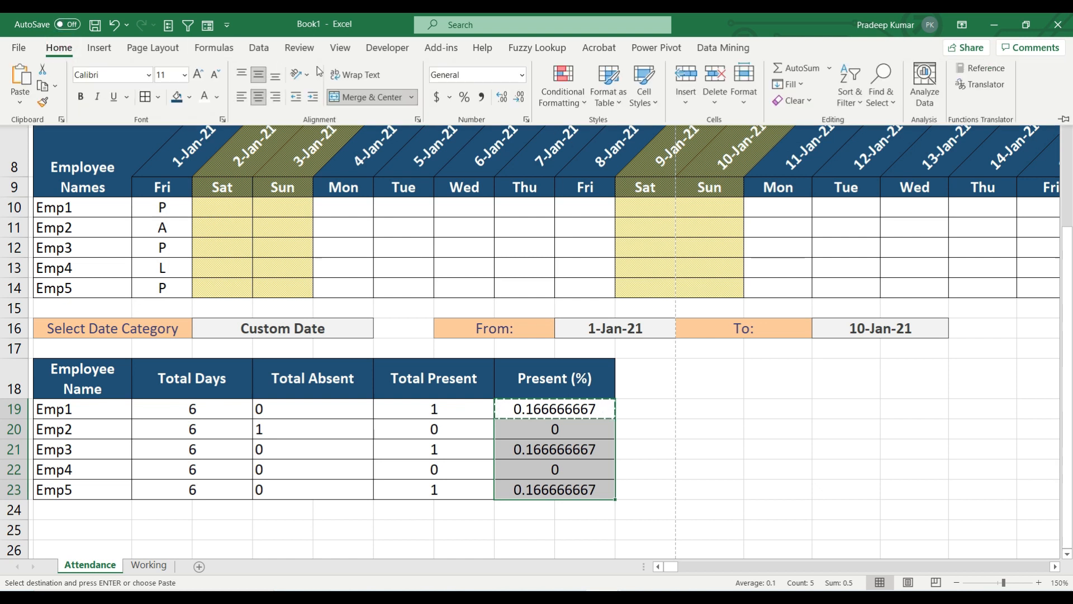
click(467, 99)
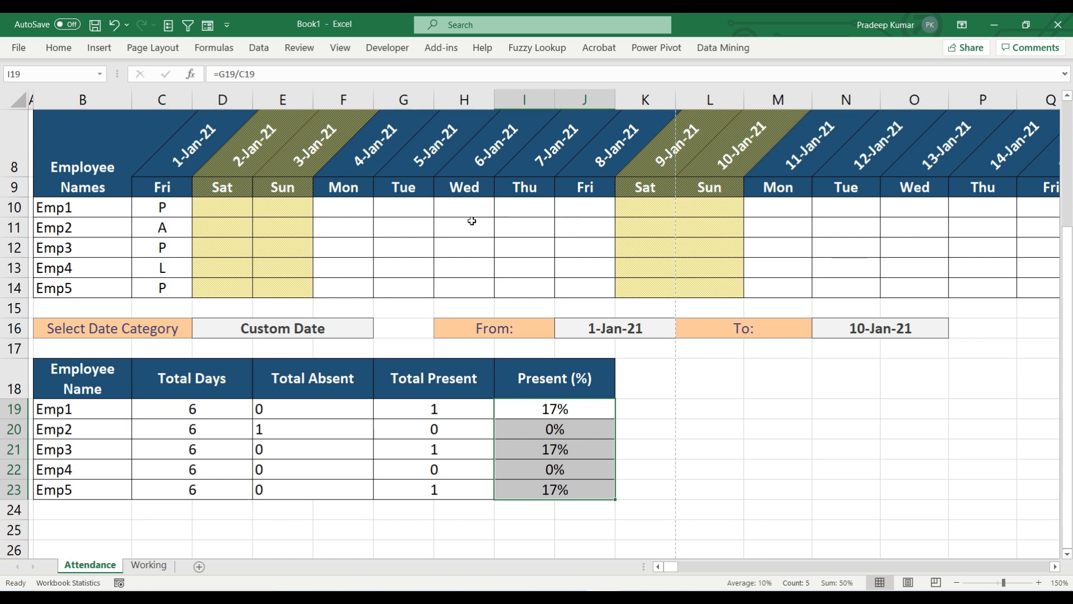
- Mark Emp2's attendance as P from 4-Jan-21 to 6-Jan-21, L on 7-Jan-21 and A on 8-Jan-21
click(356, 228)
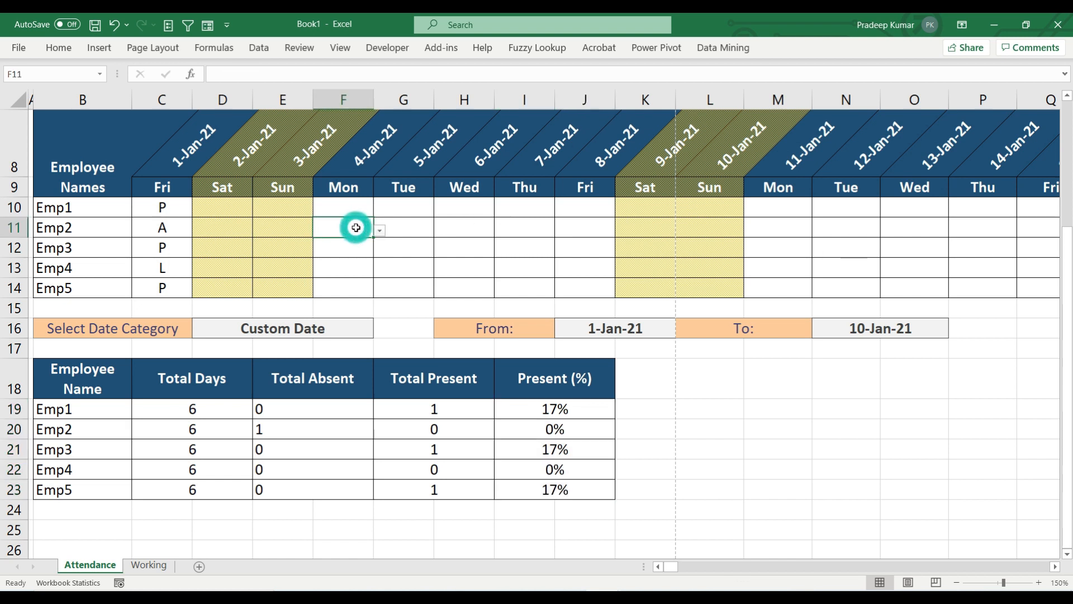
key(alt+Down)
key(Down)
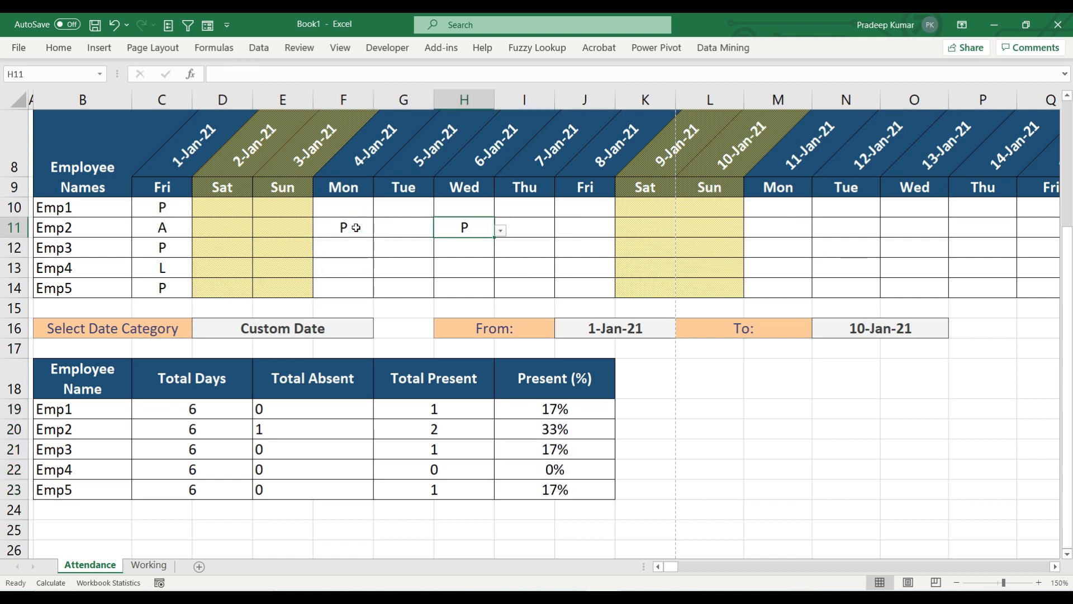
key(Right)
key(Right)
key(alt+Down)
key(Down)
key(Up)
key(Return)
key(Left)
key(alt+Down)
key(Down)
key(Down)
key(Up)
key(Return)
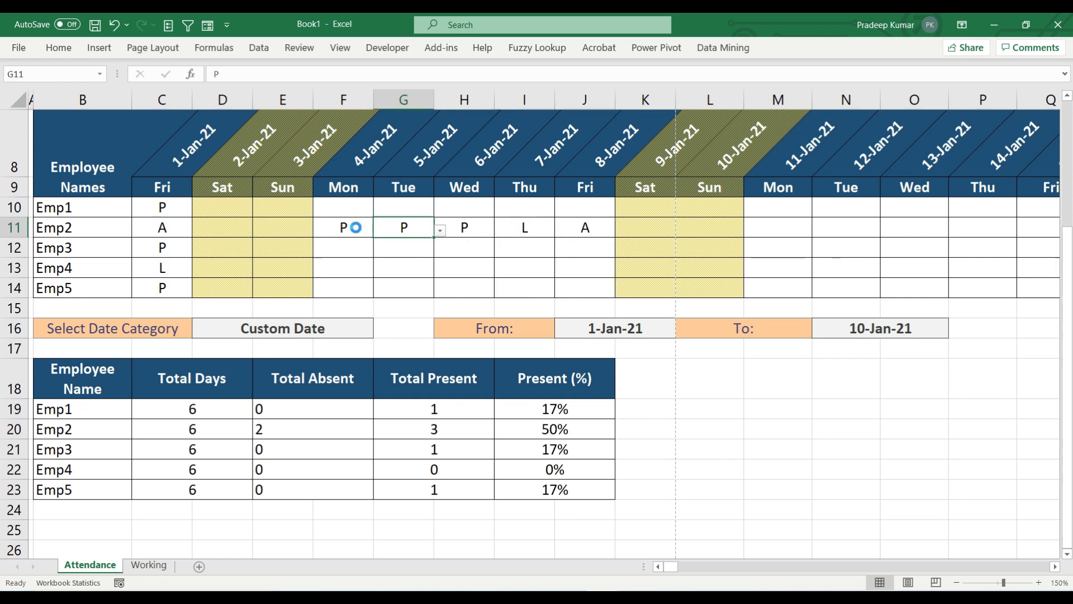
- Clear Emp2's 5-Jan-21 attendance entry and choose P for it again
key(Delete)
key(alt+Down)
key(Down)
key(Down)
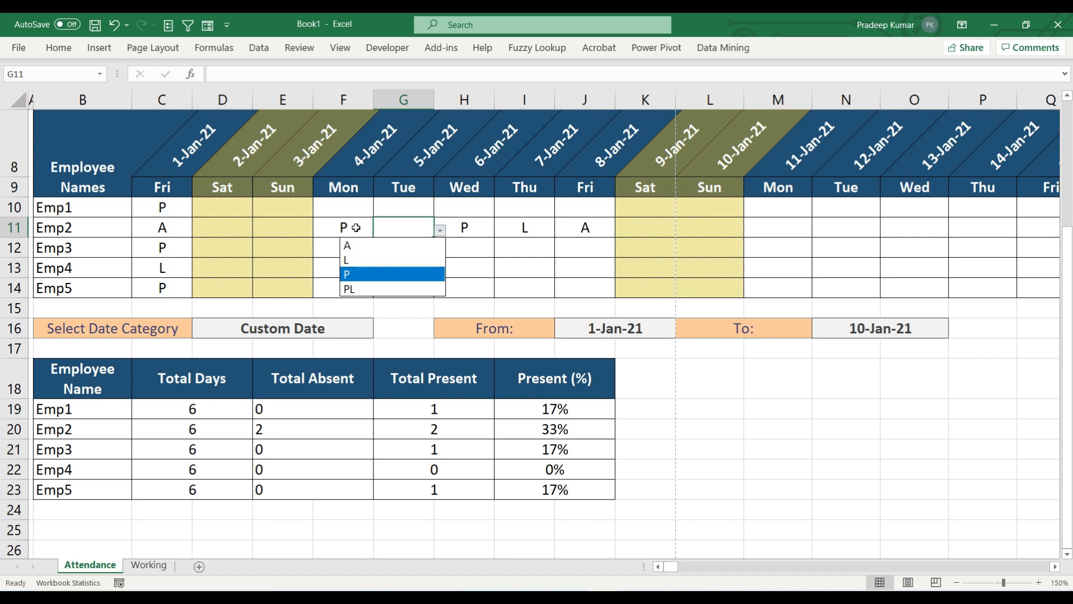
key(Return)
- Mark Emp4's attendance as P from 4-Jan-21 to 7-Jan-21
key(Down)
key(Left)
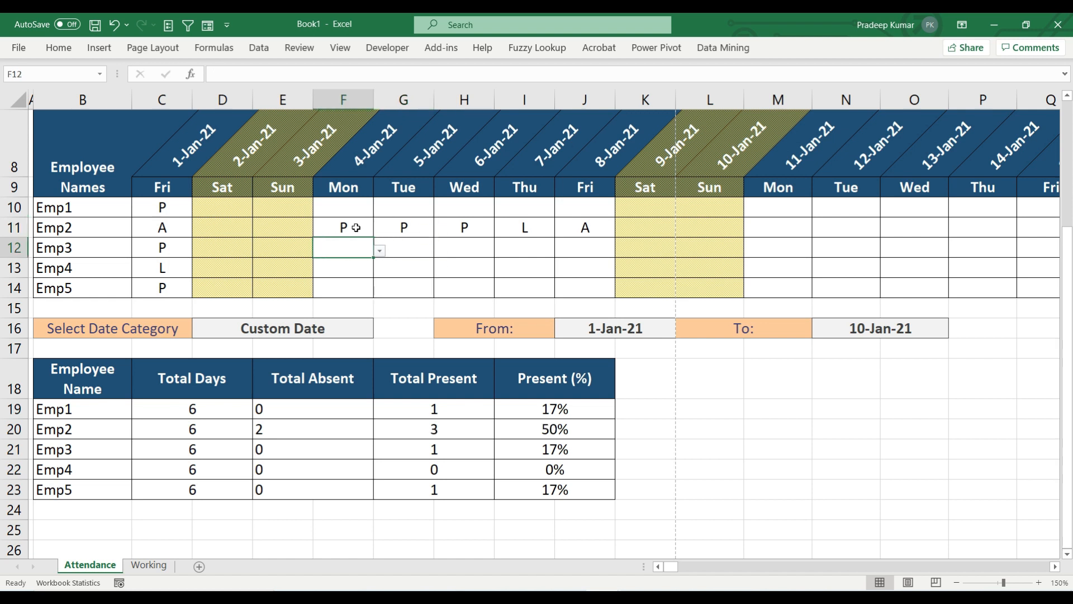
key(Down)
key(alt+Down)
key(Down)
key(Down)
key(Return)
key(ctrl+c)
key(Right)
key(shift+Right)
key(shift+Right)
key(ctrl+v)
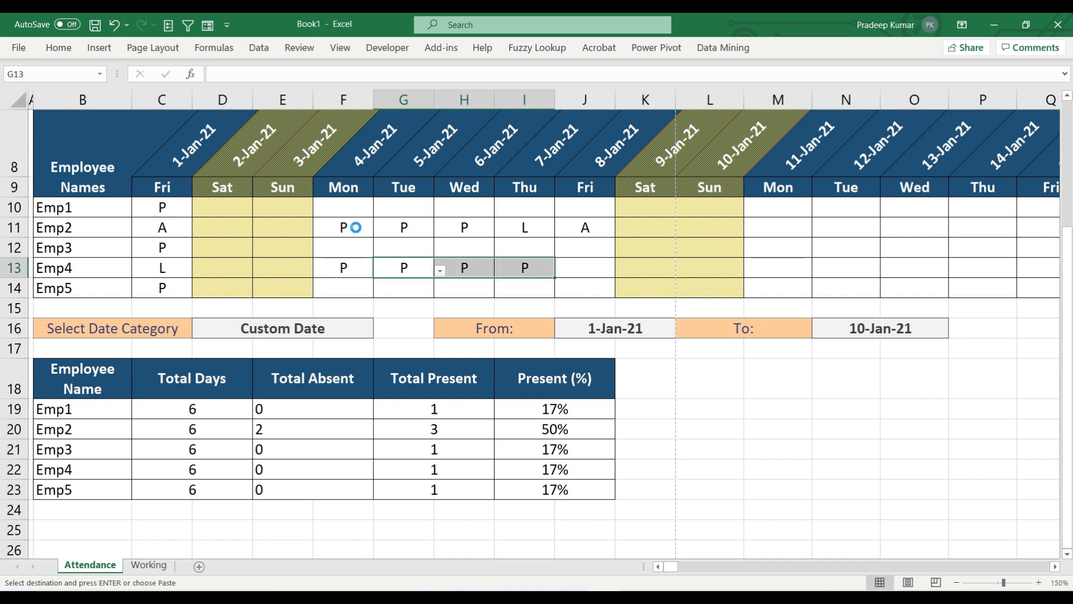
- Mark Emp4's attendance as A on 8-Jan-21
key(Right)
key(Right)
key(alt+Down)
key(Escape)
key(Right)
key(alt+Down)
key(Down)
key(Up)
key(Return)
- Mark Emp4's attendance as P from 11-Jan-21 to 14-Jan-21
key(Right)
key(Right)
key(Right)
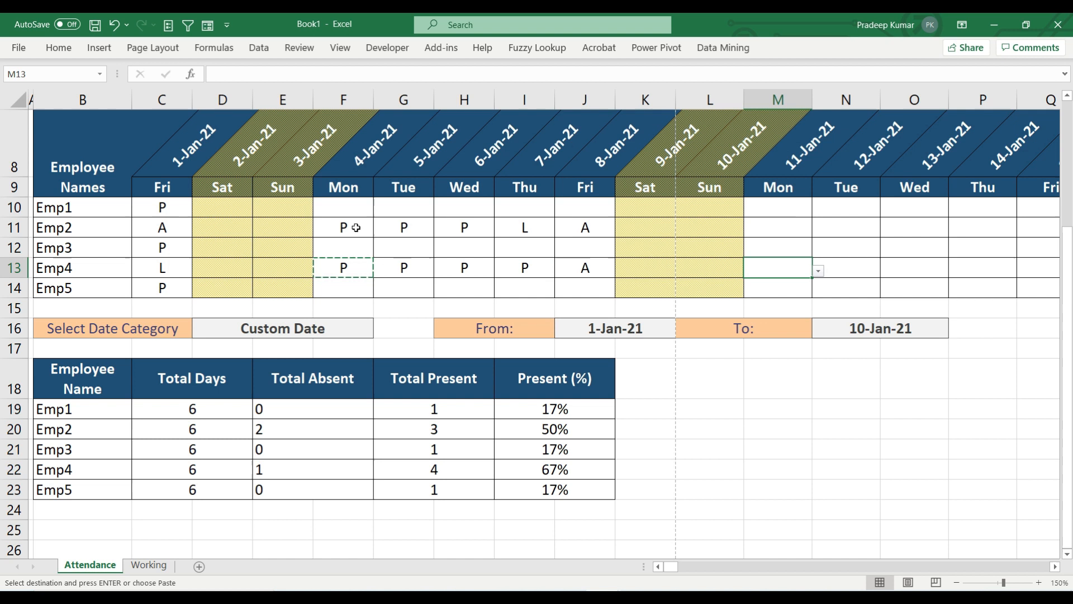
key(alt+Down)
key(Down)
key(Down)
key(Return)
key(Right)
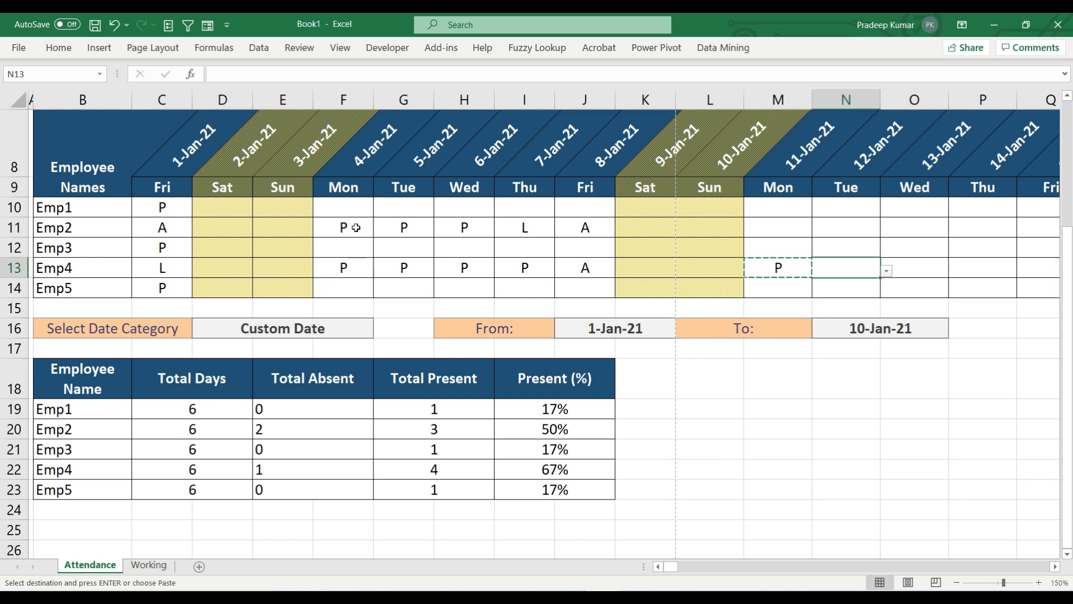
key(shift+Right)
key(shift+Right)
key(ctrl+v)
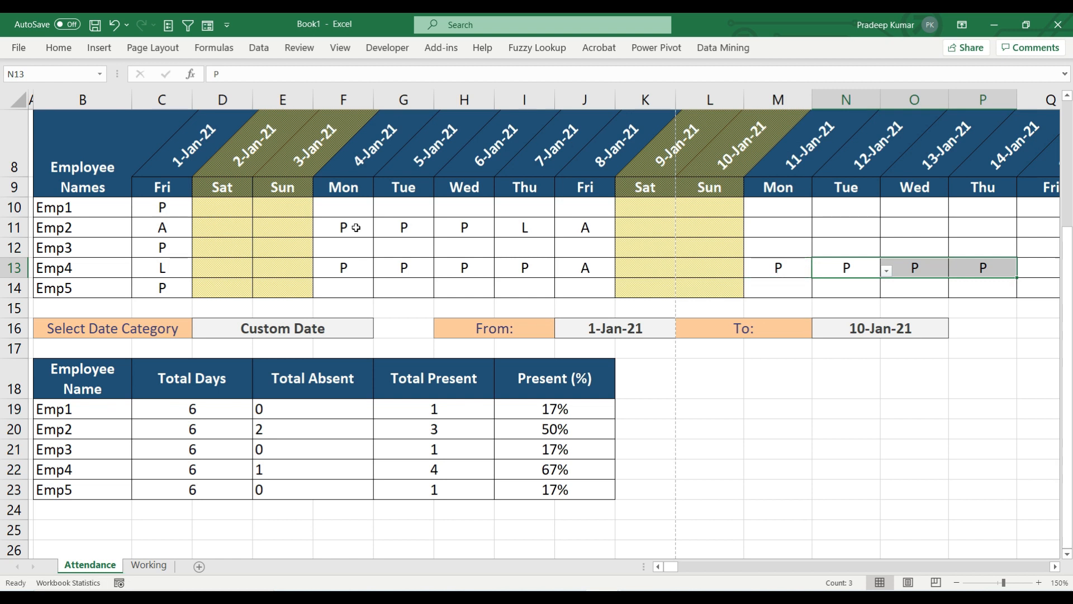
- Select the attendance entries from 1-Jan-21 to 10-Jan-21 to check which dates the summary counts
key(Left)
key(Left)
key(Left)
key(Left)
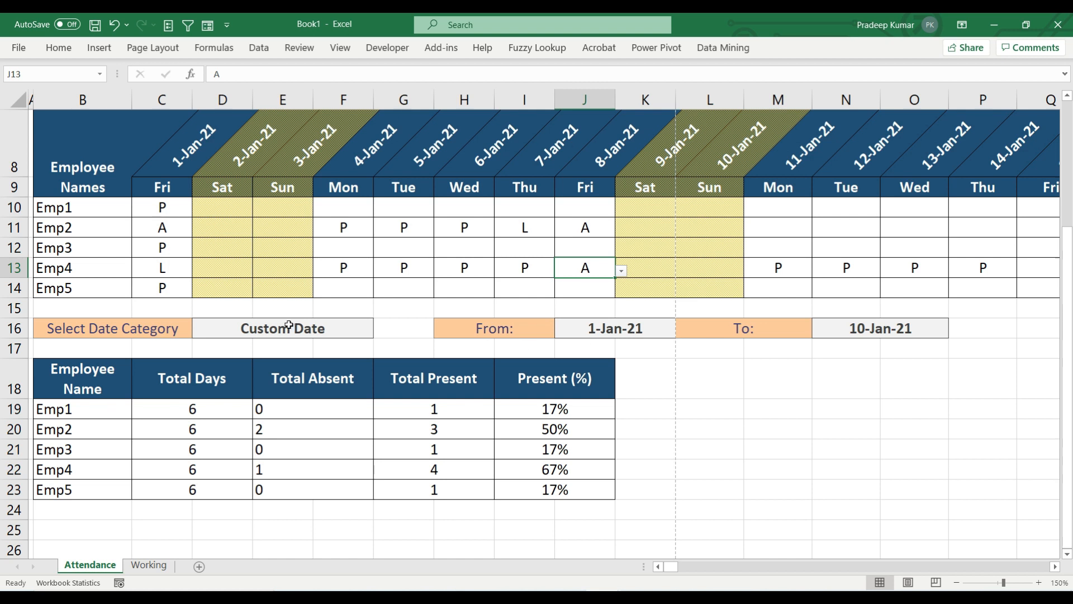
drag(159, 186, 742, 297)
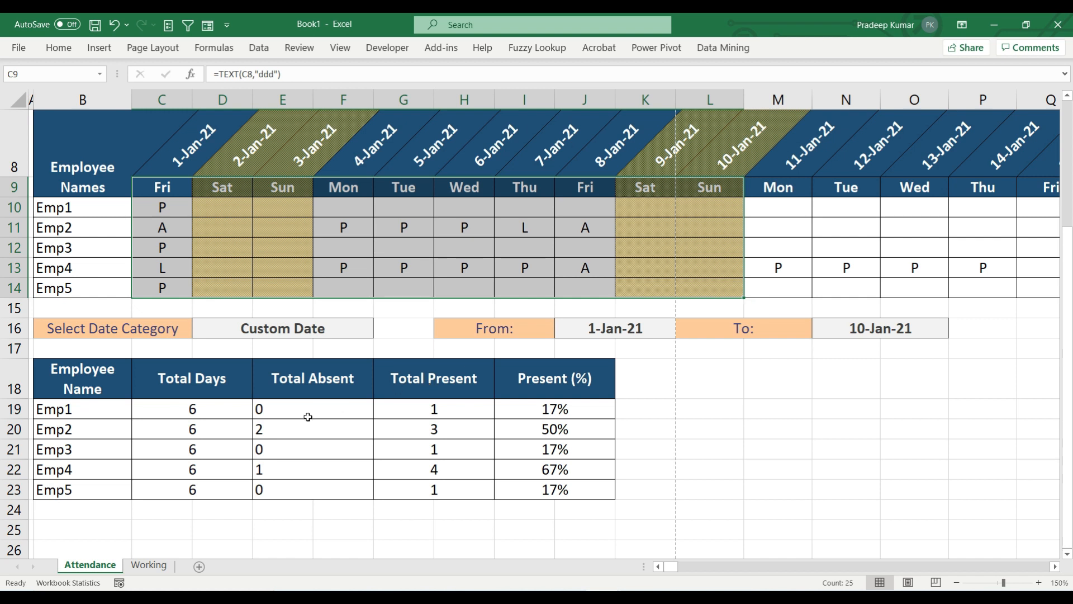
- Center the Total Absent values of Emp1 to Emp5
drag(290, 410, 293, 486)
key(alt+h)
key(a)
key(c)
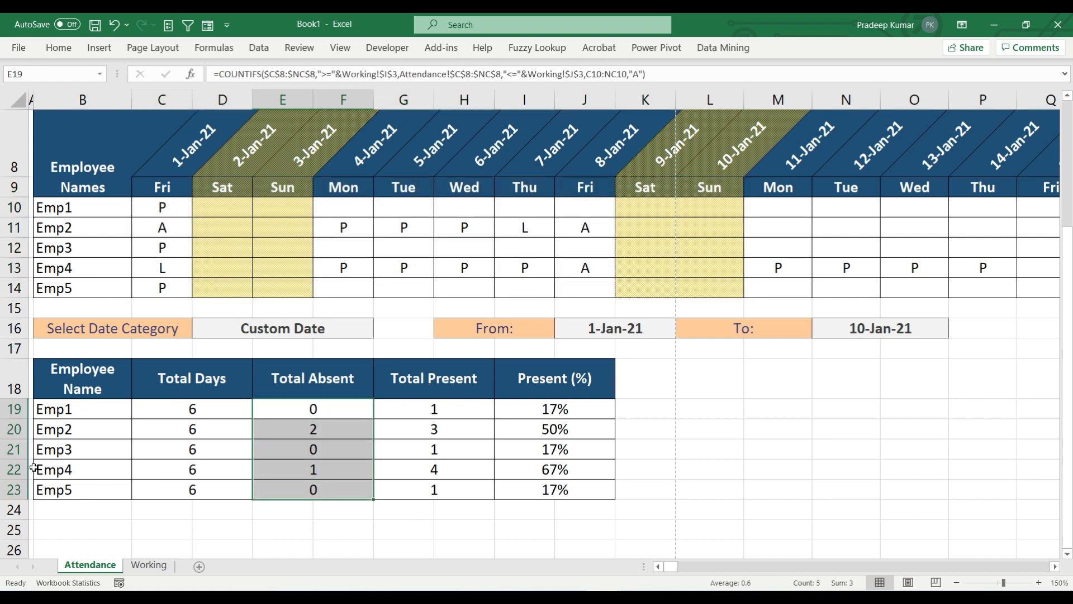
- Set the To date of the custom range to 12-Jan-21
click(14, 469)
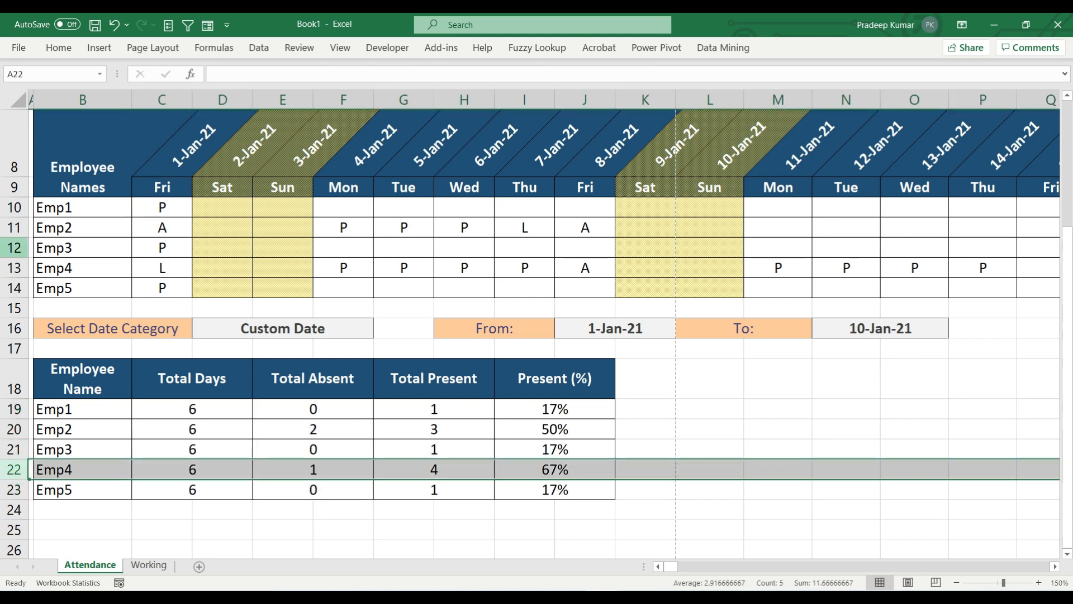
ctrl+click(11, 267)
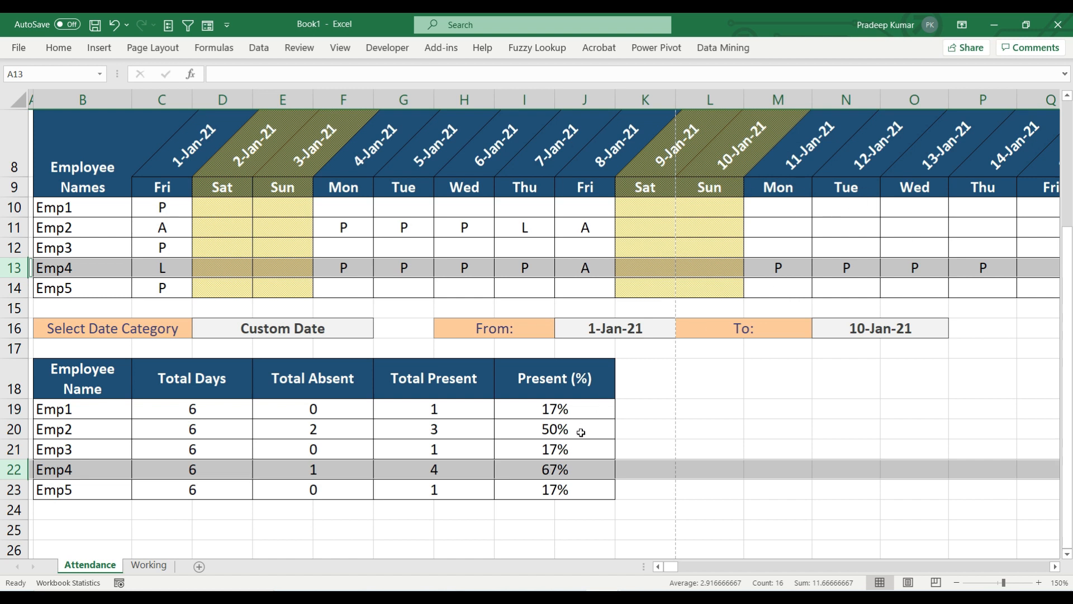
click(840, 336)
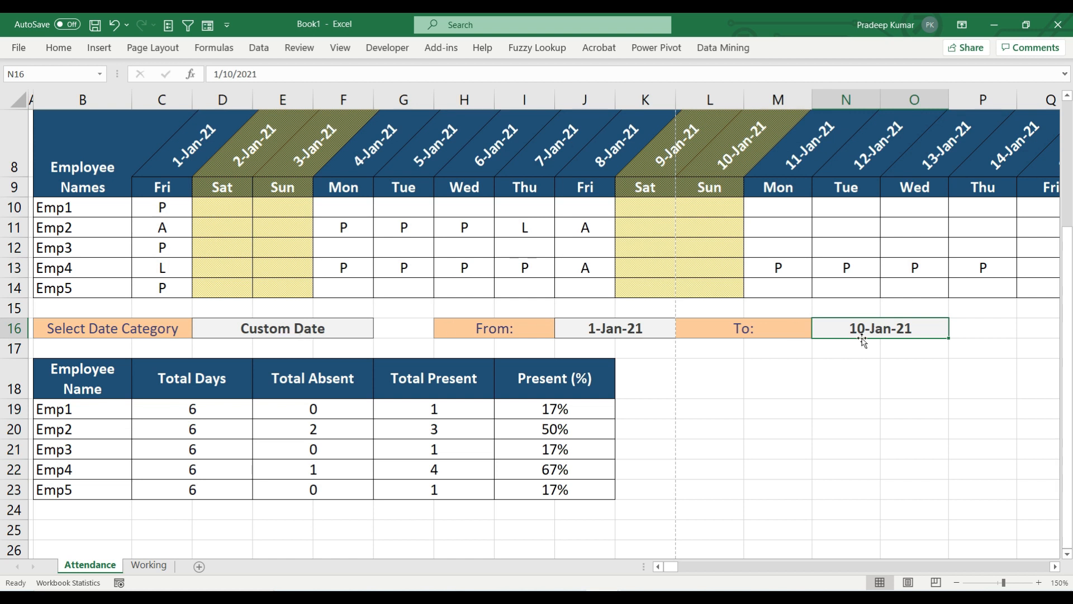
key(F2)
key(Left)
key(shift+Left)
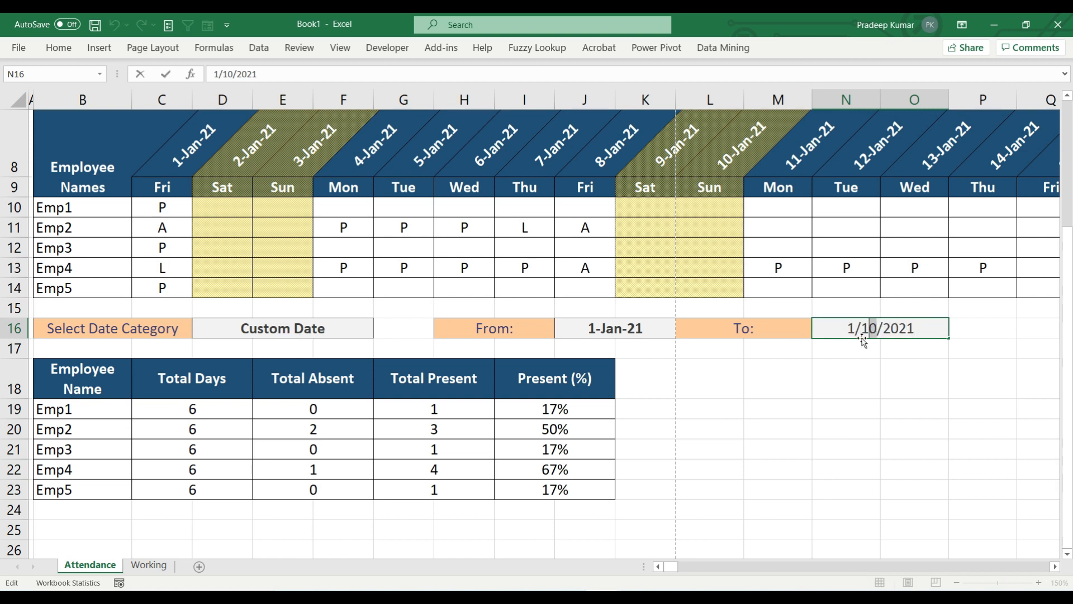
text(2)
key(Return)
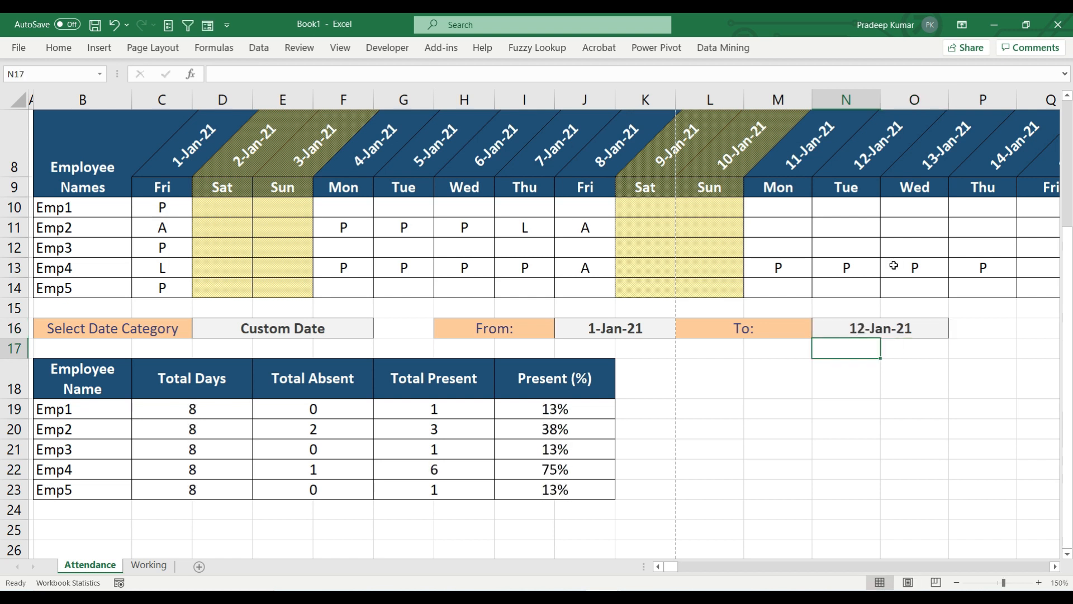
- Compare Emp4's attendance entries up to 12-Jan-21 with the Present (%) values and review the available date categories
drag(845, 191, 82, 247)
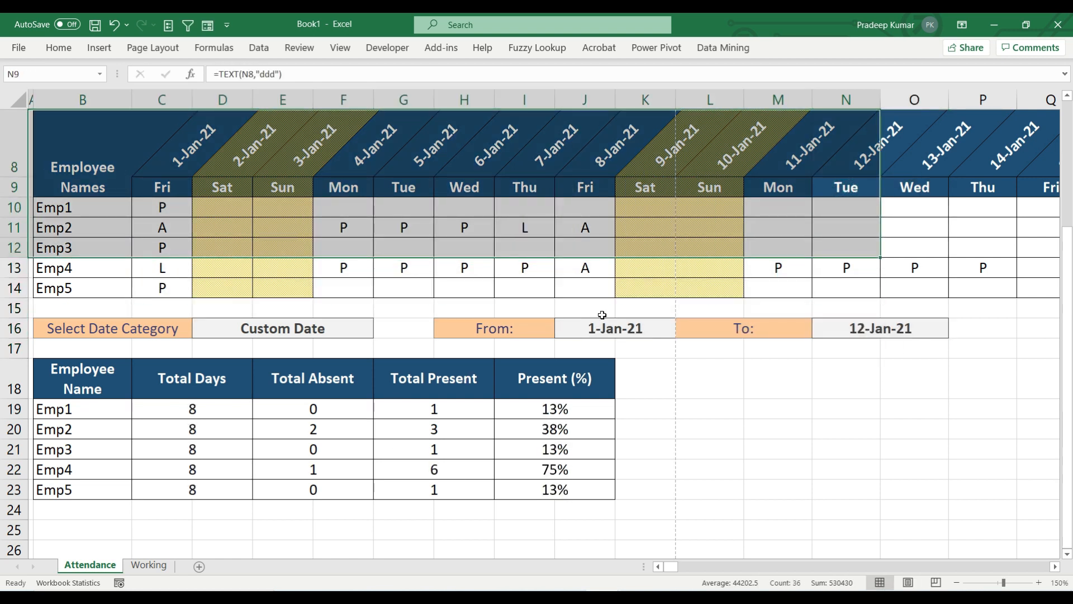
drag(806, 269, 856, 268)
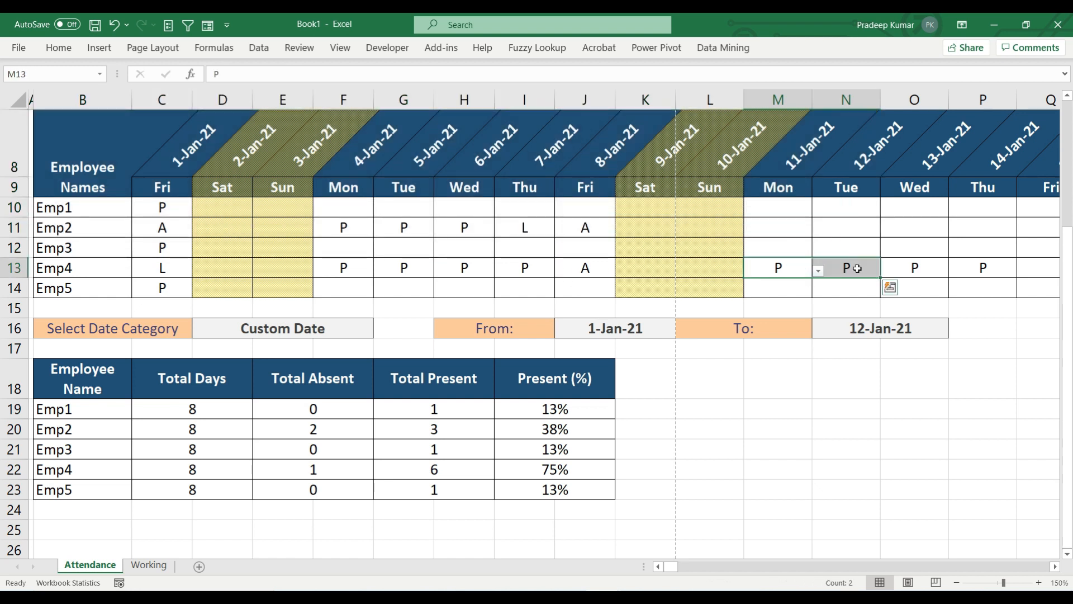
drag(554, 409, 555, 489)
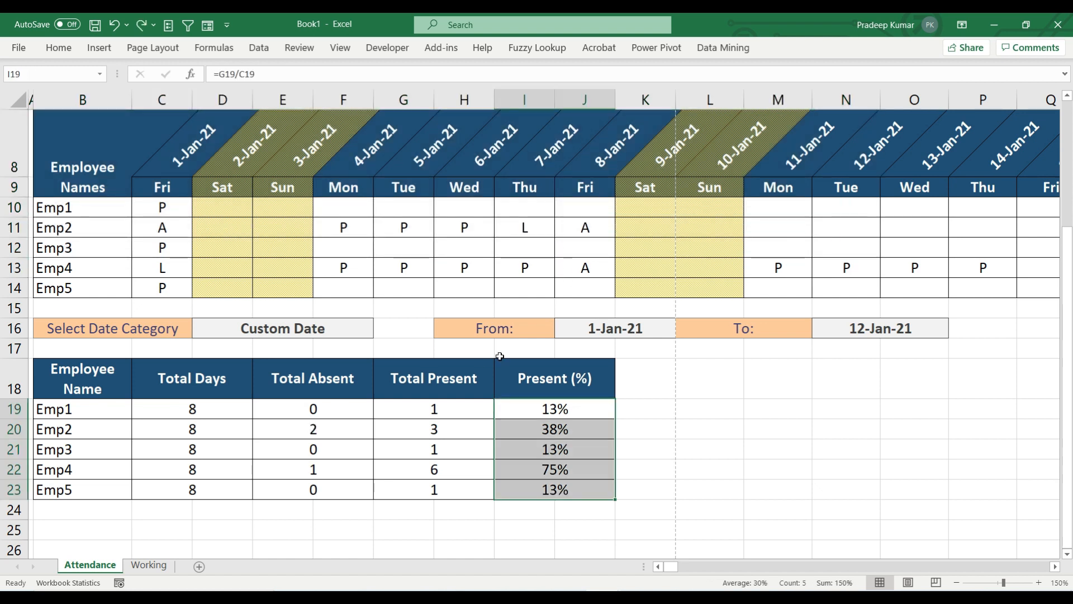
click(360, 335)
click(380, 331)
drag(377, 409, 378, 363)
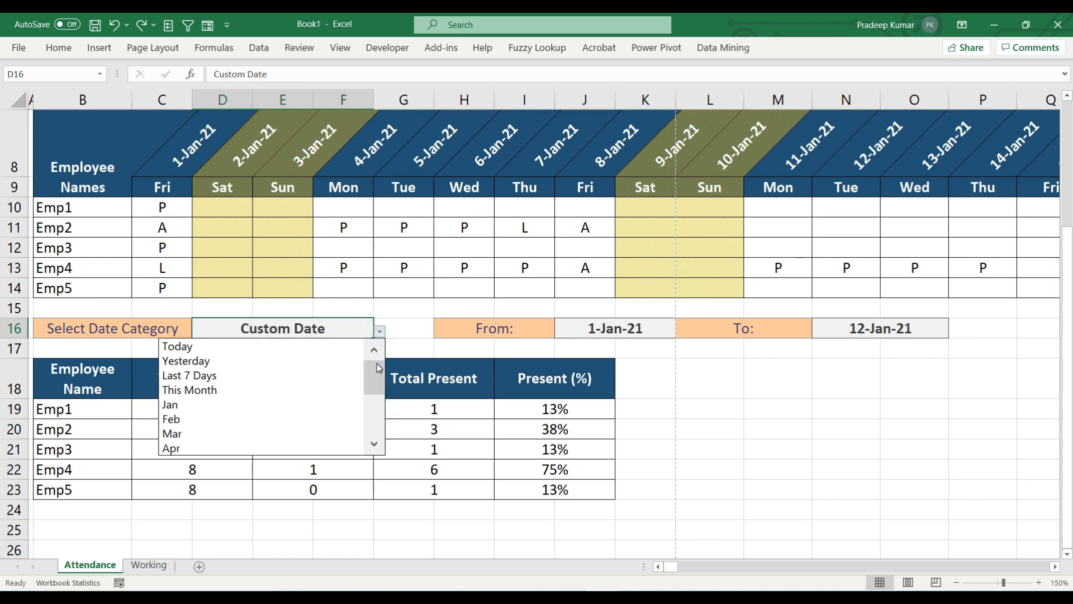
click(714, 371)
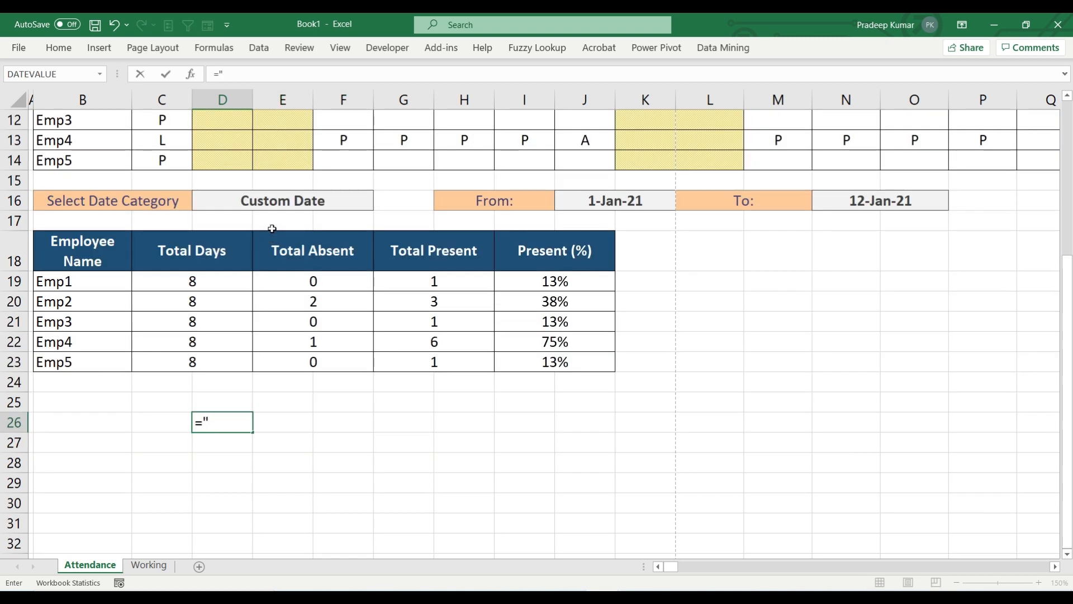
key(Escape)
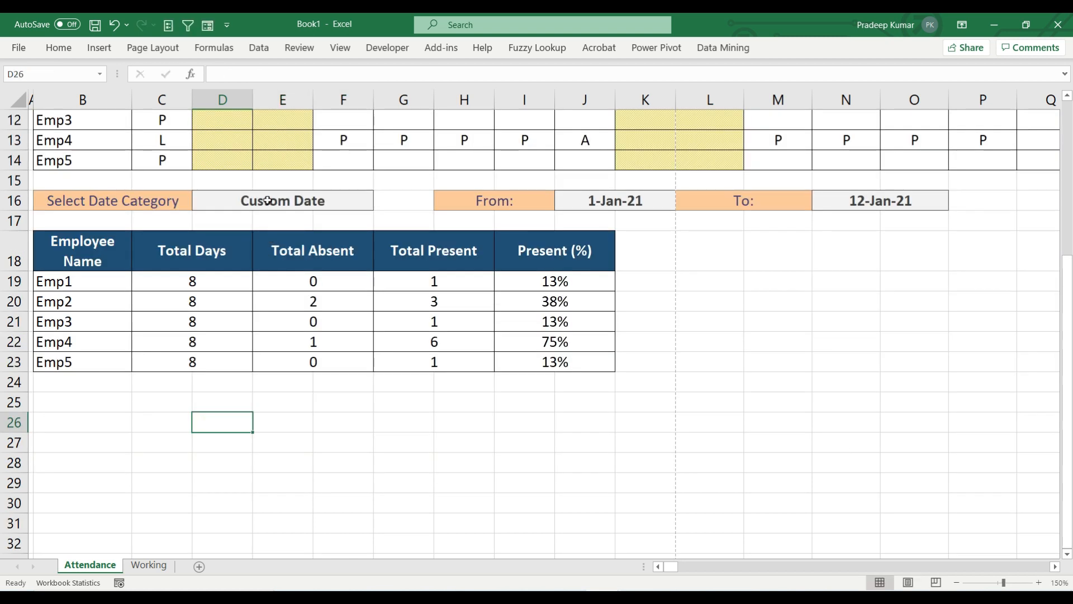
drag(205, 250, 555, 360)
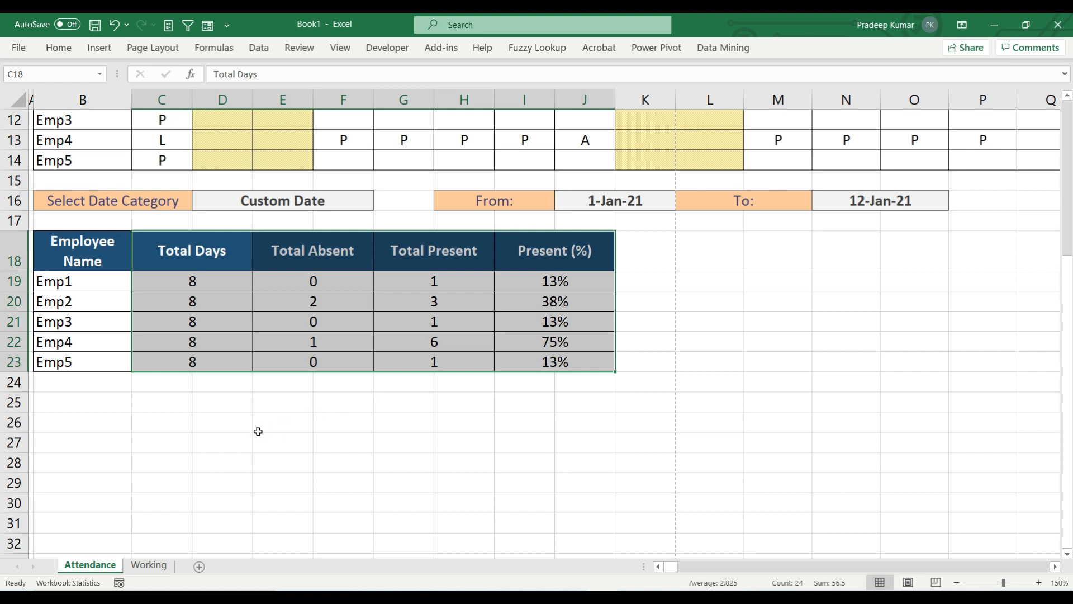
click(221, 431)
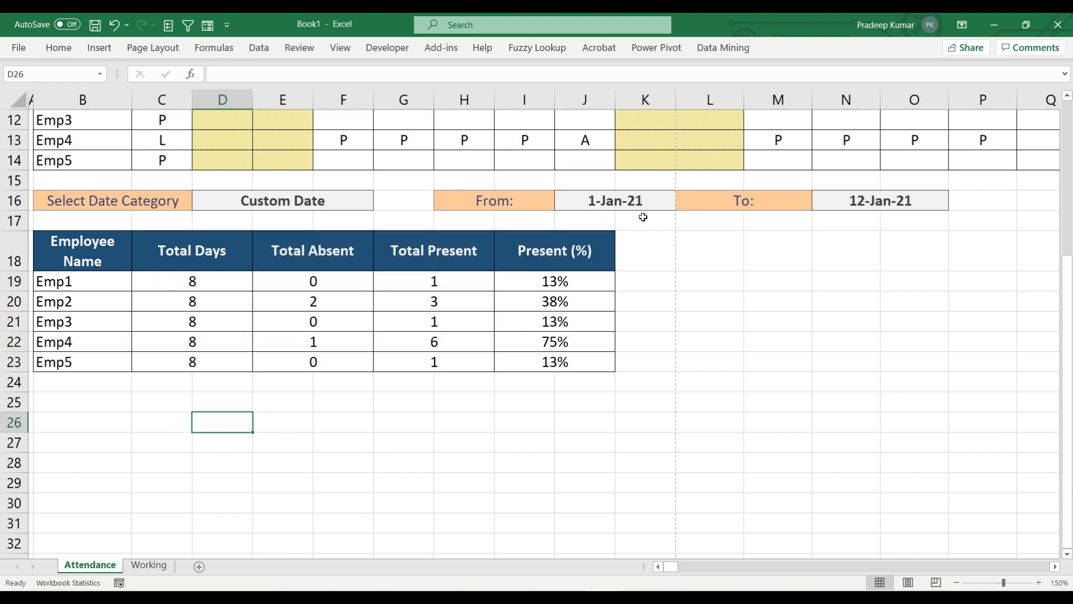
- Insert a blank row above the summary table's header and select cell E18 in it
click(15, 246)
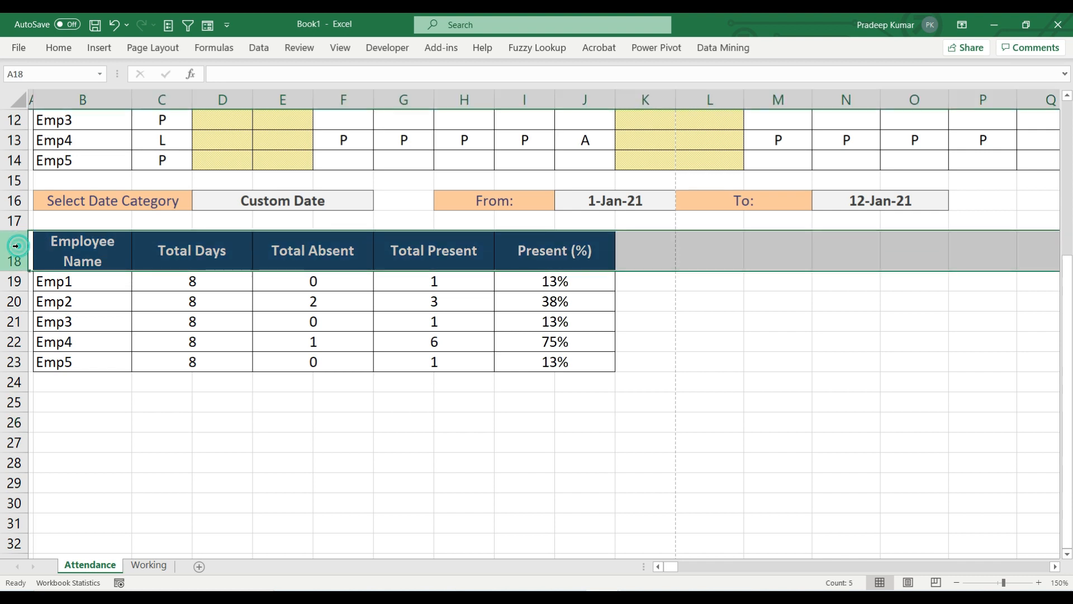
key(ctrl+shift+plus)
key(Right)
key(Right)
key(Right)
key(Right)
key(Right)
key(Right)
key(Right)
key(Right)
key(Right)
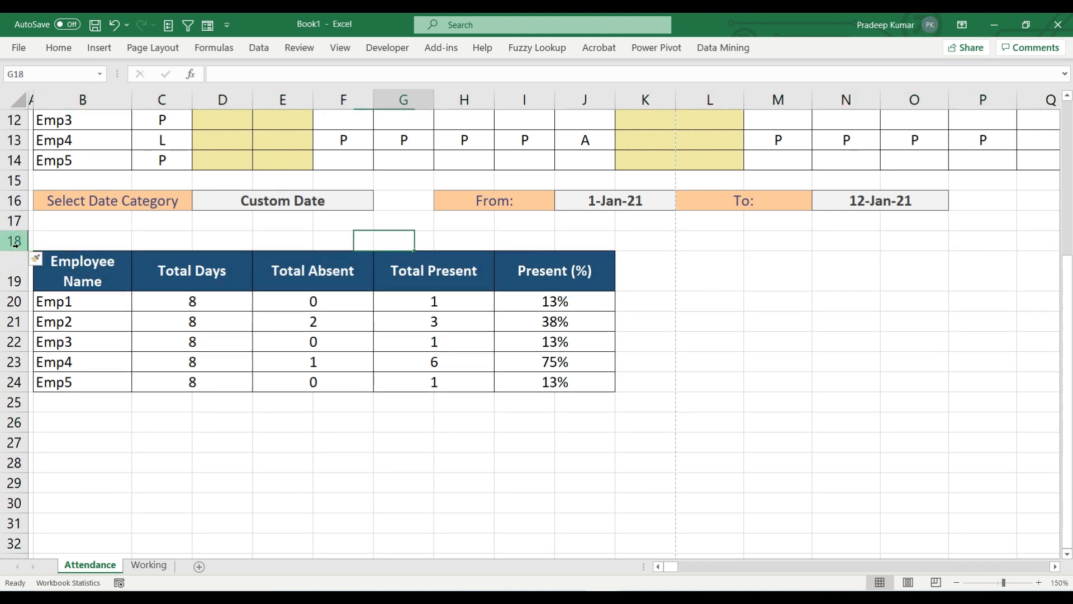
key(Left)
key(Left)
key(Left)
key(Left)
key(Left)
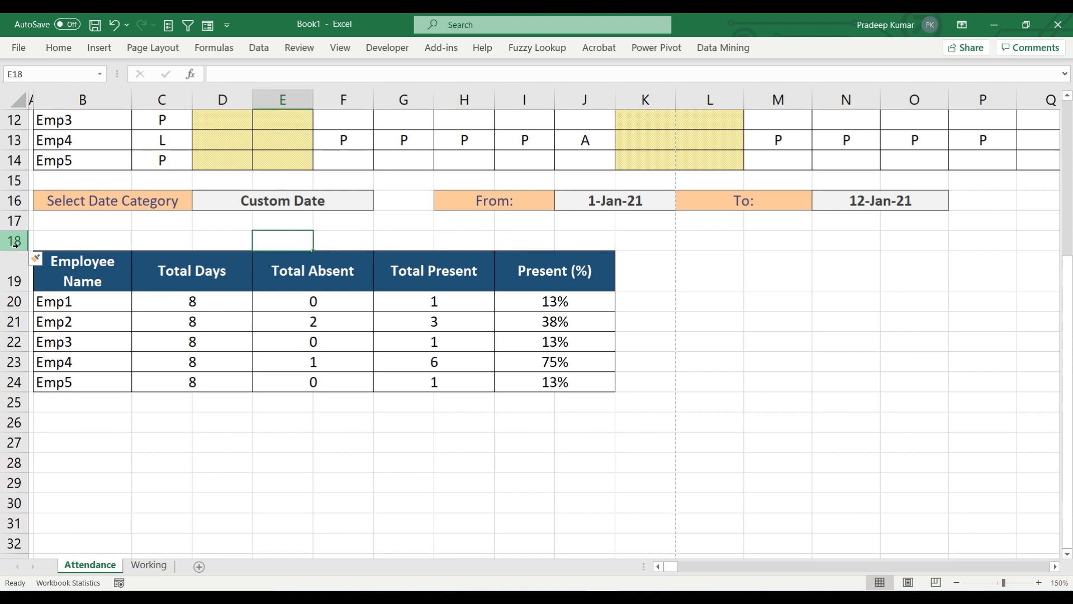
- Enter the formula ="Time Period: " &Working!I3&" To "&Working!J3 in cell E18
text(="Time Period: ")
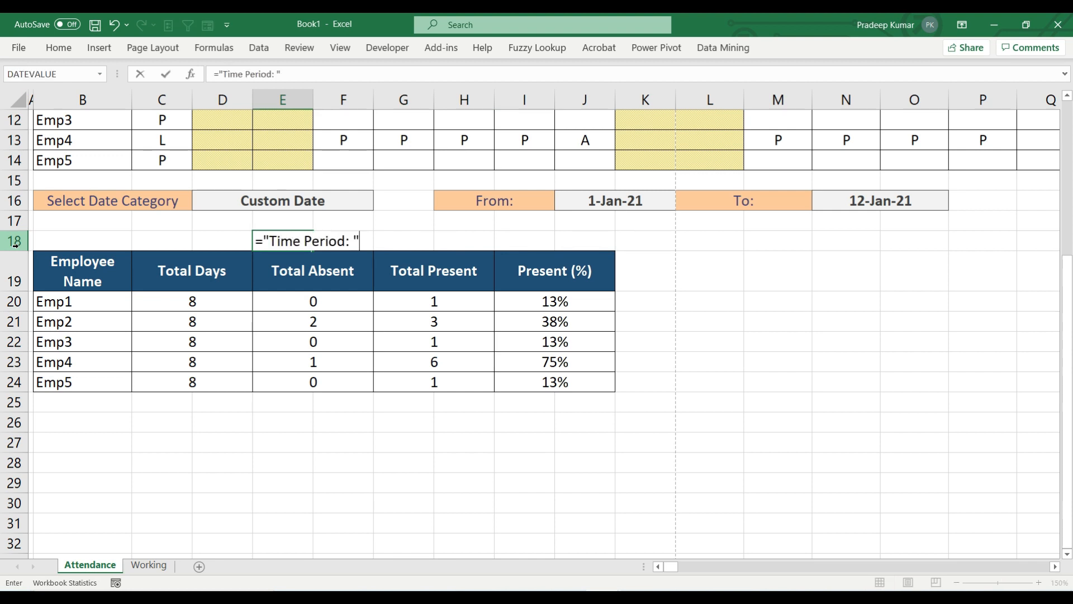
text( &)
click(149, 564)
click(782, 169)
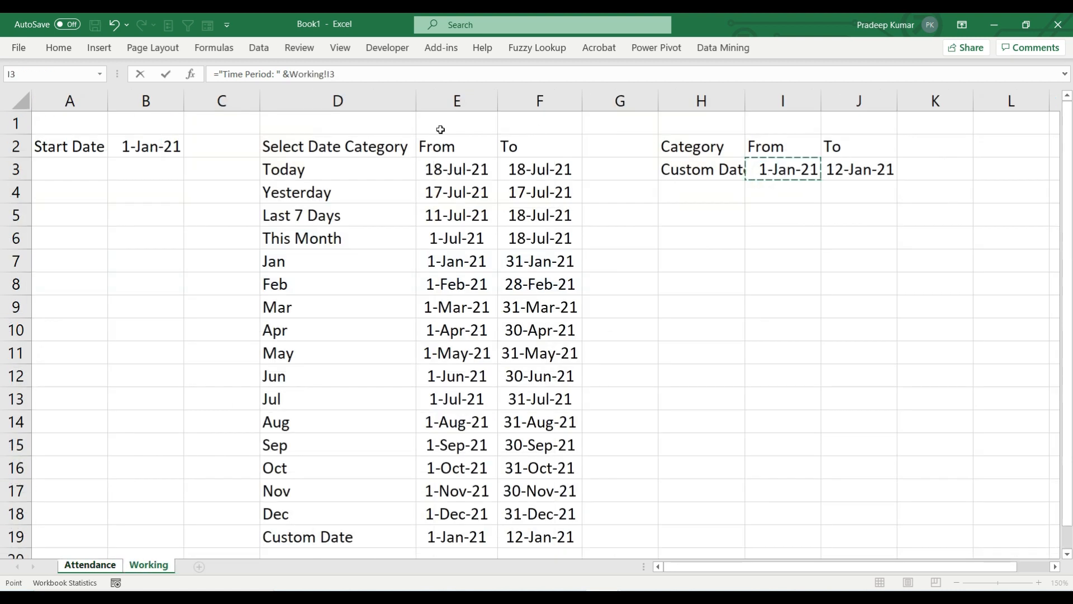
text(&" To)
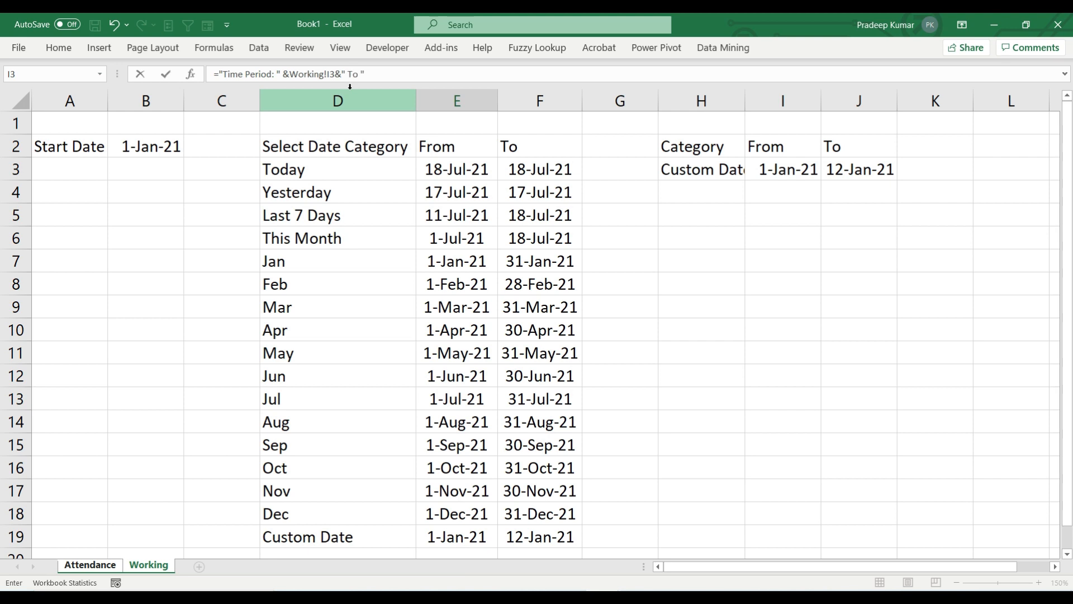
click(855, 170)
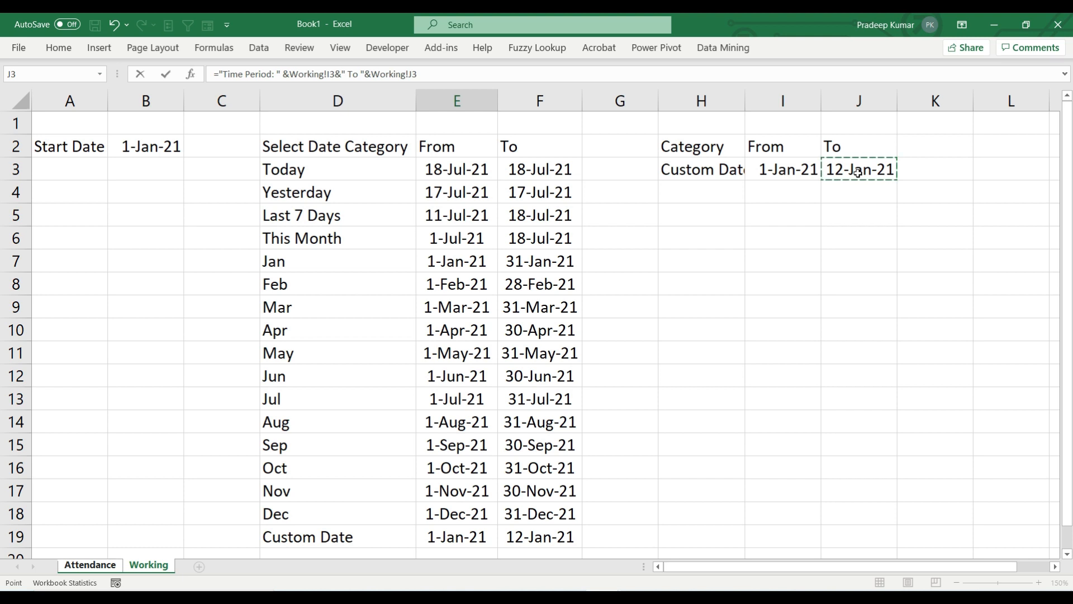
key(Return)
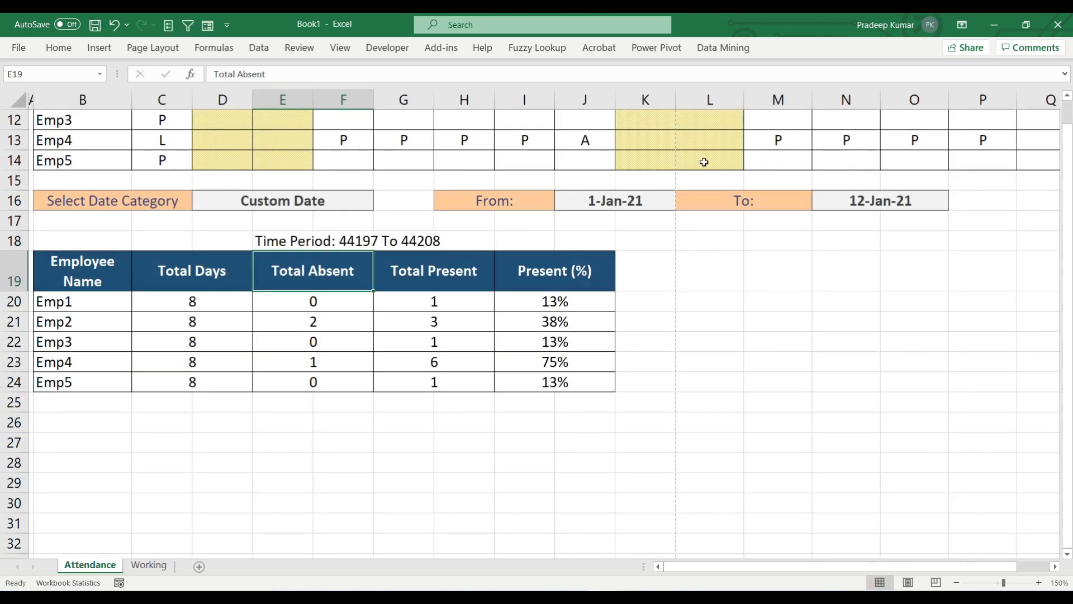
- Wrap Working!I3 in the time period formula in a TEXT function with the format "d-mmm-yyyy"
click(293, 237)
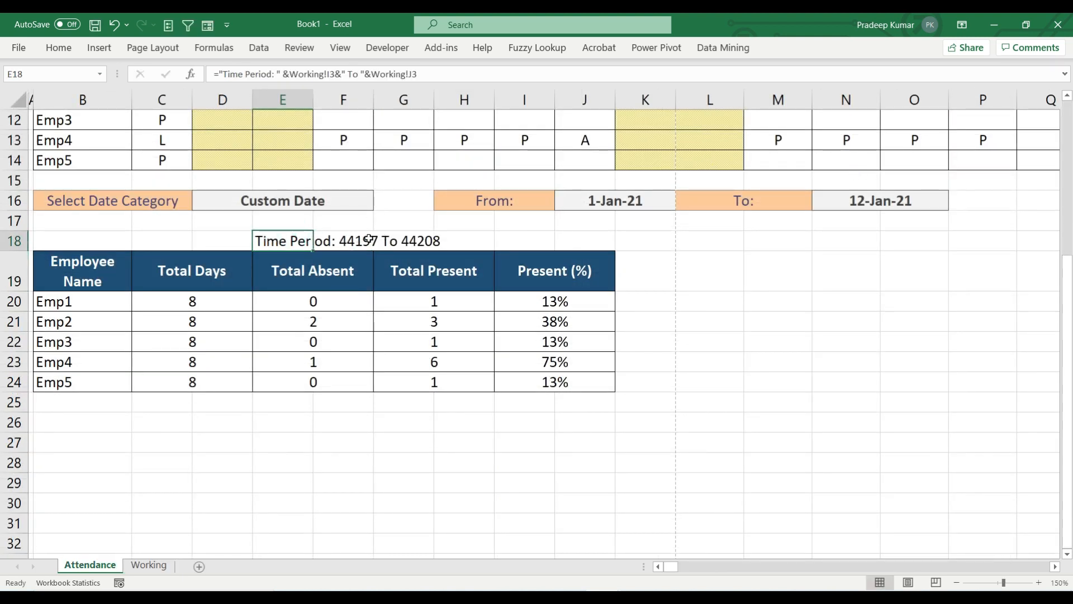
key(F2)
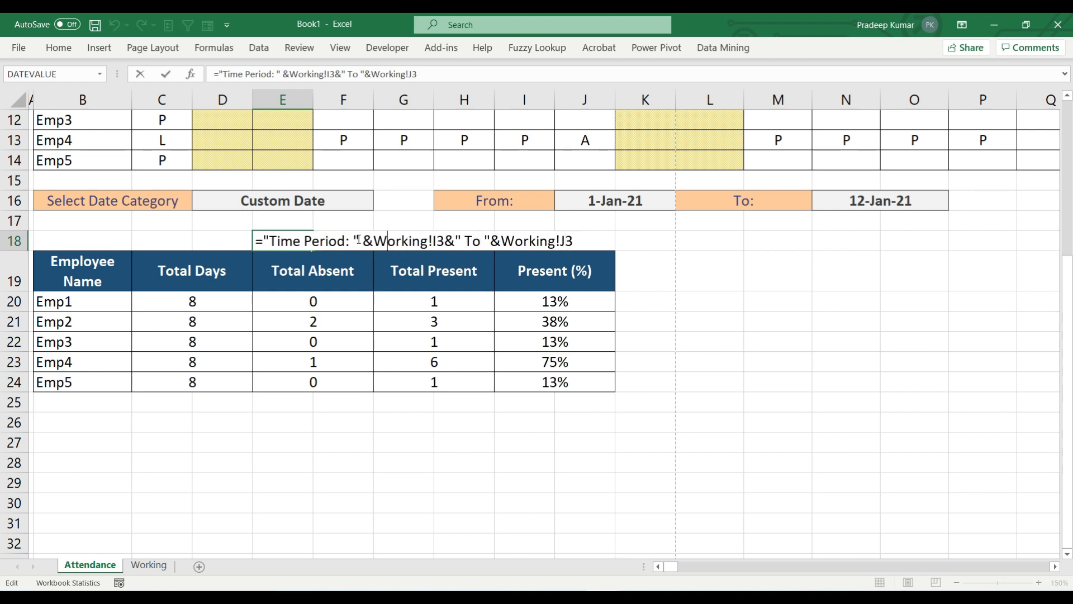
text(text)
key(Tab)
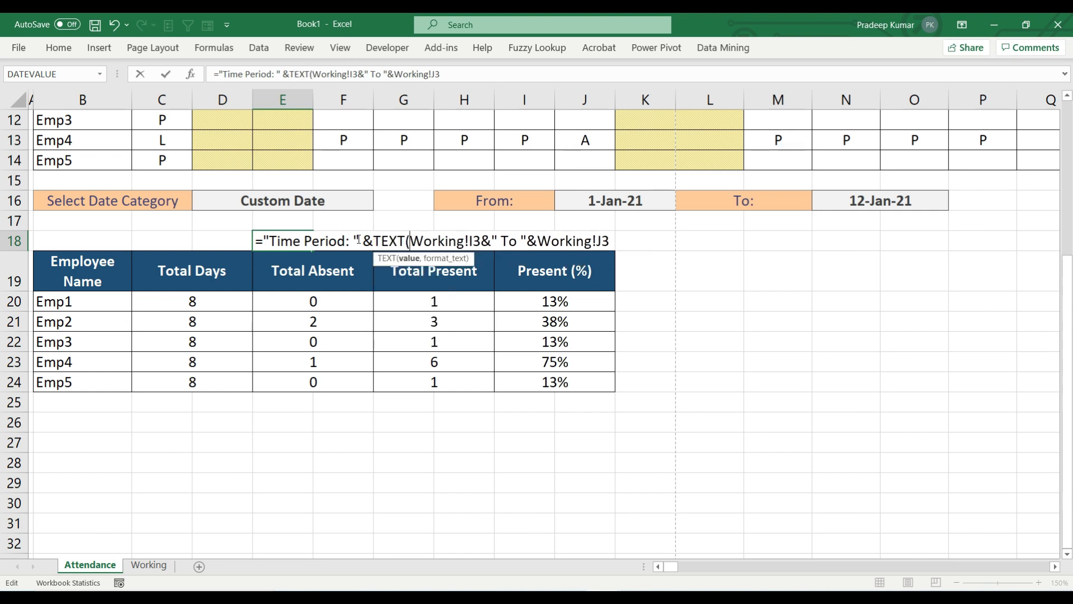
text(,")
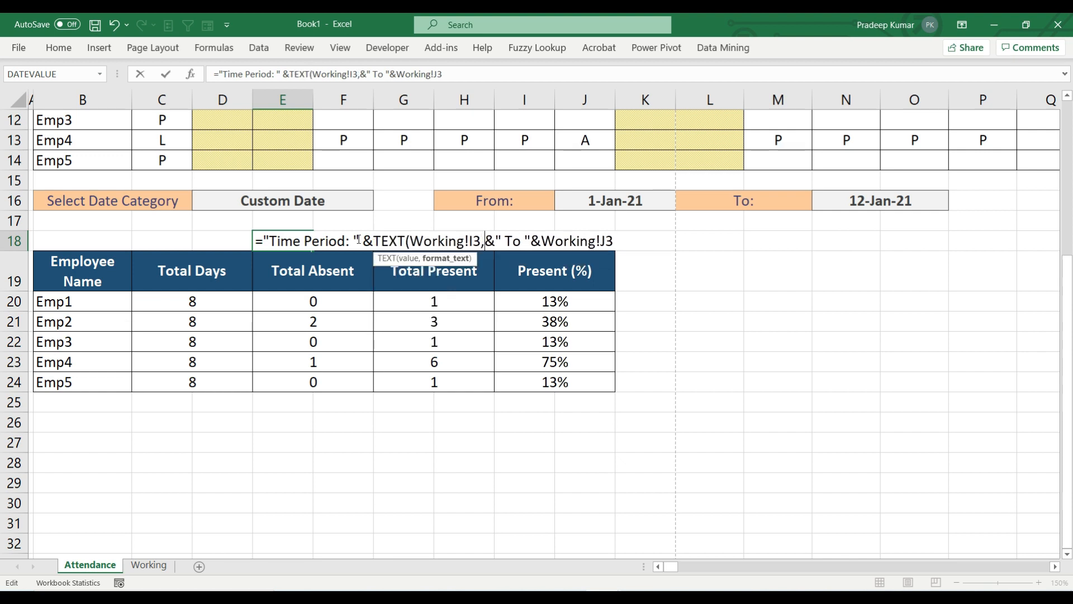
text(d)
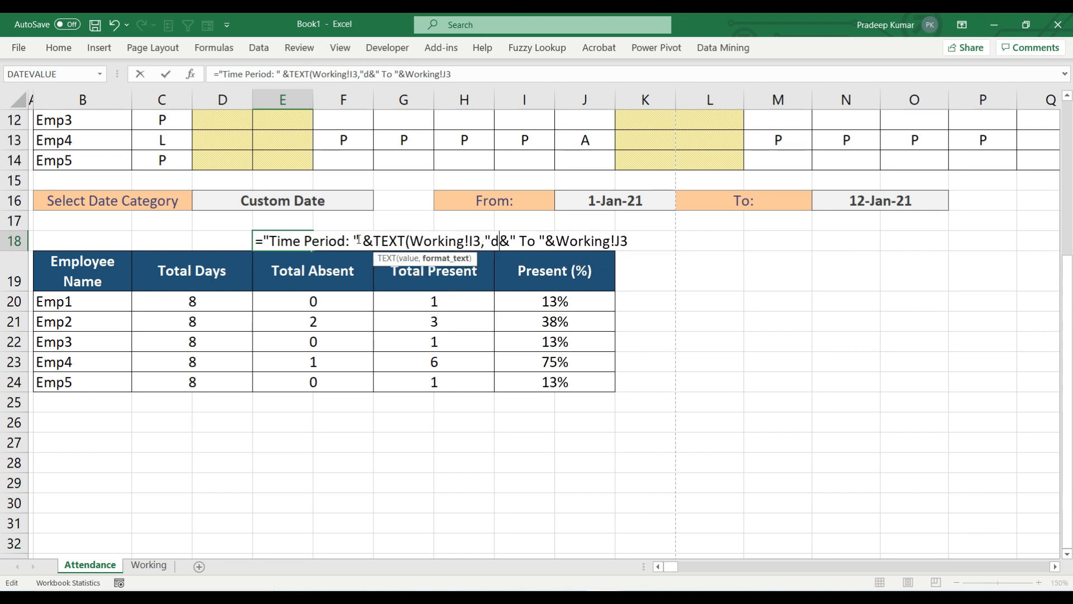
text(-)
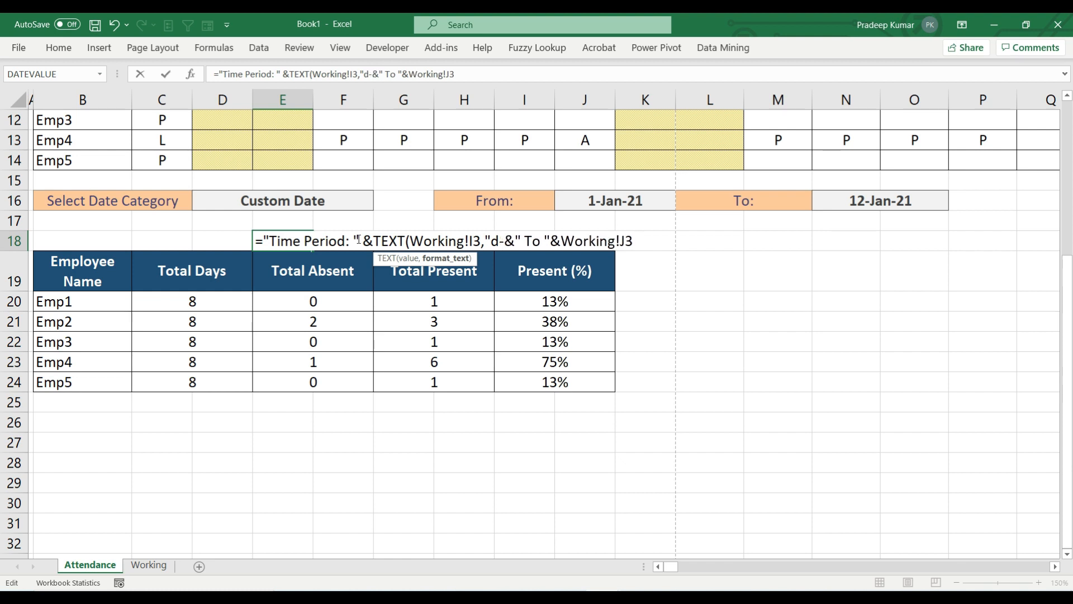
text(mmm)
text(-yyyy)
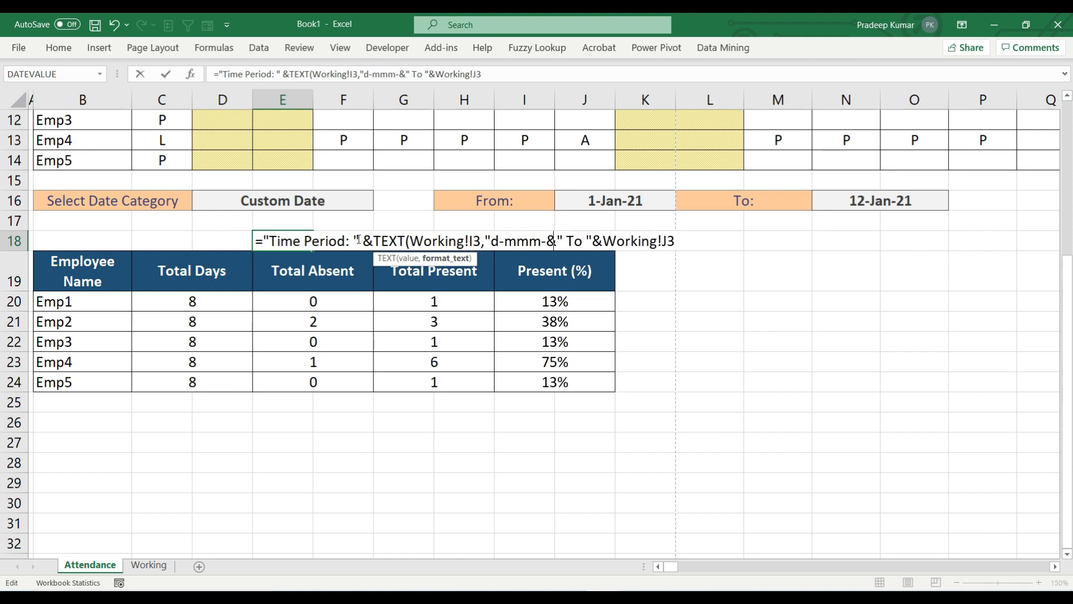
text("))
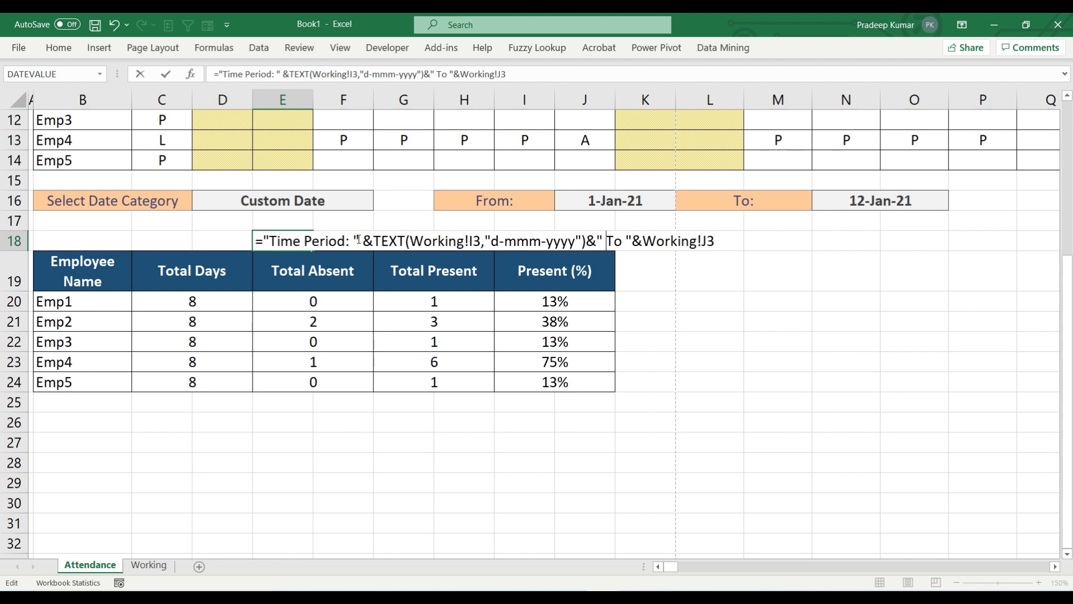
- Wrap Working!J3 in a TEXT function with the format "d-mmm-yyyy" and enter the completed time period formula
text(tex)
key(Tab)
key(Right)
key(Right)
key(Right)
key(Right)
key(Right)
text(,")
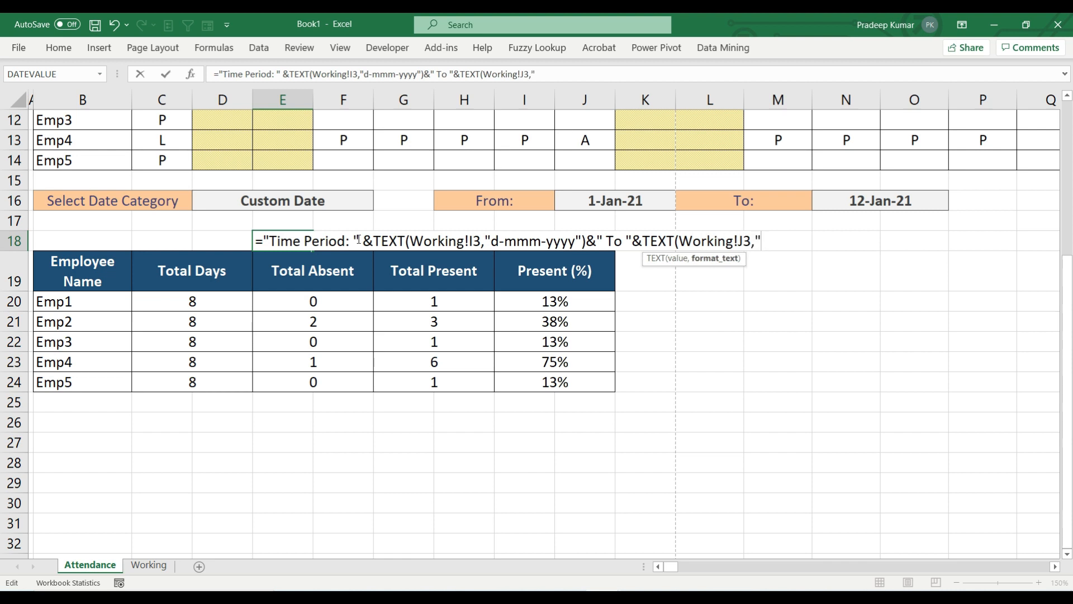
text(d-mmm-yyyy"))
key(ctrl+Return)
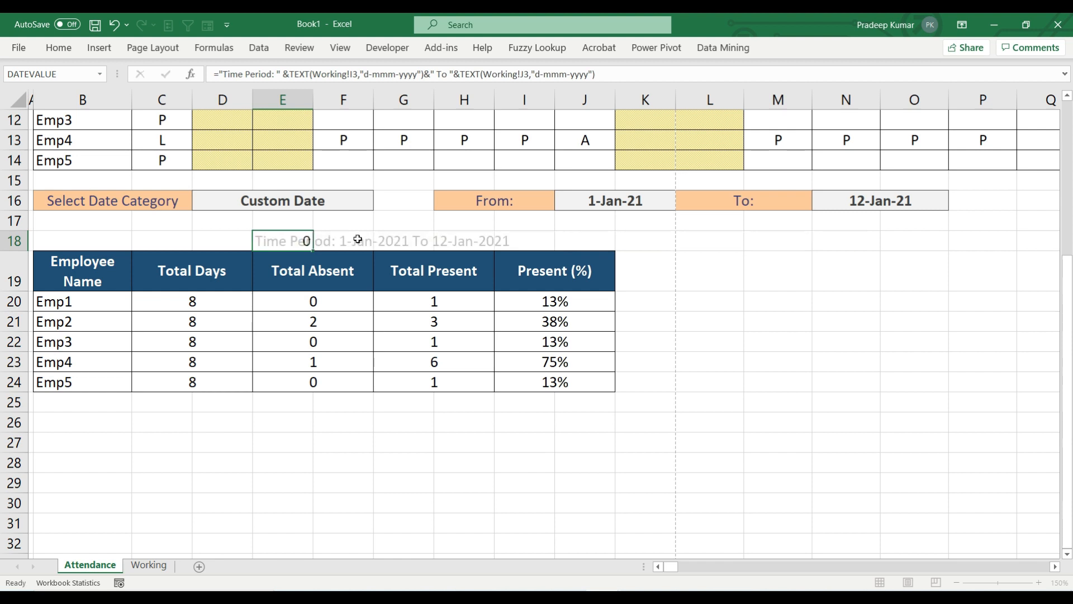
- Change the date category to Last 7 Days and check the time period label
click(350, 202)
click(379, 204)
click(276, 247)
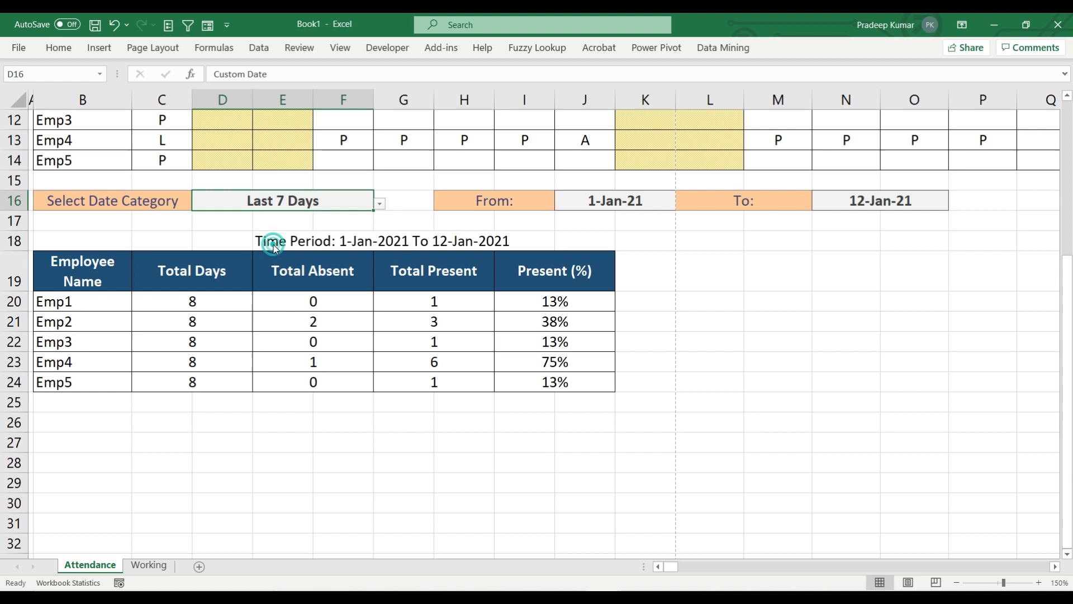
click(353, 243)
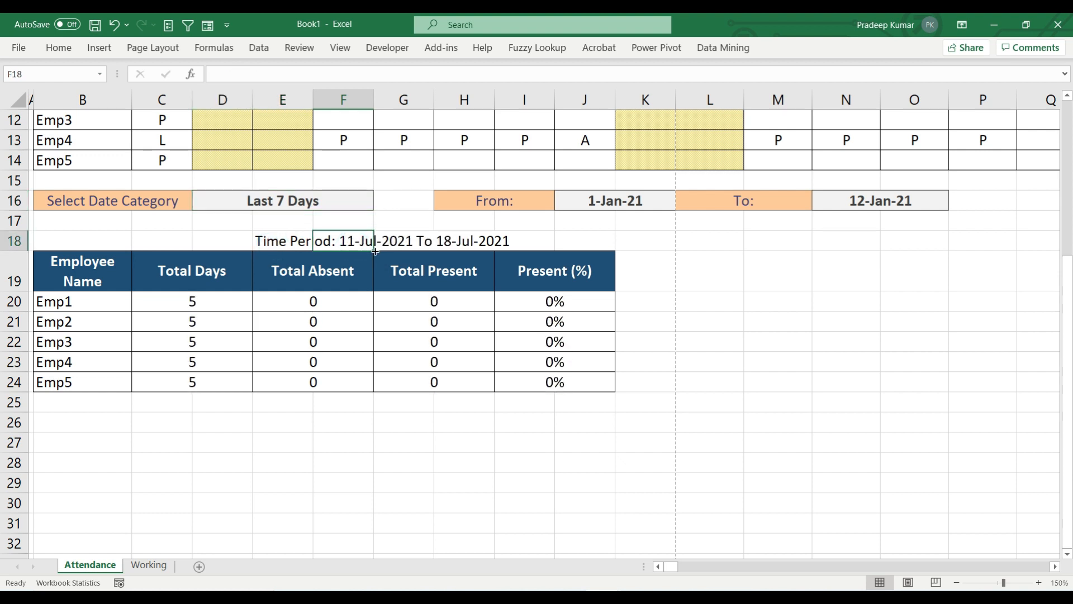
- Change the date category to Feb to check the summary, then undo the change and return to the attendance grid
click(342, 201)
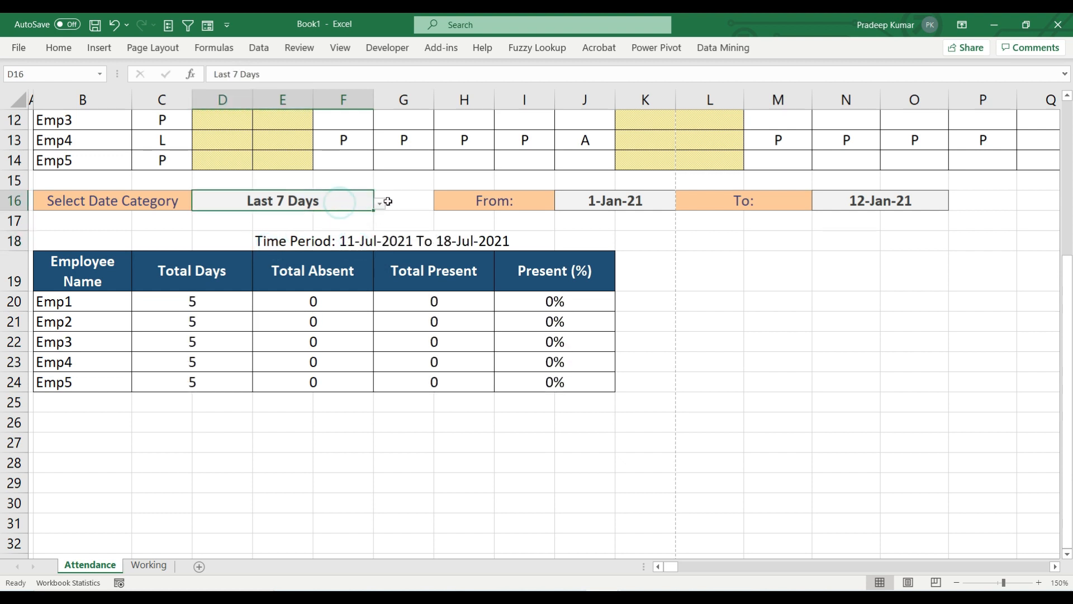
click(380, 205)
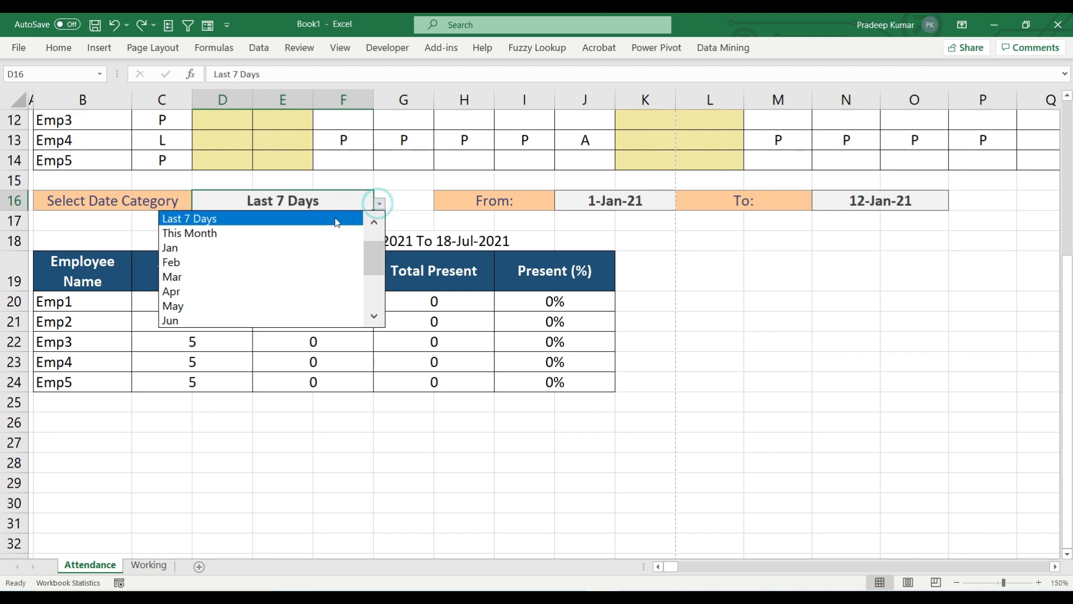
click(282, 261)
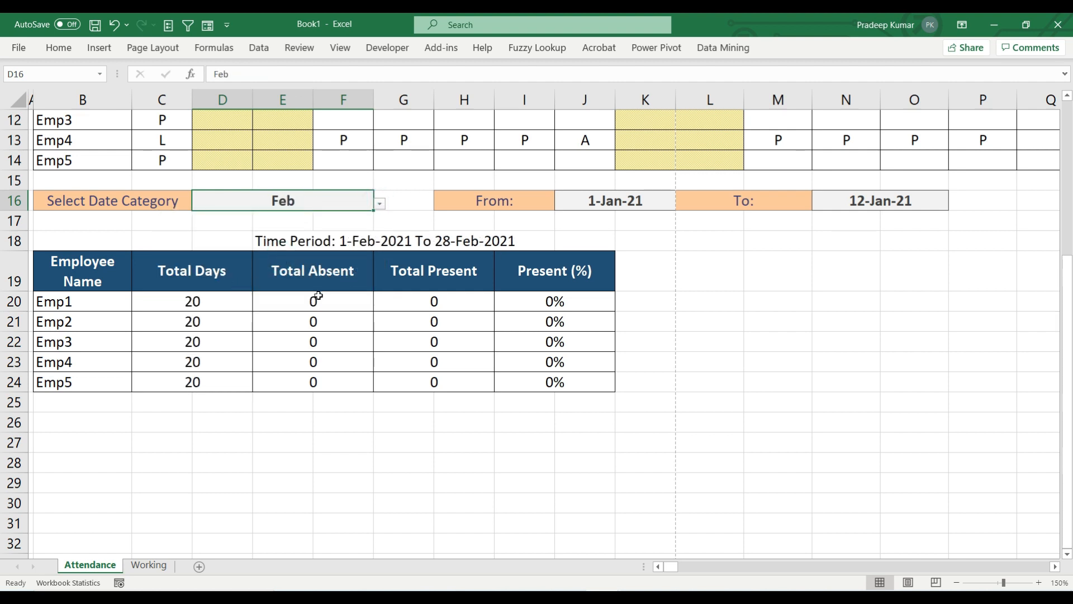
key(Up)
key(Up)
key(Up)
key(Up)
key(Up)
key(Up)
key(Up)
key(Up)
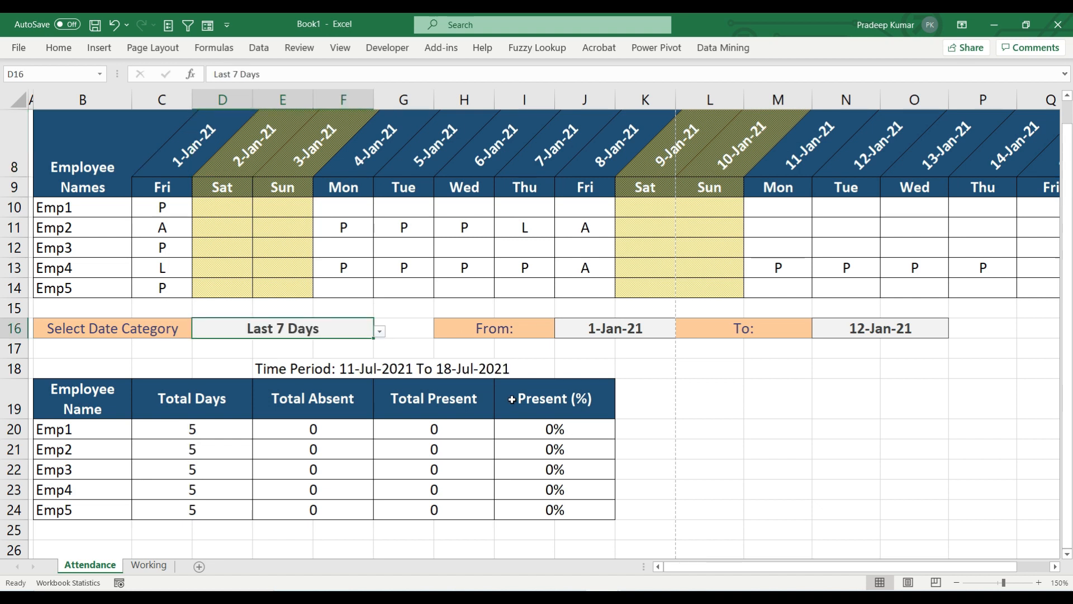
- Set the date category to Custom Date and view the summary table
click(380, 330)
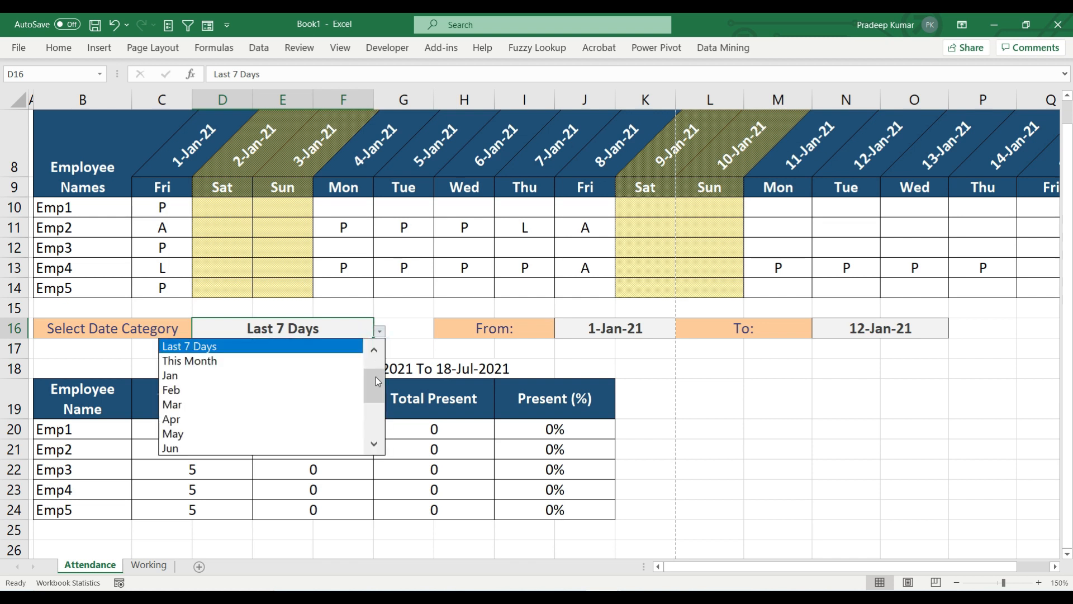
scroll(376, 382, down, 3)
click(313, 448)
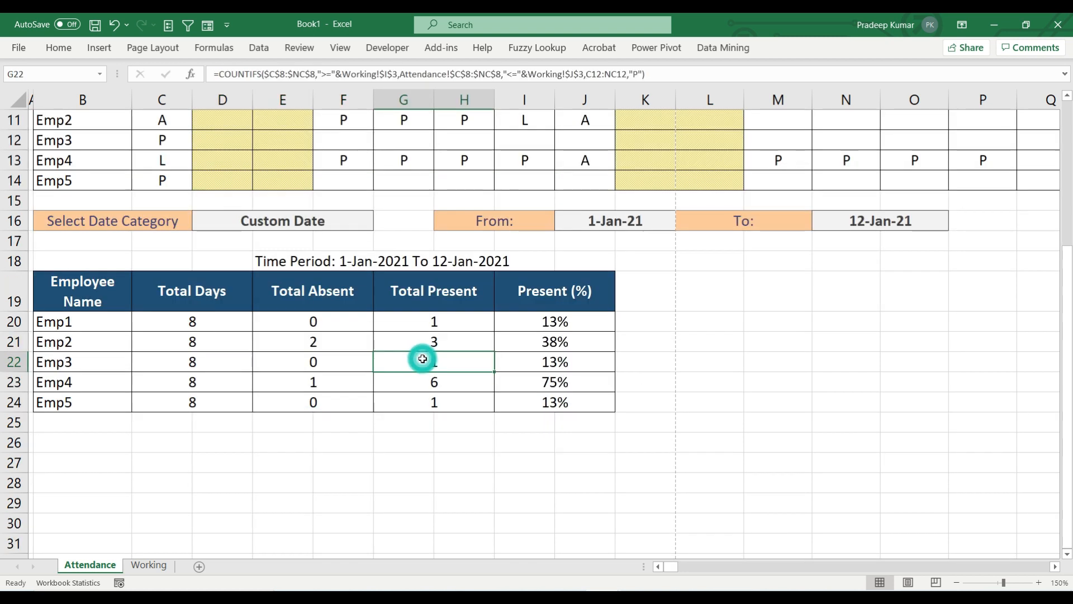
scroll(423, 360, down, 1)
- Insert a 3-D clustered column chart from the employee names B20:B24 and the Present (%) values I20:I24
click(594, 316)
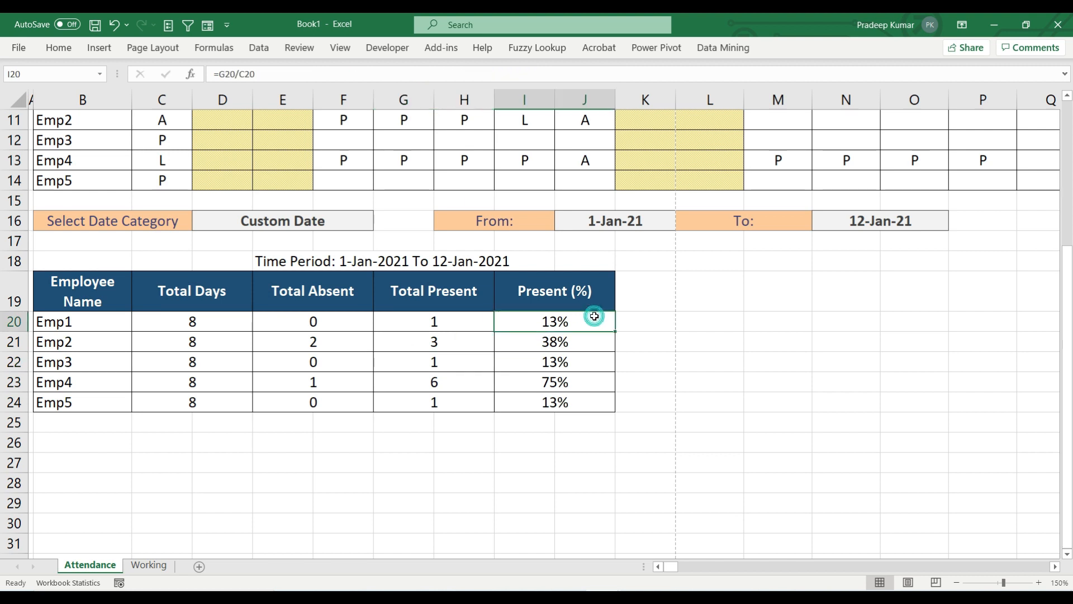
key(ctrl+shift+Down)
ctrl+click(117, 320)
key(ctrl+shift+Down)
click(99, 48)
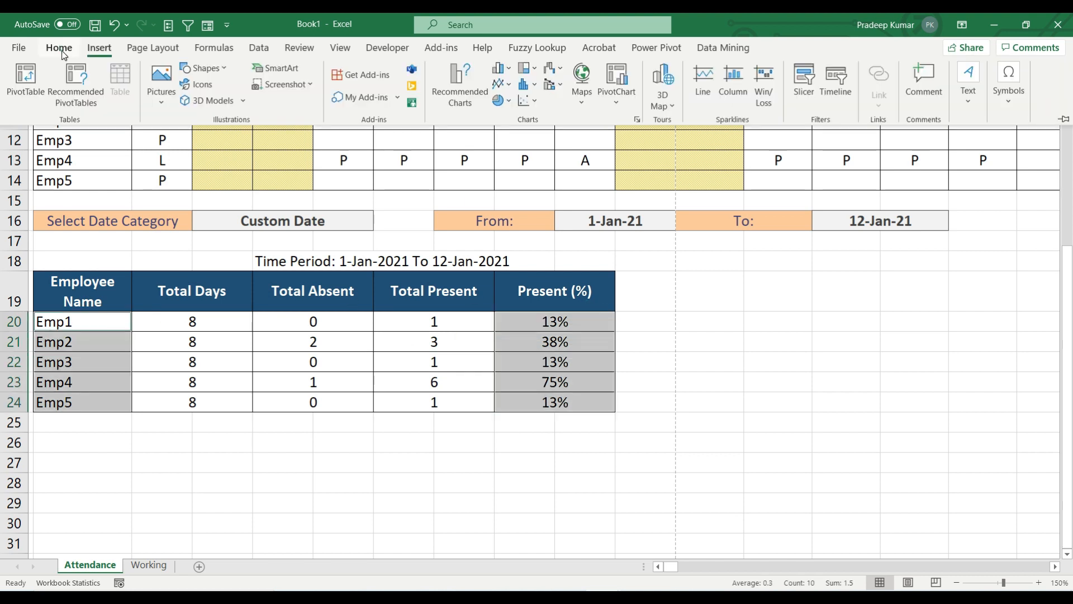
click(59, 48)
click(99, 49)
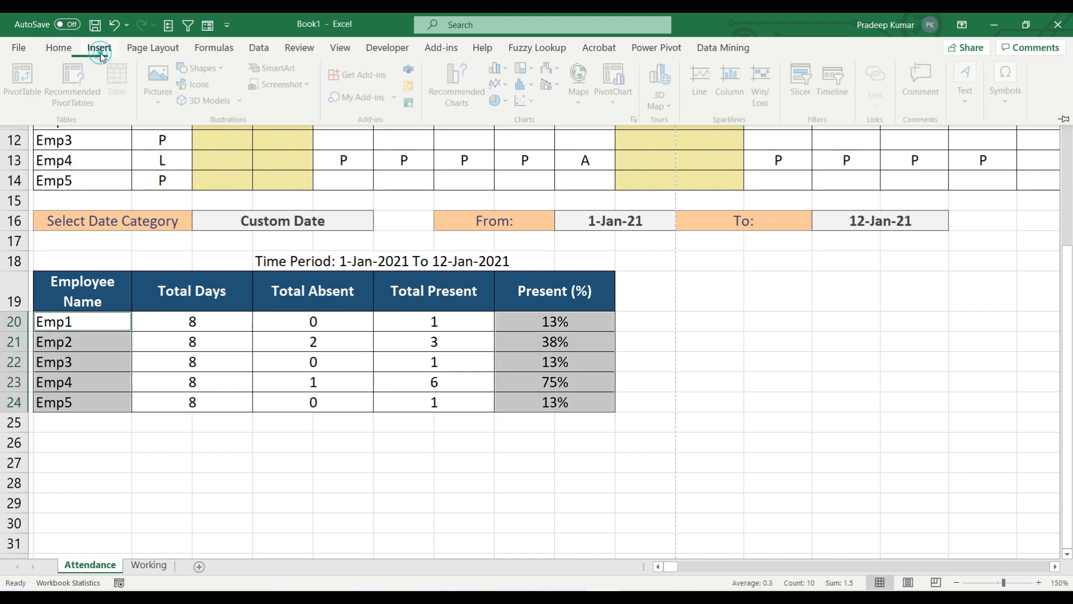
click(511, 69)
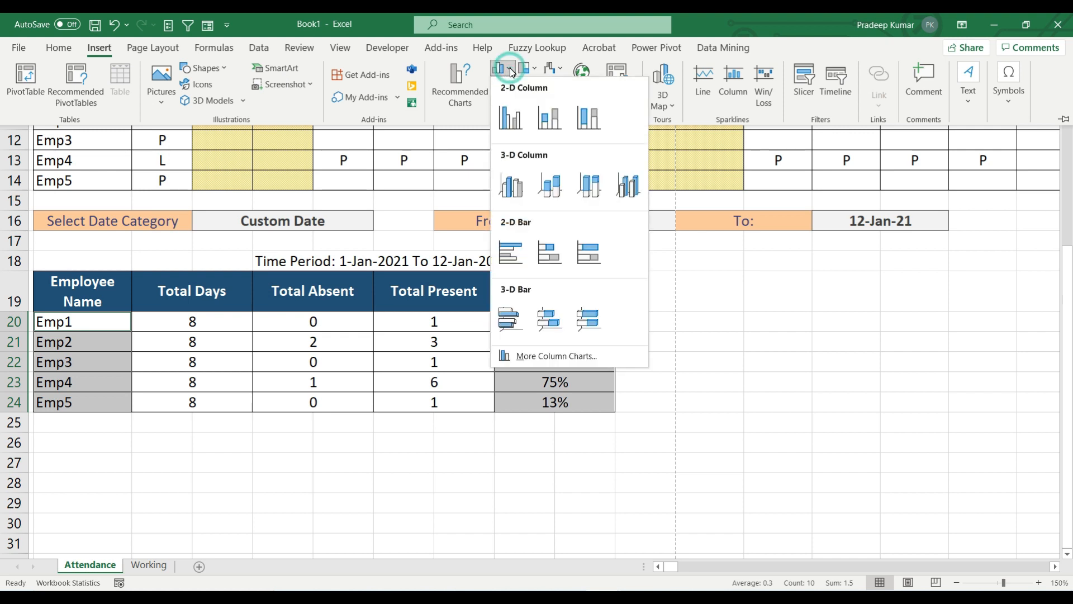
click(511, 185)
drag(637, 211, 669, 207)
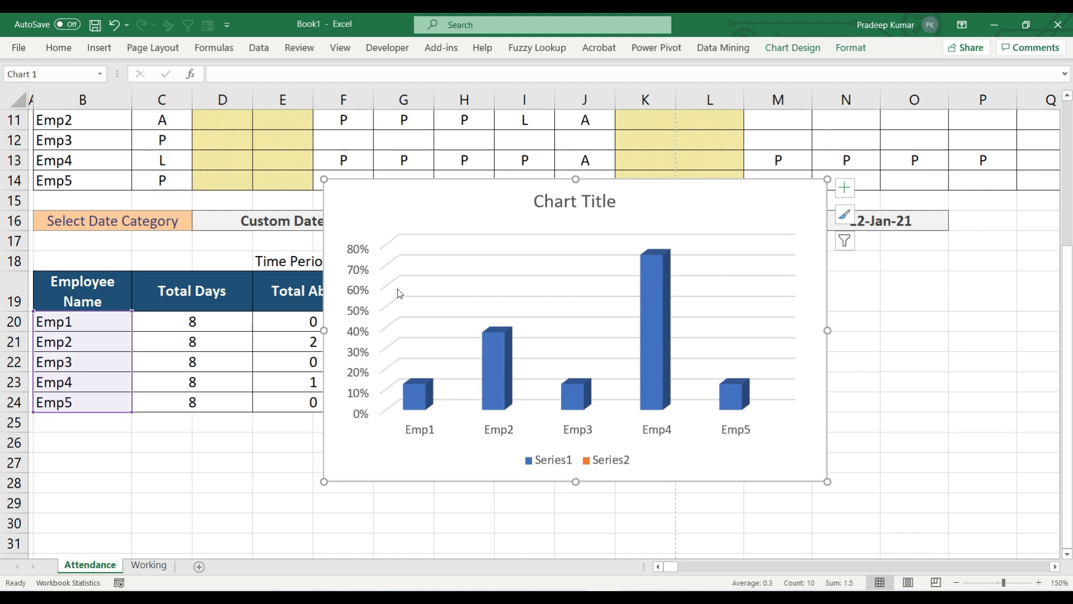
- Remove the chart's vertical axis and apply the dark gradient chart style with shadowed columns
click(364, 295)
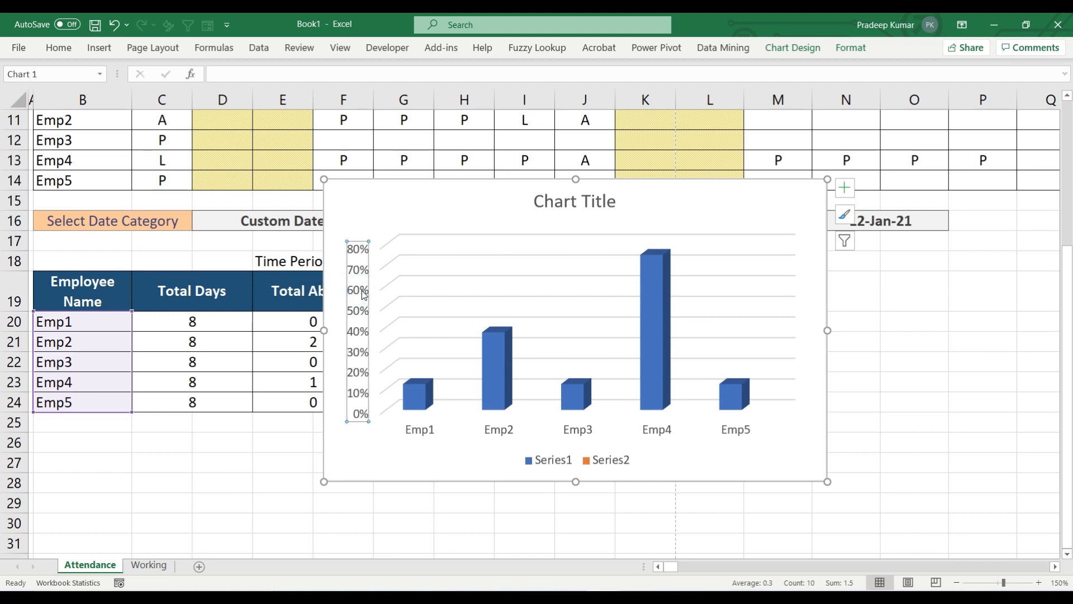
key(Delete)
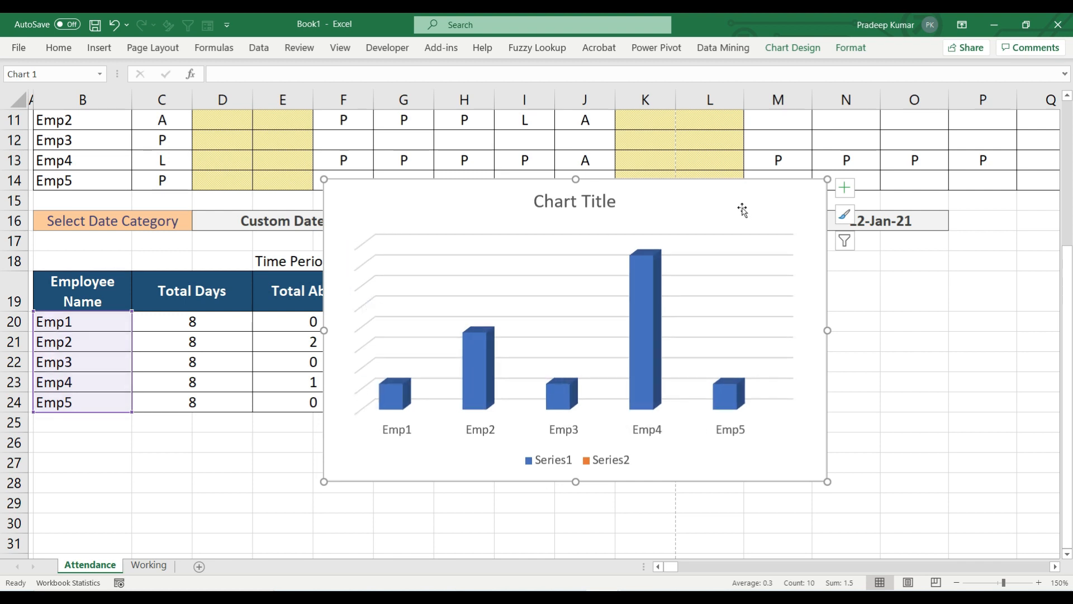
click(848, 50)
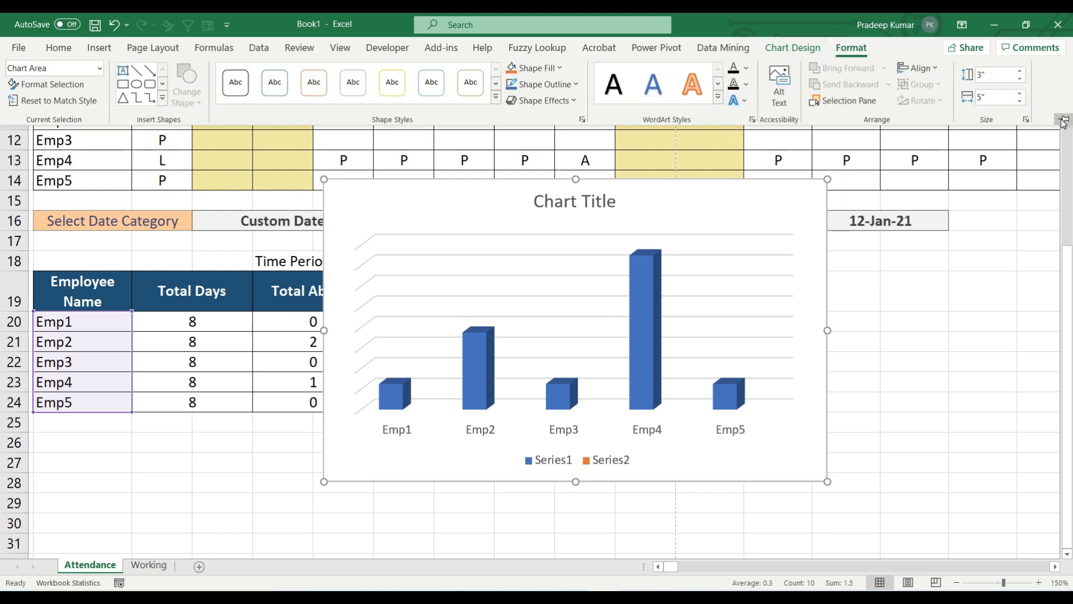
click(1062, 121)
click(797, 49)
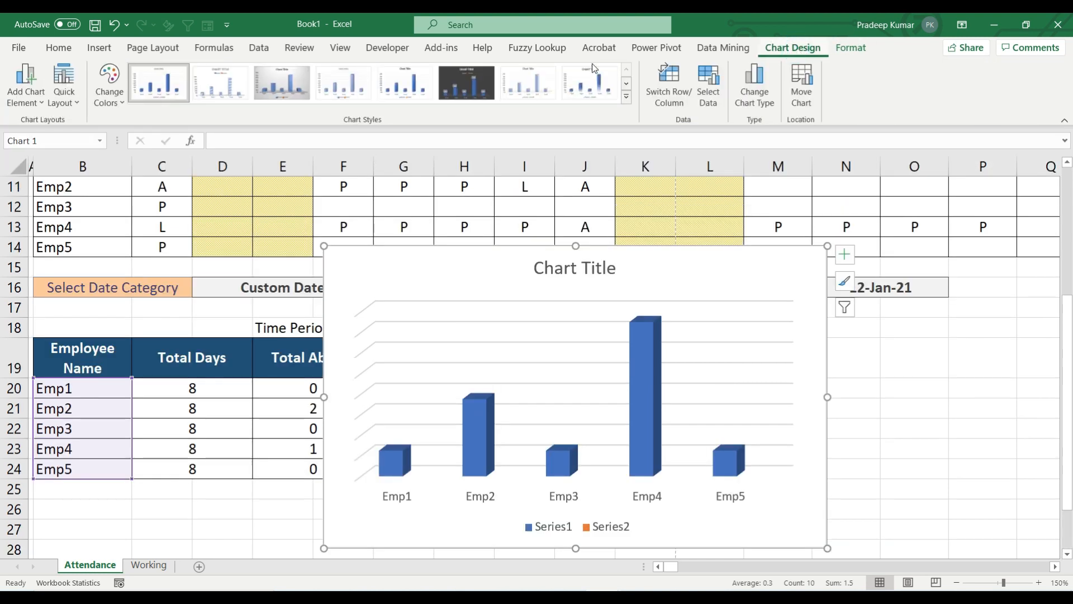
click(627, 96)
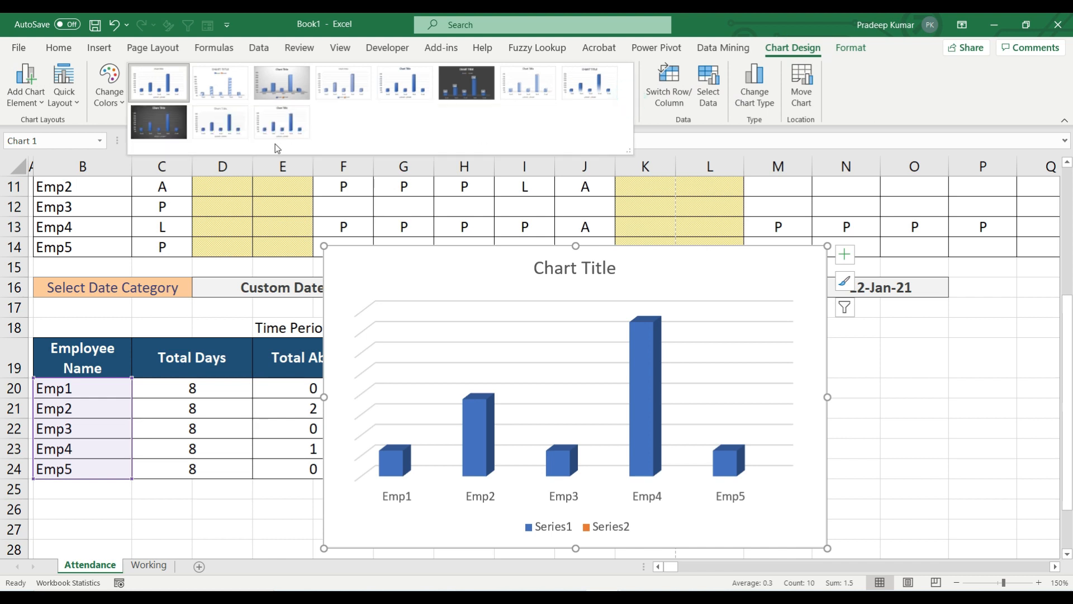
click(170, 131)
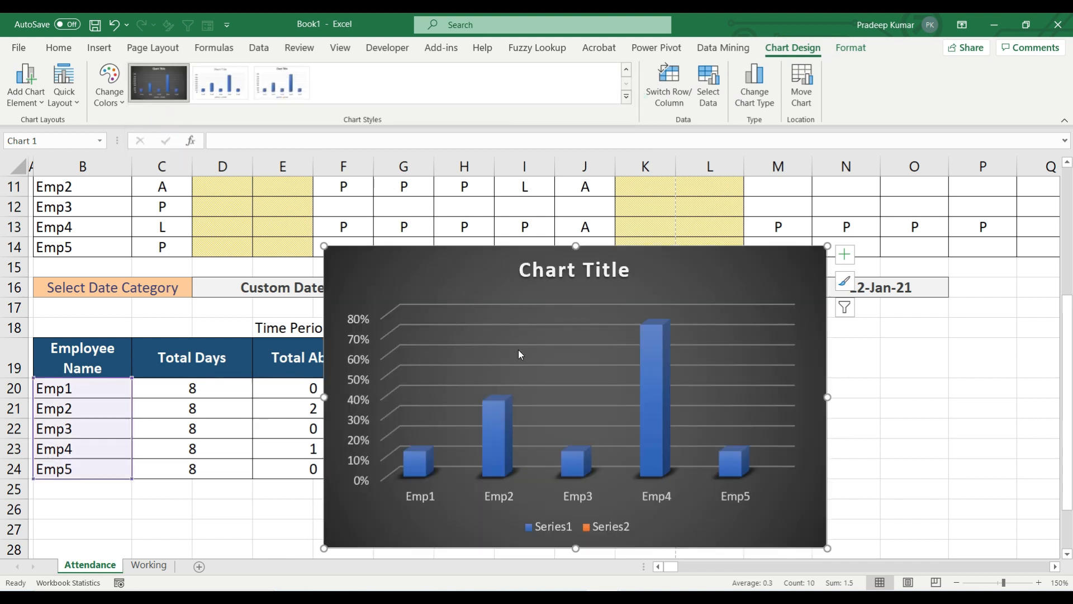
- Delete the gridlines, vertical axis, chart title and legend from the dark-styled chart
click(524, 371)
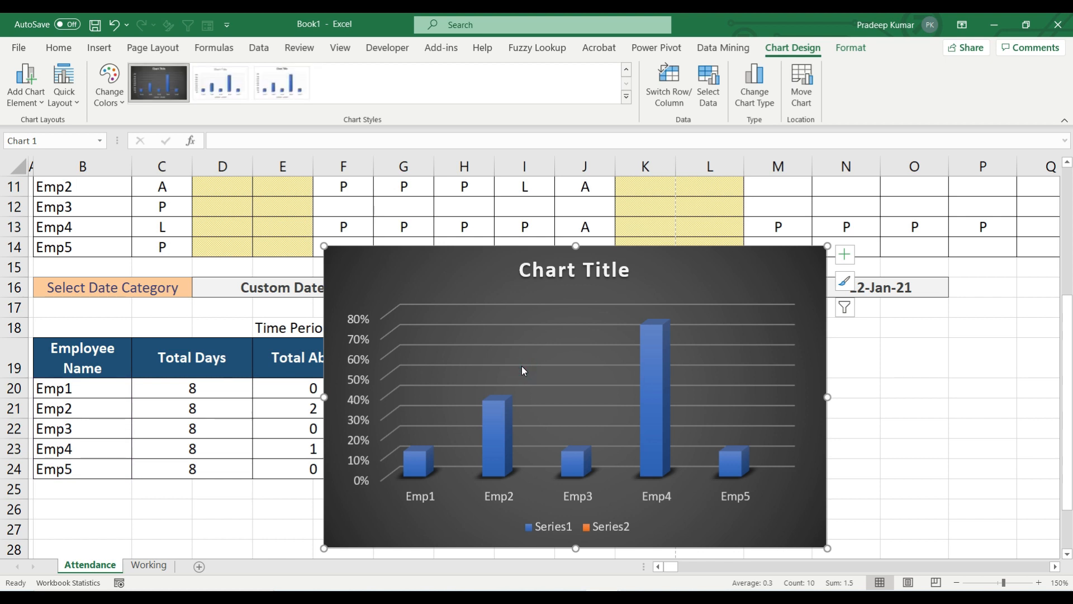
key(Delete)
click(360, 358)
key(Delete)
click(548, 272)
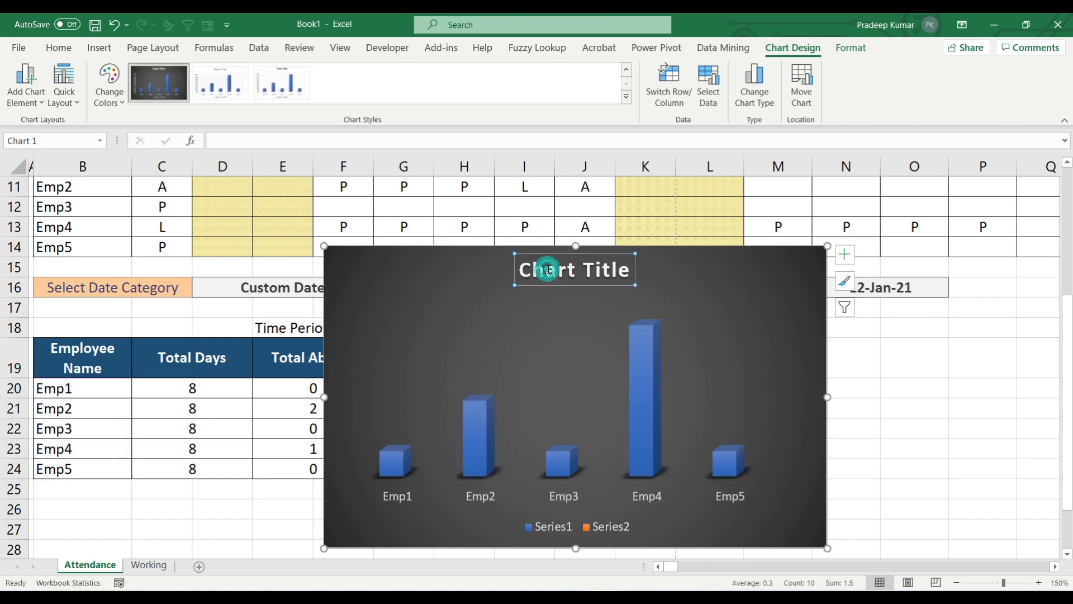
key(Delete)
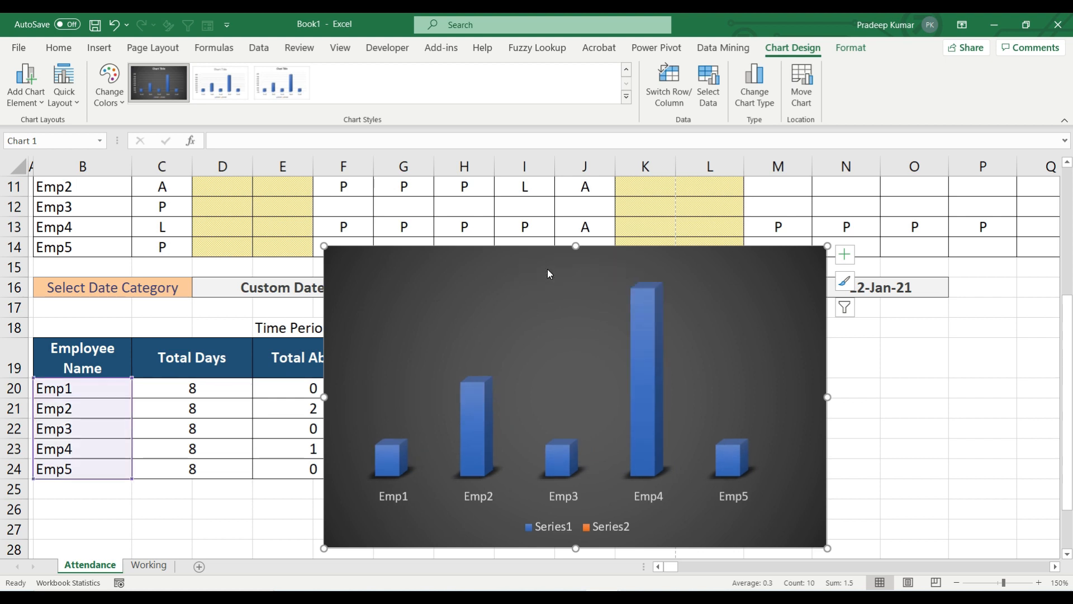
click(581, 527)
key(Delete)
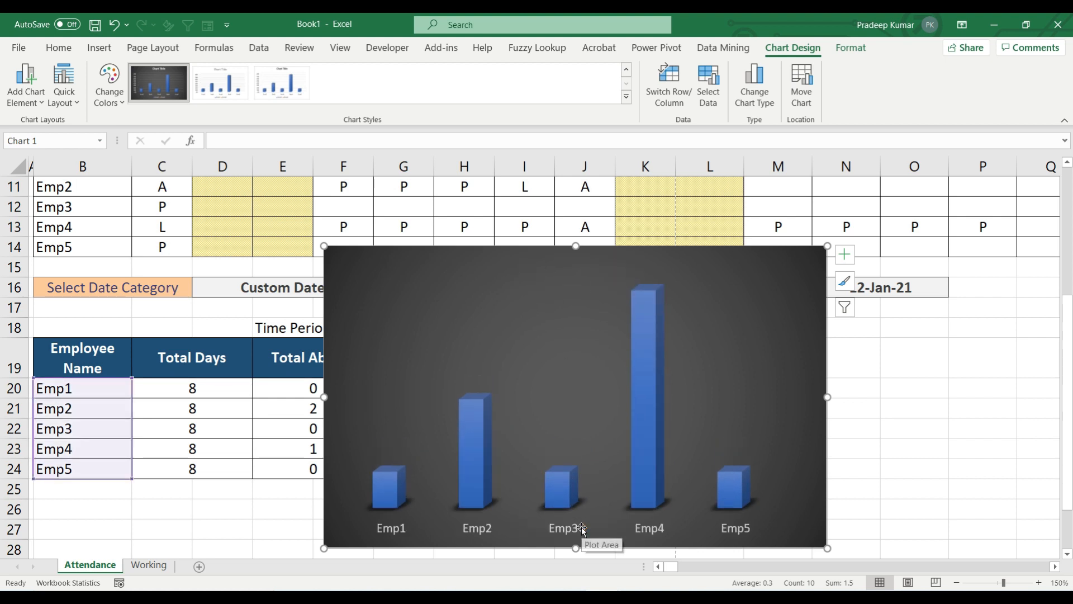
- Format the data series with the Full Cone column shape and reduce the gap width to about 15%
mouse_move(647, 398)
right_click(645, 394)
click(683, 546)
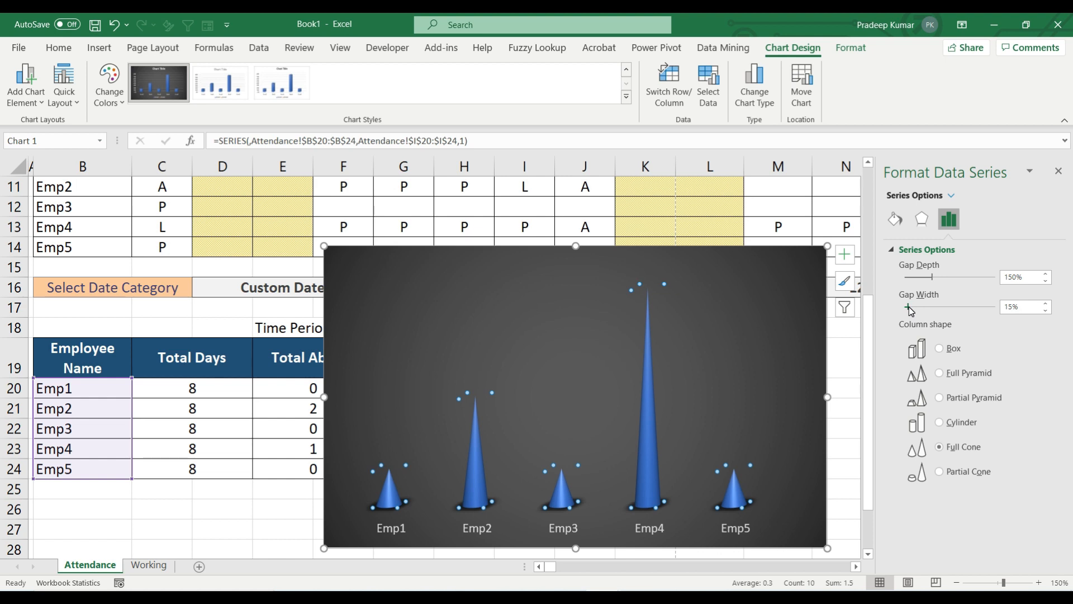
drag(927, 307, 904, 308)
click(1059, 173)
- Add data labels to the cone chart, then shrink it and place it beside the summary table
click(845, 255)
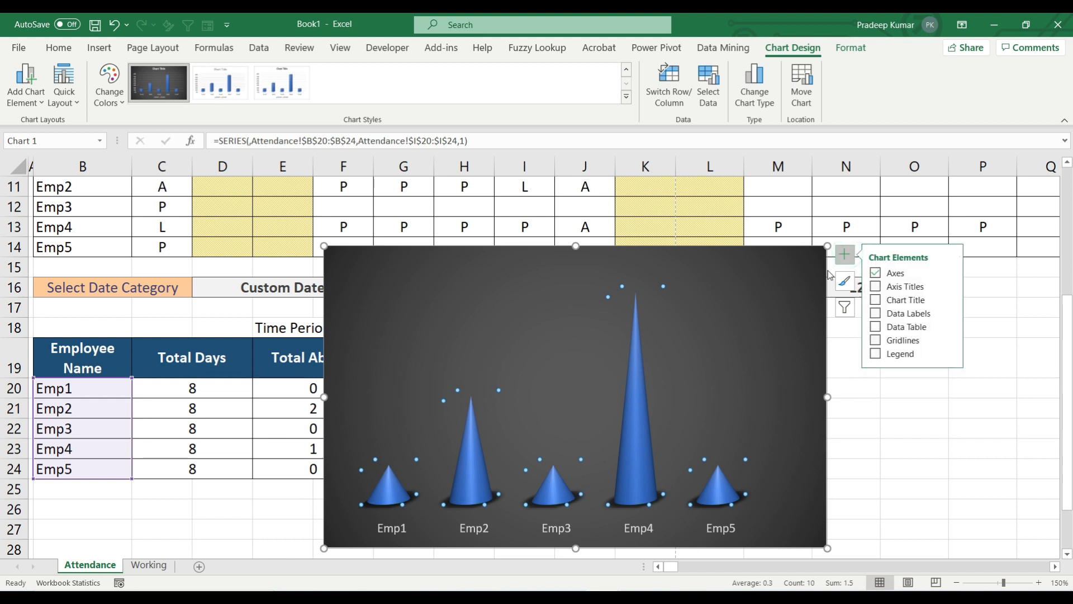
click(875, 314)
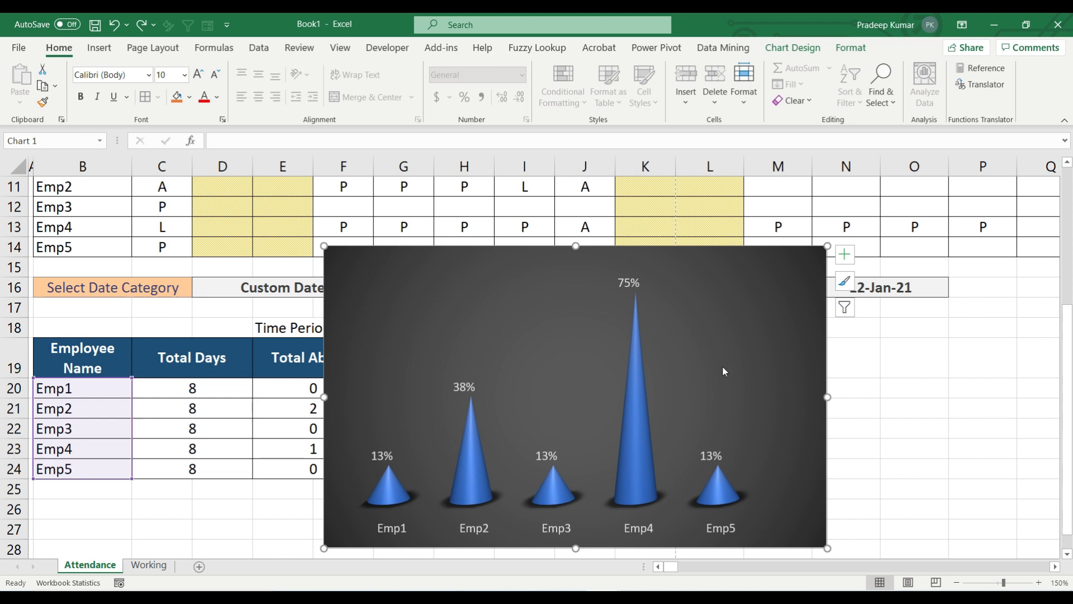
drag(827, 246, 1018, 331)
drag(837, 486, 840, 507)
click(472, 517)
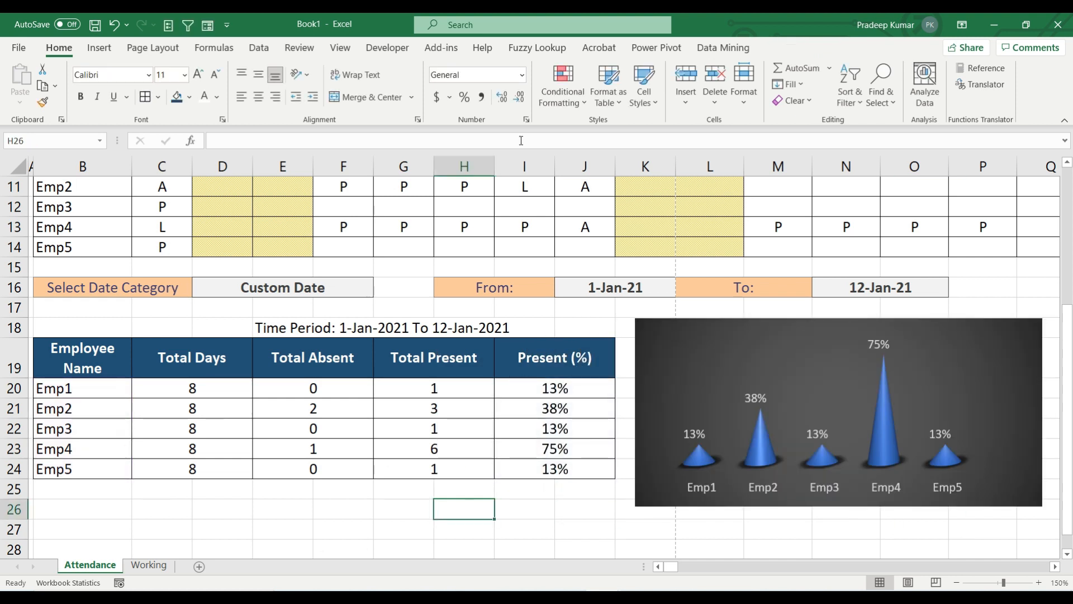
- Hide the gridlines, headings and formula bar on the Attendance sheet
click(340, 49)
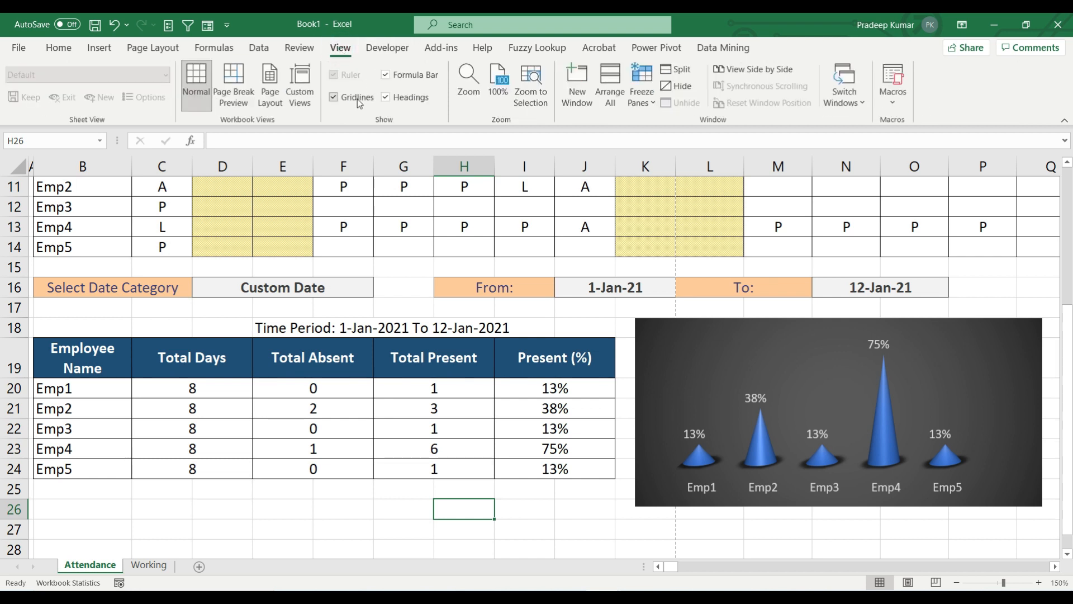
click(335, 98)
click(405, 99)
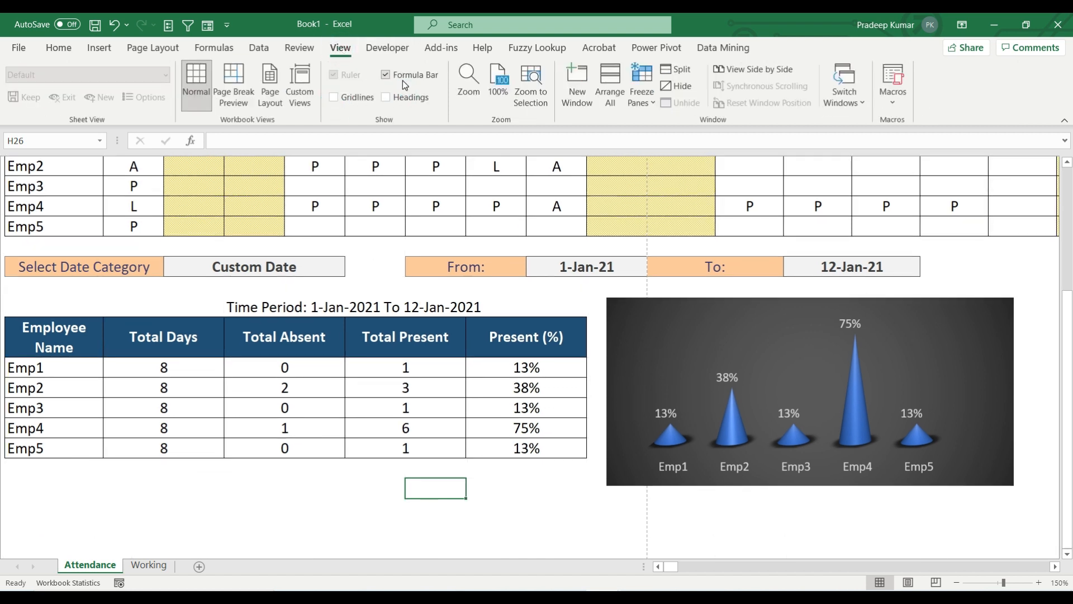
click(402, 78)
click(567, 151)
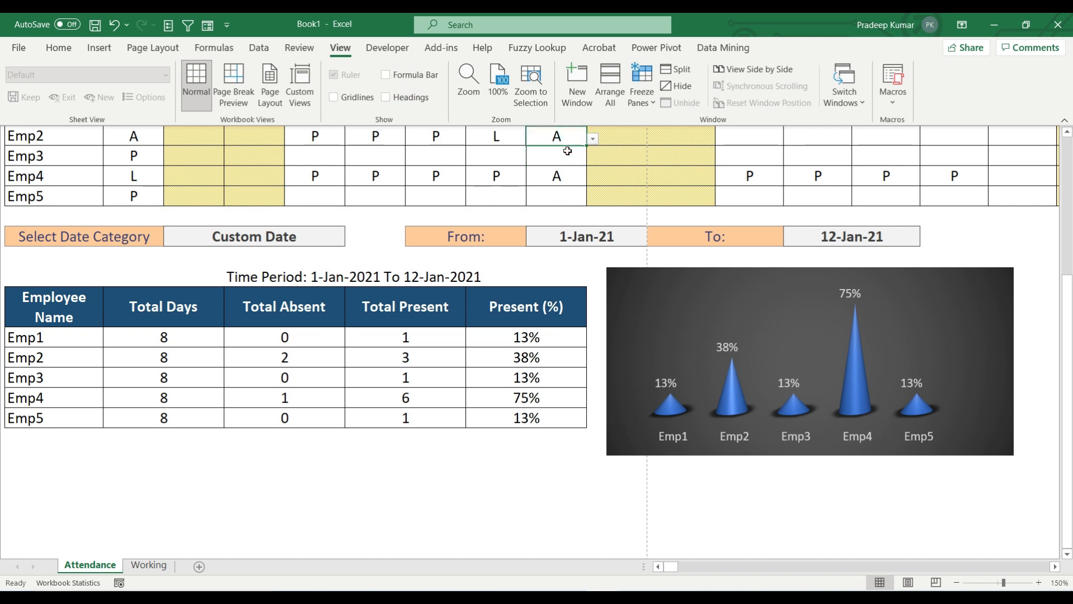
- Return to the start of the Attendance sheet and zoom out to 120%
scroll(567, 151, up, 4)
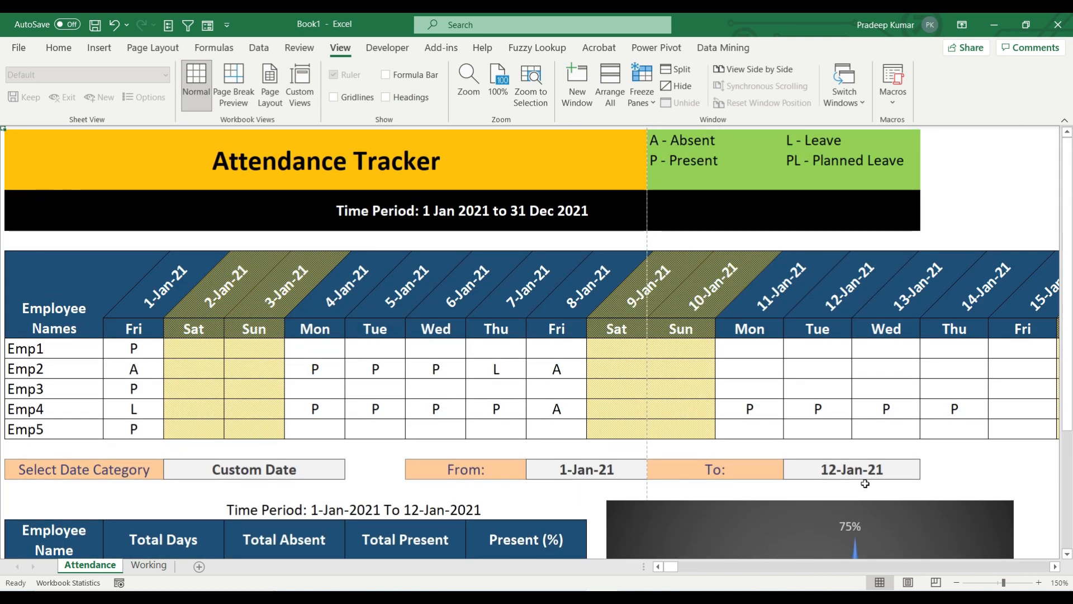
click(957, 583)
click(957, 582)
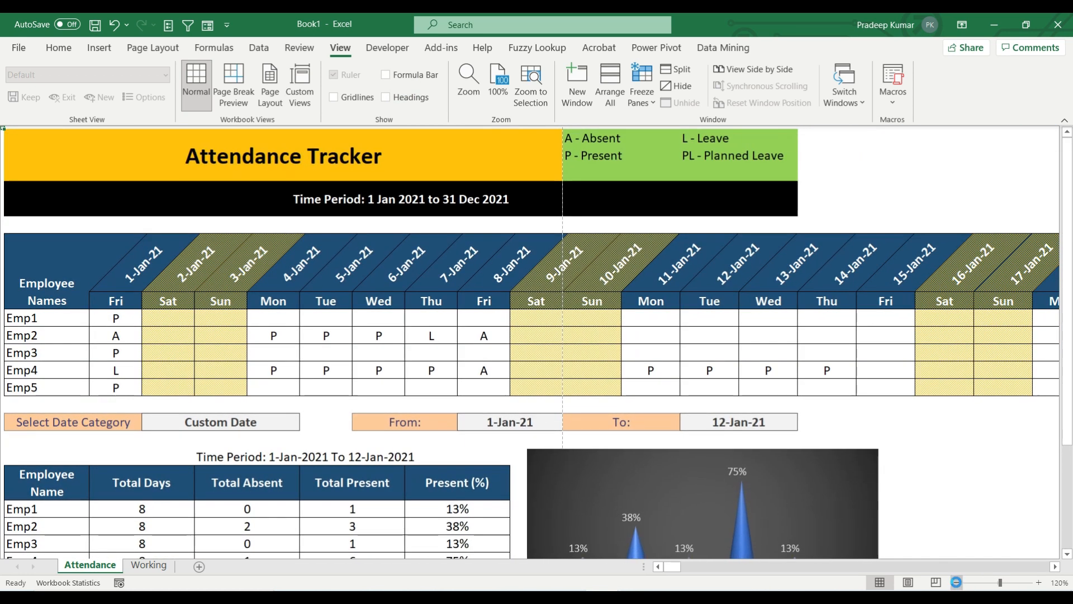
click(958, 583)
click(177, 452)
drag(288, 262, 284, 368)
click(290, 263)
drag(263, 261, 278, 377)
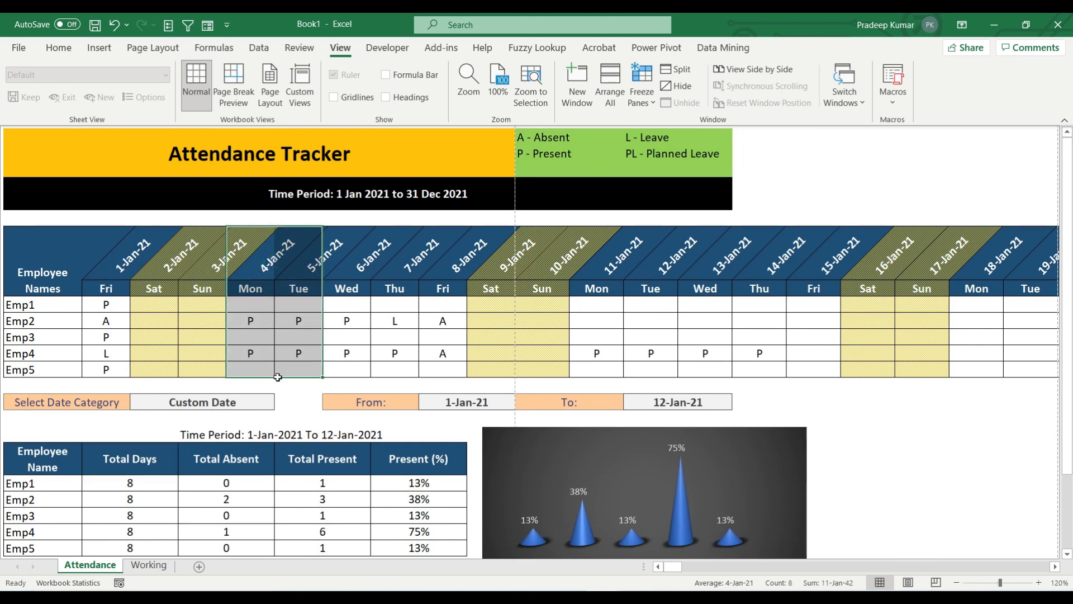
key(ctrl+a)
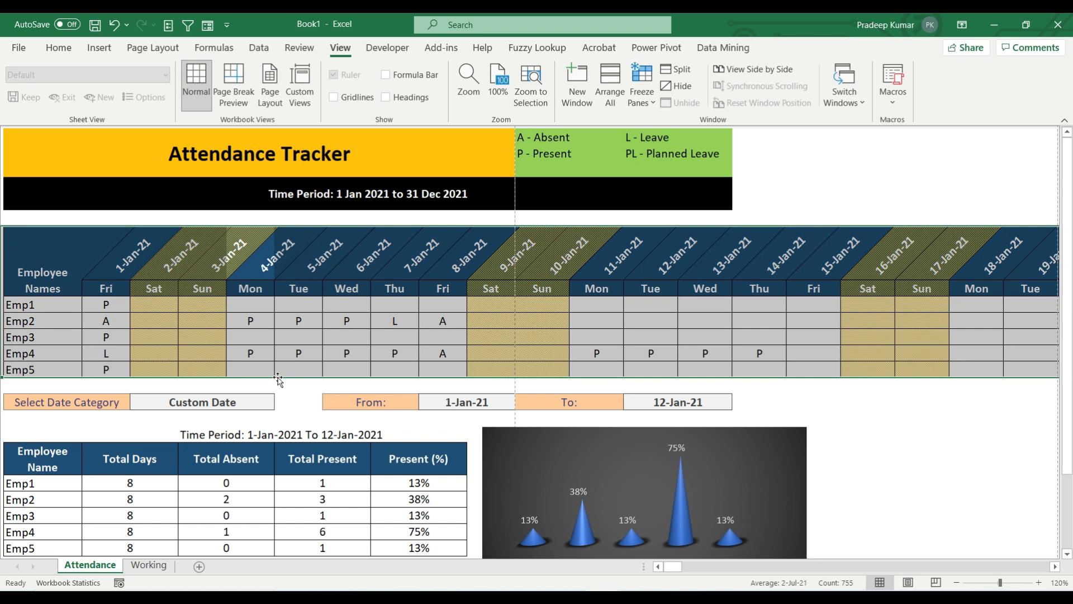
click(254, 470)
click(252, 478)
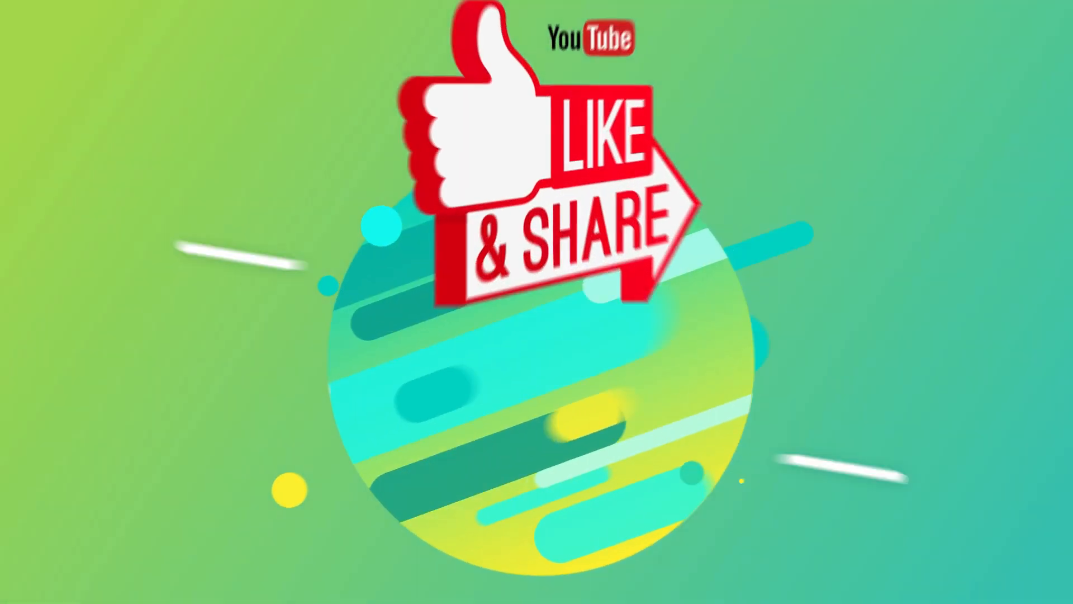